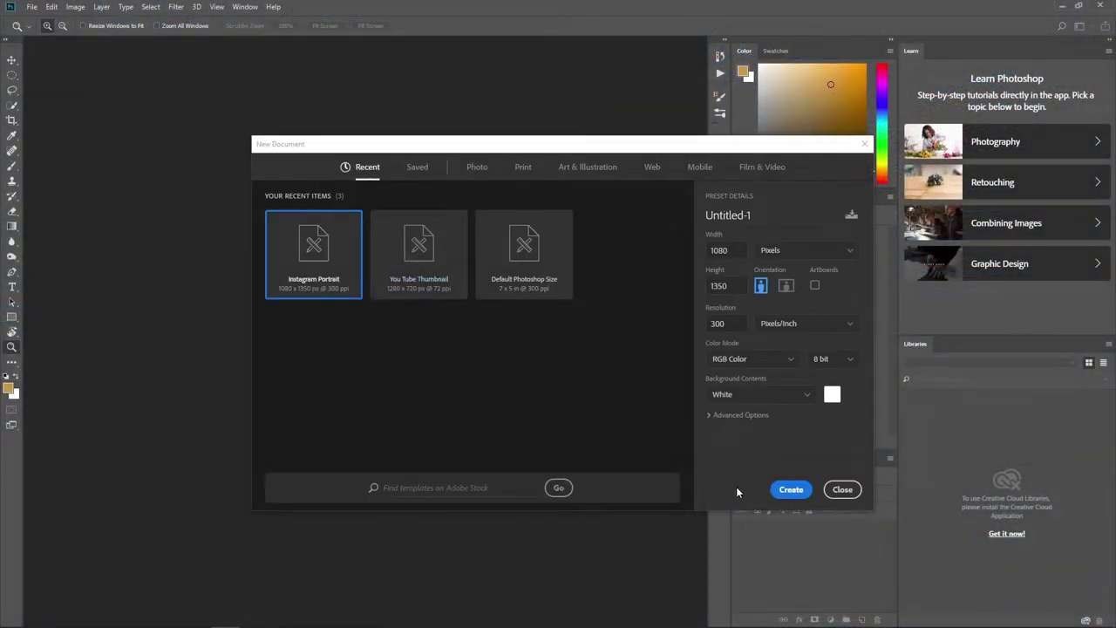
# Create a new portrait document and stretch the placed harbour photo to fill the canvas
pyautogui.click(784, 489)
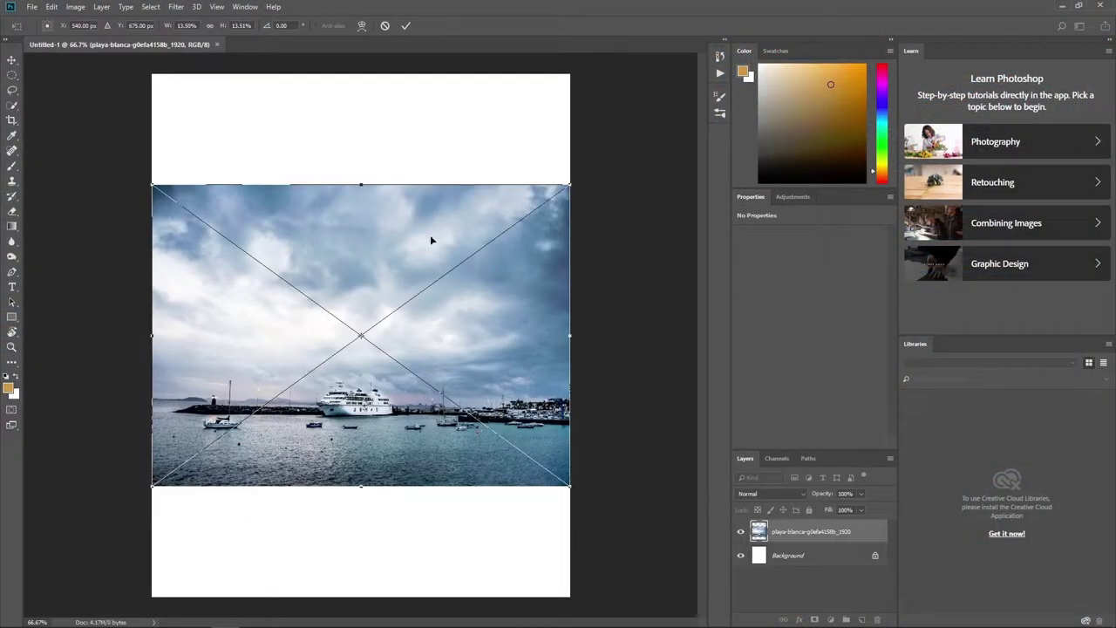
pyautogui.moveTo(360, 185); pyautogui.dragTo(361, 75)
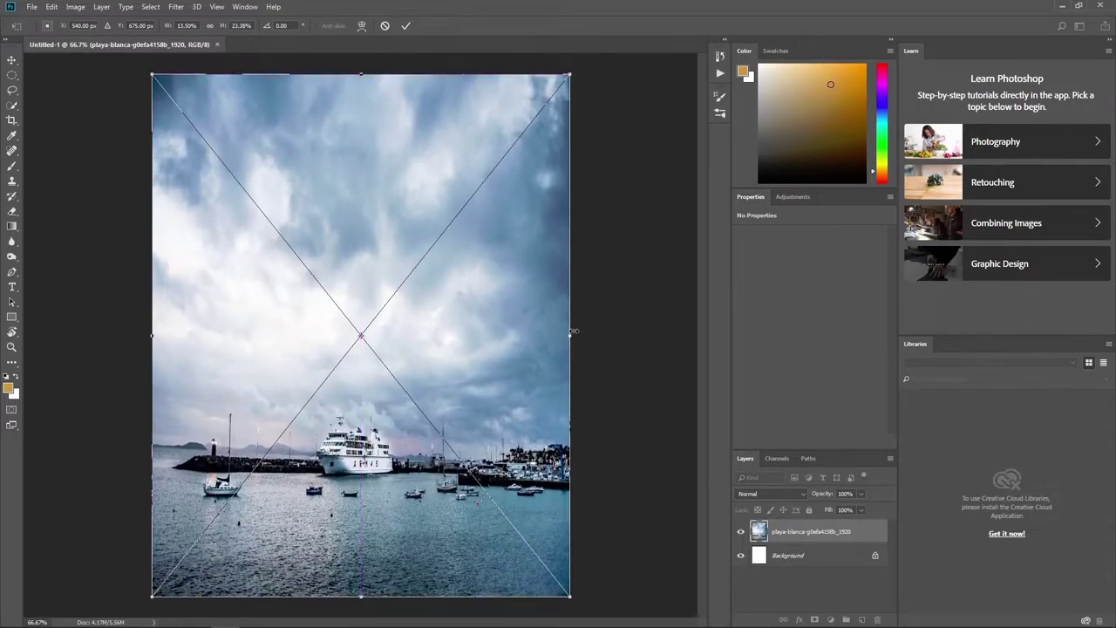
pyautogui.moveTo(570, 335); pyautogui.dragTo(688, 314)
pyautogui.click(384, 25)
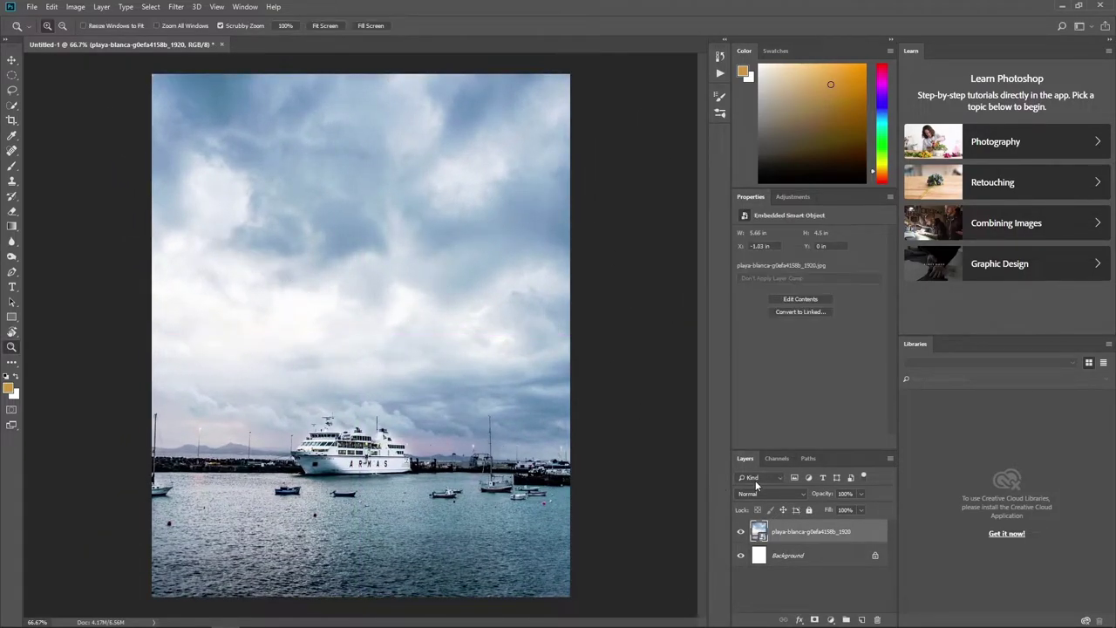
# Rename the harbour photo layer to 'sky'
pyautogui.doubleClick(794, 533)
pyautogui.write('sky')
pyautogui.press('Return')
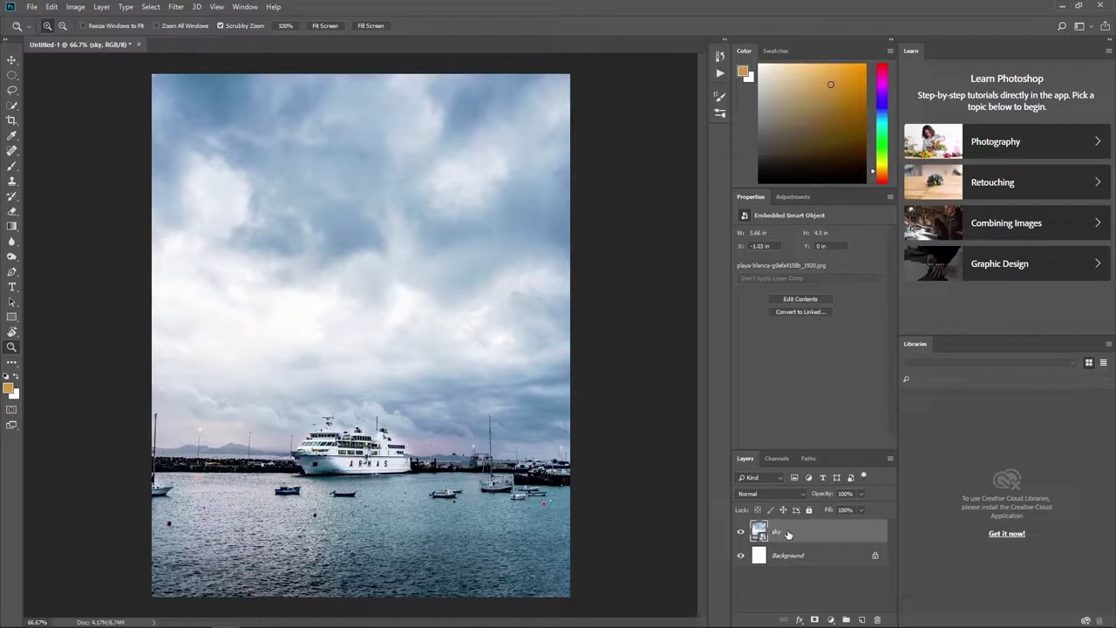
# Place the moon image and set its blend mode to Screen to drop the black background
pyautogui.moveTo(24, 314); pyautogui.dragTo(378, 386)
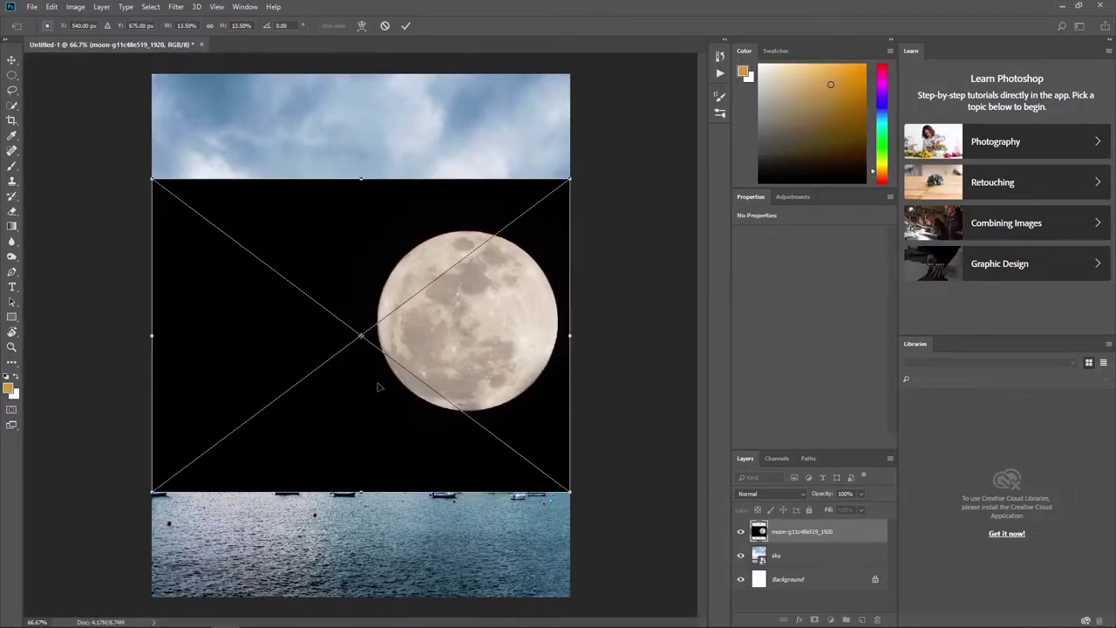
pyautogui.moveTo(503, 342); pyautogui.dragTo(416, 141)
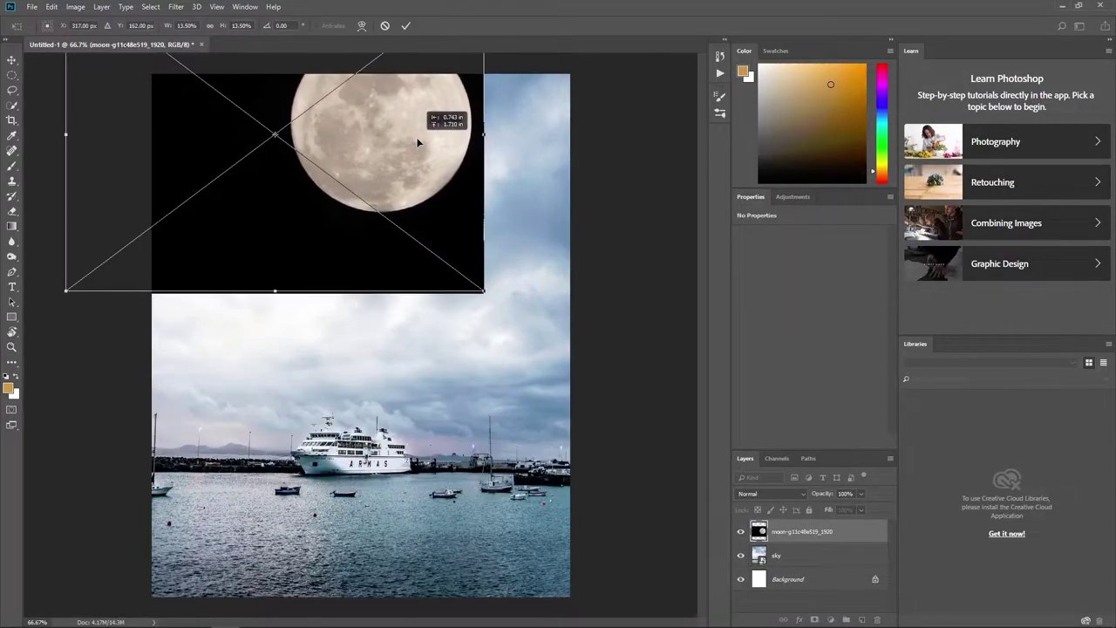
pyautogui.click(771, 493)
pyautogui.click(756, 300)
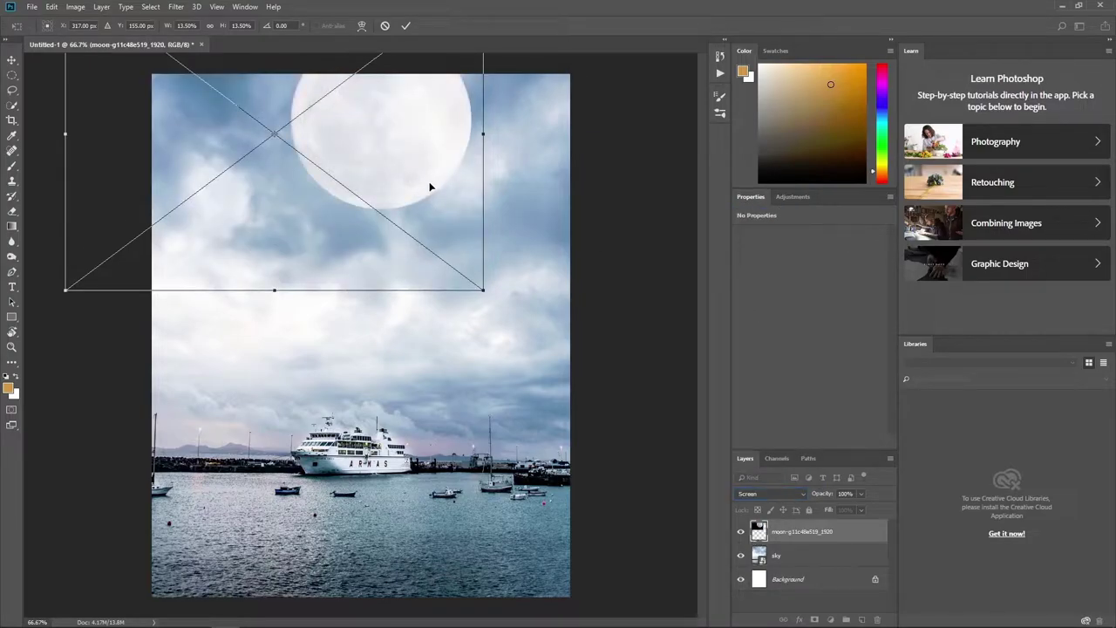
# Enlarge the moon, flip it horizontally, and position it at the top of the canvas
pyautogui.moveTo(431, 186); pyautogui.dragTo(414, 179)
pyautogui.moveTo(470, 284); pyautogui.dragTo(545, 335)
pyautogui.moveTo(435, 262)
pyautogui.mouseDown()
pyautogui.moveTo(468, 305)
pyautogui.moveTo(465, 252)
pyautogui.moveTo(767, 202)
pyautogui.mouseUp()
pyautogui.rightClick(465, 252)
pyautogui.click(523, 381)
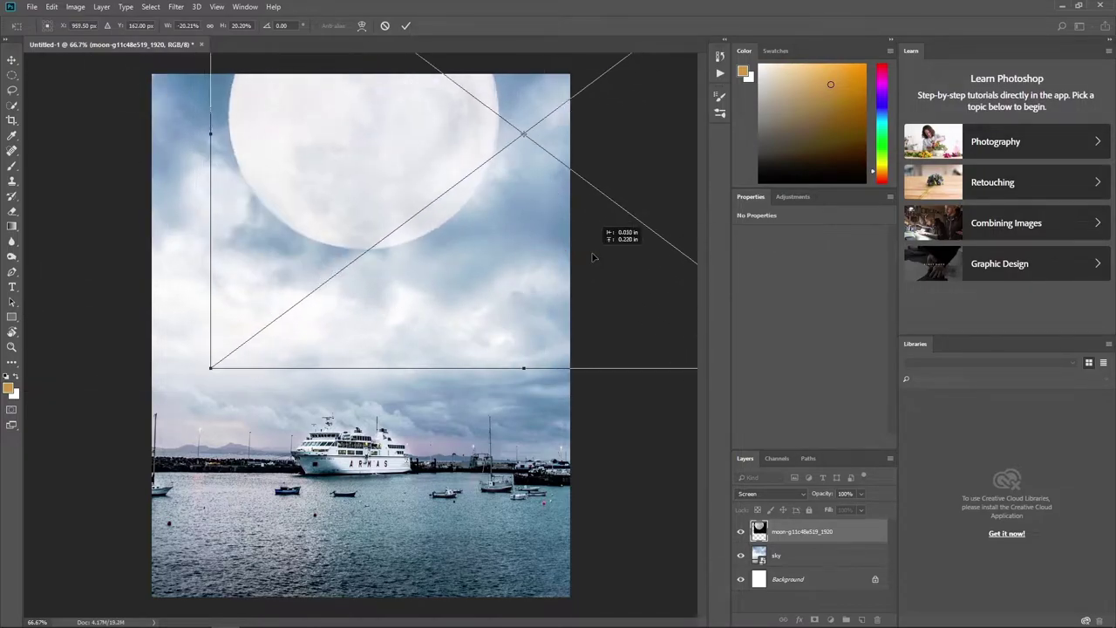
pyautogui.moveTo(424, 142); pyautogui.dragTo(421, 124)
pyautogui.press('Return')
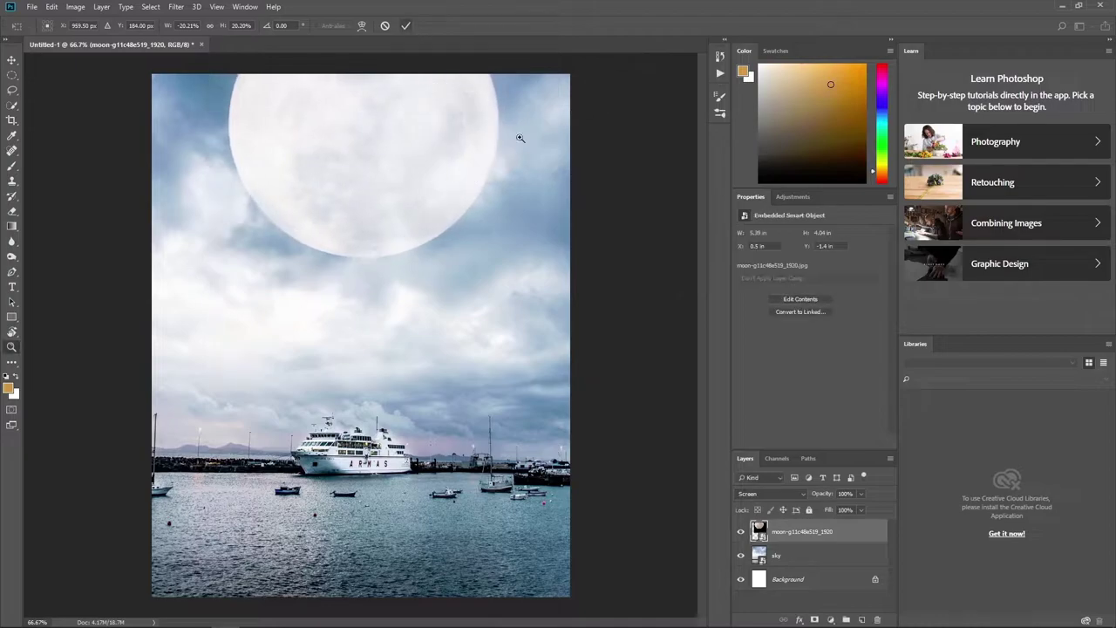
# Rename the moon image layer to 'moon'
pyautogui.press('z')
pyautogui.doubleClick(789, 531)
pyautogui.write('moon')
pyautogui.press('Return')
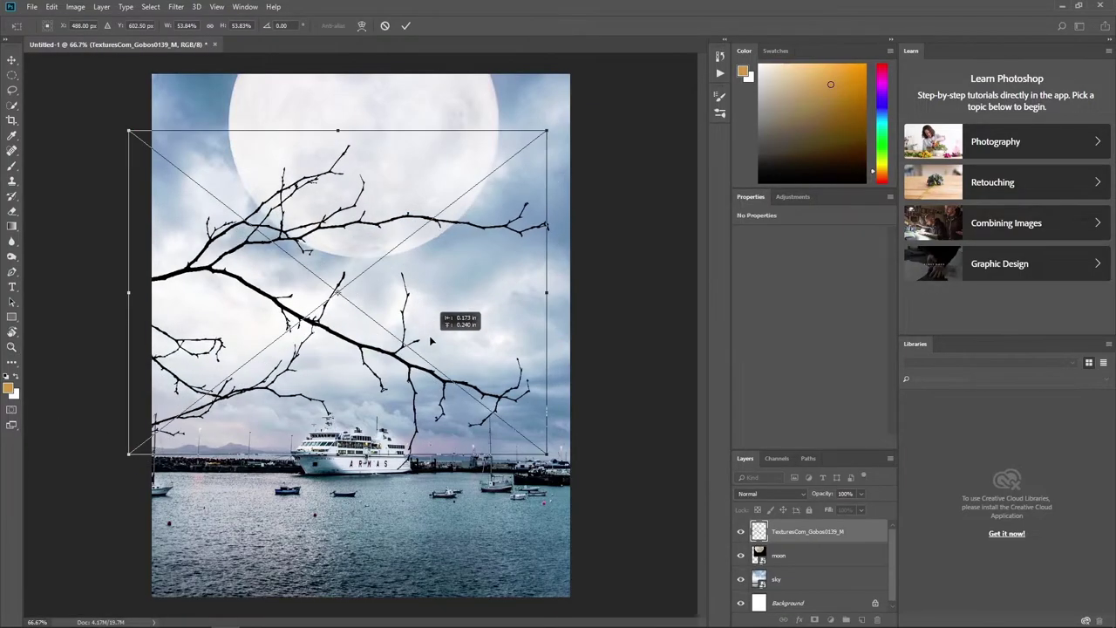
# Enlarge the TexturesCom branch gobo across the upper canvas and name its layer 'tree'
pyautogui.moveTo(430, 343); pyautogui.dragTo(410, 299)
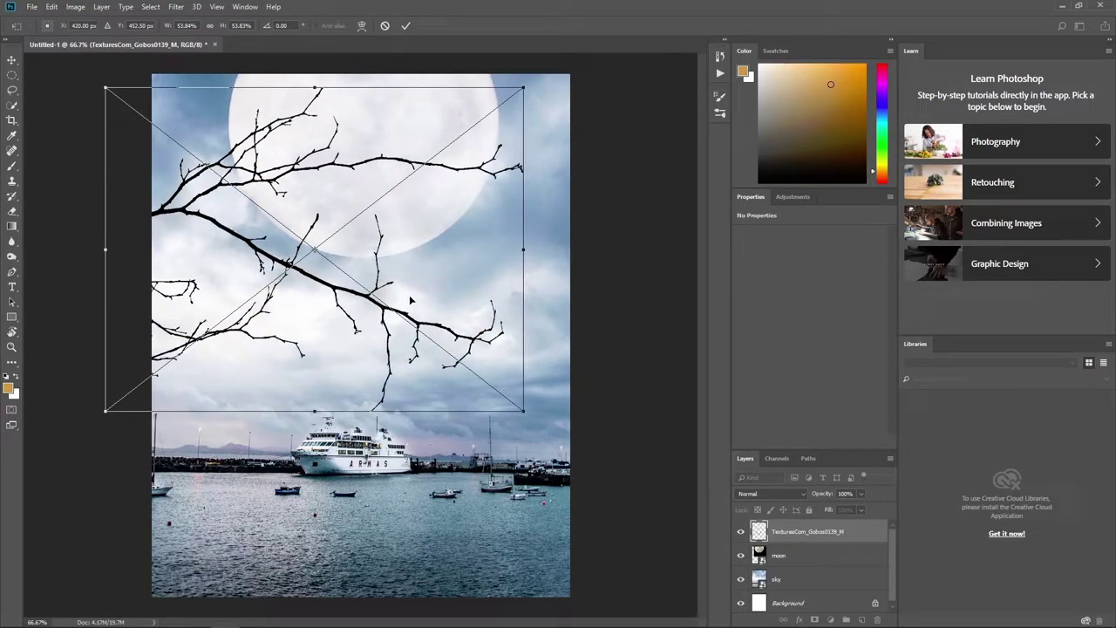
pyautogui.moveTo(523, 86); pyautogui.dragTo(563, 56)
pyautogui.moveTo(480, 193); pyautogui.dragTo(502, 213)
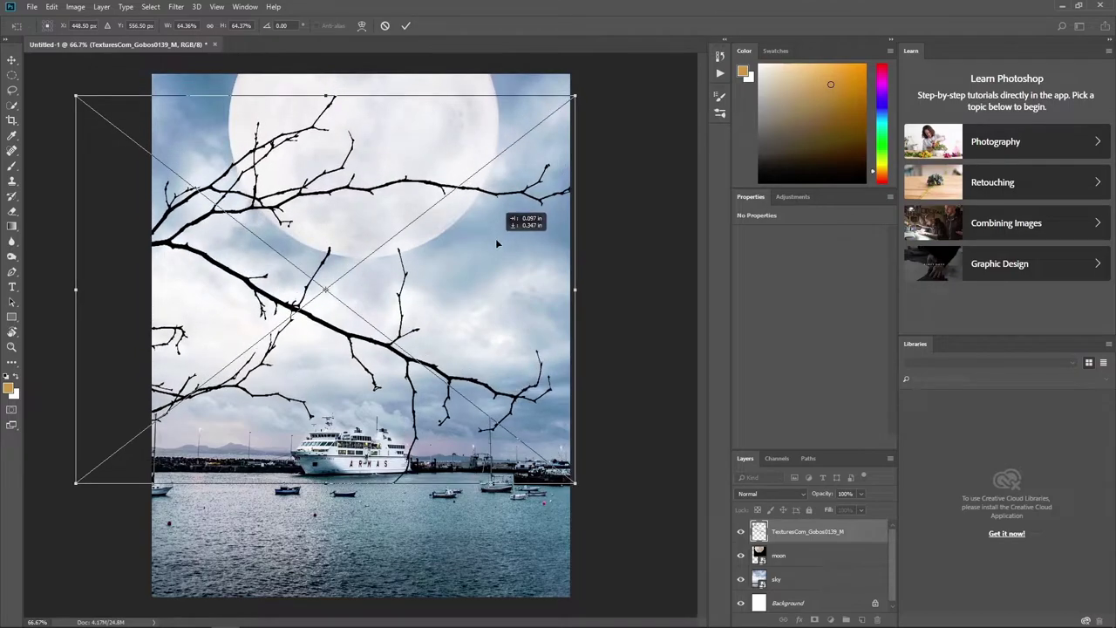
pyautogui.press('Return')
pyautogui.press('z')
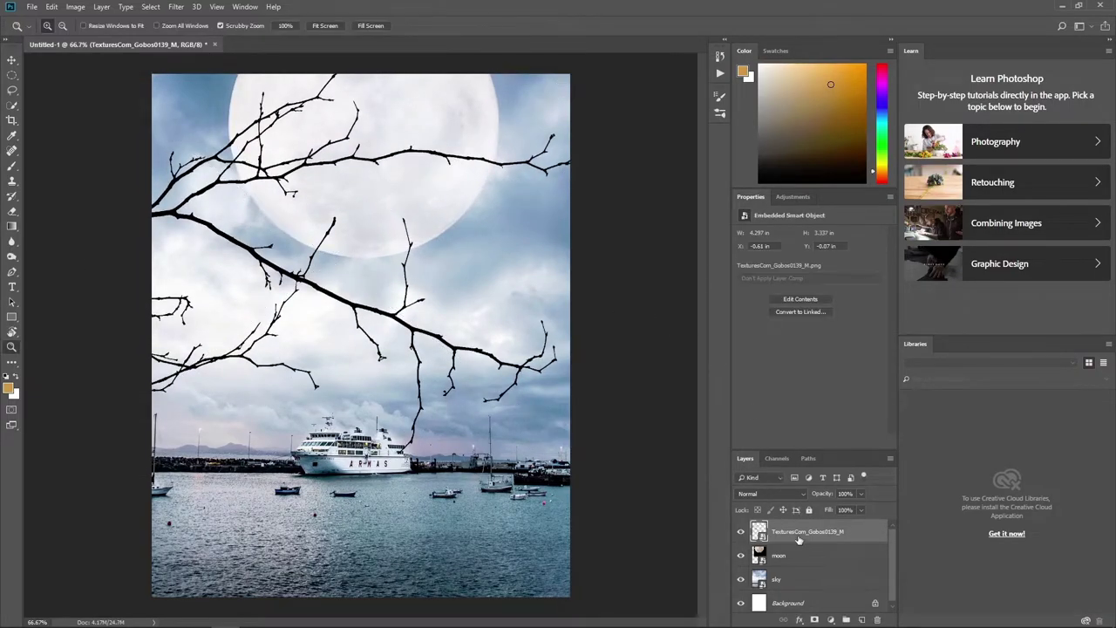
pyautogui.doubleClick(807, 531)
pyautogui.write('tree')
pyautogui.press('Return')
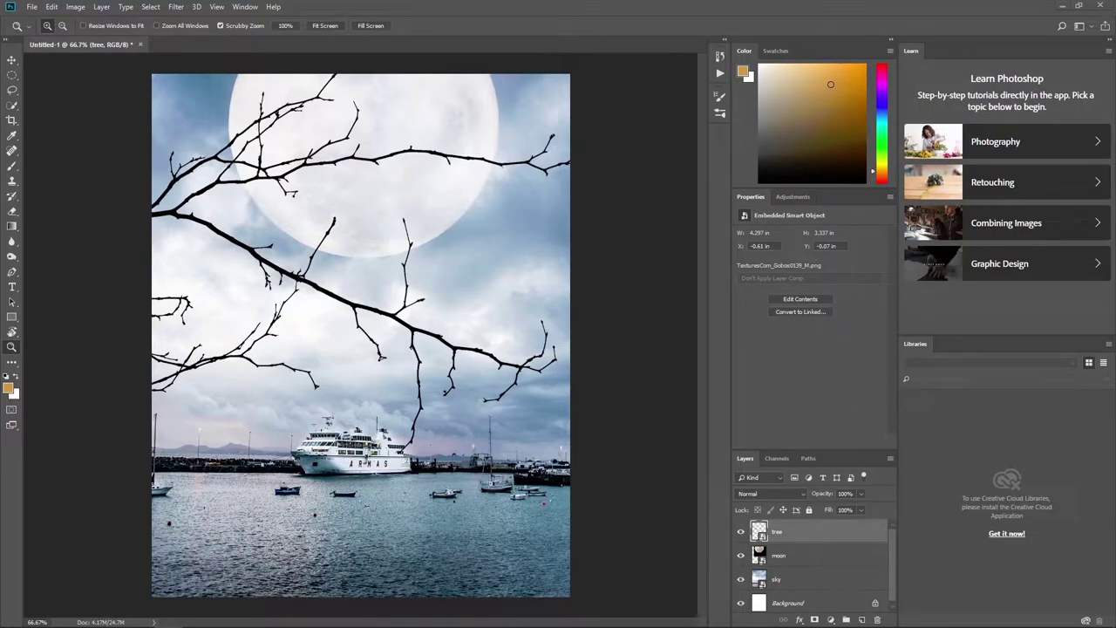
# Flip the ruins photo horizontally and widen it to the canvas's left edge
pyautogui.rightClick(468, 358)
pyautogui.click(537, 477)
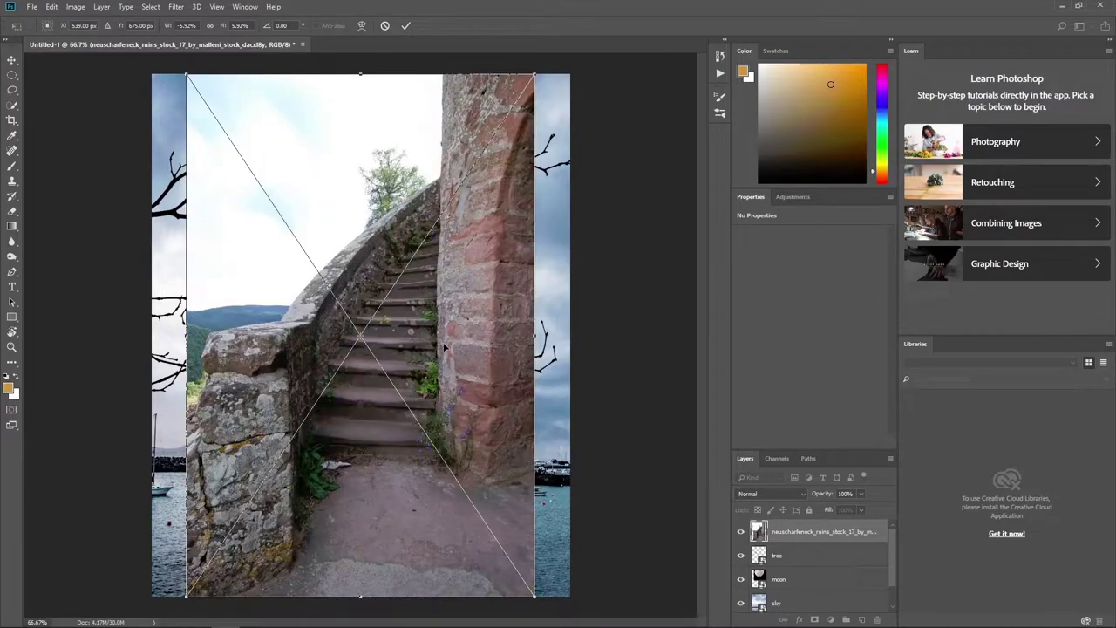
pyautogui.moveTo(445, 346); pyautogui.dragTo(505, 344)
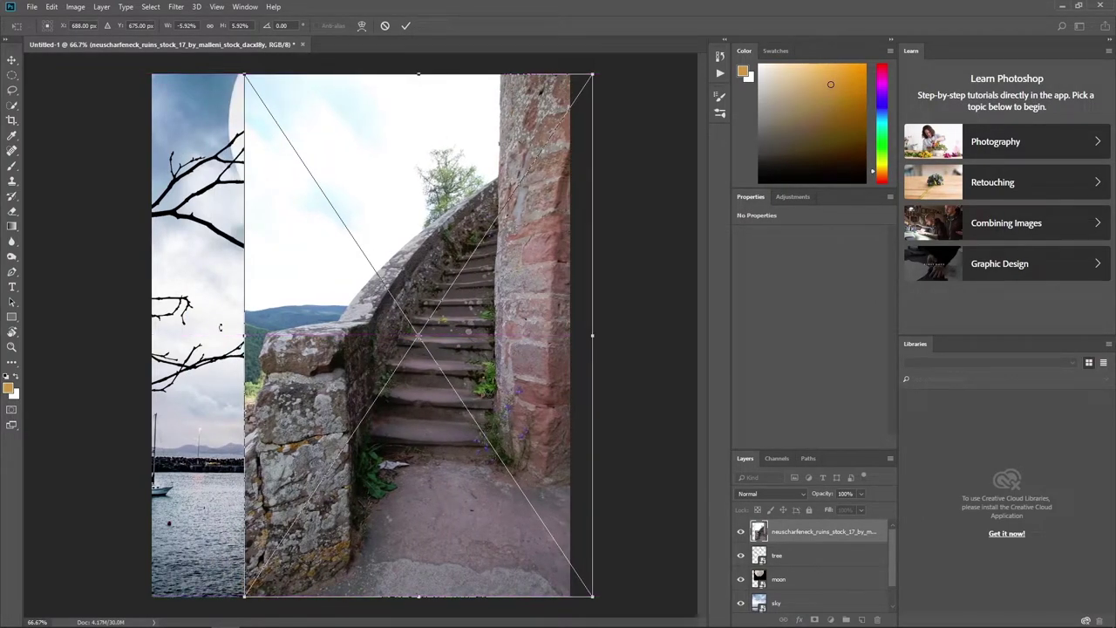
pyautogui.moveTo(248, 336); pyautogui.dragTo(155, 335)
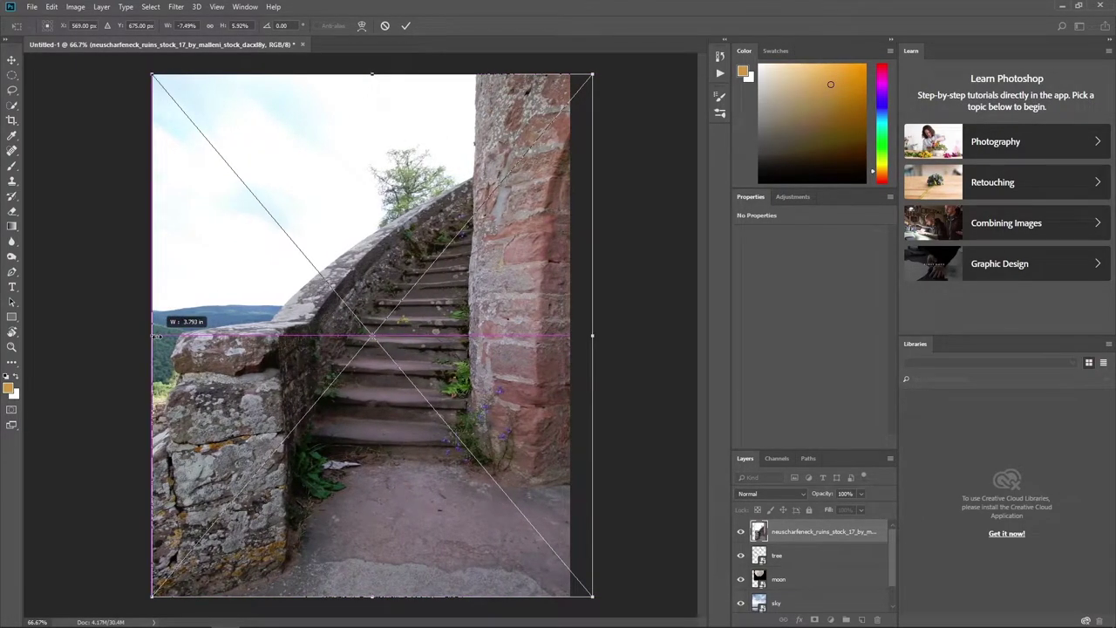
pyautogui.click(405, 25)
pyautogui.press('z')
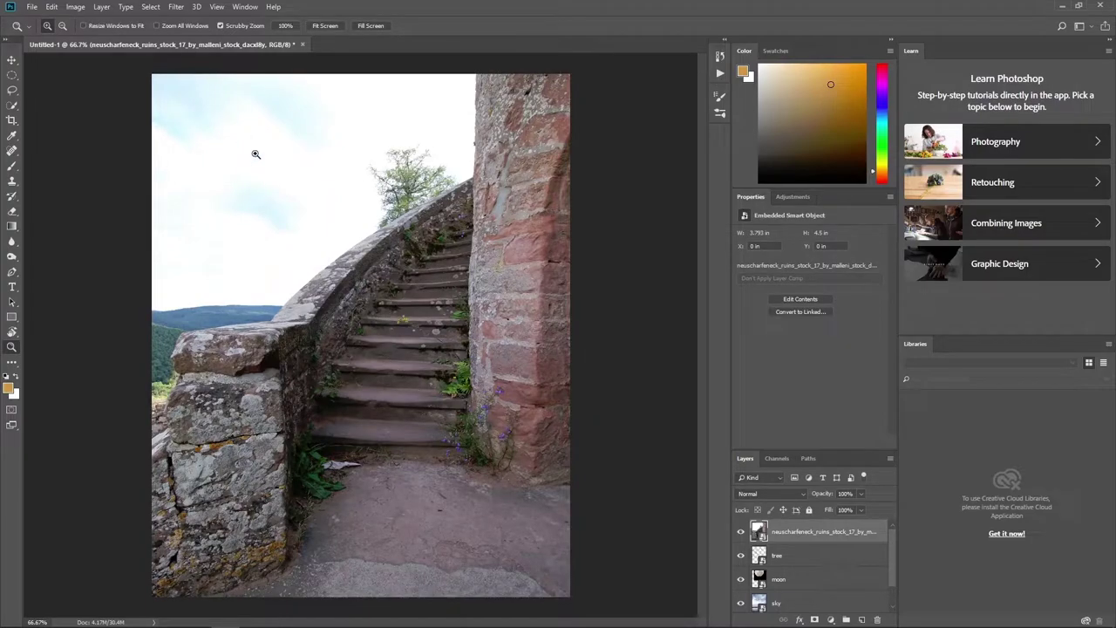
# Quick-select the stairs, wall and tower with a size 60 brush and mask out the sky
pyautogui.press('w')
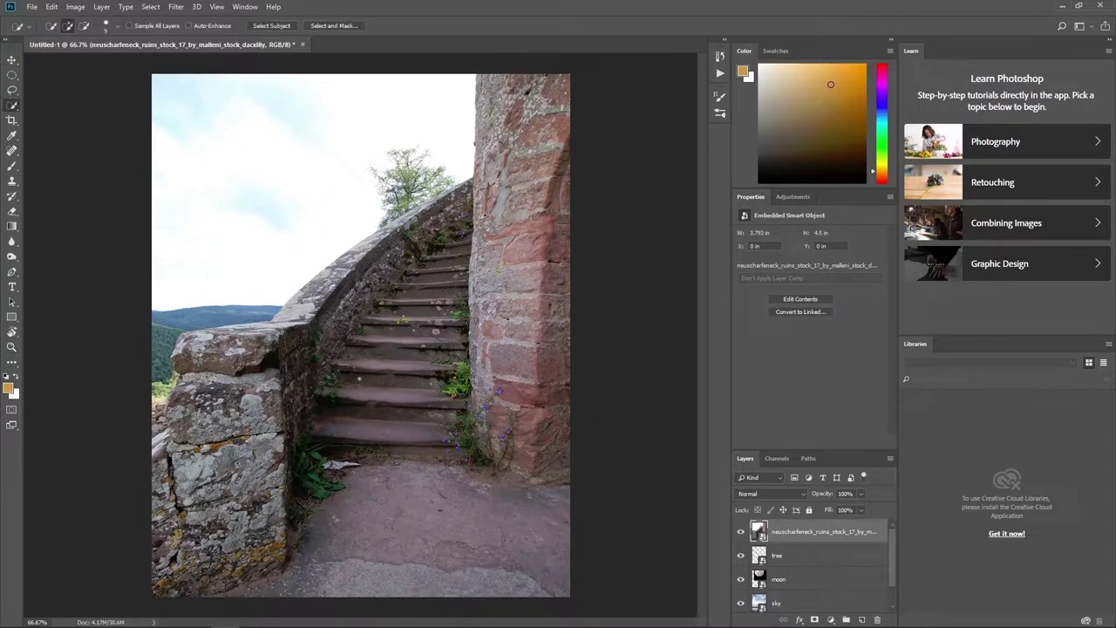
pyautogui.press(']')
pyautogui.press(']')
pyautogui.press(']')
pyautogui.moveTo(454, 250)
pyautogui.mouseDown()
pyautogui.moveTo(314, 307)
pyautogui.moveTo(321, 392)
pyautogui.moveTo(561, 331)
pyautogui.moveTo(558, 118)
pyautogui.mouseUp()
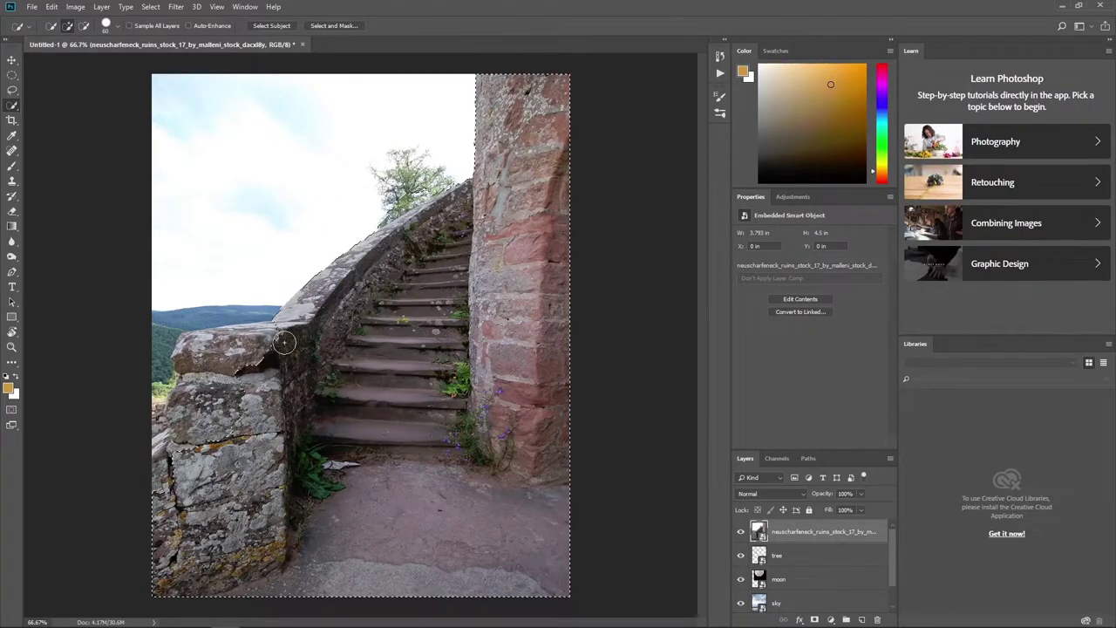
pyautogui.moveTo(285, 343); pyautogui.dragTo(174, 345)
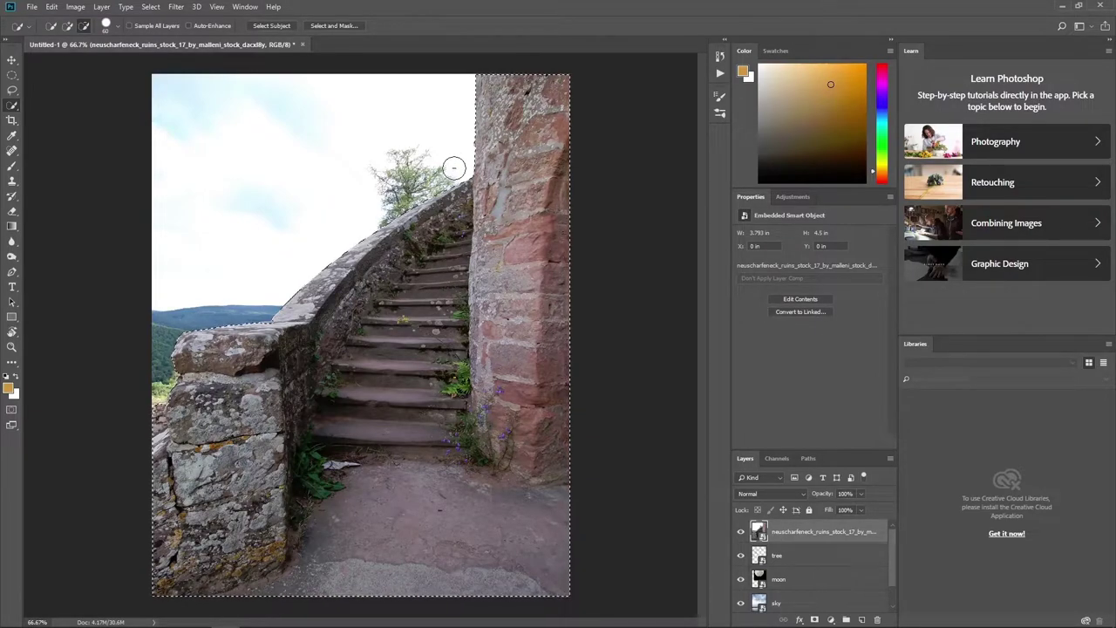
pyautogui.click(814, 619)
# Rename the ruins photo layer to 'stairs'
pyautogui.doubleClick(837, 531)
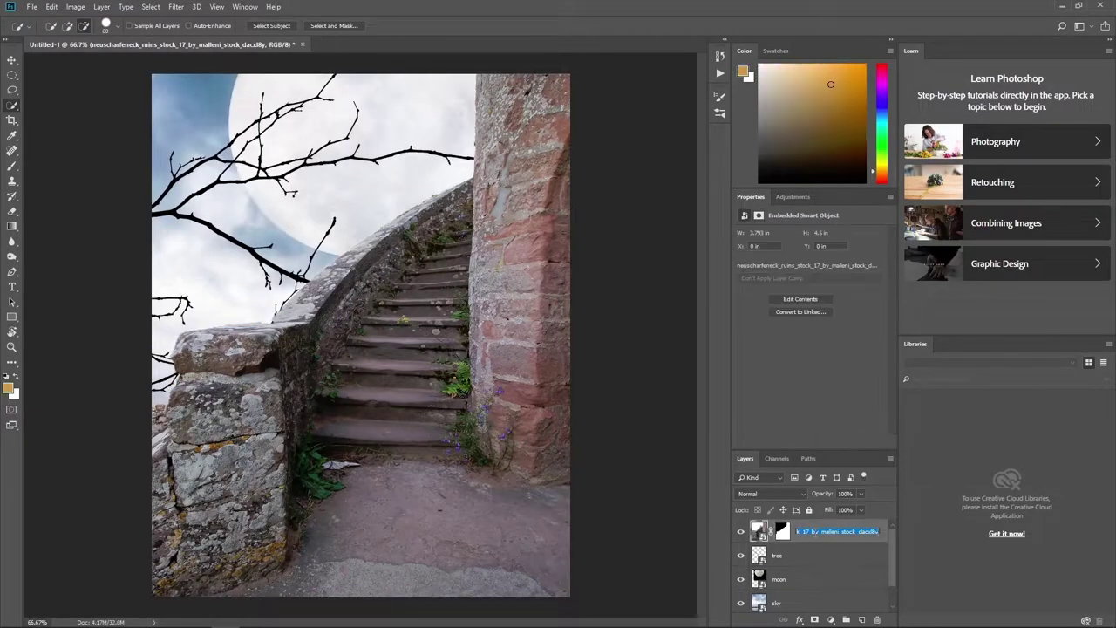
pyautogui.write('stairs')
pyautogui.press('Return')
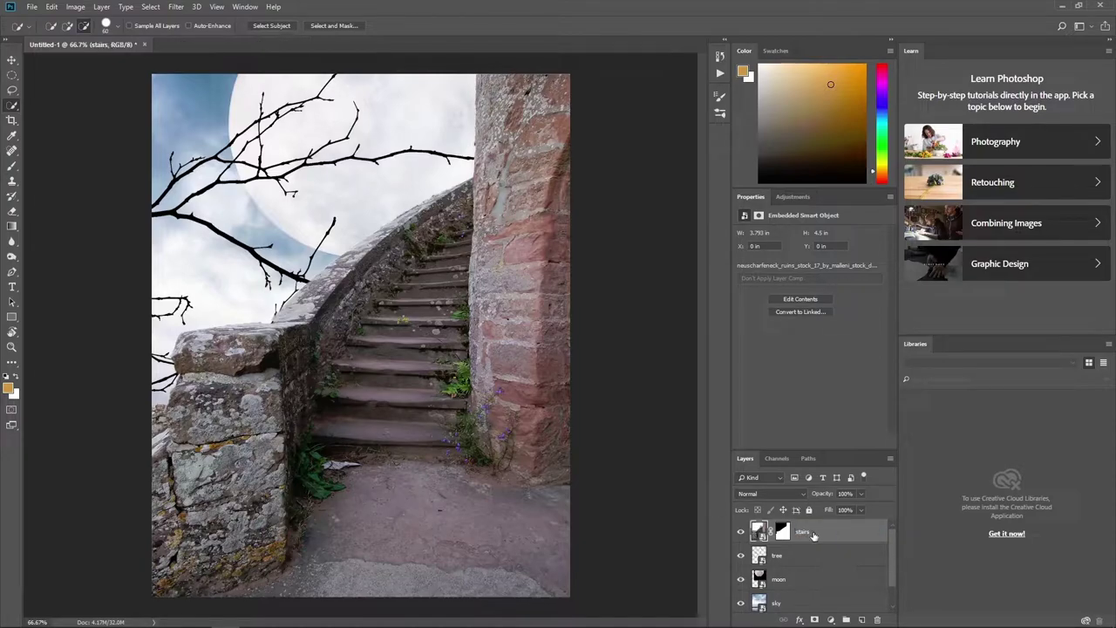
pyautogui.hotkey('ctrl', 't')
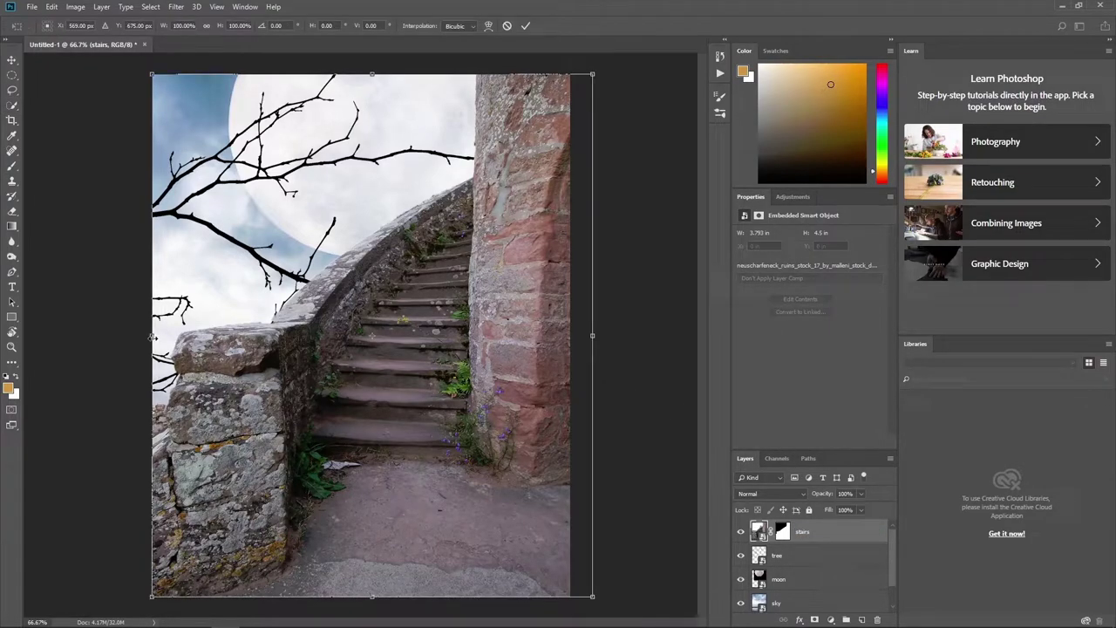
# Widen and stretch the stairs photo taller to fill more of the canvas, then bring in the bat image
pyautogui.moveTo(151, 336); pyautogui.dragTo(49, 312)
pyautogui.moveTo(479, 311); pyautogui.dragTo(598, 310)
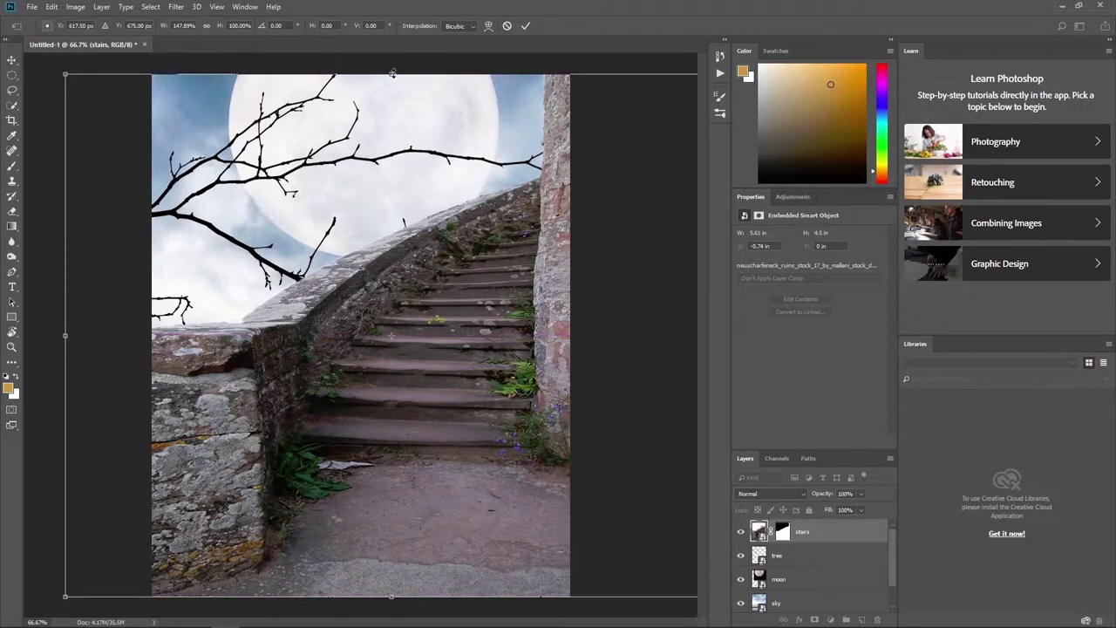
pyautogui.moveTo(392, 74)
pyautogui.mouseDown()
pyautogui.moveTo(517, 260)
pyautogui.moveTo(405, 331)
pyautogui.mouseUp()
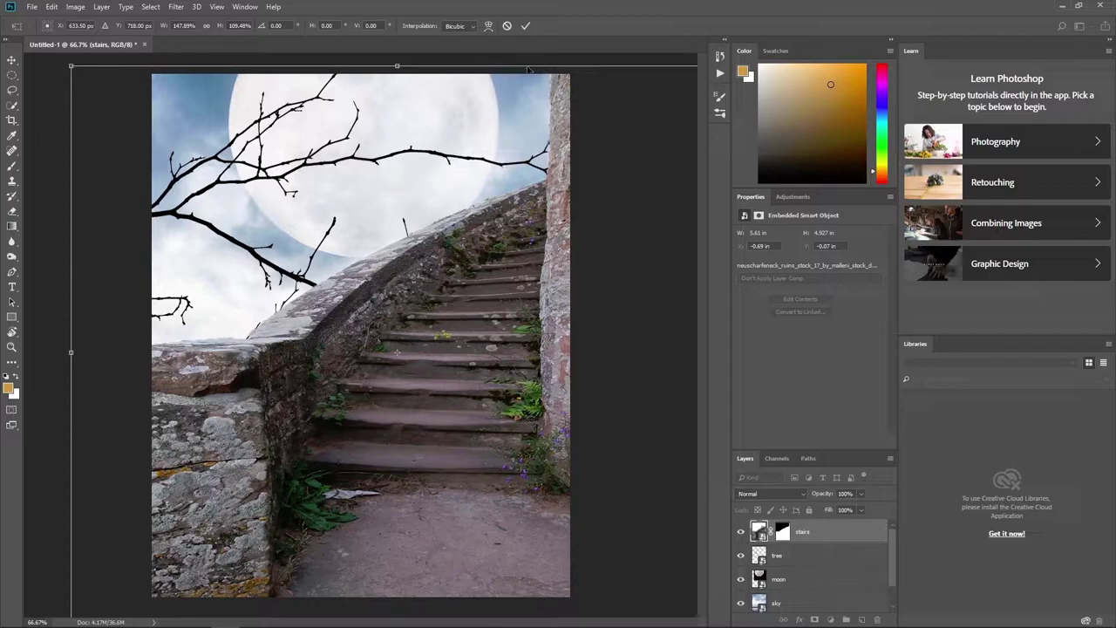
pyautogui.moveTo(472, 81)
pyautogui.mouseDown()
pyautogui.moveTo(524, 379)
pyautogui.moveTo(535, 366)
pyautogui.mouseUp()
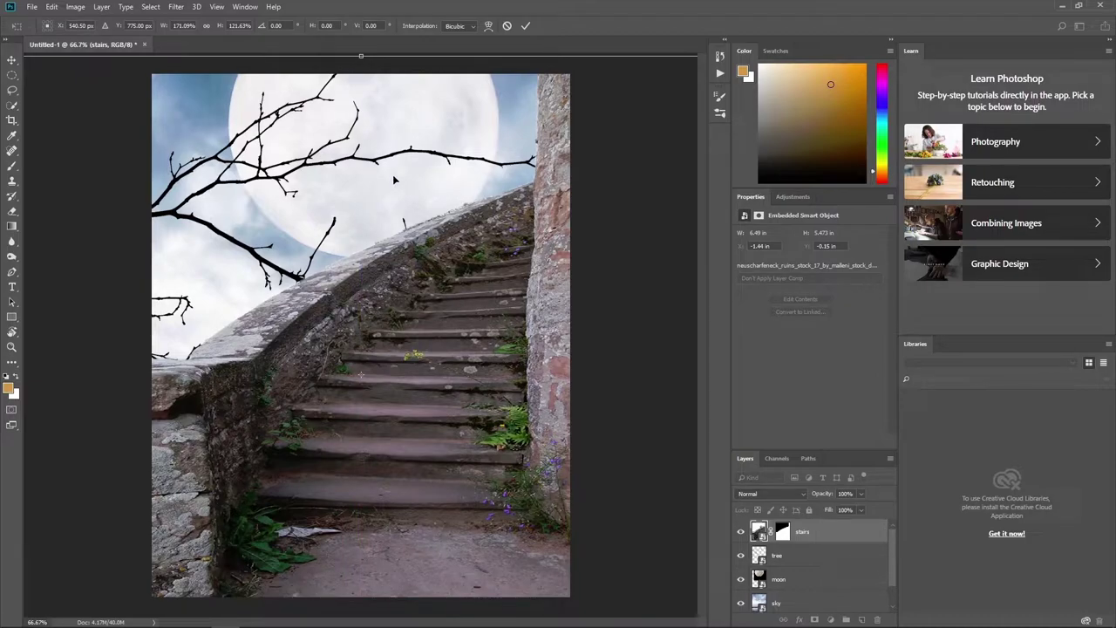
pyautogui.moveTo(380, 60); pyautogui.dragTo(457, 233)
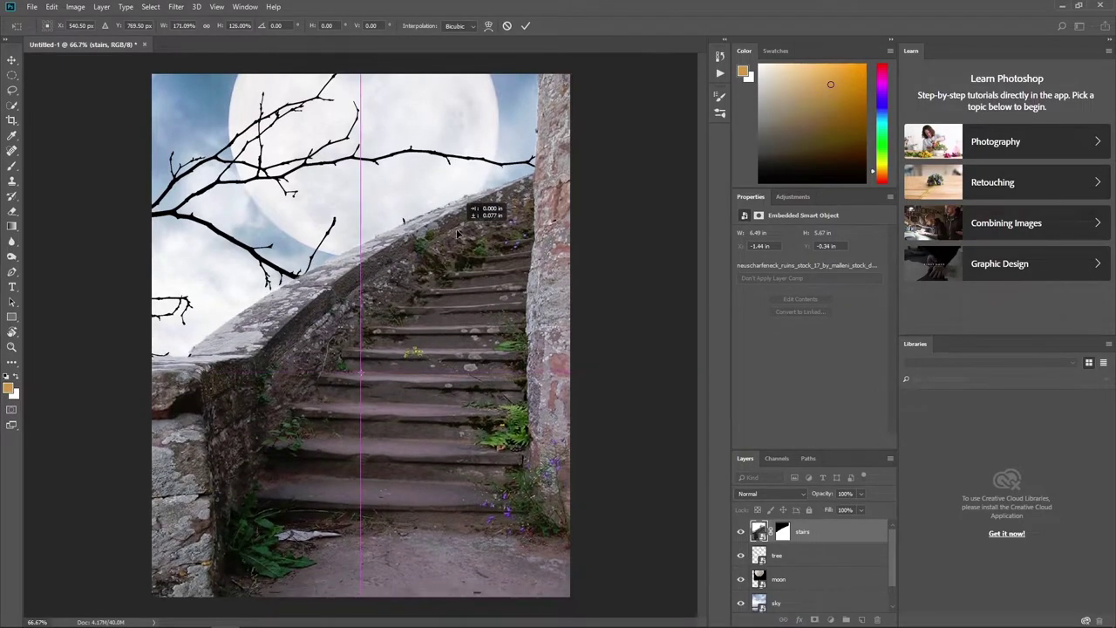
pyautogui.click(526, 27)
pyautogui.press('w')
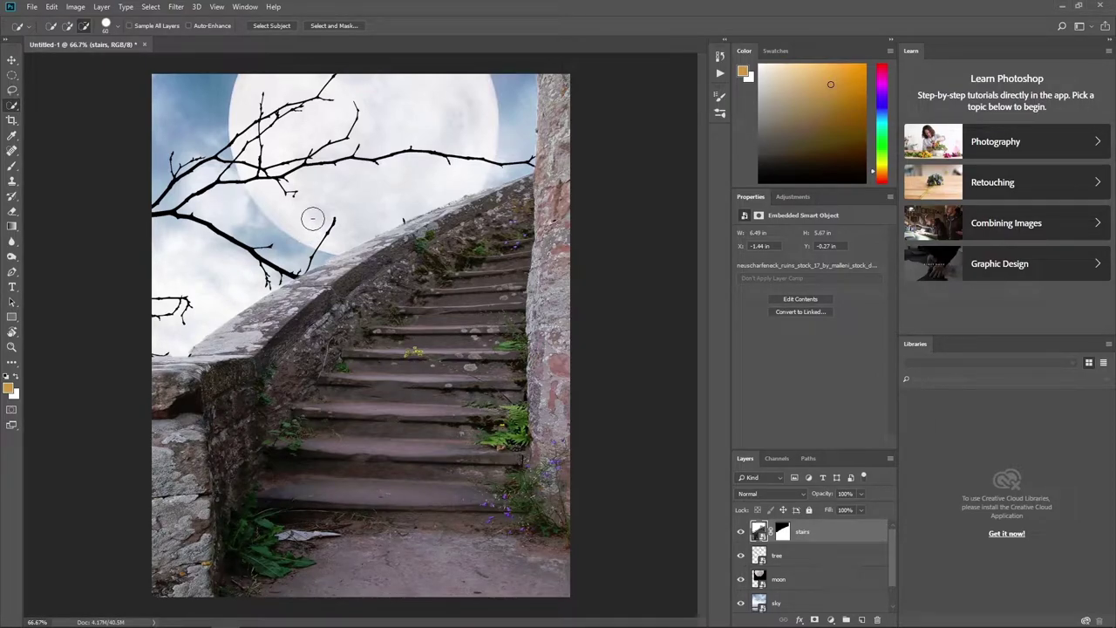
pyautogui.moveTo(74, 230); pyautogui.dragTo(311, 219)
# Shrink the first bat flock, position it near the top of the moon, and name it 'bats 1'
pyautogui.moveTo(589, 334); pyautogui.dragTo(468, 237)
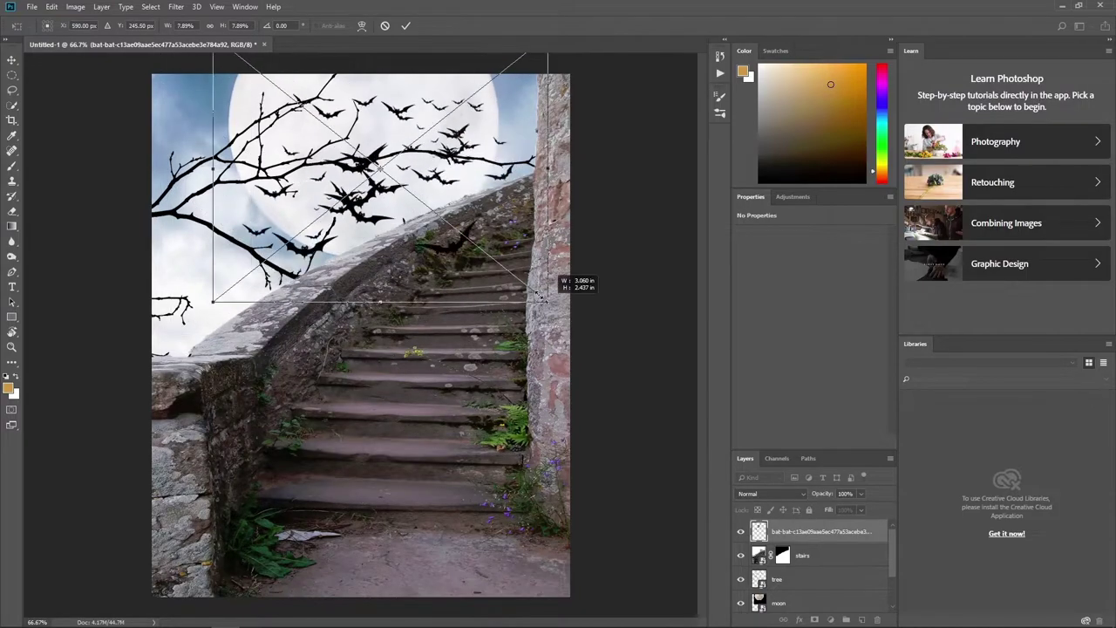
pyautogui.moveTo(380, 174); pyautogui.dragTo(420, 136)
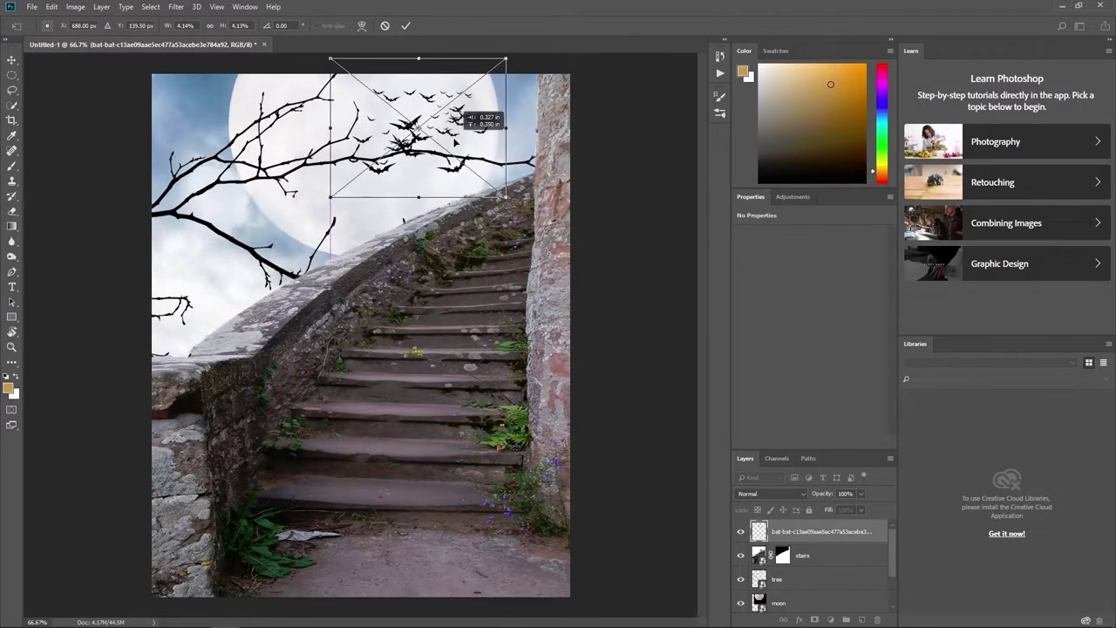
pyautogui.moveTo(510, 199); pyautogui.dragTo(494, 186)
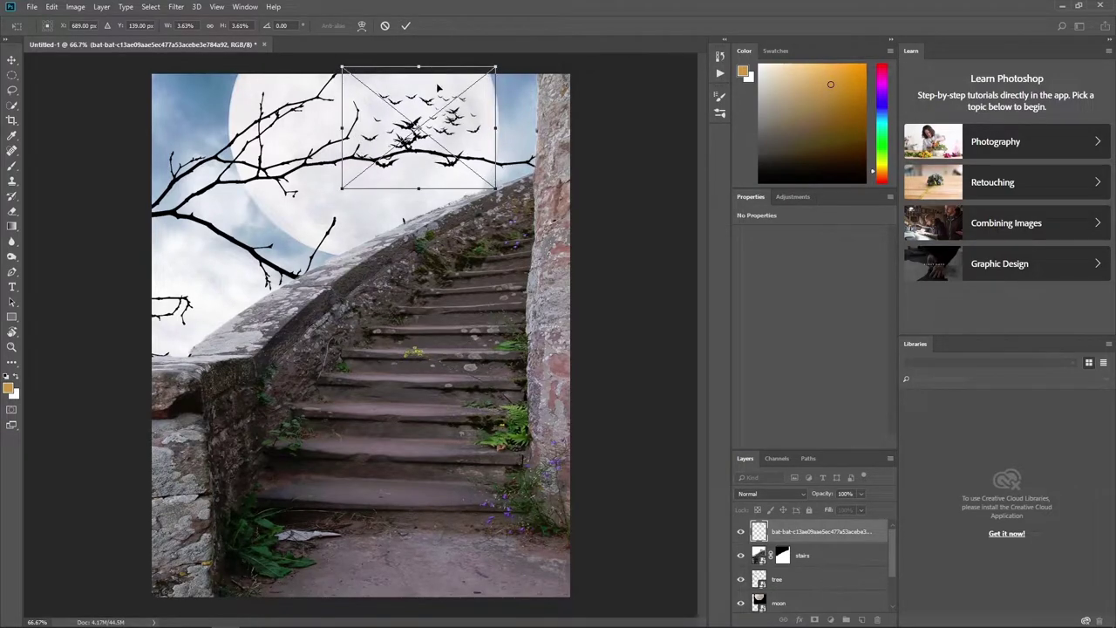
pyautogui.moveTo(438, 88)
pyautogui.mouseDown()
pyautogui.moveTo(433, 119)
pyautogui.moveTo(443, 98)
pyautogui.mouseUp()
pyautogui.click(405, 25)
pyautogui.doubleClick(789, 532)
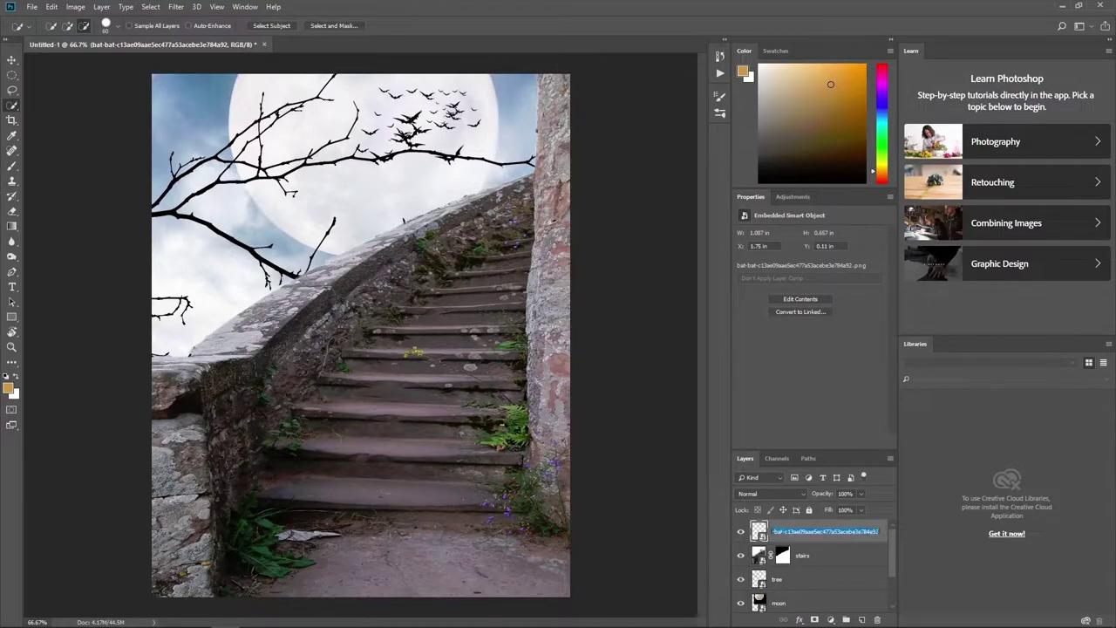
pyautogui.write('bats 1')
pyautogui.press('Return')
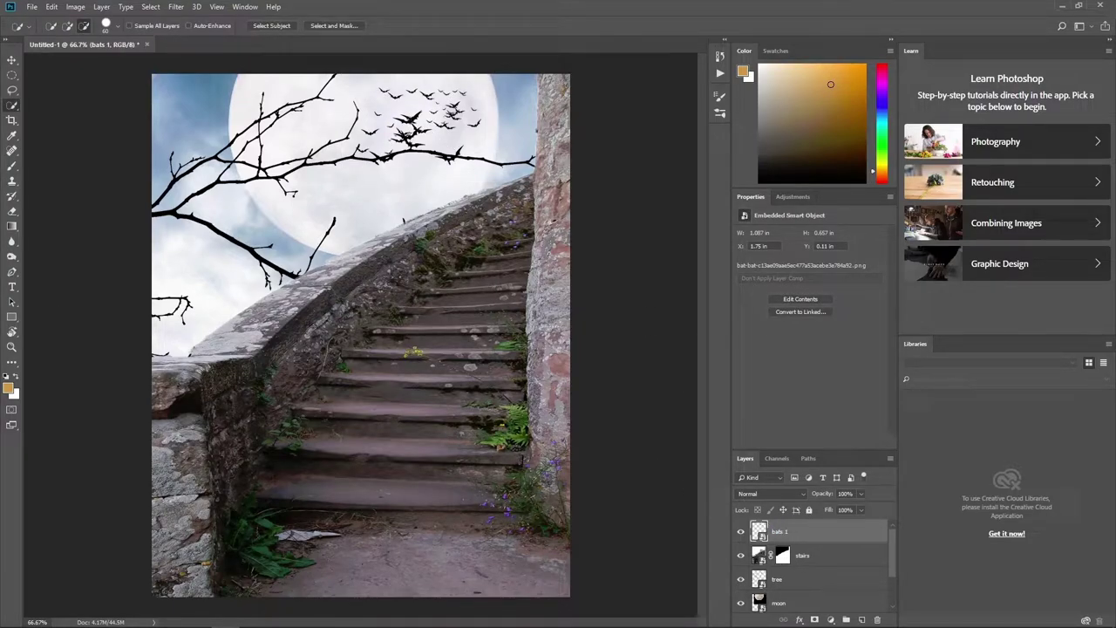
# Shrink the second bat flock toward the upper left and name it 'bats2'
pyautogui.moveTo(570, 130)
pyautogui.mouseDown()
pyautogui.moveTo(465, 231)
pyautogui.moveTo(361, 98)
pyautogui.mouseUp()
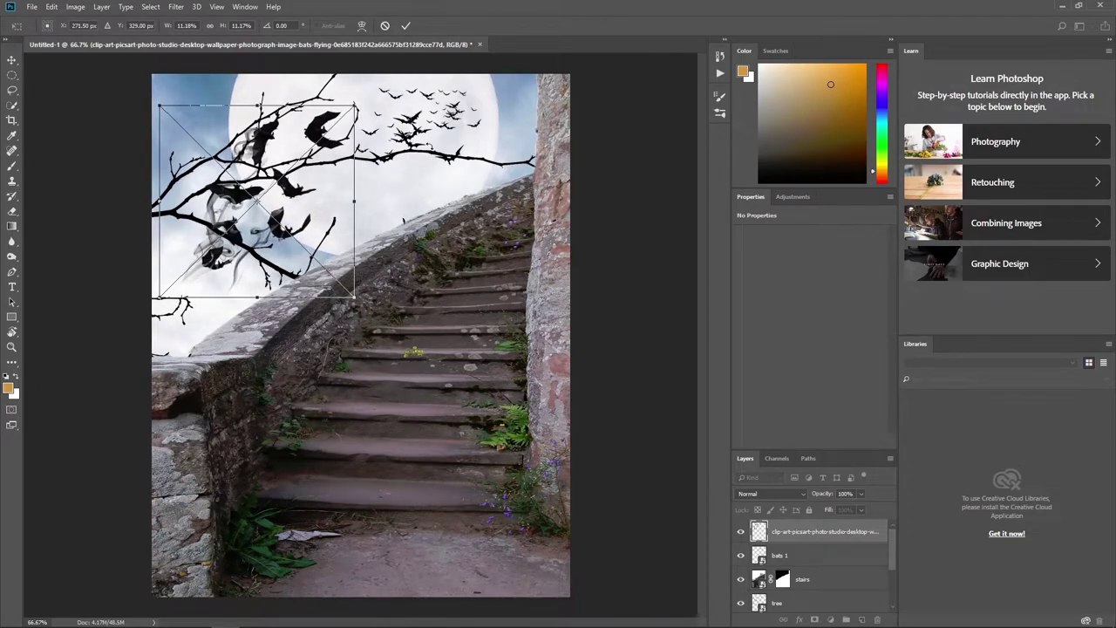
pyautogui.press('Return')
pyautogui.doubleClick(795, 531)
pyautogui.write('bats2')
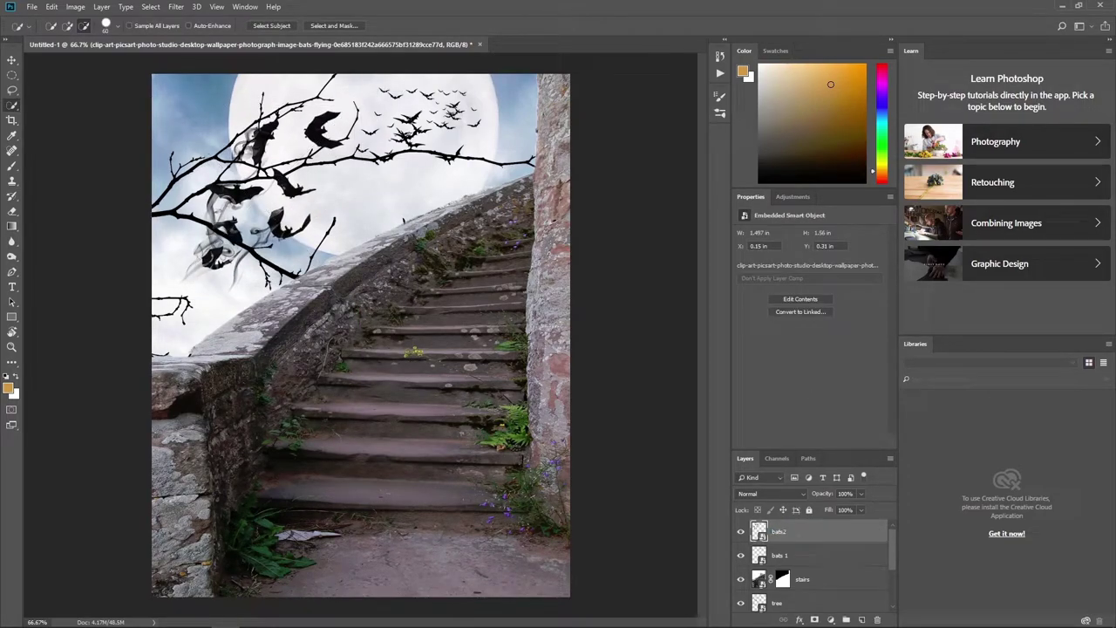
pyautogui.press('Return')
# Add a layer mask to bats2 and paint black over one unwanted bat
pyautogui.click(815, 619)
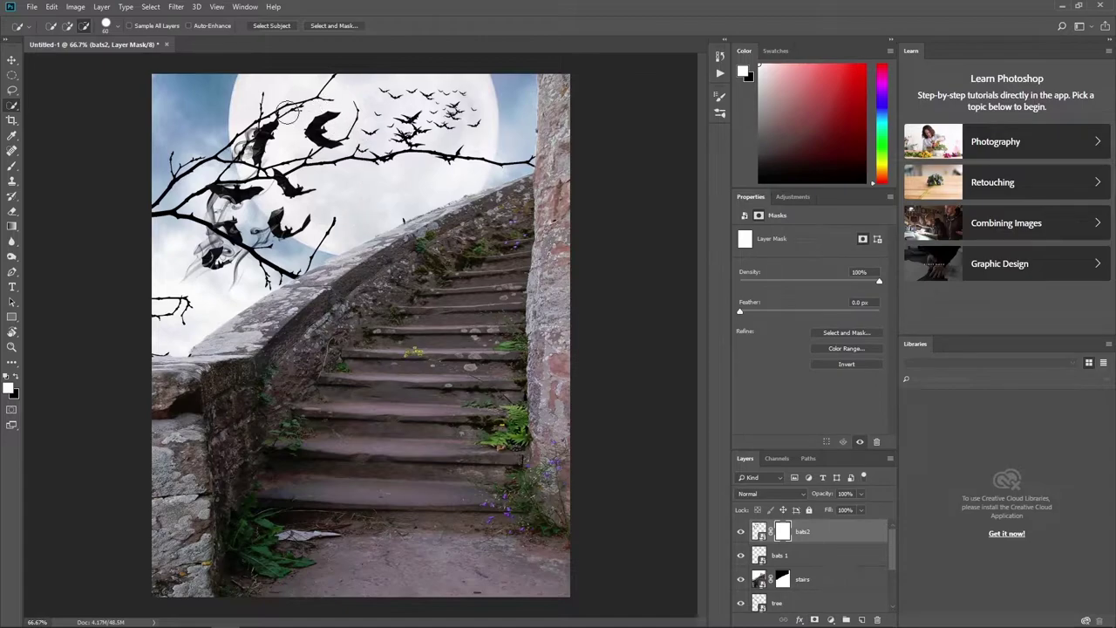
pyautogui.click(12, 165)
pyautogui.press('x')
pyautogui.moveTo(318, 131); pyautogui.dragTo(346, 110)
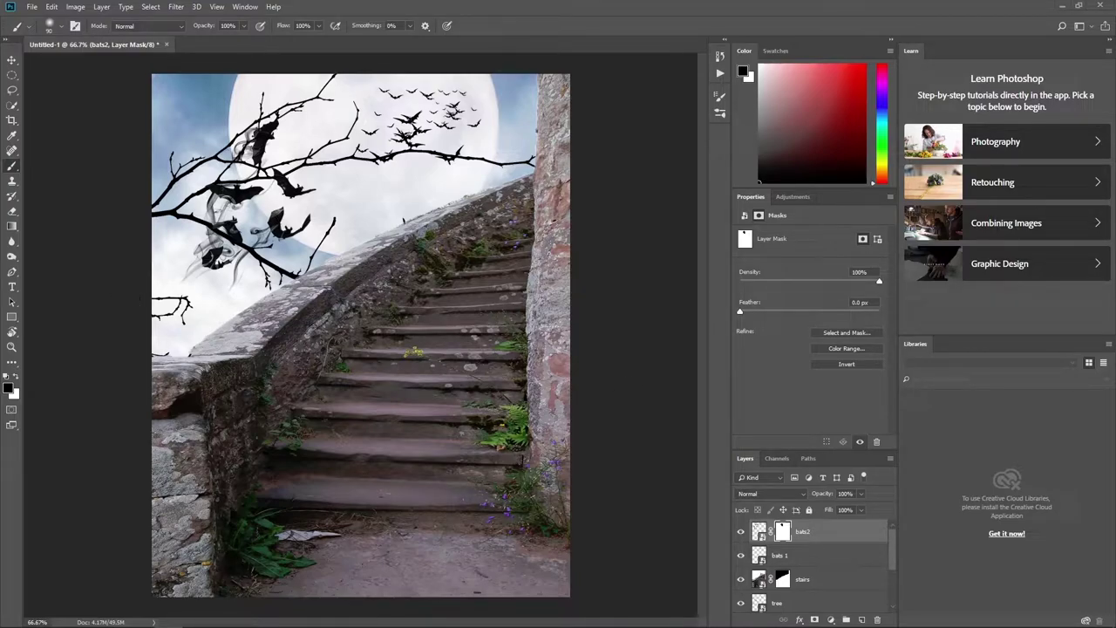
# Place the torch image, shrink the three torches onto the stairs, and name the layer 'torch'
pyautogui.moveTo(9, 288); pyautogui.dragTo(396, 339)
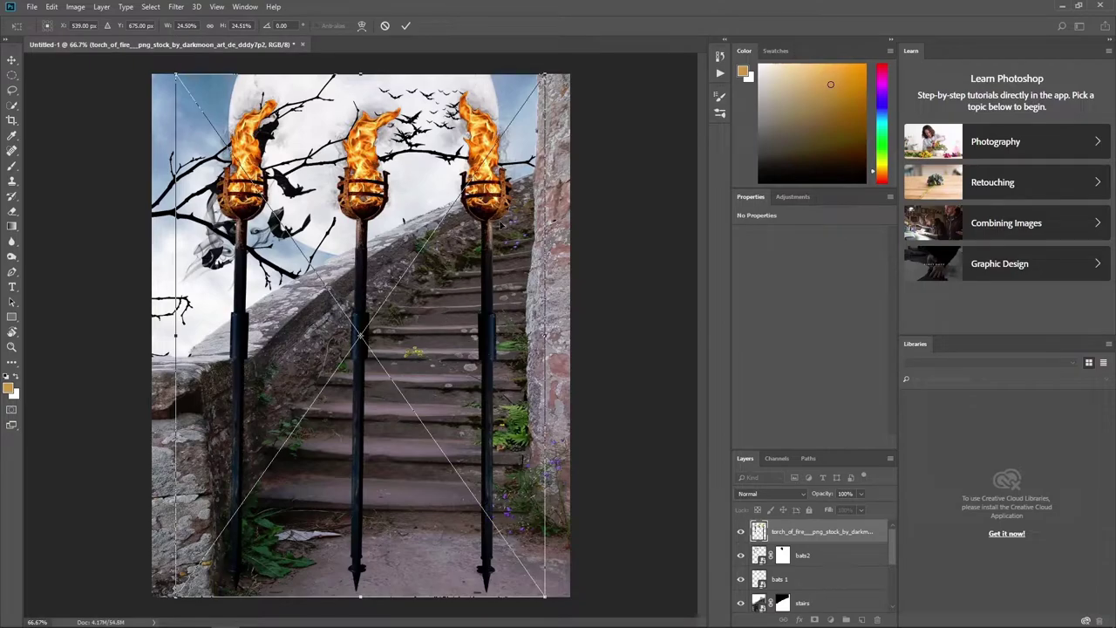
pyautogui.moveTo(542, 75); pyautogui.dragTo(427, 218)
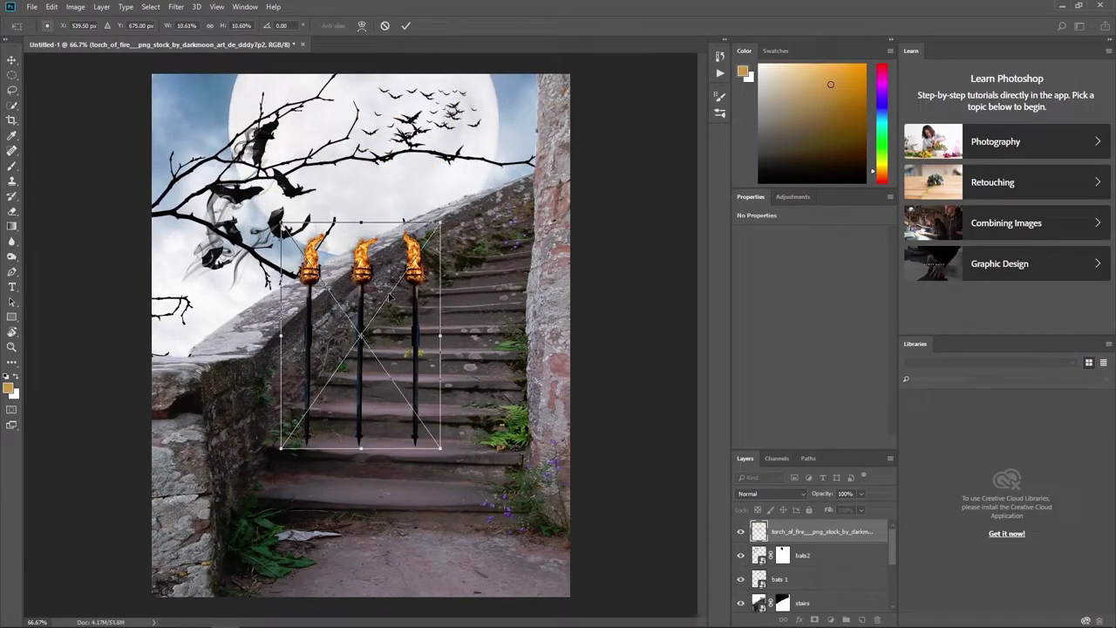
pyautogui.moveTo(390, 298); pyautogui.dragTo(410, 288)
pyautogui.moveTo(462, 212); pyautogui.dragTo(453, 226)
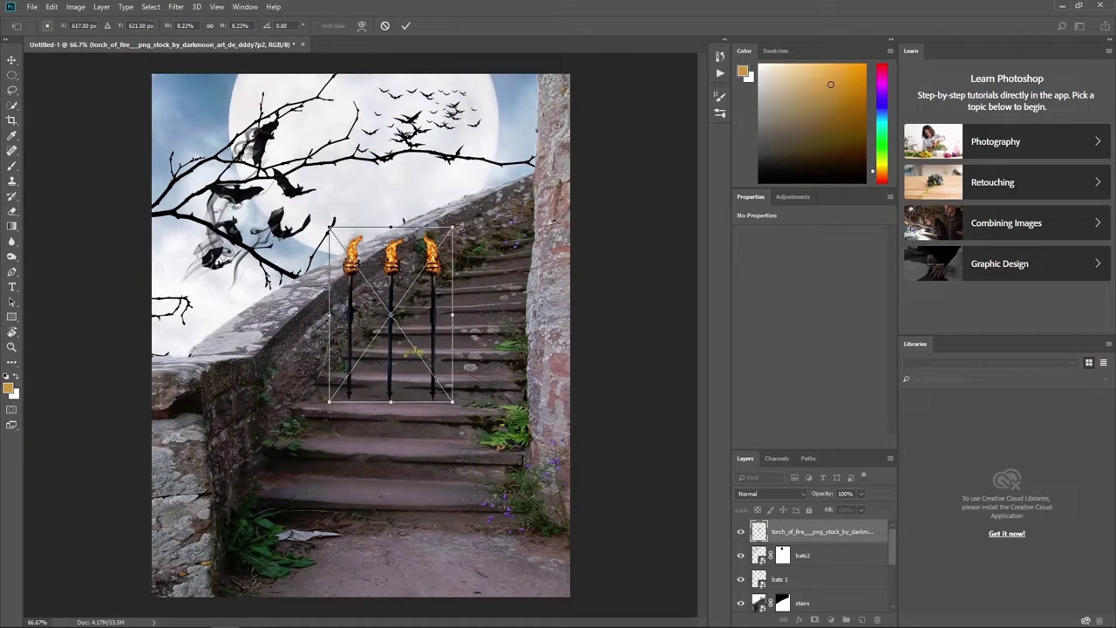
pyautogui.press('Return')
pyautogui.doubleClick(789, 530)
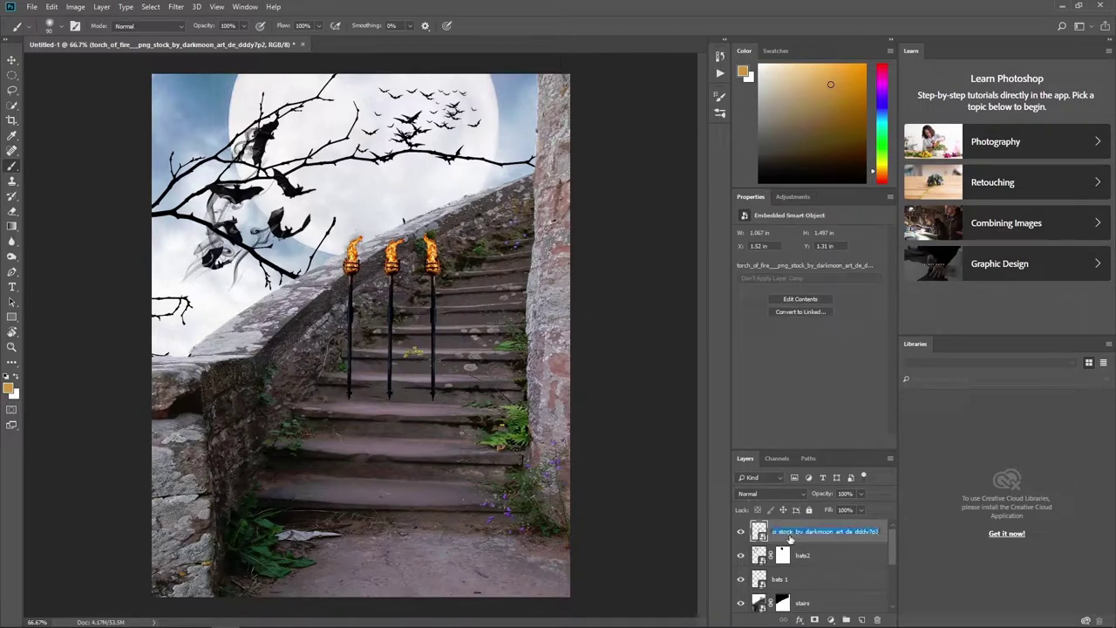
pyautogui.write('torch')
pyautogui.press('Return')
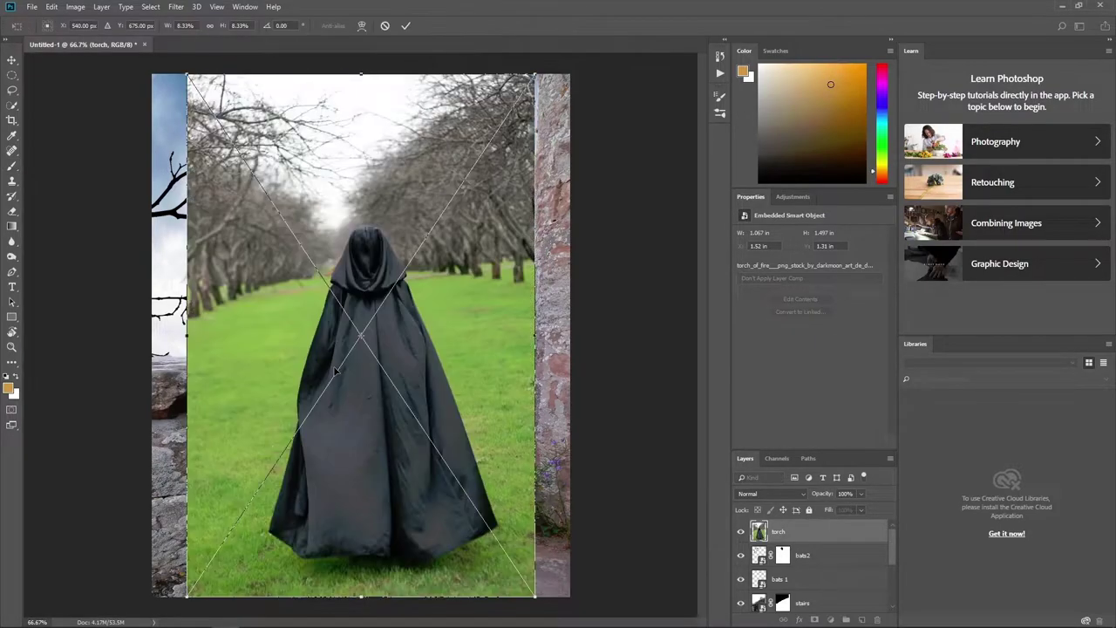
# Select the cloaked figure with Quick Selection, removing the ground shadow below the cloak
pyautogui.press('Return')
pyautogui.click(151, 7)
pyautogui.press('Escape')
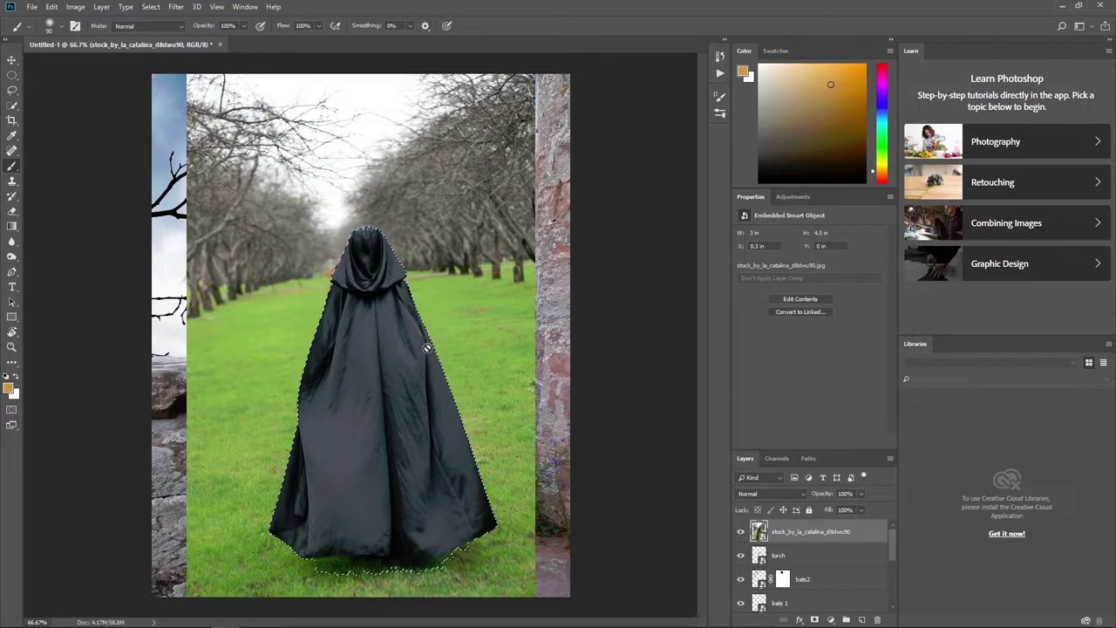
pyautogui.press('w')
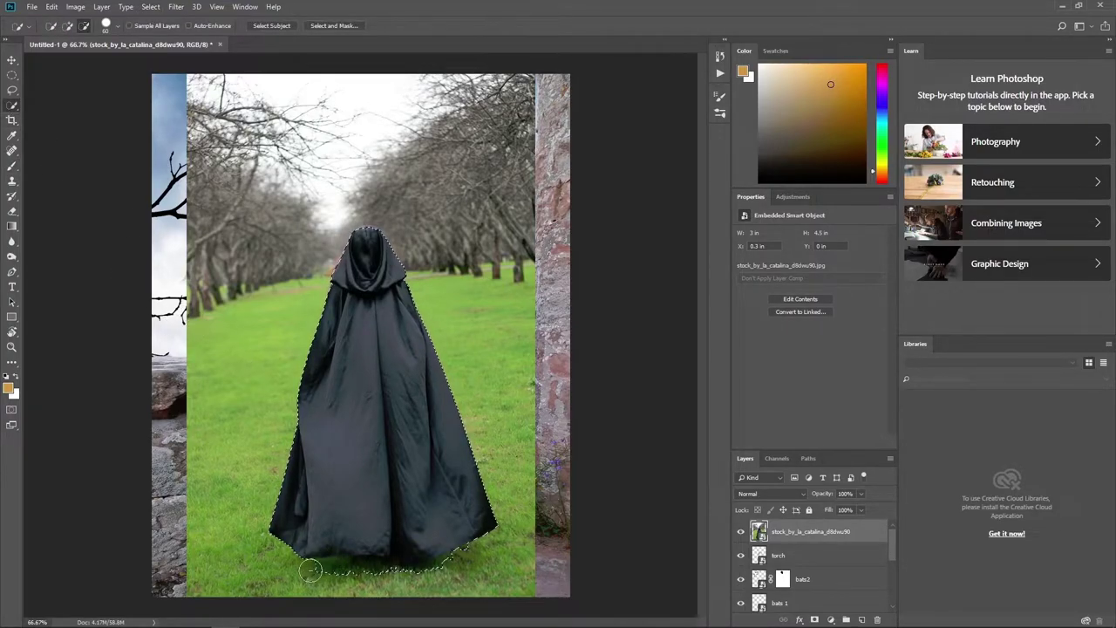
pyautogui.moveTo(311, 571)
pyautogui.mouseDown()
pyautogui.moveTo(395, 575)
pyautogui.moveTo(450, 516)
pyautogui.moveTo(398, 528)
pyautogui.moveTo(424, 553)
pyautogui.mouseUp()
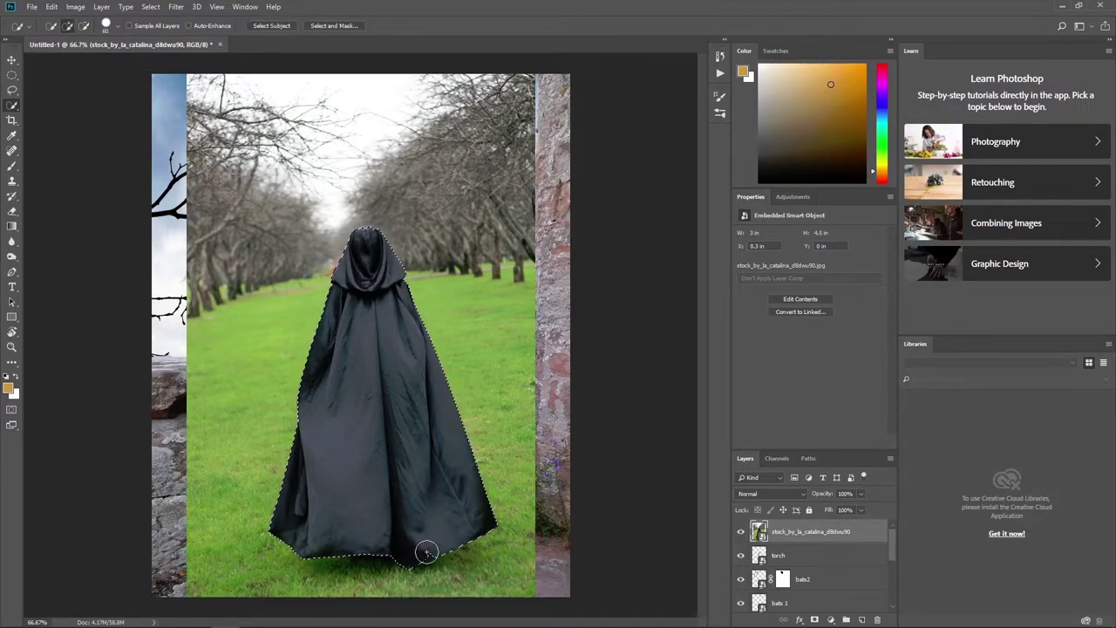
pyautogui.click(83, 25)
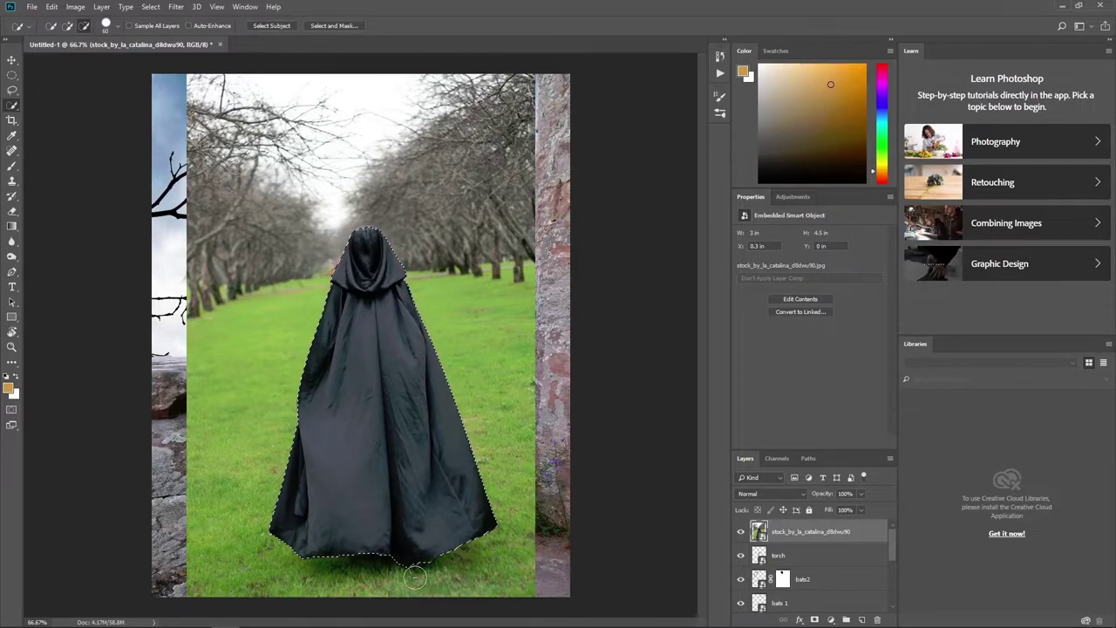
pyautogui.press('[')
pyautogui.press('[')
pyautogui.press('[')
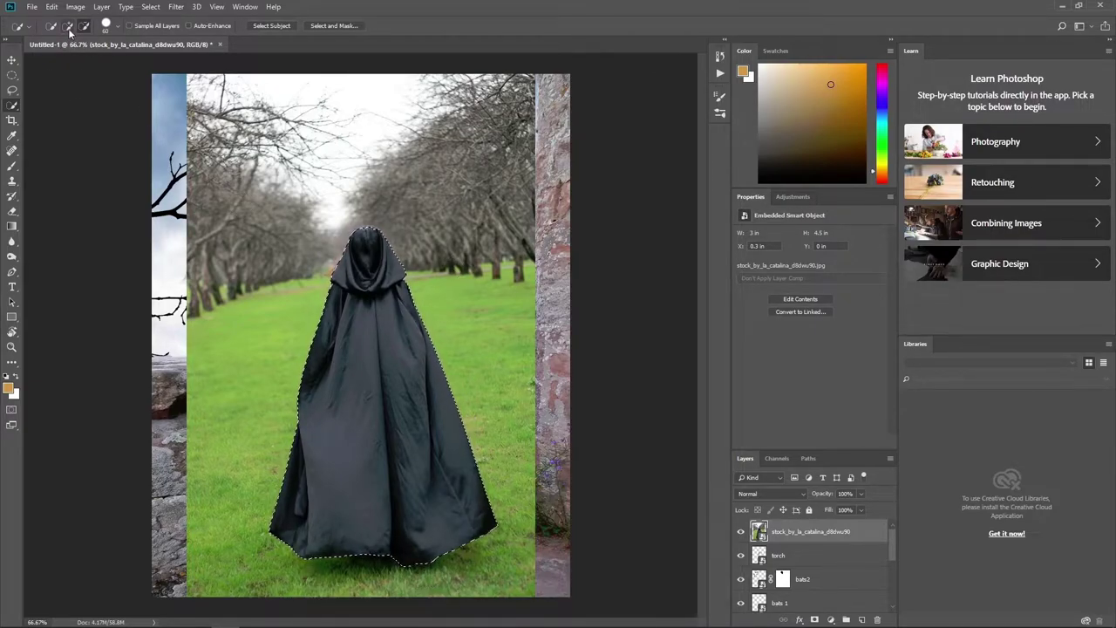
pyautogui.click(67, 25)
pyautogui.press('[')
# Mask the figure from its background and rename the layer 'model'
pyautogui.click(814, 619)
pyautogui.doubleClick(810, 530)
pyautogui.write('mod')
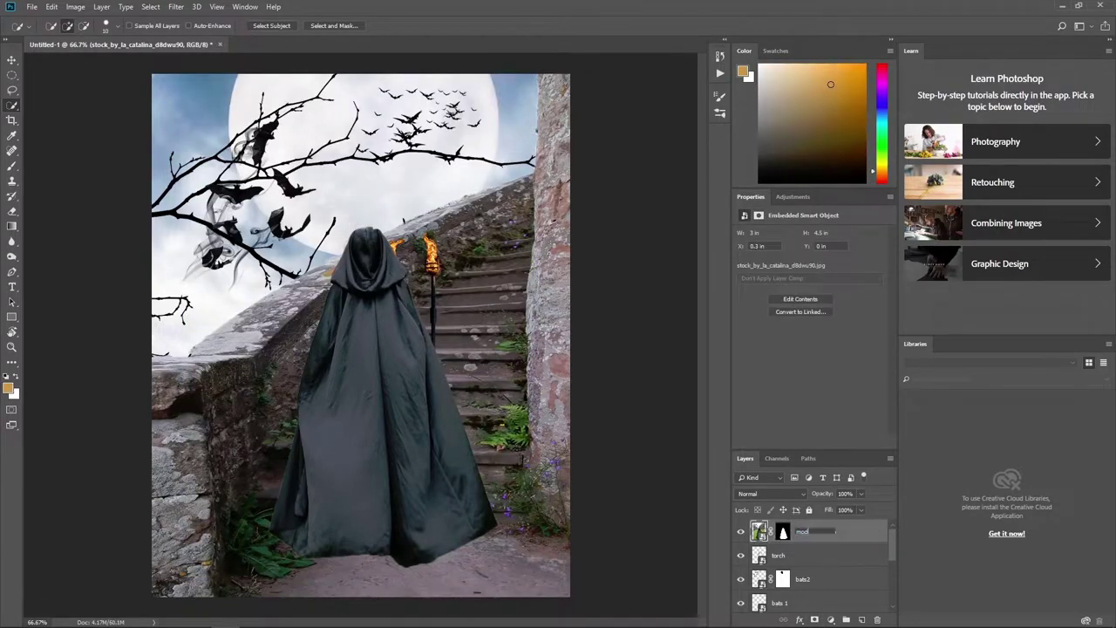
pyautogui.write('el')
pyautogui.press('Return')
pyautogui.click(783, 531)
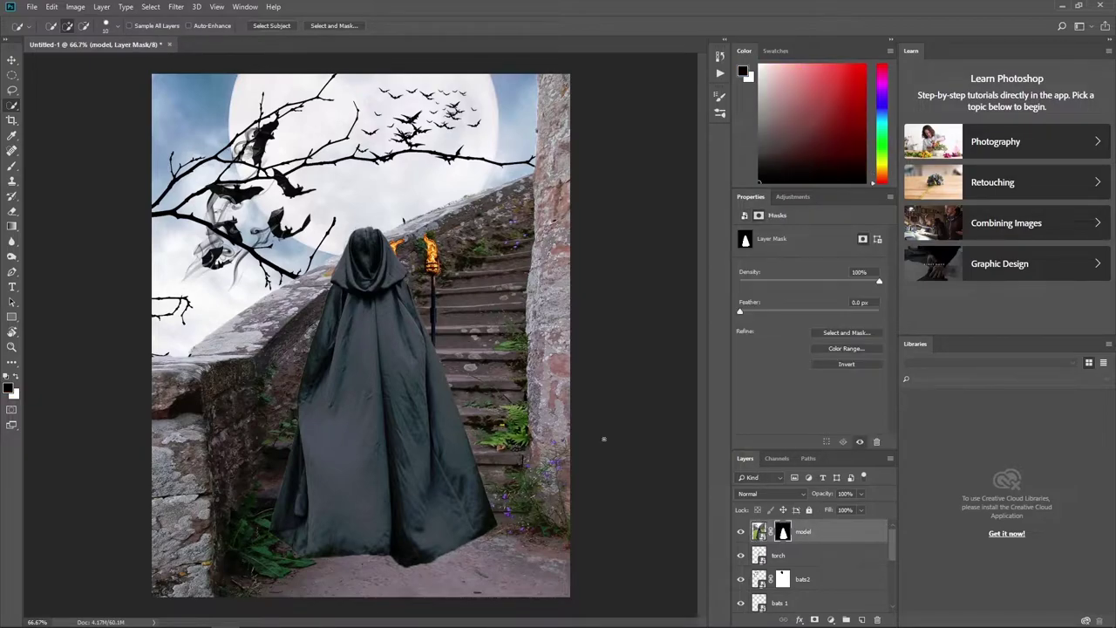
pyautogui.click(13, 166)
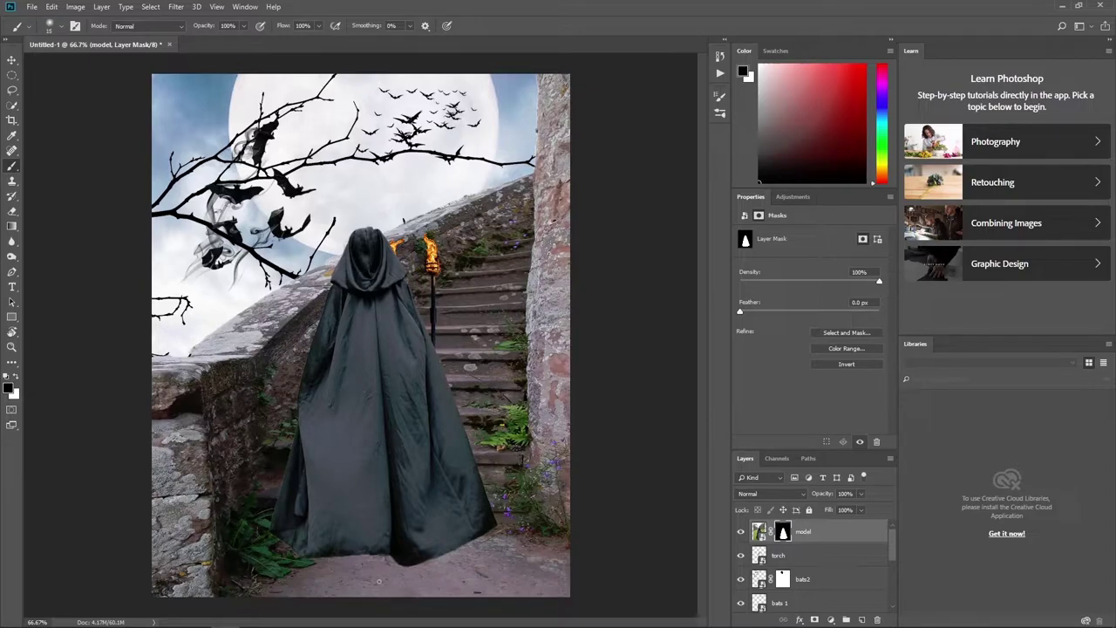
# Refine the figure's mask edges in Select and Mask with the Refine Edge Brush and apply
pyautogui.click(842, 332)
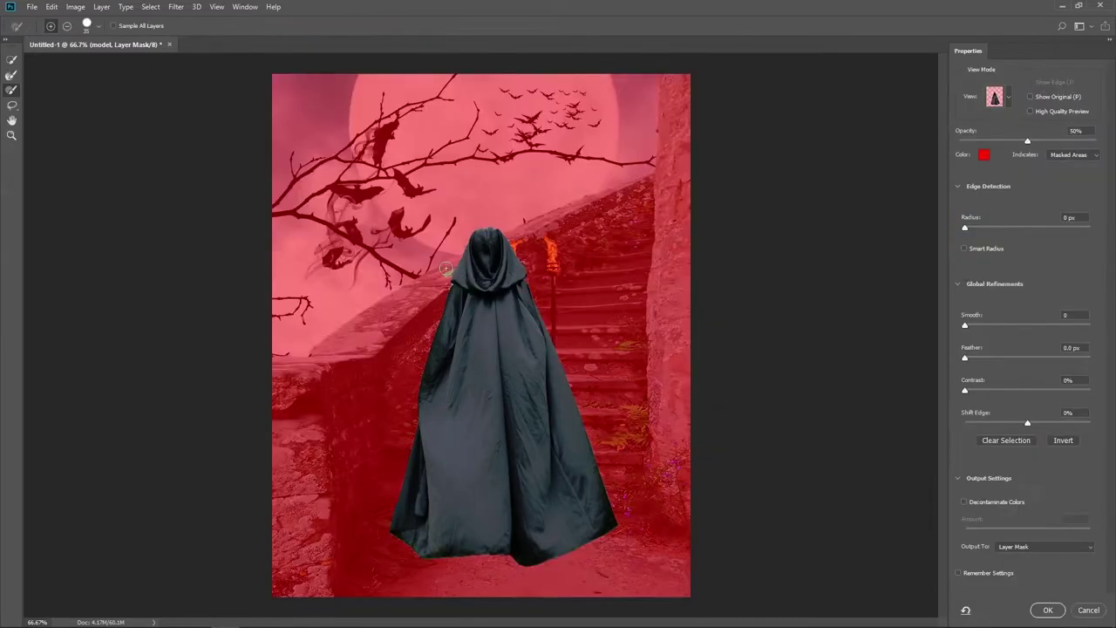
pyautogui.click(12, 74)
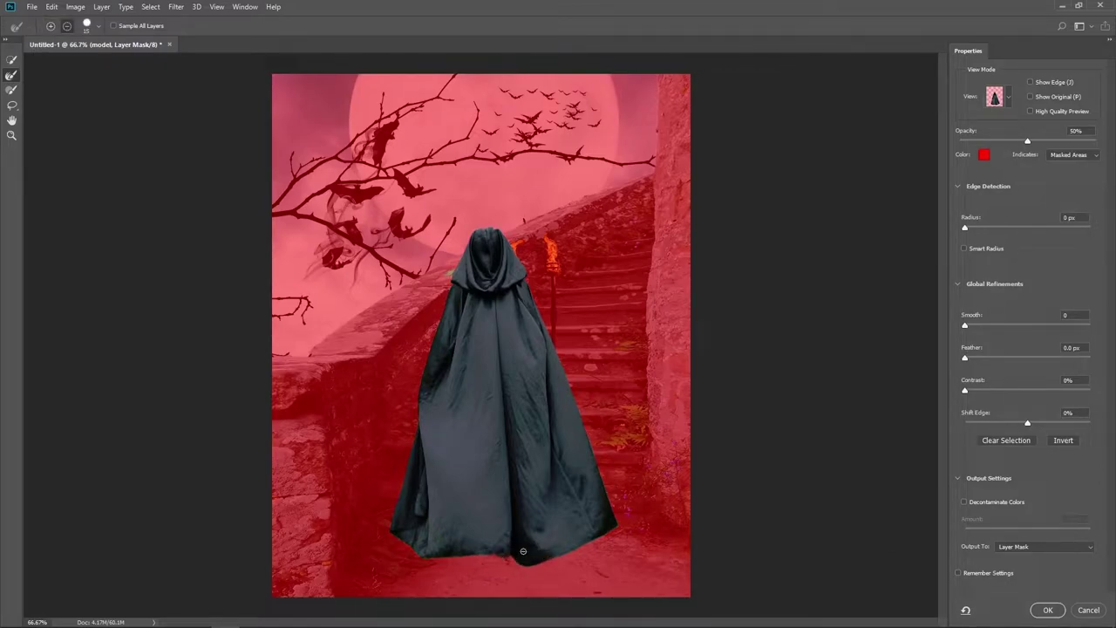
pyautogui.click(1047, 610)
# Scale the model layer to about 93% and reposition the figure on the stairs
pyautogui.click(758, 530)
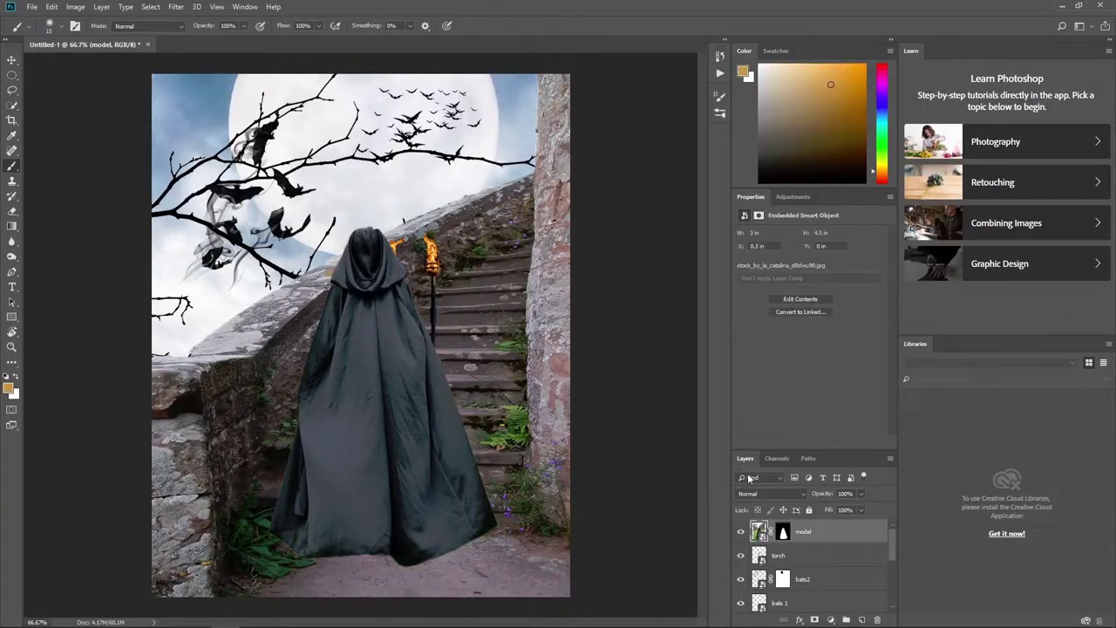
pyautogui.hotkey('ctrl', 't')
pyautogui.moveTo(442, 334)
pyautogui.mouseDown()
pyautogui.moveTo(478, 311)
pyautogui.moveTo(450, 285)
pyautogui.mouseUp()
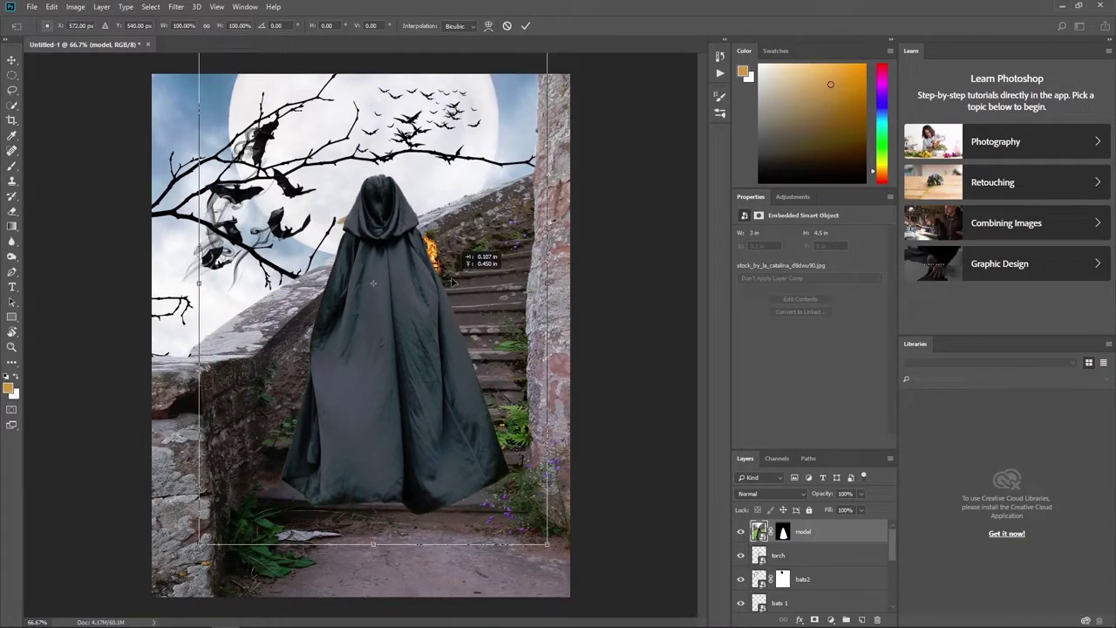
pyautogui.moveTo(545, 552); pyautogui.dragTo(488, 491)
pyautogui.moveTo(456, 382); pyautogui.dragTo(474, 438)
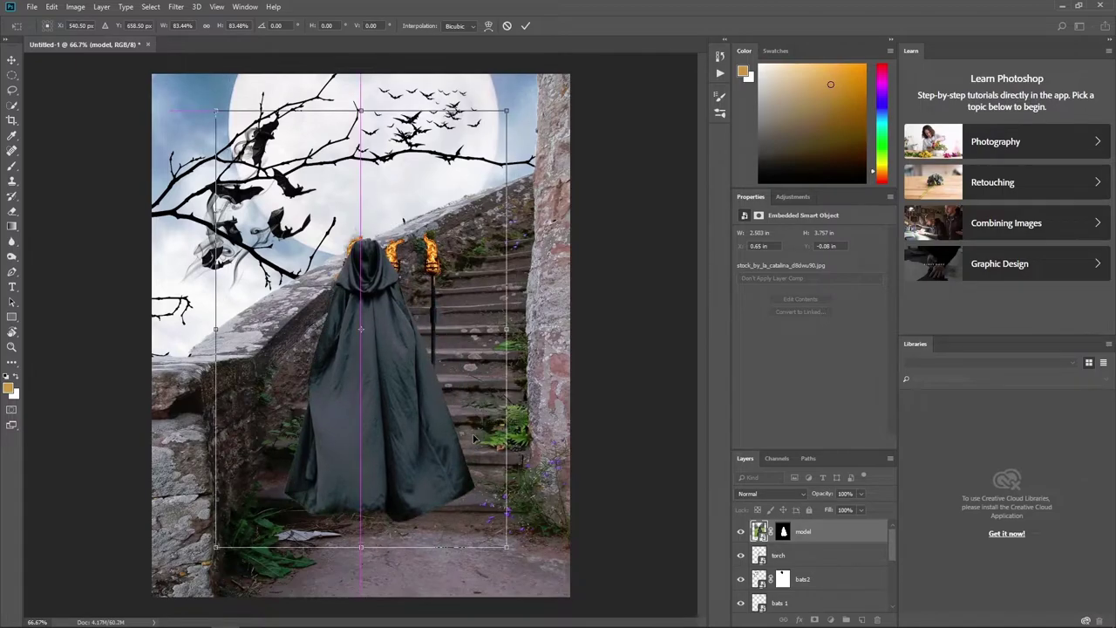
pyautogui.moveTo(506, 547); pyautogui.dragTo(519, 560)
pyautogui.moveTo(479, 463); pyautogui.dragTo(481, 454)
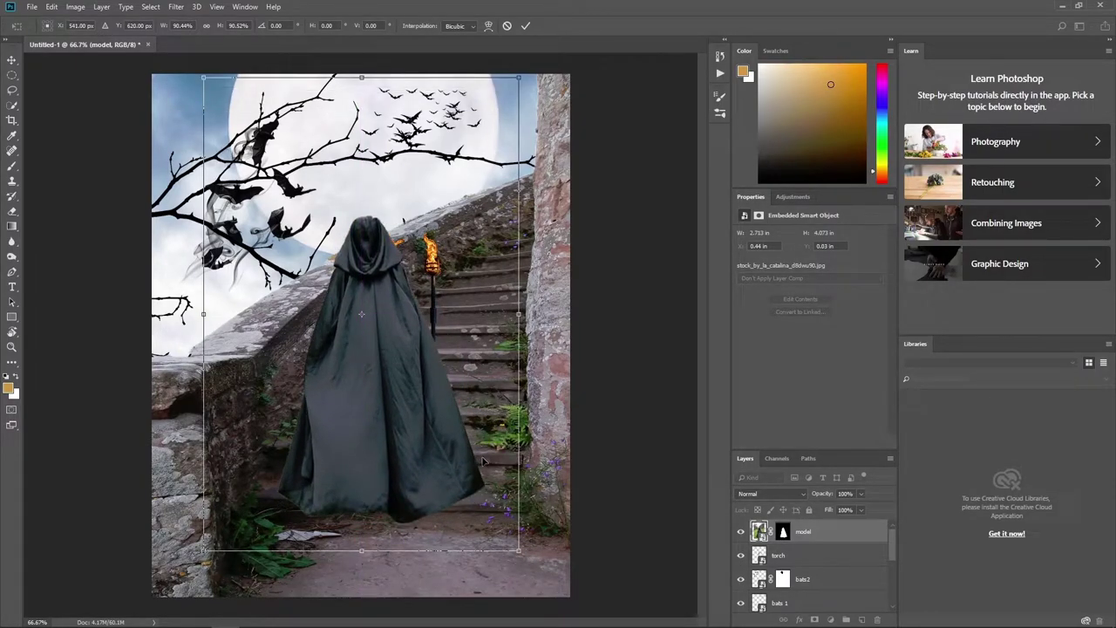
pyautogui.moveTo(518, 548); pyautogui.dragTo(515, 546)
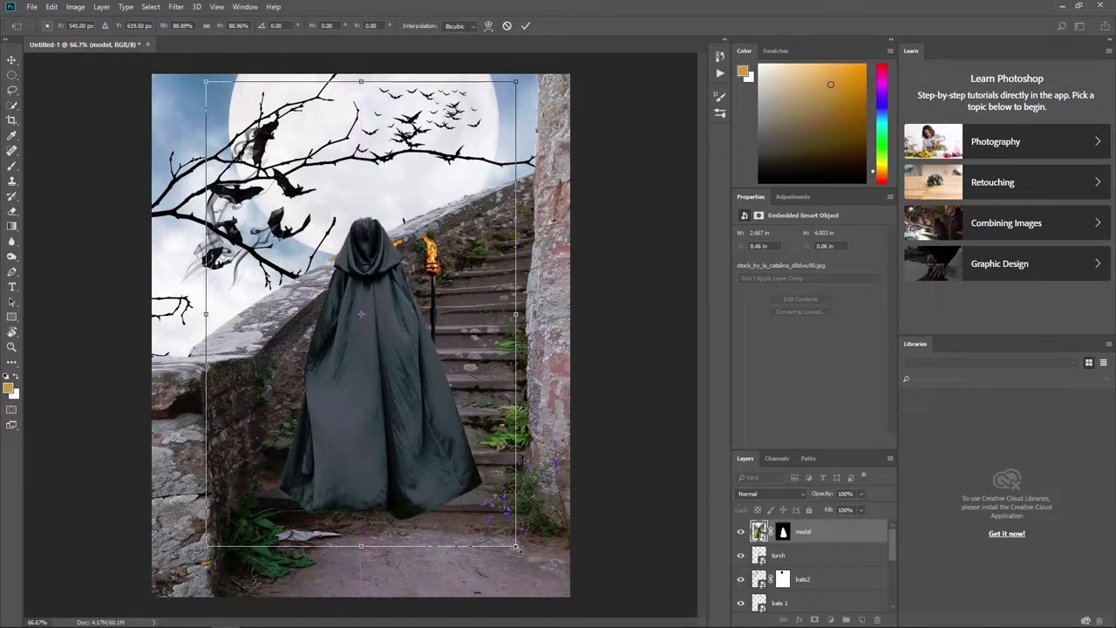
pyautogui.moveTo(515, 547); pyautogui.dragTo(522, 556)
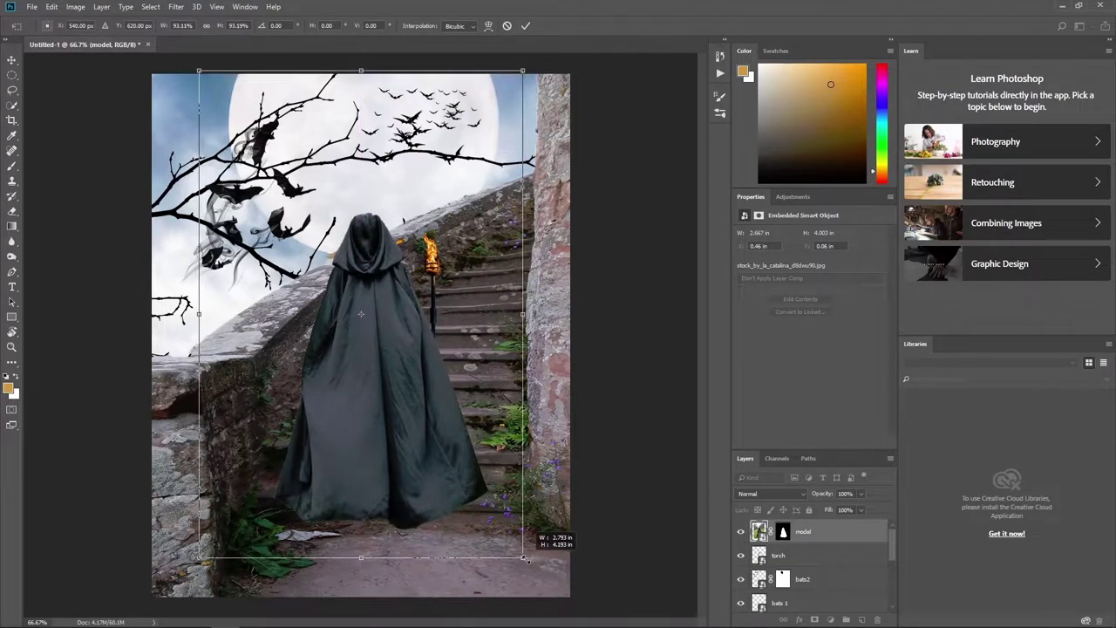
pyautogui.click(523, 32)
# Tilt, enlarge and position the torch layer on the stairs beside the cloaked figure
pyautogui.hotkey('alt', '[')
pyautogui.hotkey('ctrl', 't')
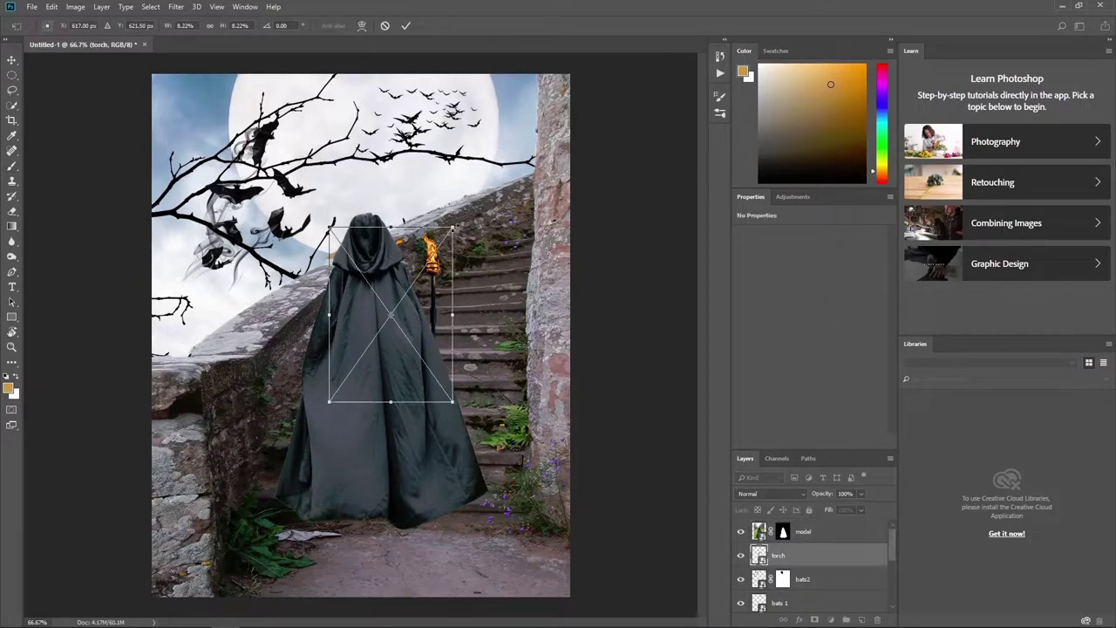
pyautogui.moveTo(452, 228); pyautogui.dragTo(642, 294)
pyautogui.moveTo(583, 226); pyautogui.dragTo(610, 213)
pyautogui.moveTo(523, 262)
pyautogui.mouseDown()
pyautogui.moveTo(529, 275)
pyautogui.moveTo(522, 270)
pyautogui.mouseUp()
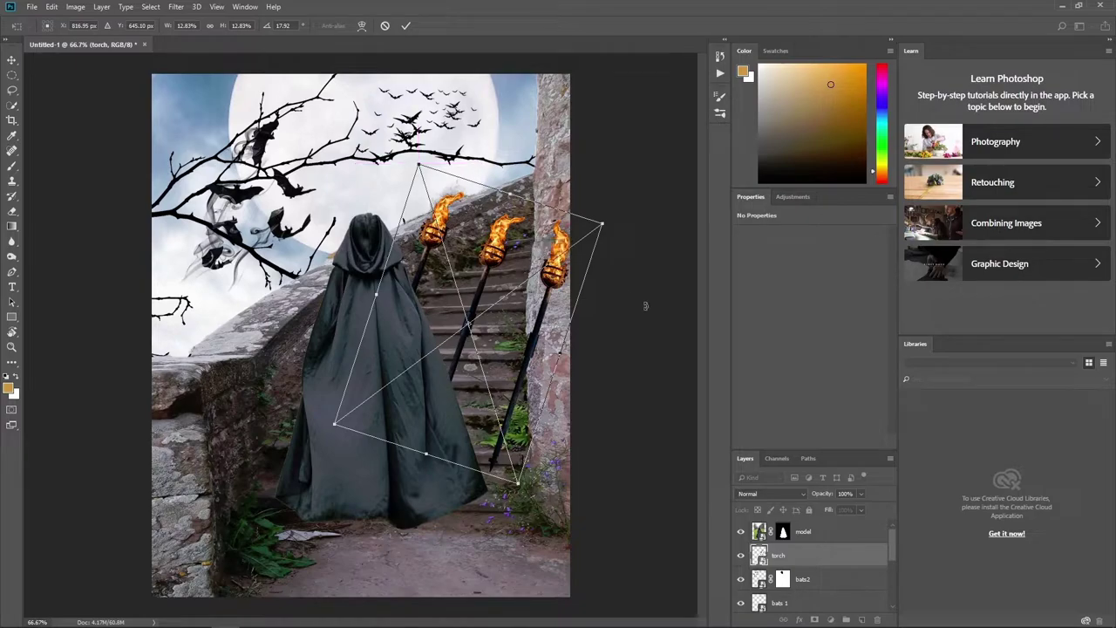
pyautogui.moveTo(600, 223); pyautogui.dragTo(601, 219)
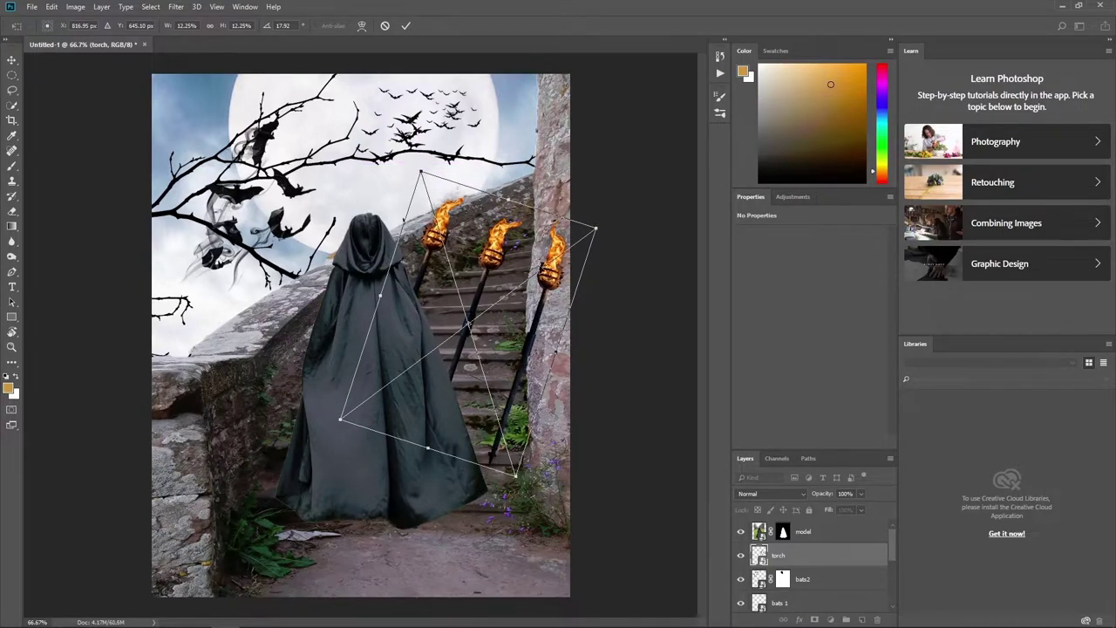
pyautogui.press('Return')
# Add a layer mask to the torch layer and paint out the middle and right-hand torches
pyautogui.press('b')
pyautogui.click(815, 620)
pyautogui.moveTo(512, 225); pyautogui.dragTo(470, 454)
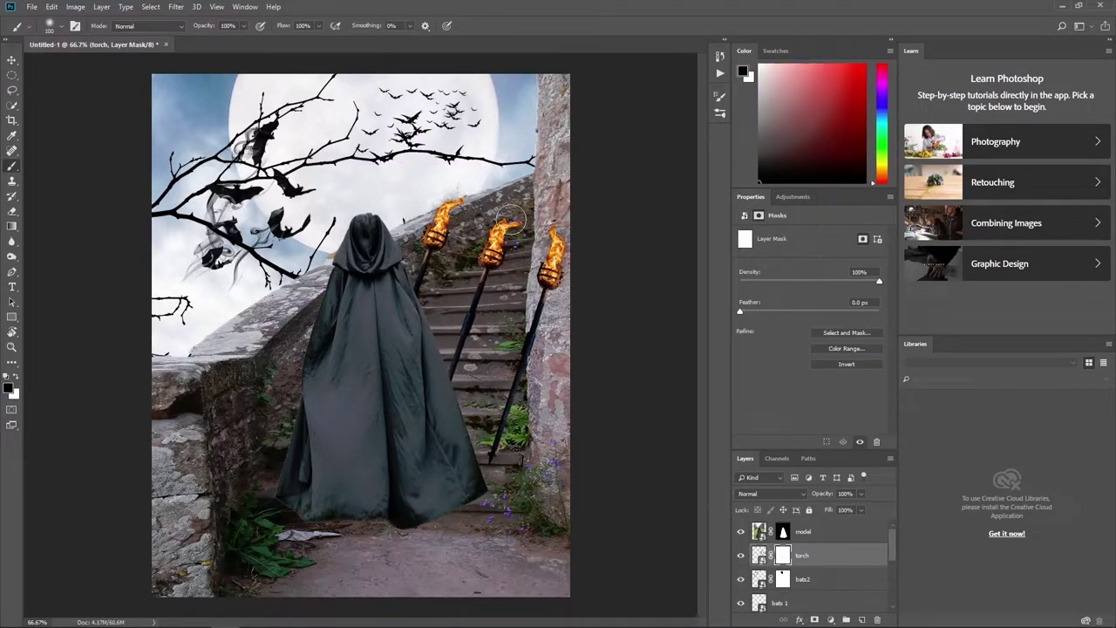
pyautogui.moveTo(551, 240); pyautogui.dragTo(497, 444)
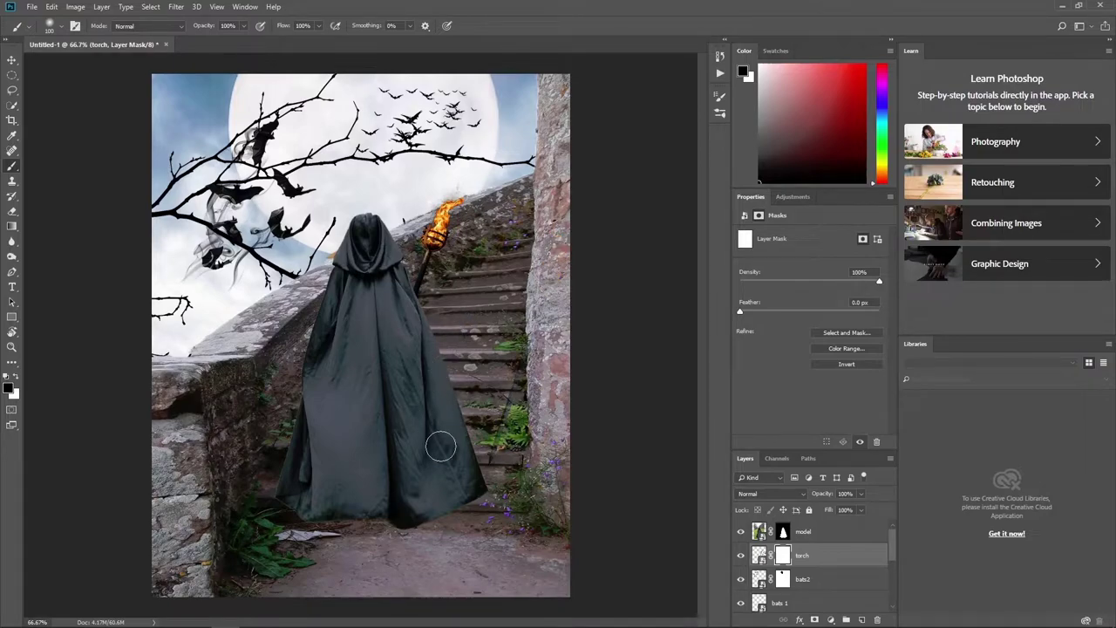
pyautogui.click(741, 531)
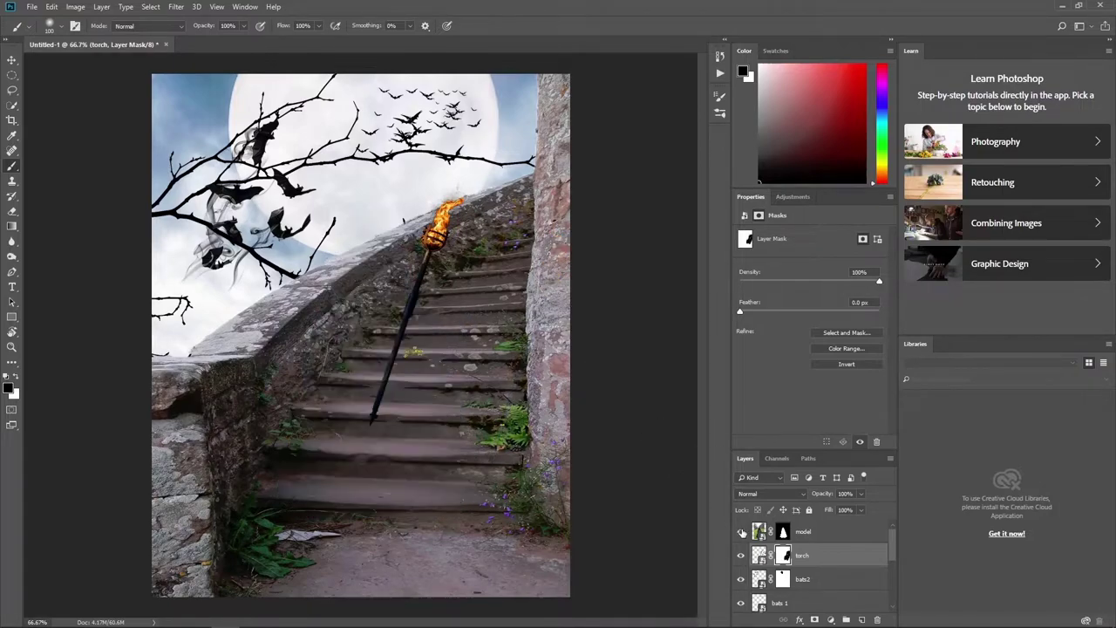
pyautogui.click(740, 531)
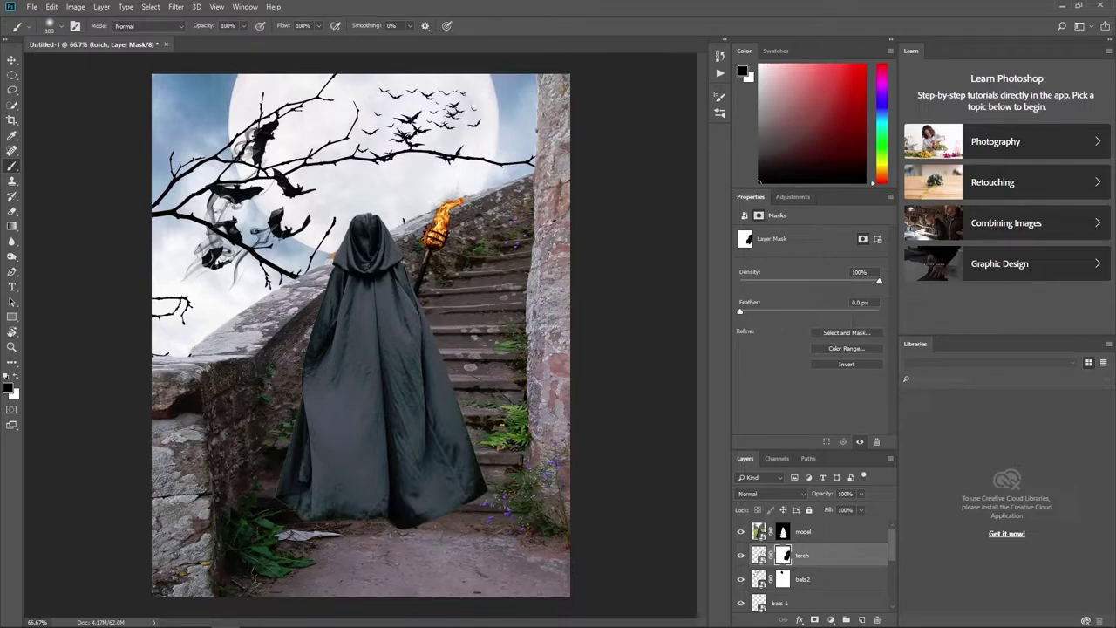
# Place the white fog image around the figure's feet and set its blend mode to Luminosity
pyautogui.click(759, 531)
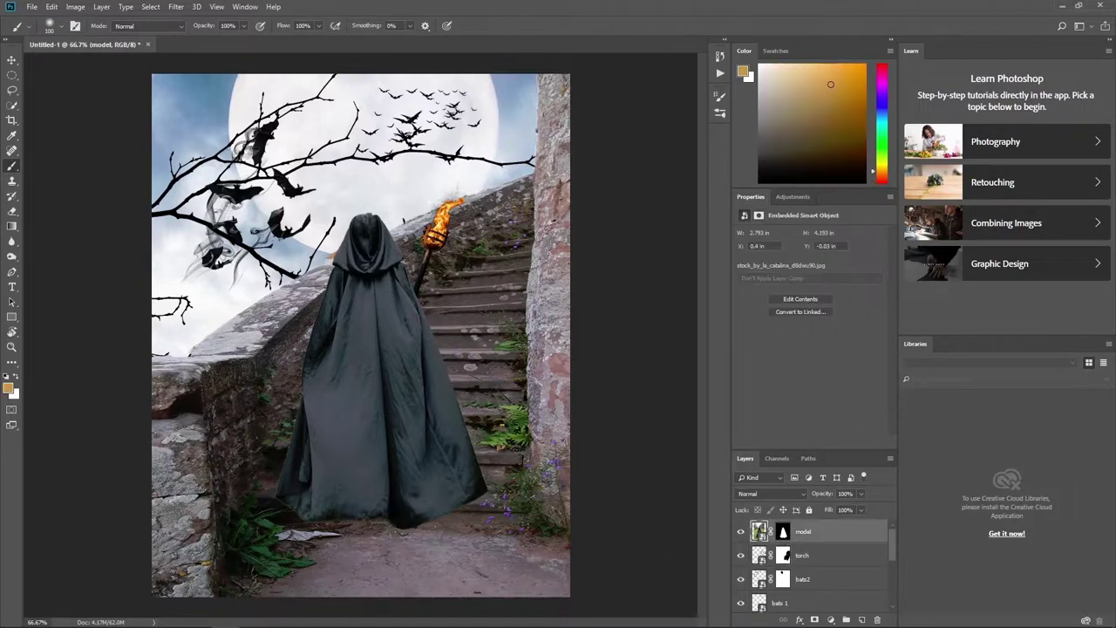
pyautogui.moveTo(466, 308)
pyautogui.mouseDown()
pyautogui.moveTo(477, 556)
pyautogui.moveTo(459, 504)
pyautogui.mouseUp()
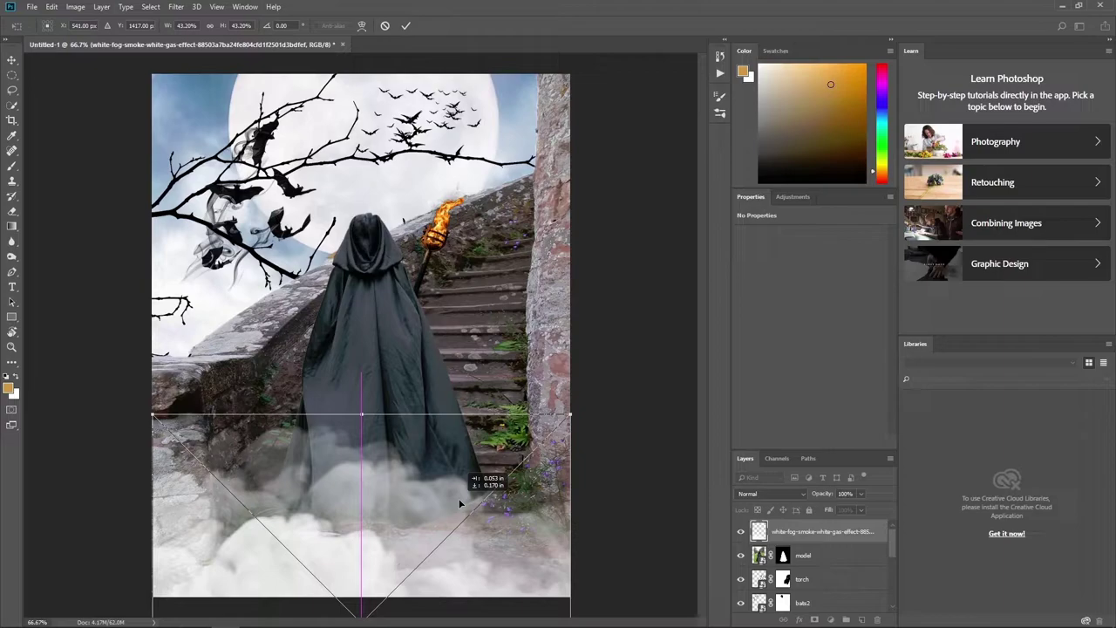
pyautogui.moveTo(460, 504); pyautogui.dragTo(462, 490)
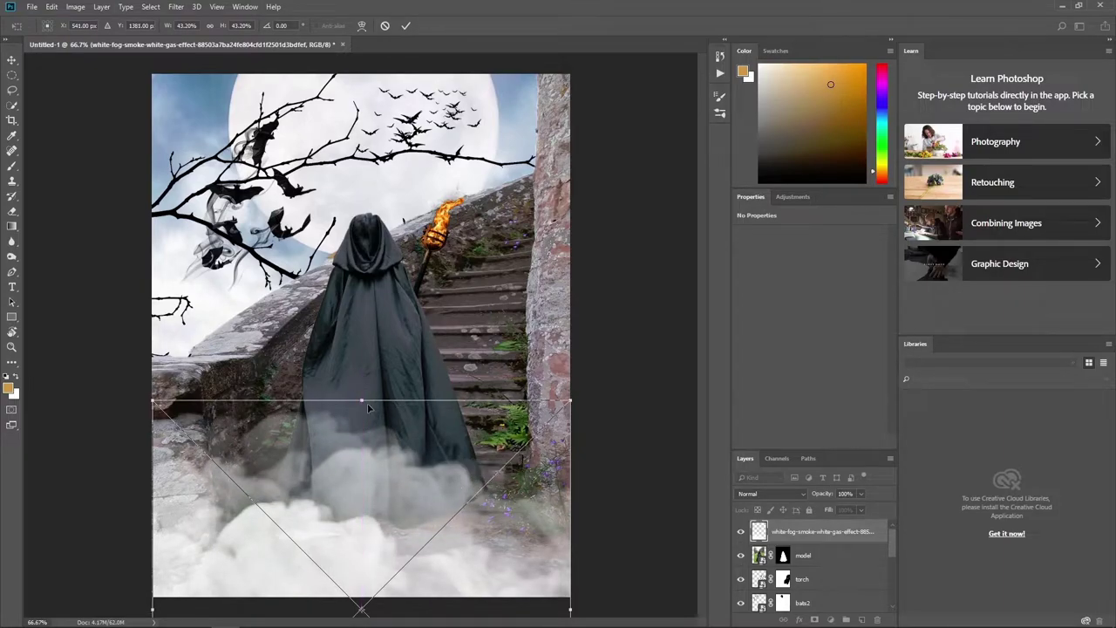
pyautogui.moveTo(362, 397); pyautogui.dragTo(387, 421)
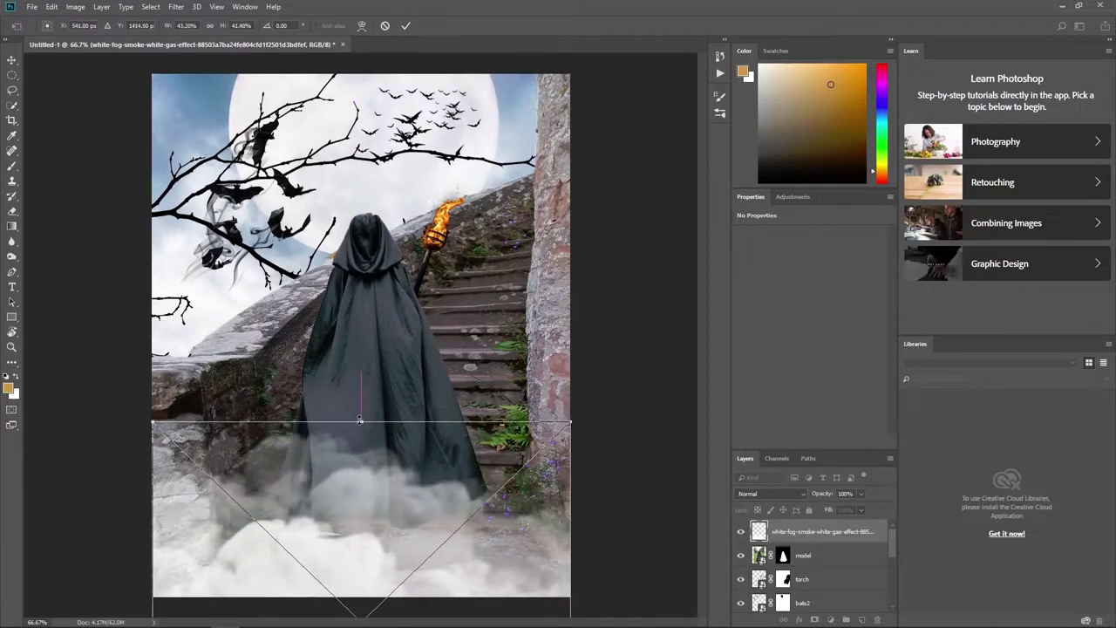
pyautogui.moveTo(462, 472); pyautogui.dragTo(461, 459)
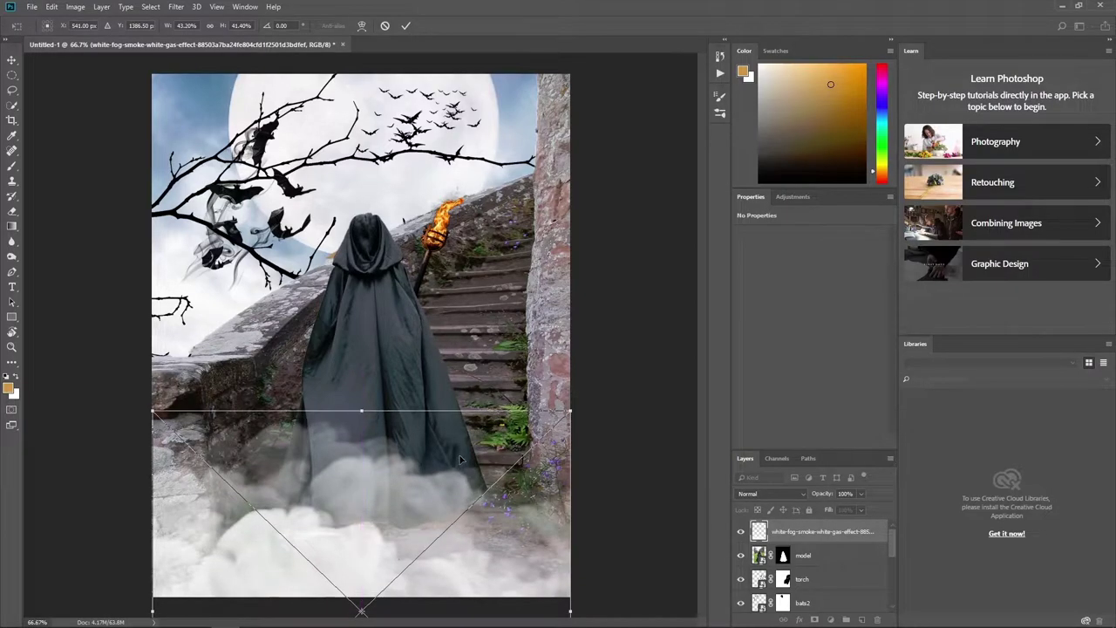
pyautogui.click(407, 26)
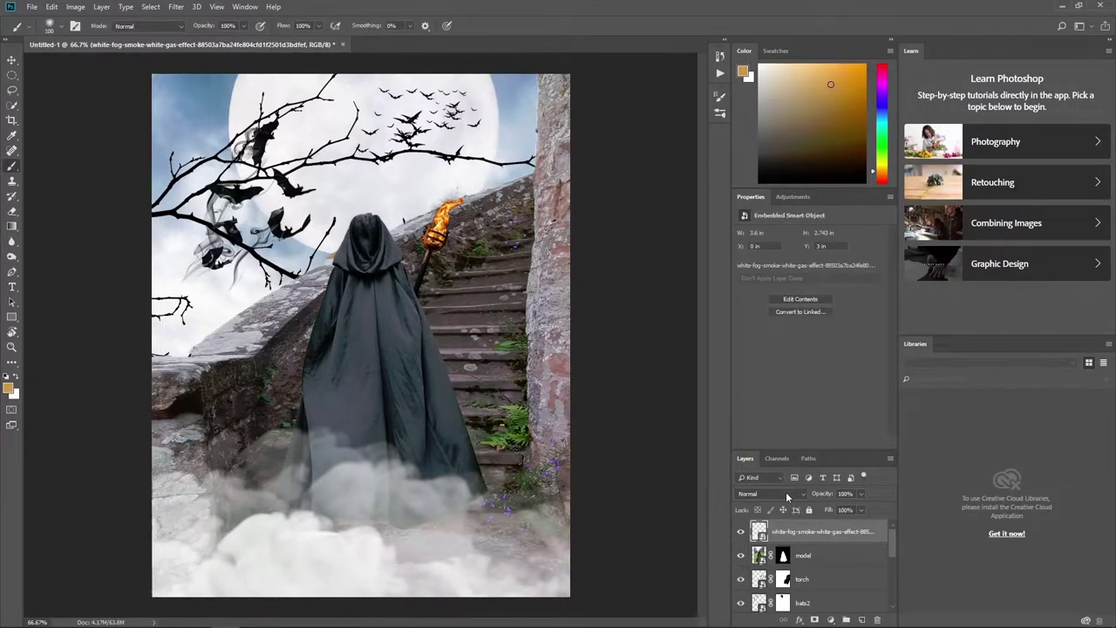
pyautogui.click(784, 494)
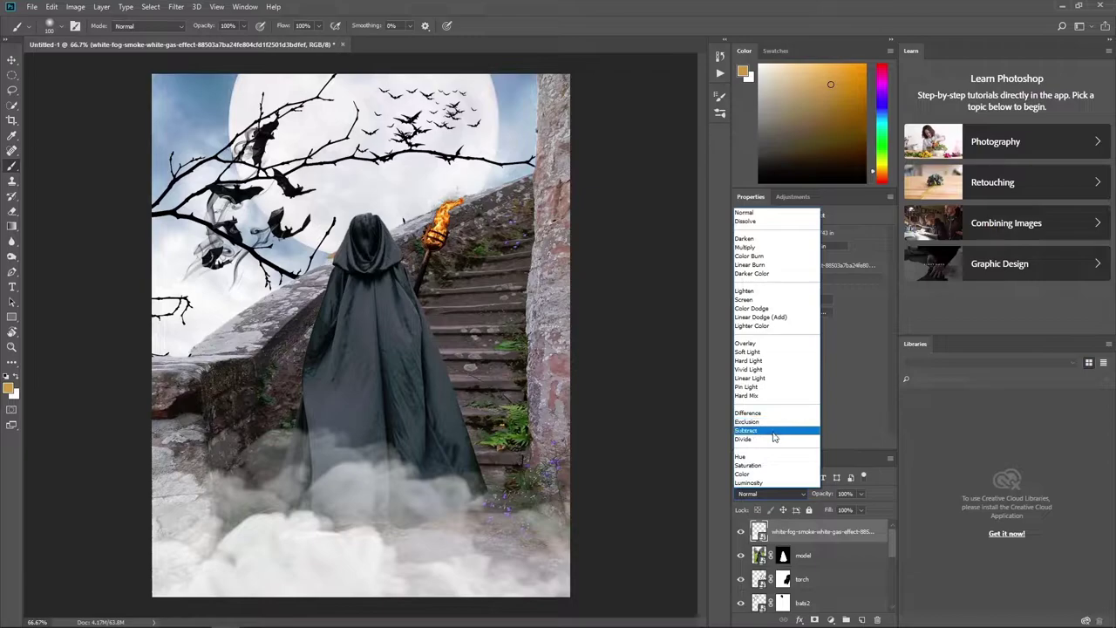
pyautogui.click(764, 482)
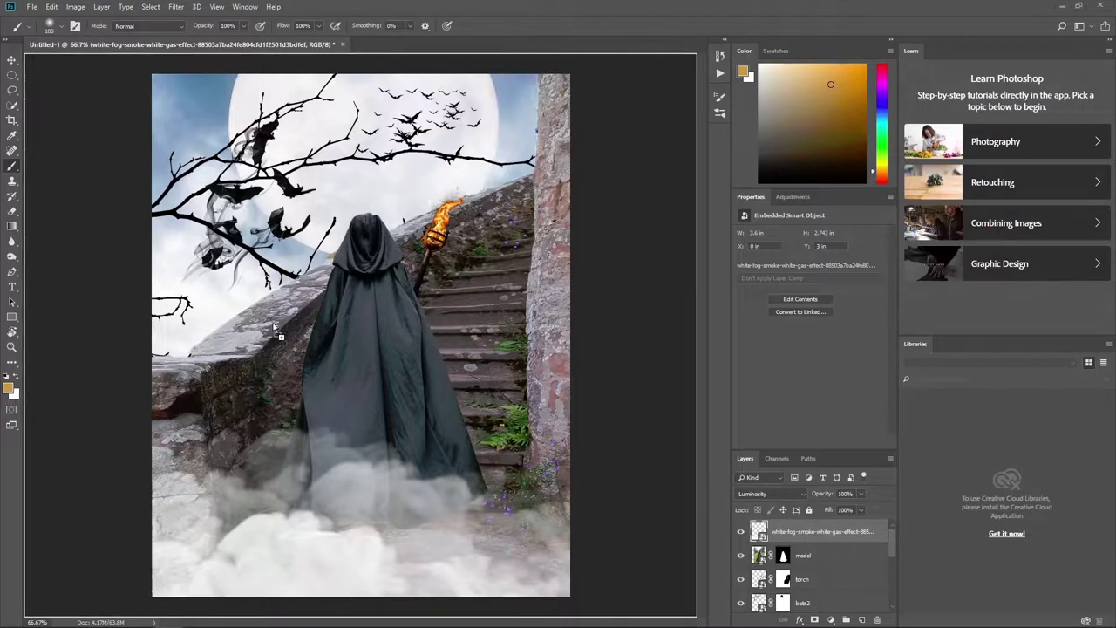
# Place the particles image across the top of the canvas in Multiply blend mode
pyautogui.moveTo(396, 344); pyautogui.dragTo(397, 257)
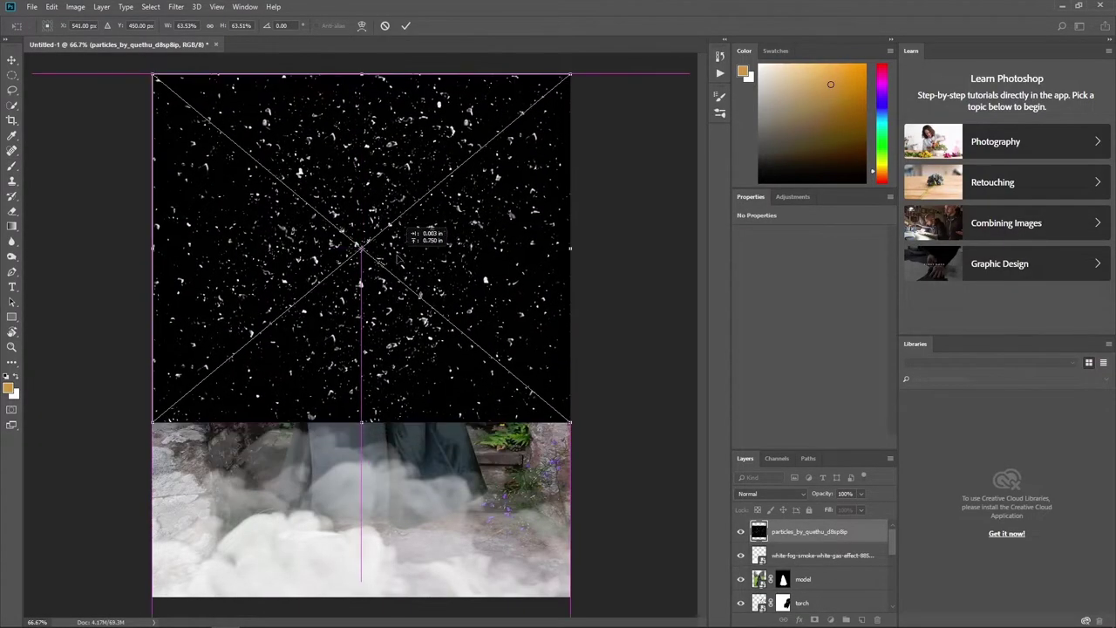
pyautogui.click(771, 493)
pyautogui.click(748, 248)
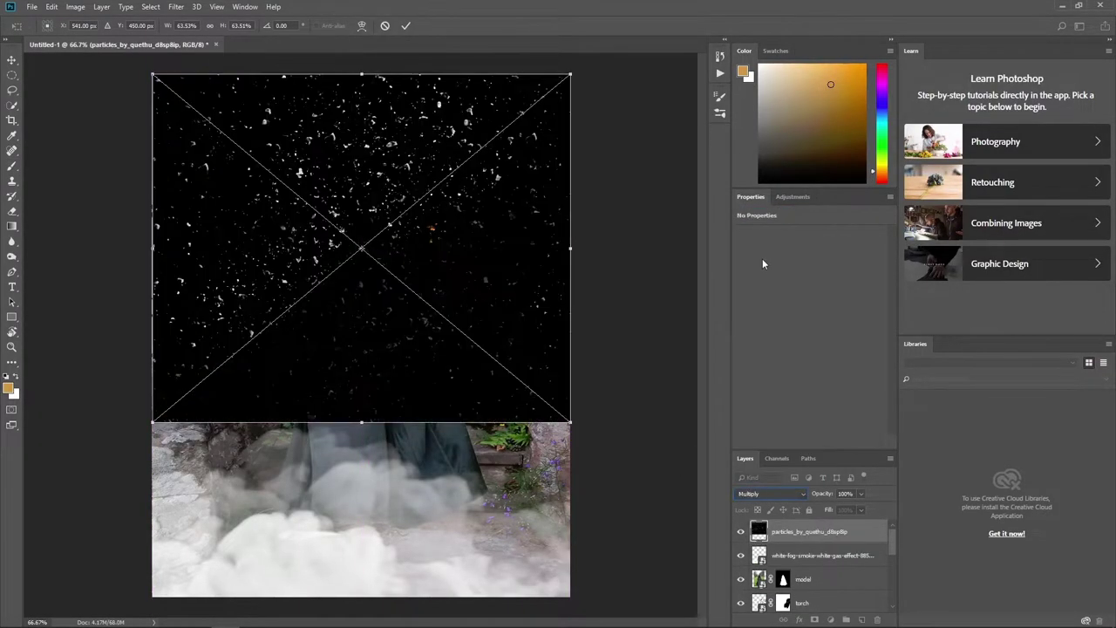
pyautogui.click(405, 25)
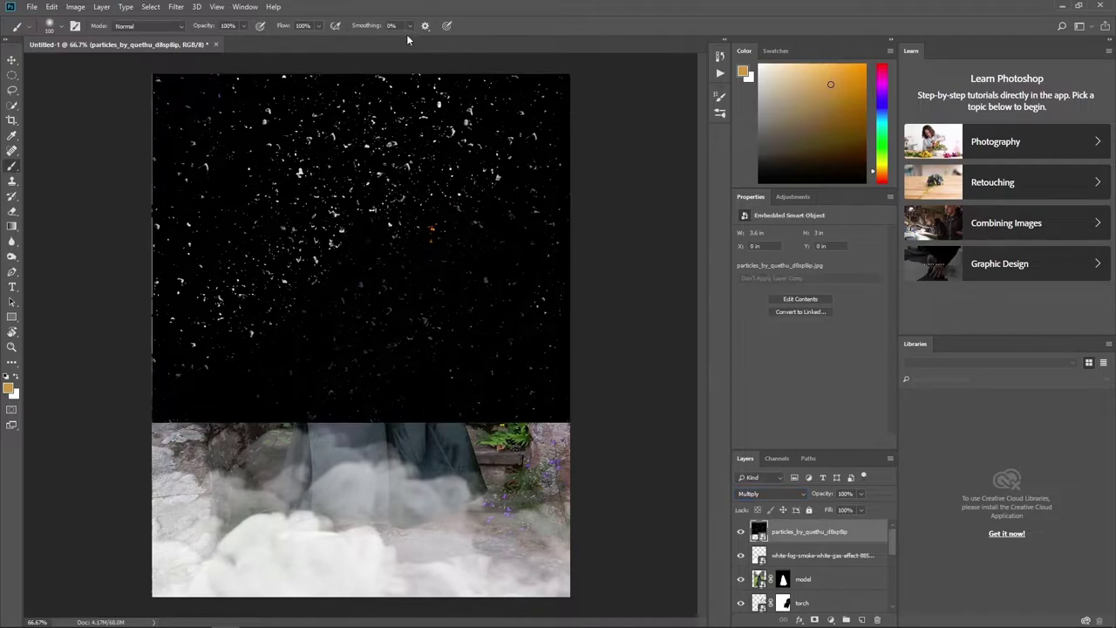
pyautogui.hotkey('ctrl', 't')
pyautogui.moveTo(152, 248); pyautogui.dragTo(152, 248)
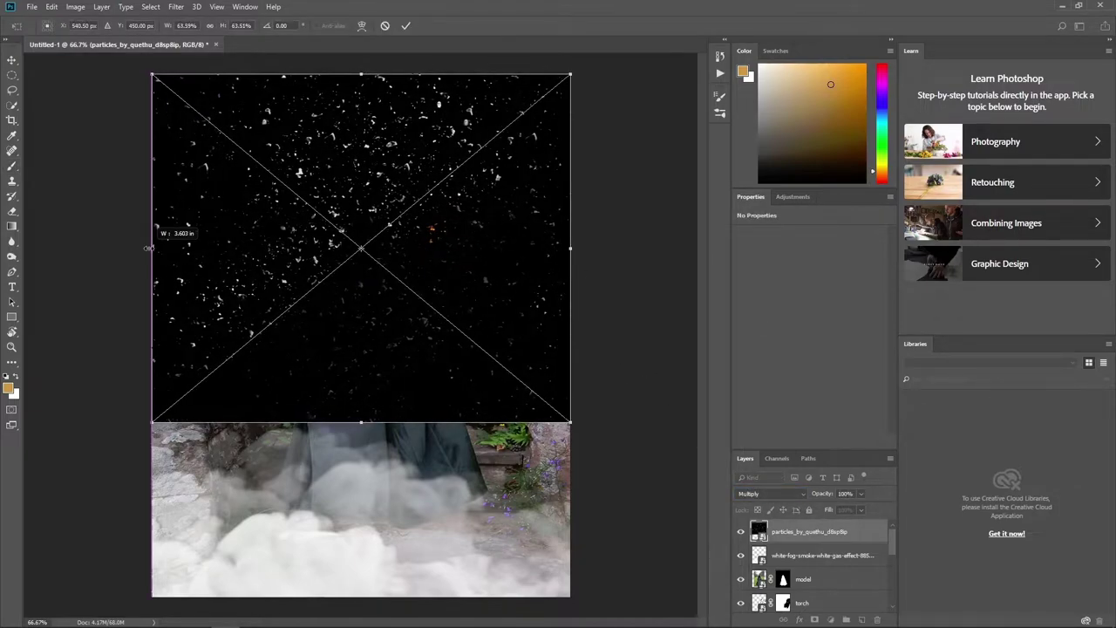
pyautogui.press('Return')
# Add an inverted mask to the particles layer and invert the particles into dark specks
pyautogui.press('b')
pyautogui.keyDown('alt'); pyautogui.click(814, 620); pyautogui.keyUp('alt')
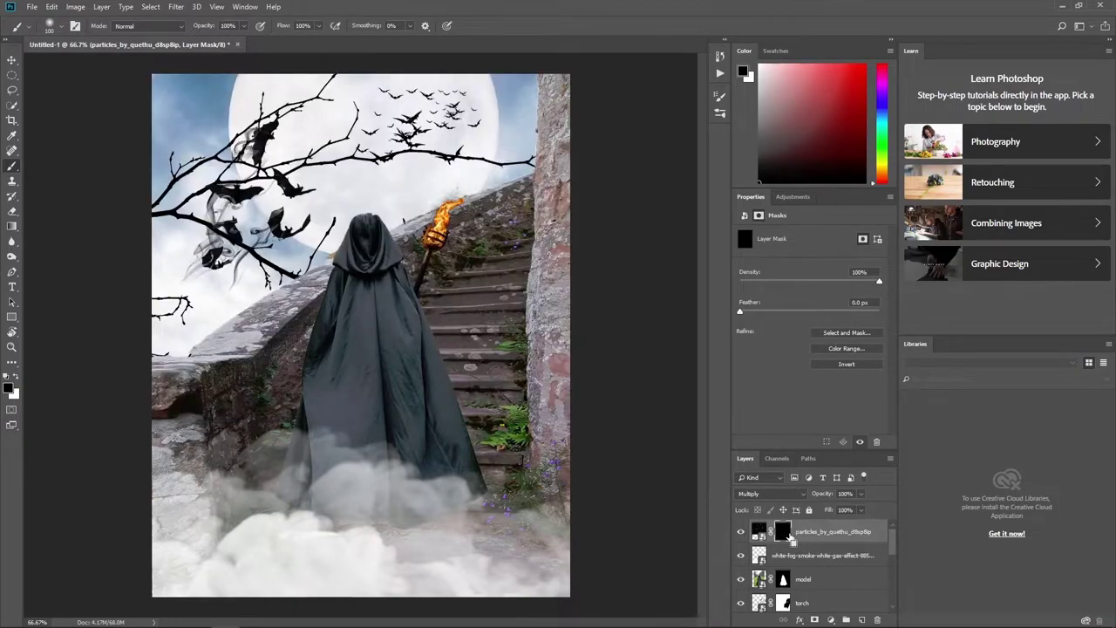
pyautogui.hotkey('ctrl', 'i')
pyautogui.click(758, 531)
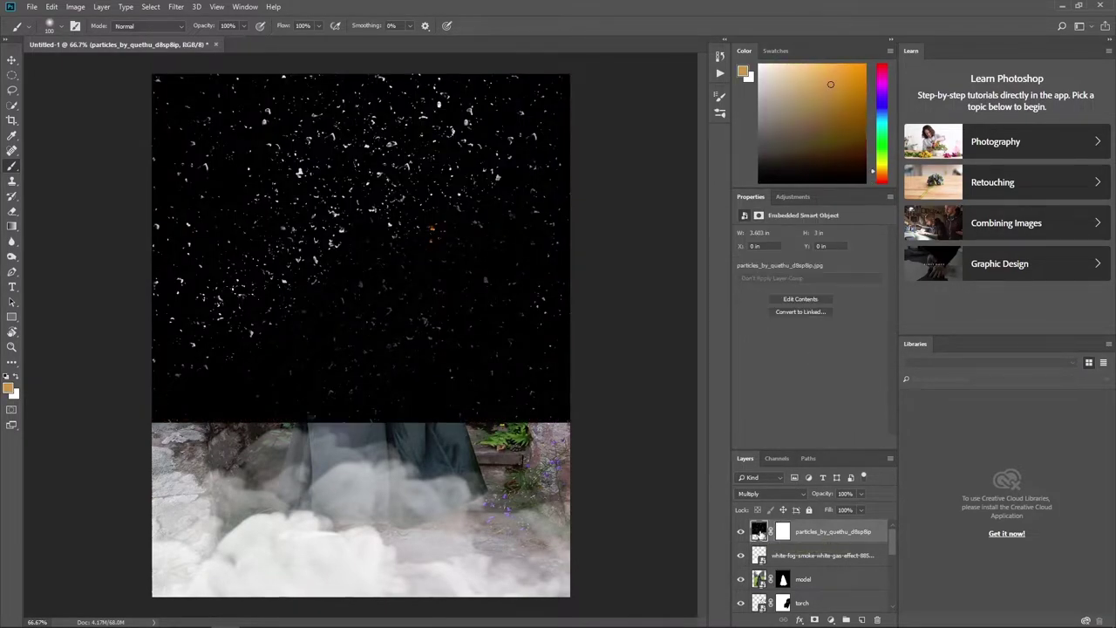
pyautogui.hotkey('ctrl', 'i')
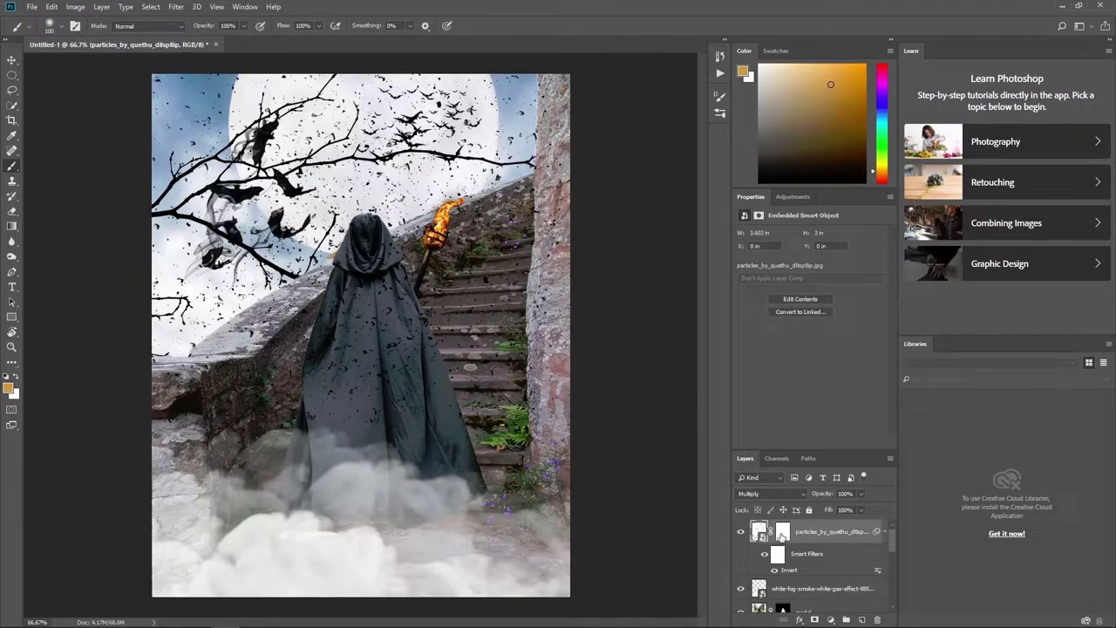
# Paint the particles mask with a large brush to clear specks from the cloaked figure
pyautogui.click(782, 533)
pyautogui.press(']')
pyautogui.press(']')
pyautogui.press(']')
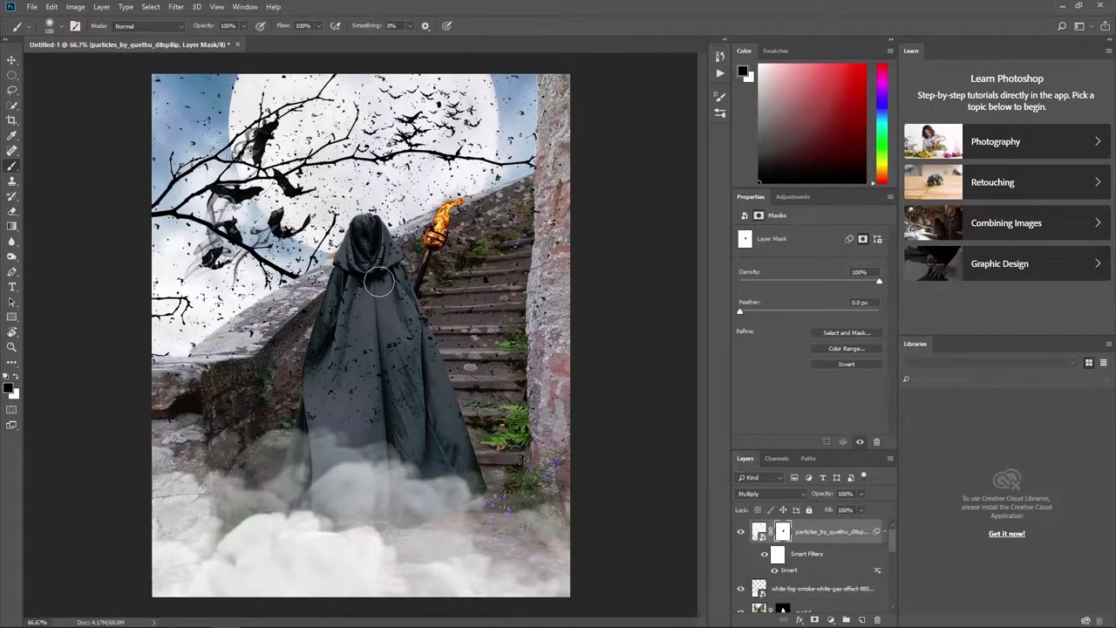
pyautogui.moveTo(369, 324)
pyautogui.mouseDown()
pyautogui.moveTo(381, 274)
pyautogui.moveTo(407, 336)
pyautogui.moveTo(368, 374)
pyautogui.moveTo(341, 378)
pyautogui.moveTo(332, 343)
pyautogui.moveTo(307, 316)
pyautogui.moveTo(439, 358)
pyautogui.moveTo(497, 325)
pyautogui.moveTo(560, 175)
pyautogui.mouseUp()
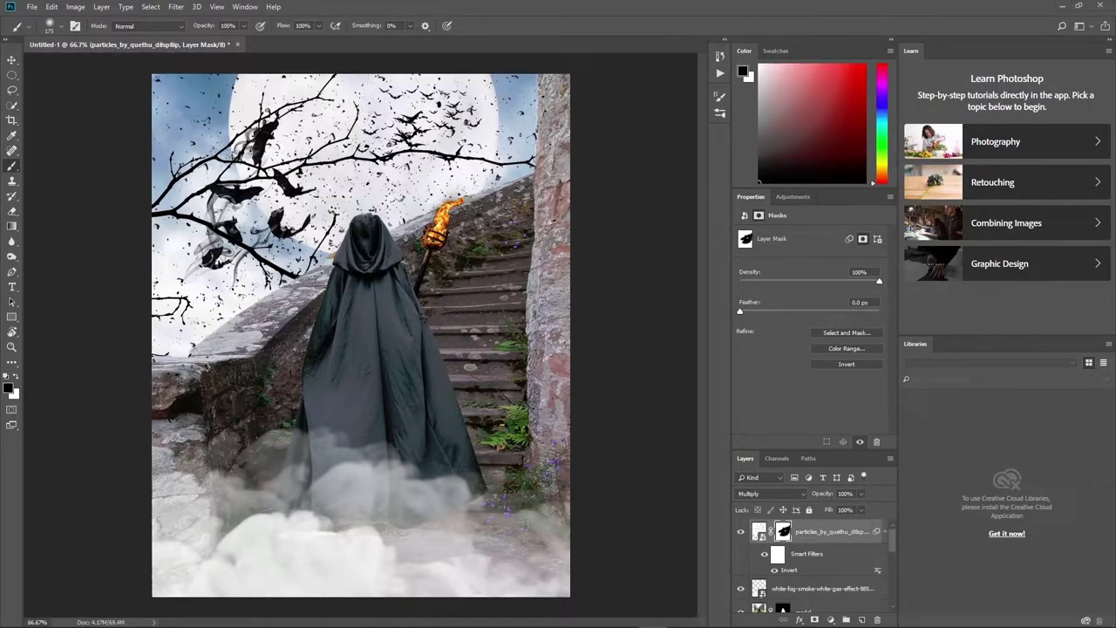
pyautogui.click(759, 530)
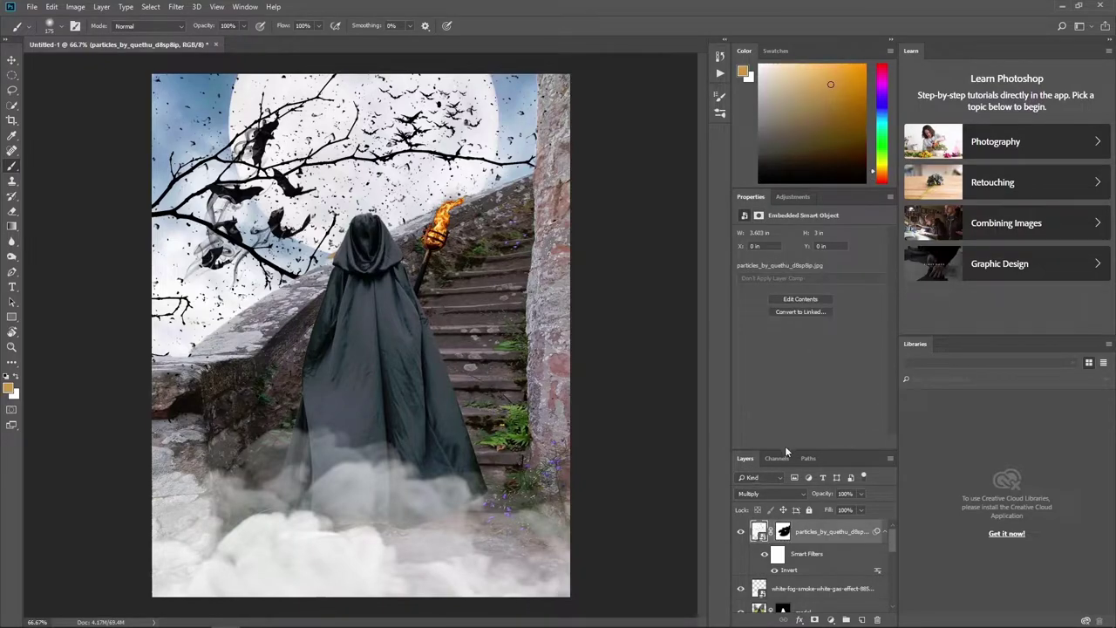
pyautogui.moveTo(784, 450); pyautogui.dragTo(785, 357)
# Soften the particle specks with a 2.1-pixel Gaussian Blur
pyautogui.click(175, 6)
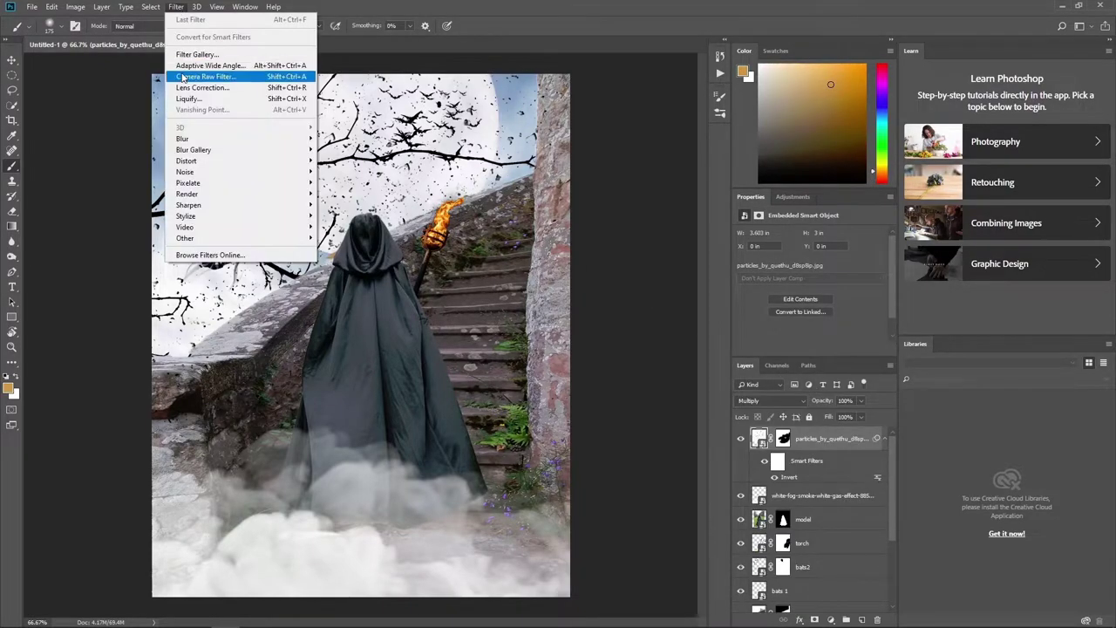
pyautogui.click(345, 184)
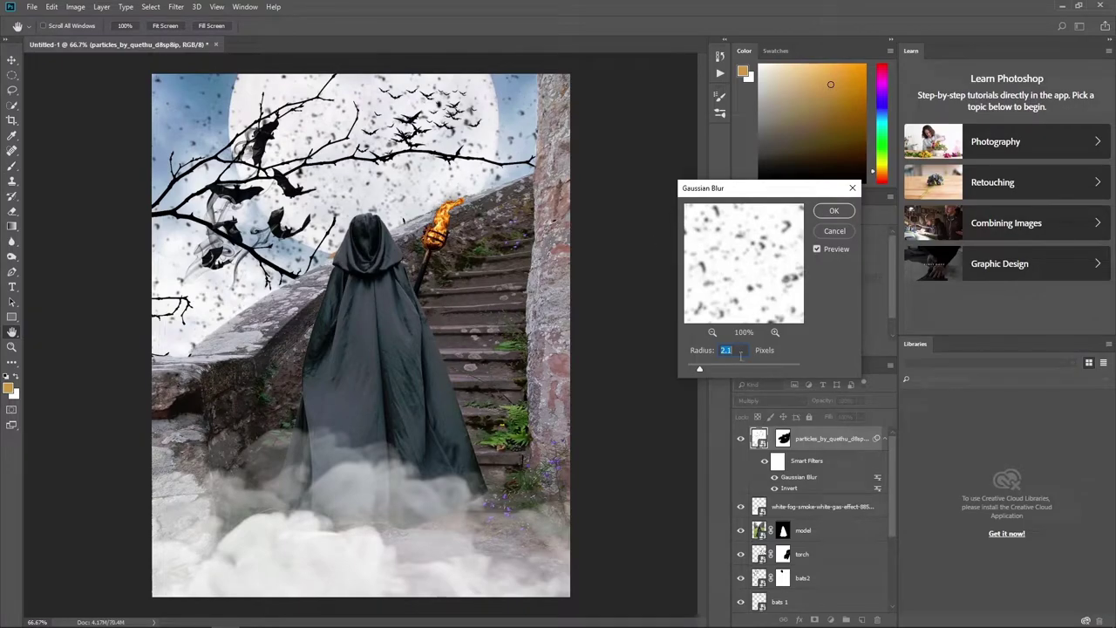
pyautogui.write('5')
pyautogui.click(834, 210)
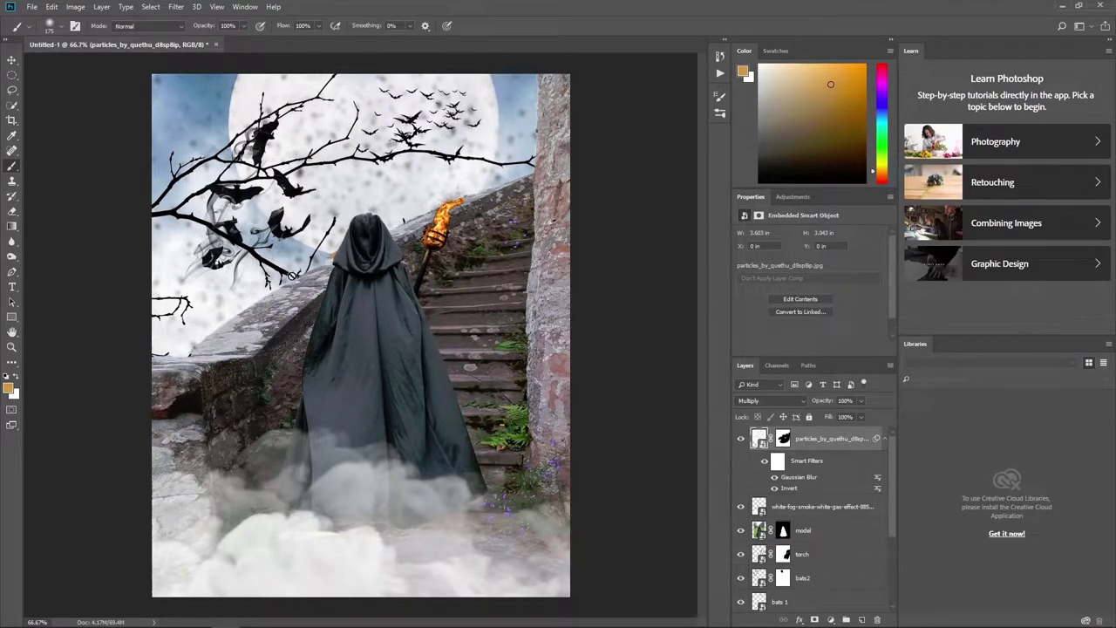
# Rename the particle texture layer to 'particles'
pyautogui.doubleClick(816, 439)
pyautogui.write('les')
pyautogui.press('Return')
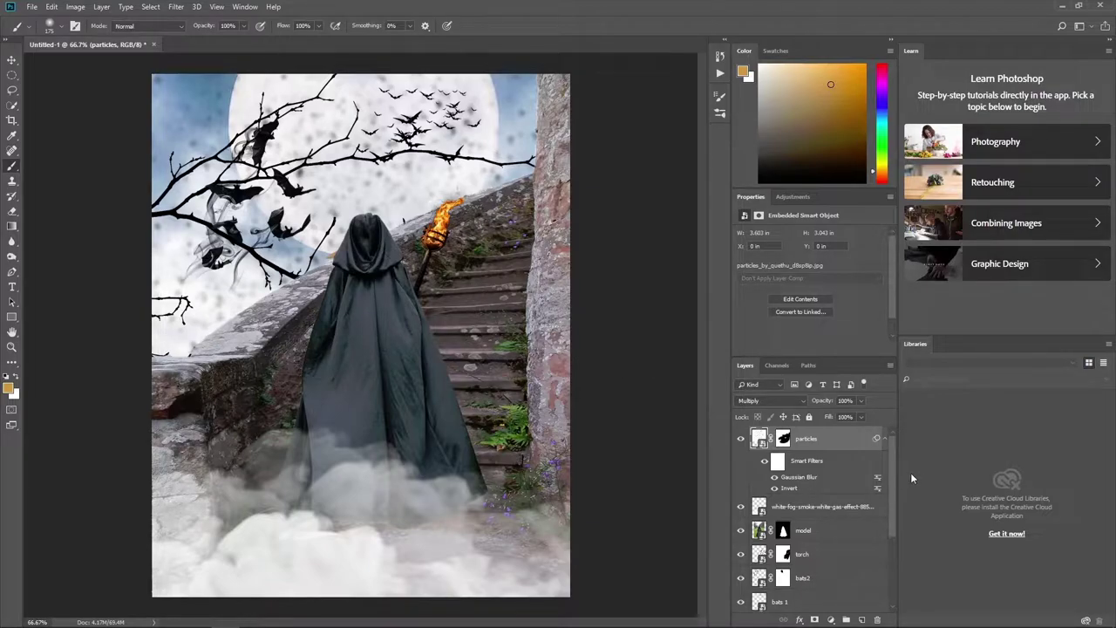
pyautogui.moveTo(894, 475); pyautogui.dragTo(896, 544)
# Apply a Gaussian Blur to the sky layer
pyautogui.click(819, 577)
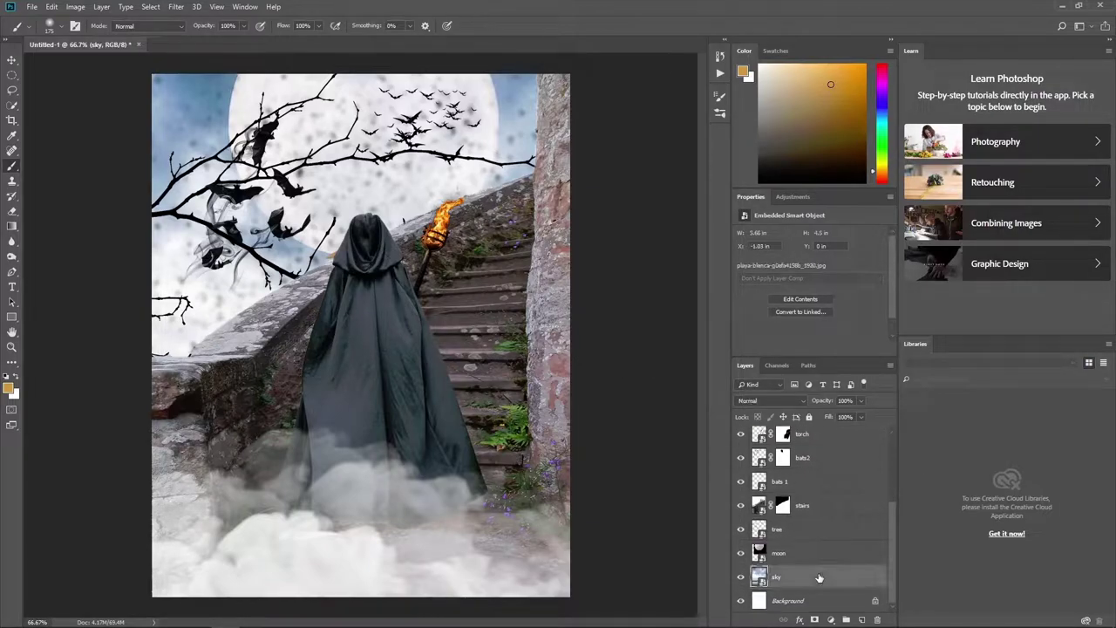
pyautogui.click(175, 7)
pyautogui.moveTo(182, 138)
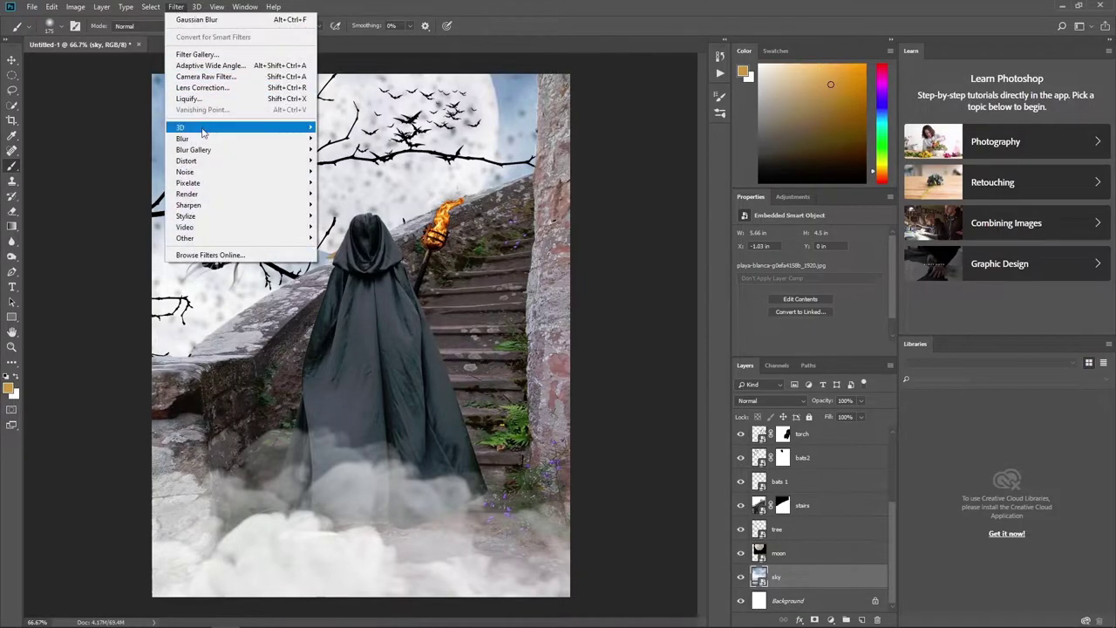
pyautogui.click(348, 183)
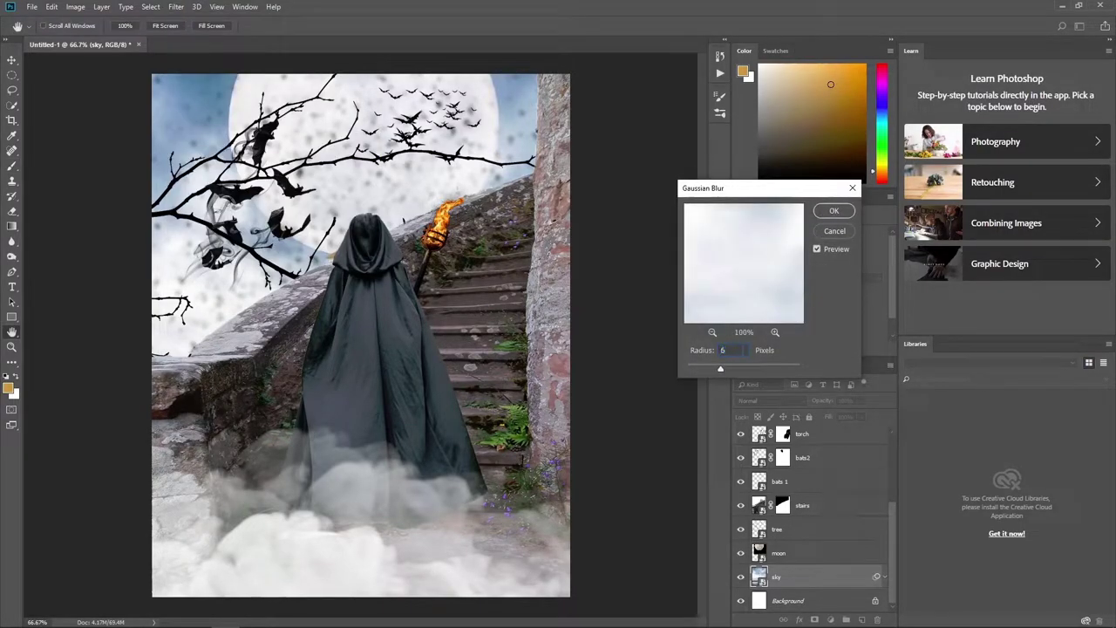
pyautogui.press('Return')
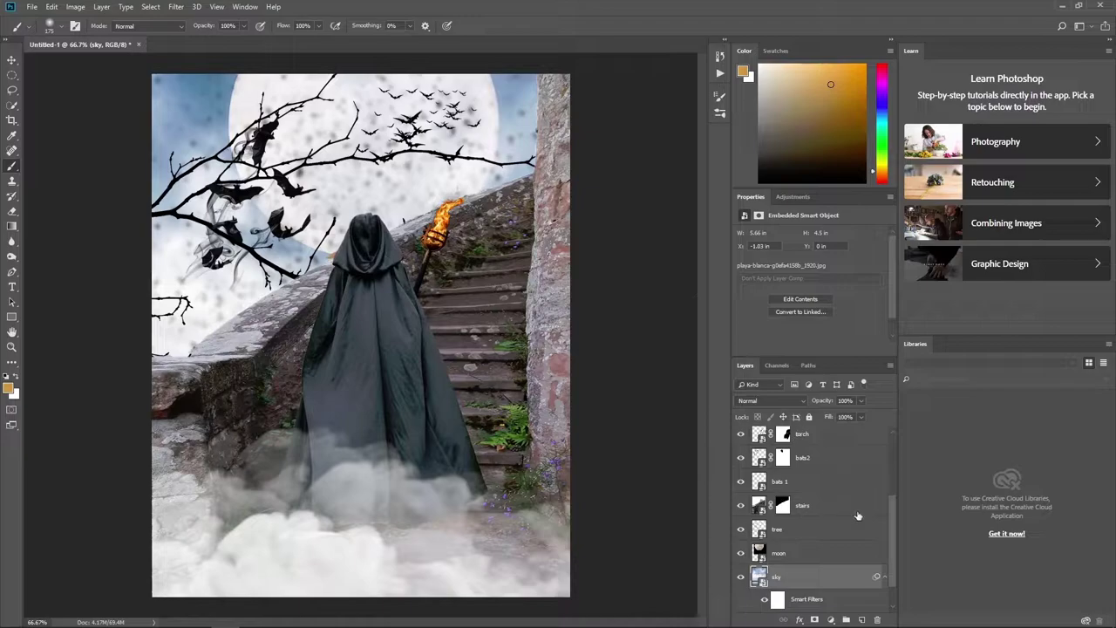
# Add a Hue/Saturation adjustment above the sky with Saturation at -96
pyautogui.click(830, 619)
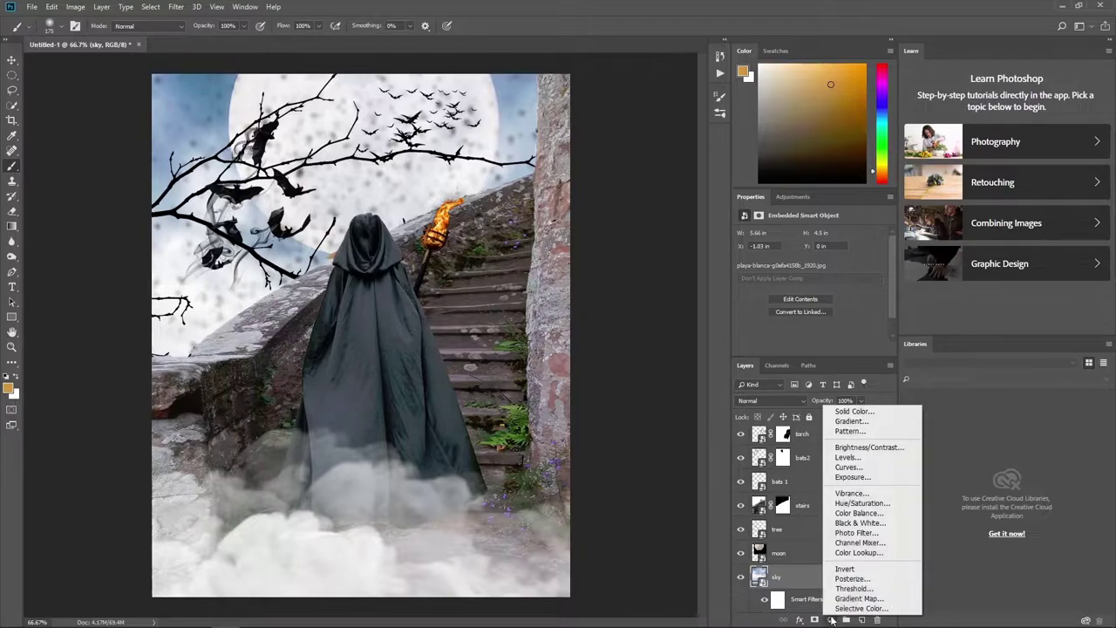
pyautogui.click(863, 504)
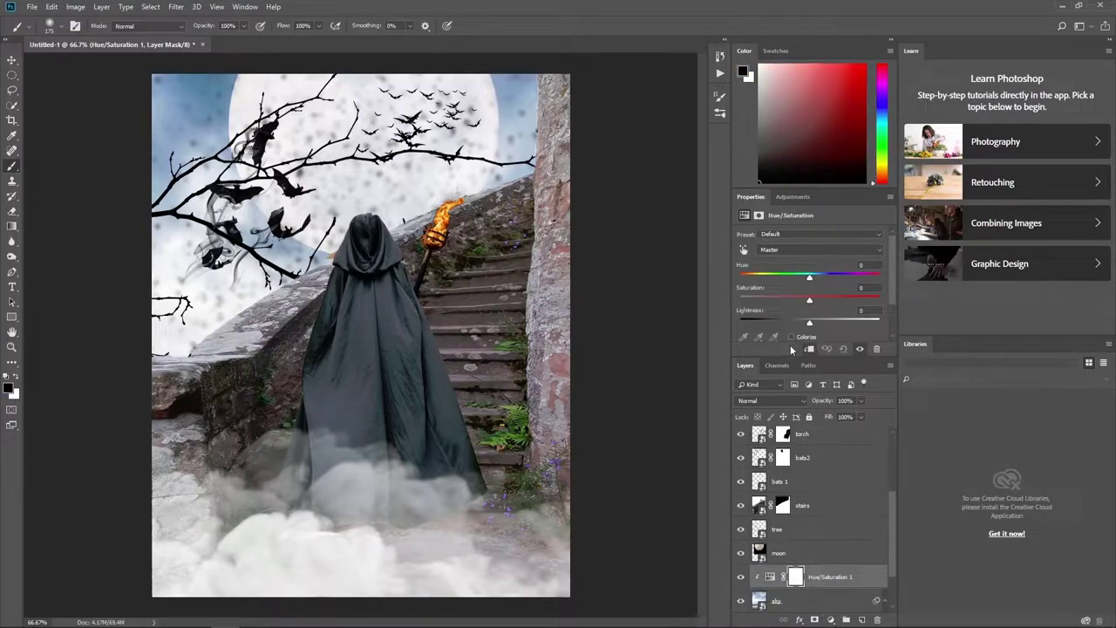
pyautogui.moveTo(789, 357); pyautogui.dragTo(784, 384)
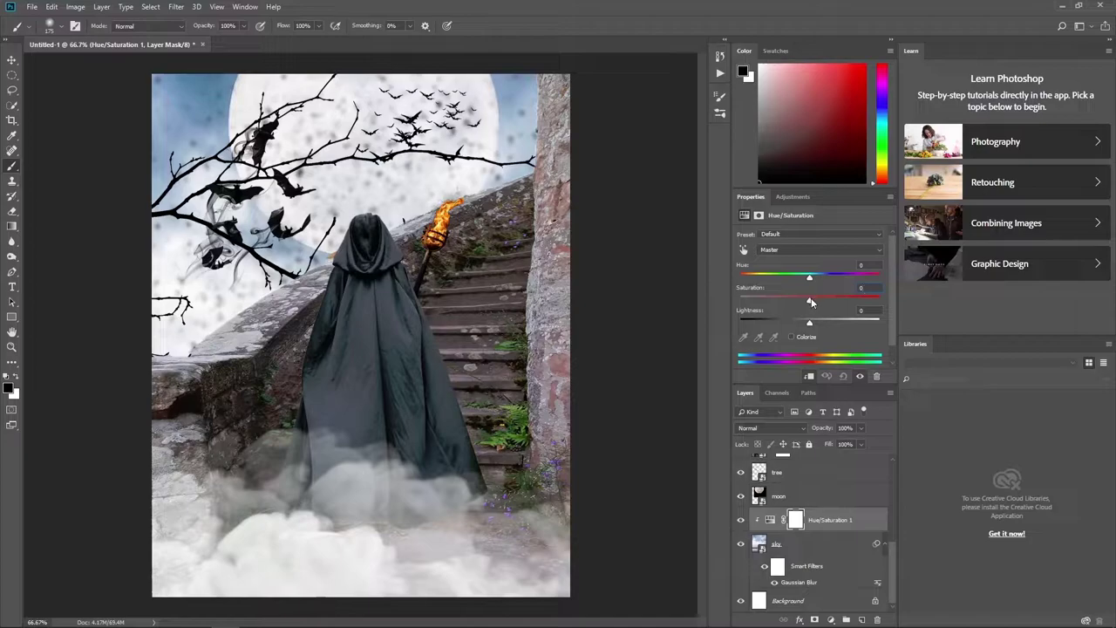
pyautogui.moveTo(810, 301); pyautogui.dragTo(743, 300)
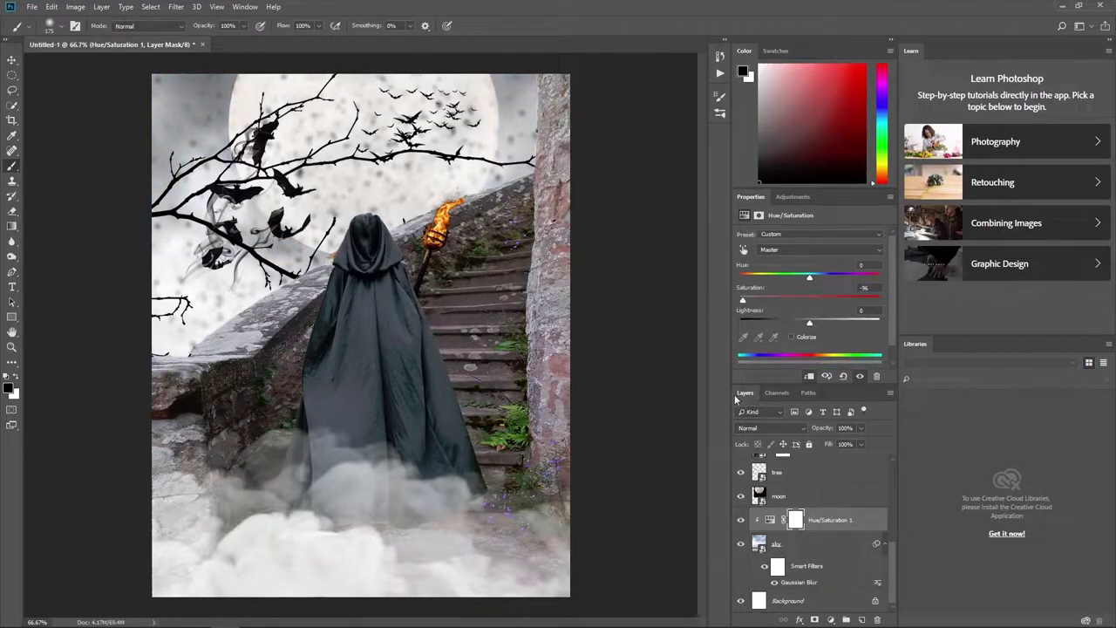
# Add a Curves adjustment above the sky and pull the RGB curve down to near black
pyautogui.click(830, 619)
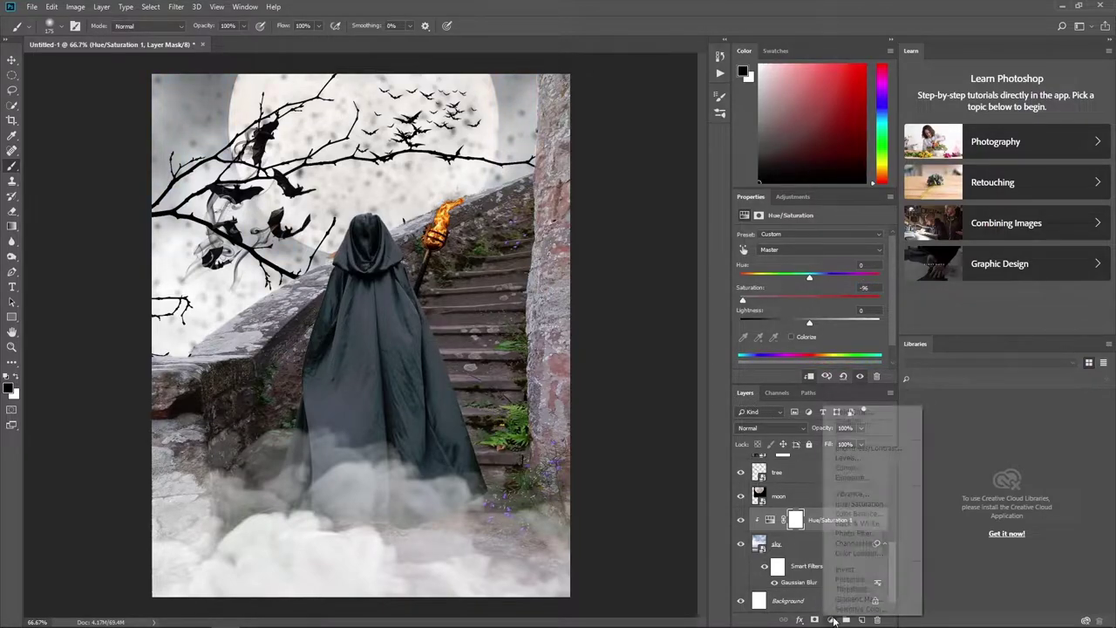
pyautogui.click(863, 480)
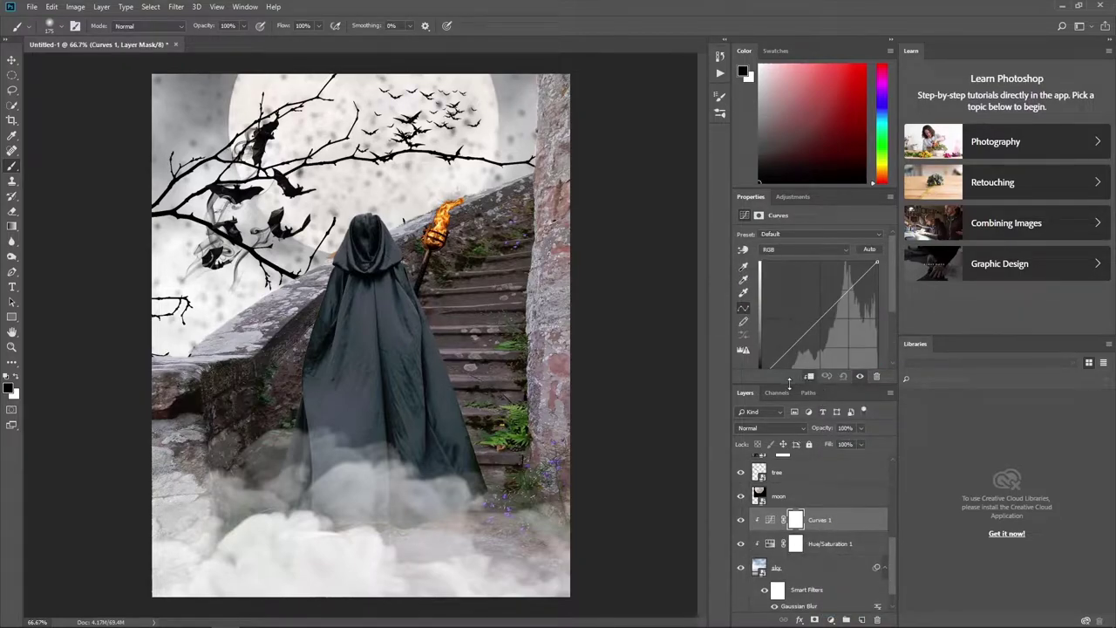
pyautogui.moveTo(810, 378); pyautogui.dragTo(791, 425)
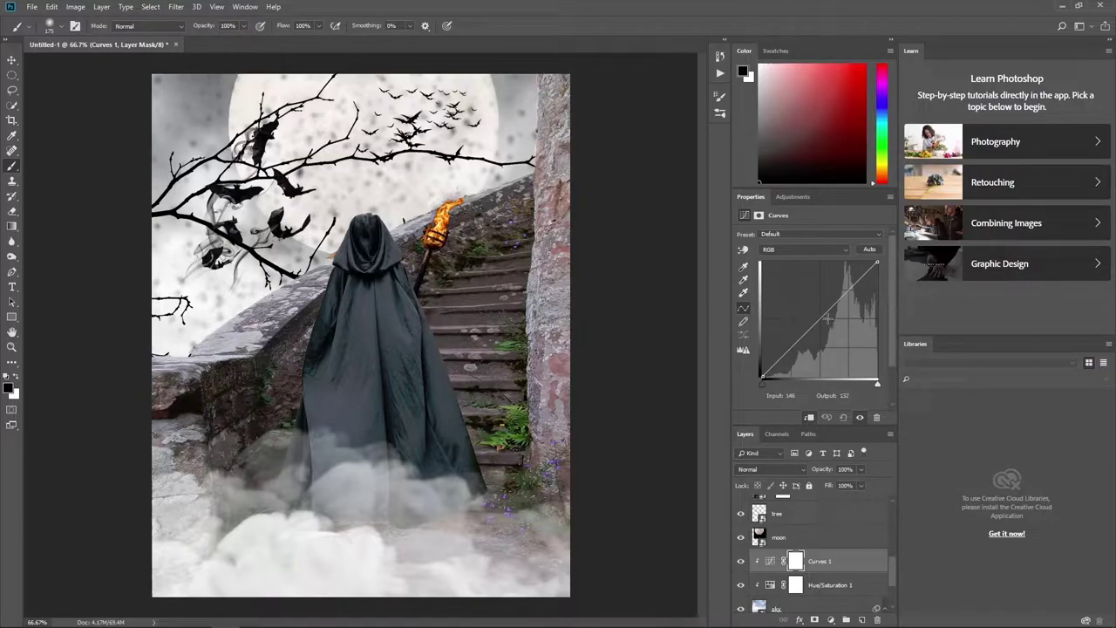
pyautogui.moveTo(827, 319); pyautogui.dragTo(839, 333)
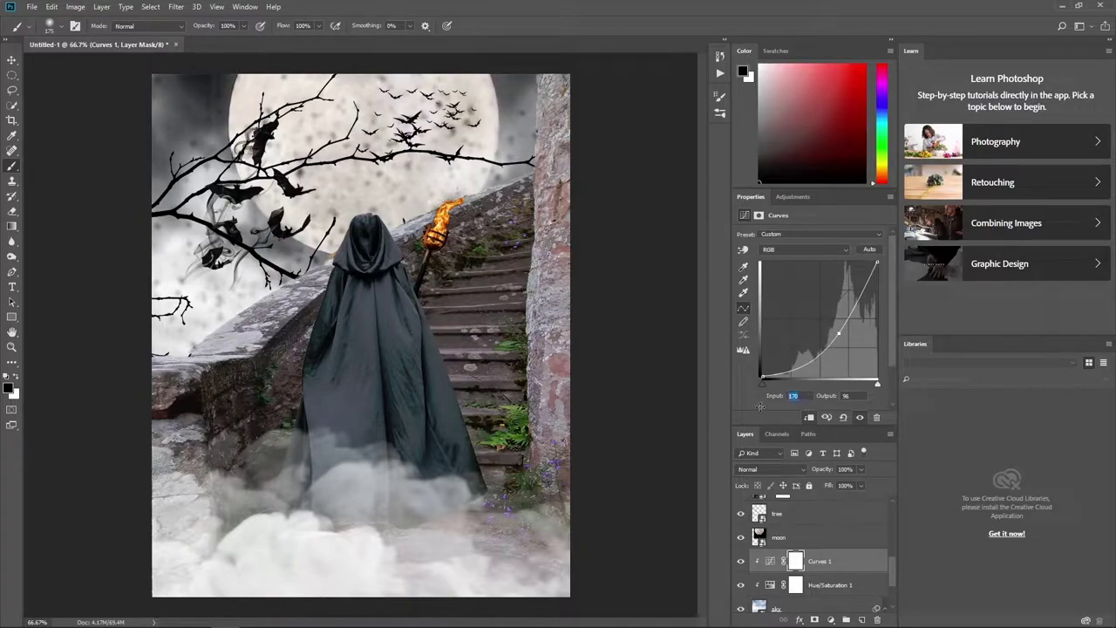
pyautogui.write('67')
pyautogui.press('Tab')
pyautogui.write('1')
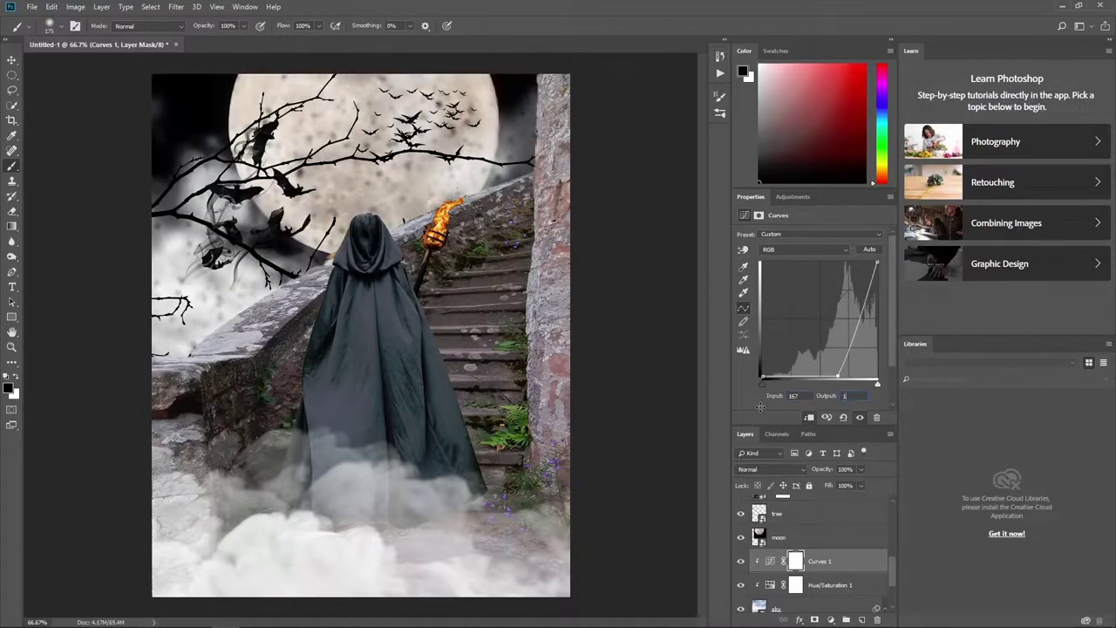
pyautogui.write('3')
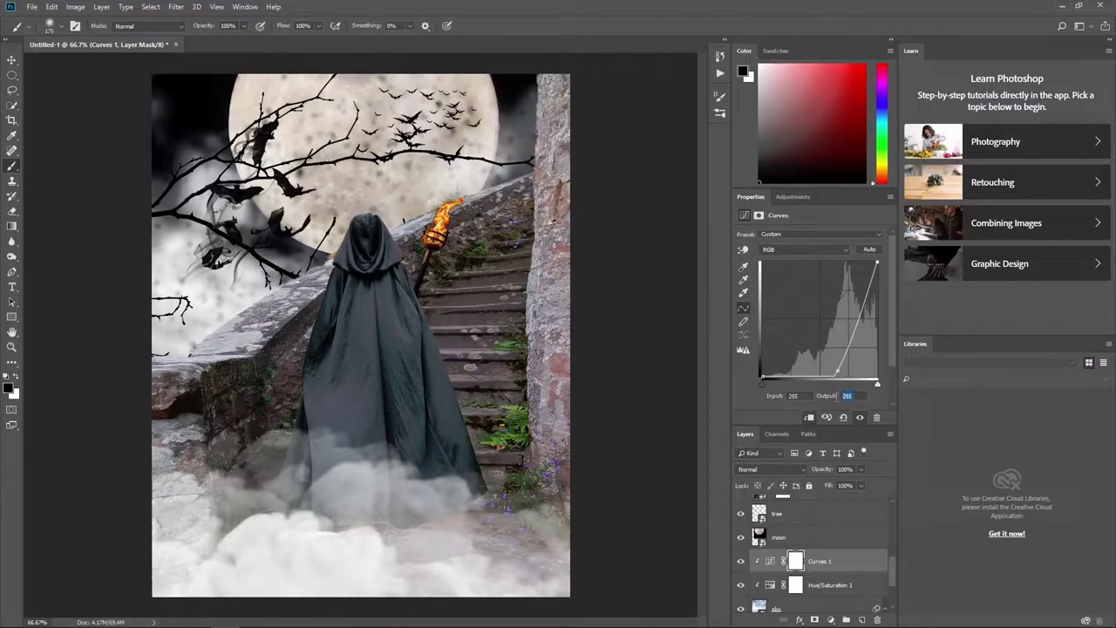
pyautogui.write('43')
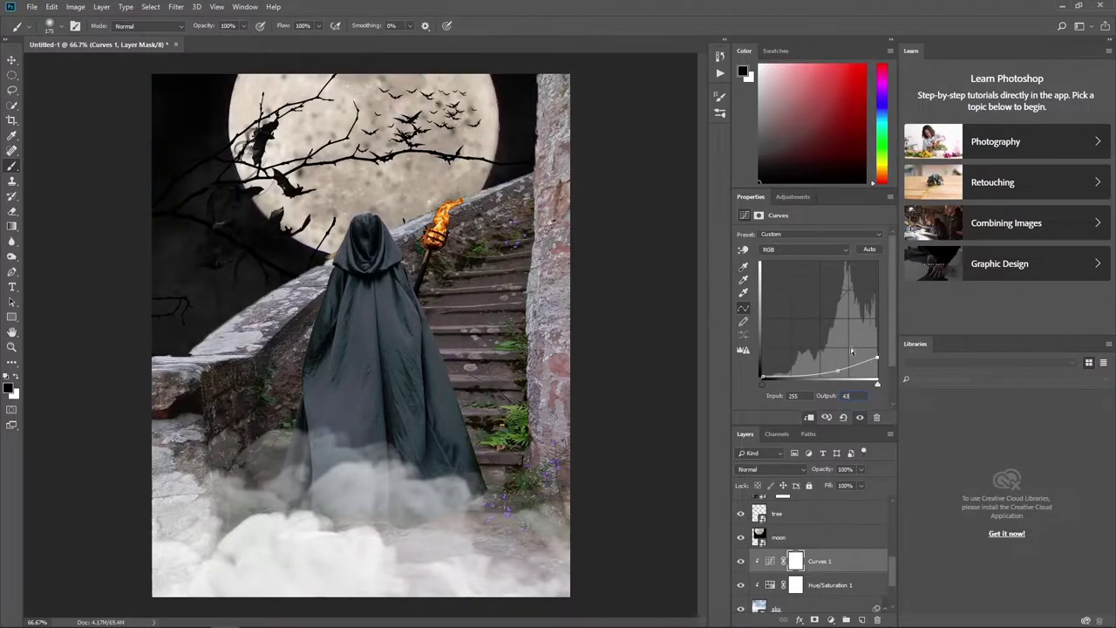
pyautogui.click(799, 560)
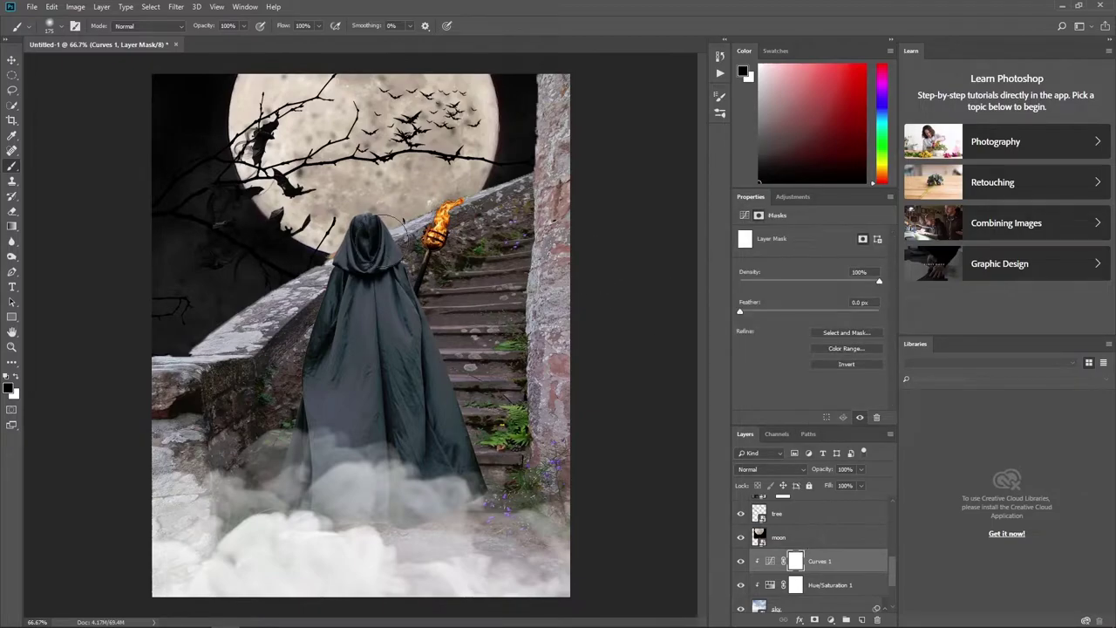
# Paint the Curves mask with a soft 25% brush over the upper-left sky and beside the wall
pyautogui.click(202, 27)
pyautogui.press('Return')
pyautogui.press(']')
pyautogui.press(']')
pyautogui.press(']')
pyautogui.press(']')
pyautogui.moveTo(249, 274); pyautogui.dragTo(236, 125)
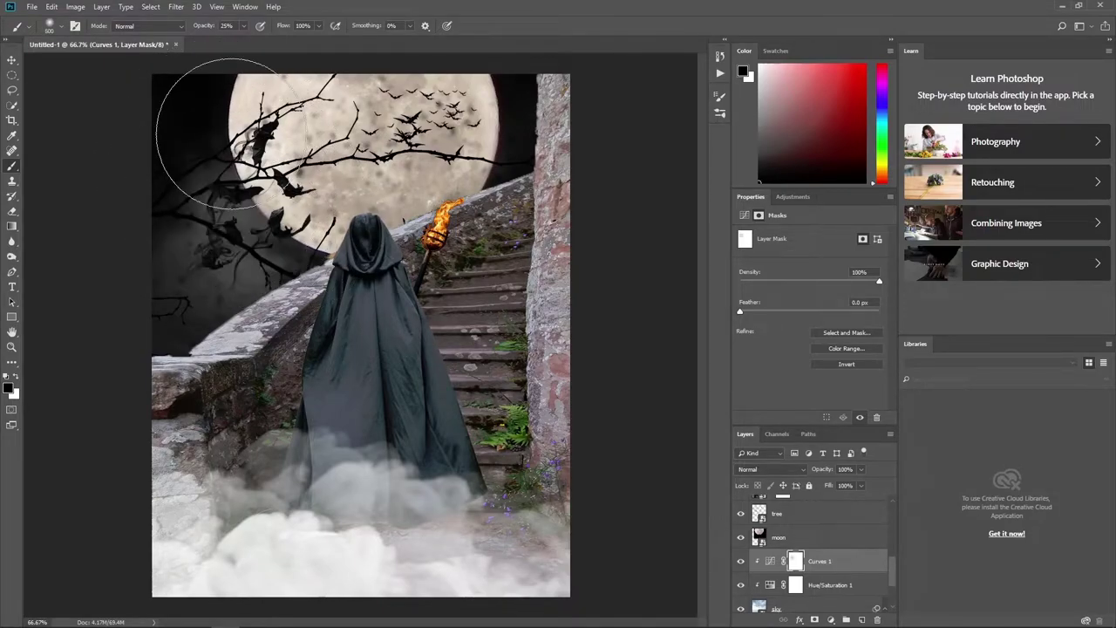
pyautogui.press('[')
pyautogui.press('[')
pyautogui.moveTo(488, 114); pyautogui.dragTo(519, 181)
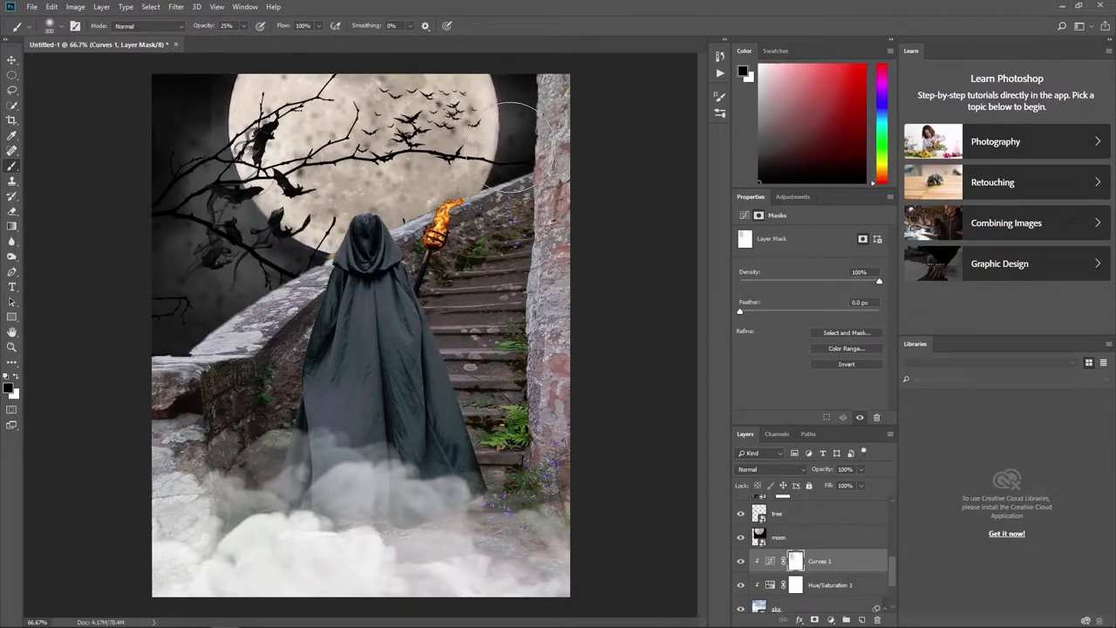
pyautogui.moveTo(253, 300); pyautogui.dragTo(451, 235)
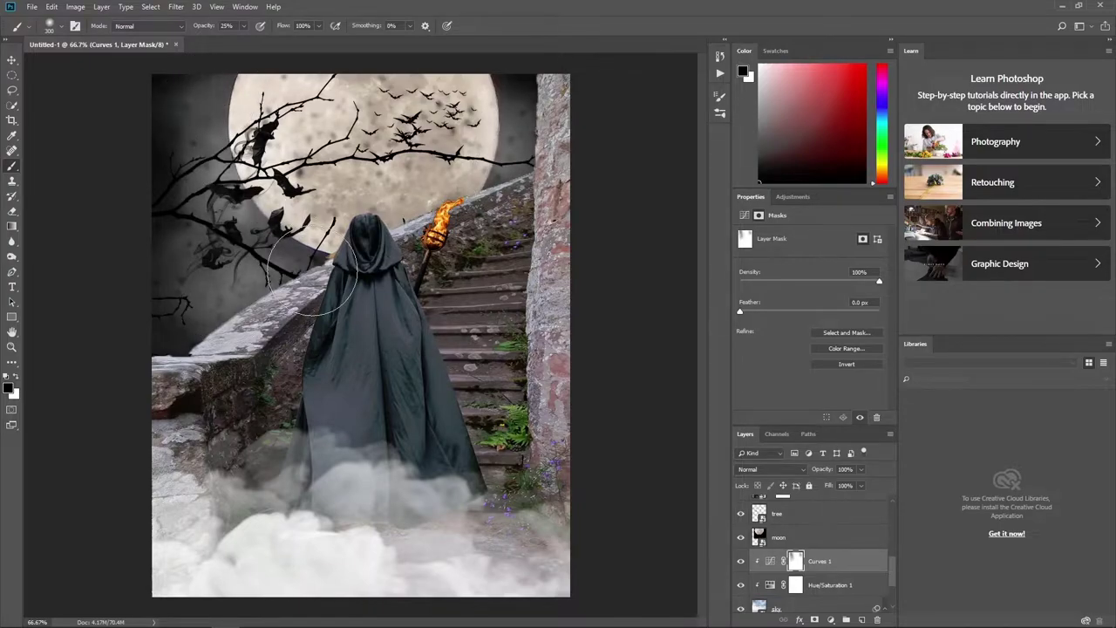
pyautogui.press('[')
pyautogui.press('[')
pyautogui.press('[')
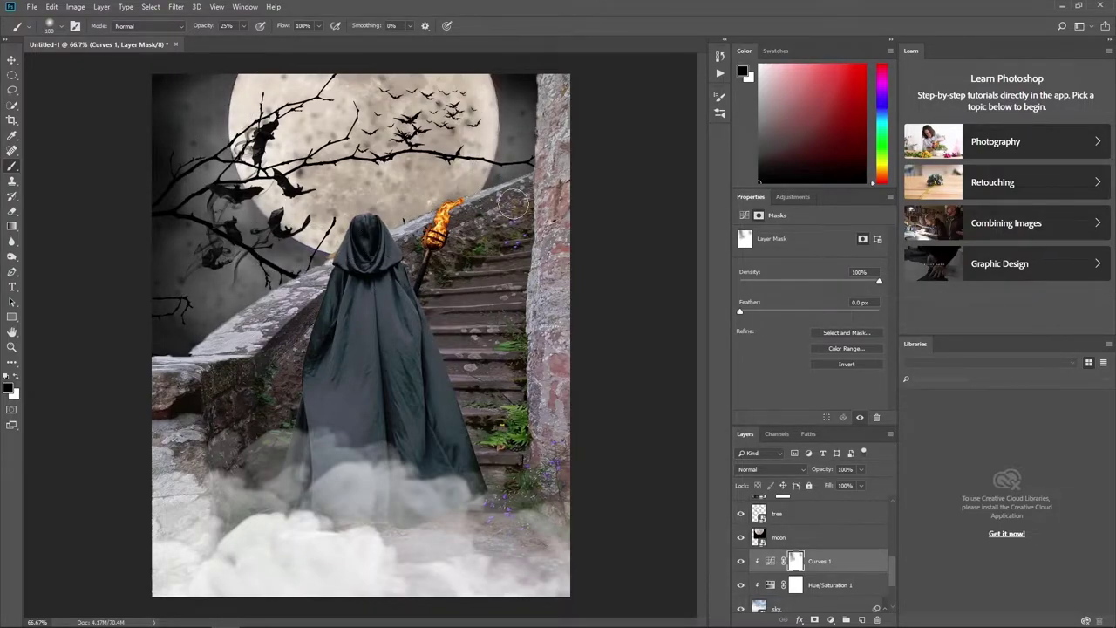
pyautogui.press(']')
# Add a Levels adjustment layer with a level value of 42
pyautogui.click(830, 619)
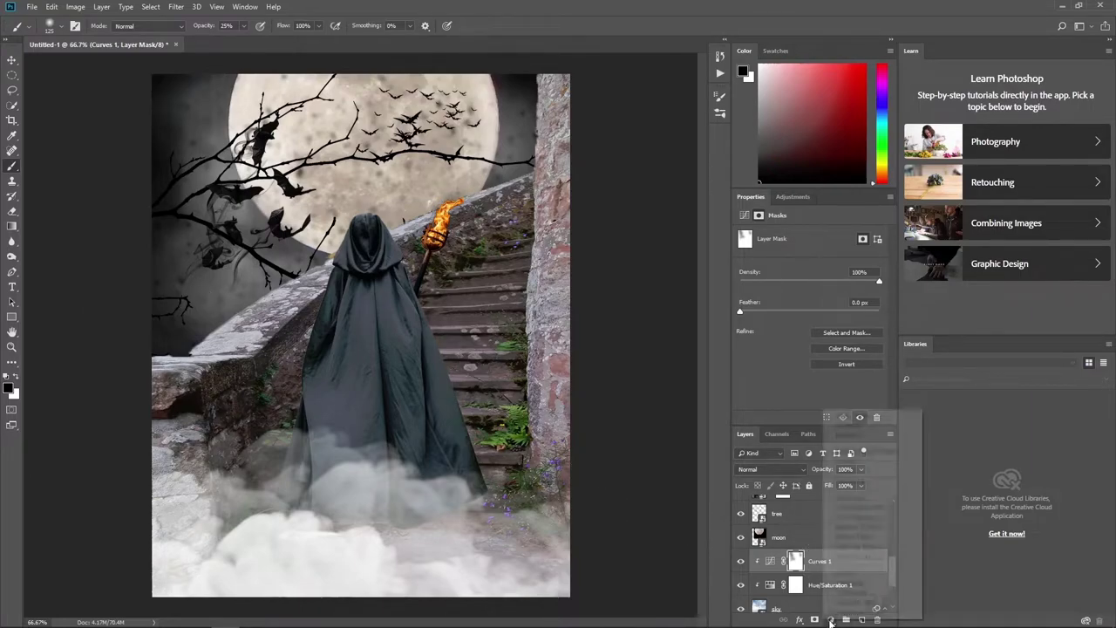
pyautogui.click(846, 461)
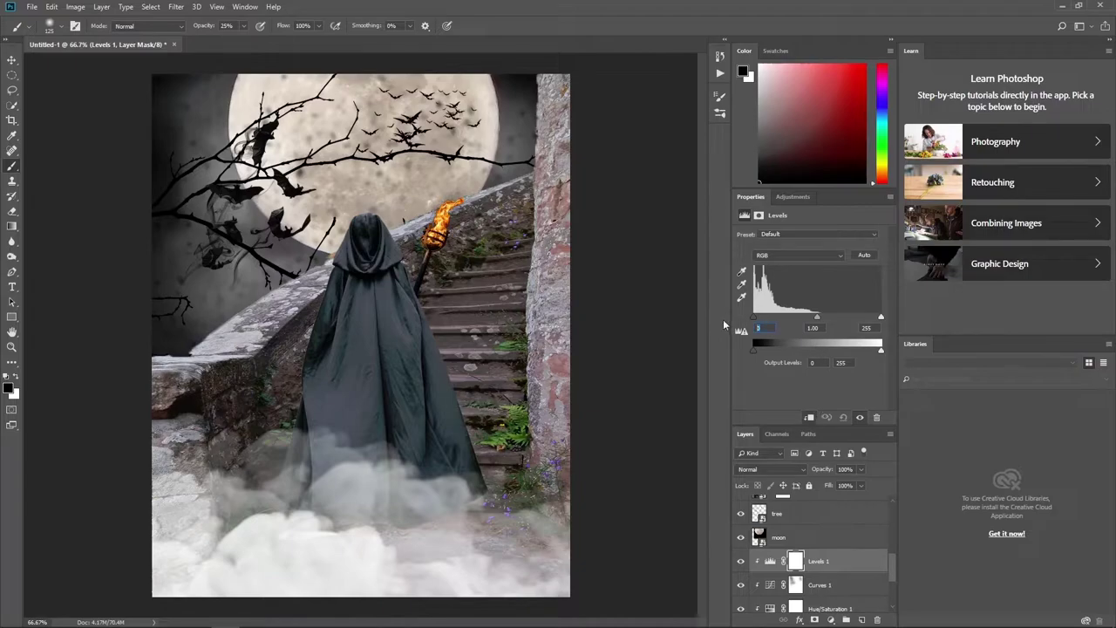
pyautogui.write('42')
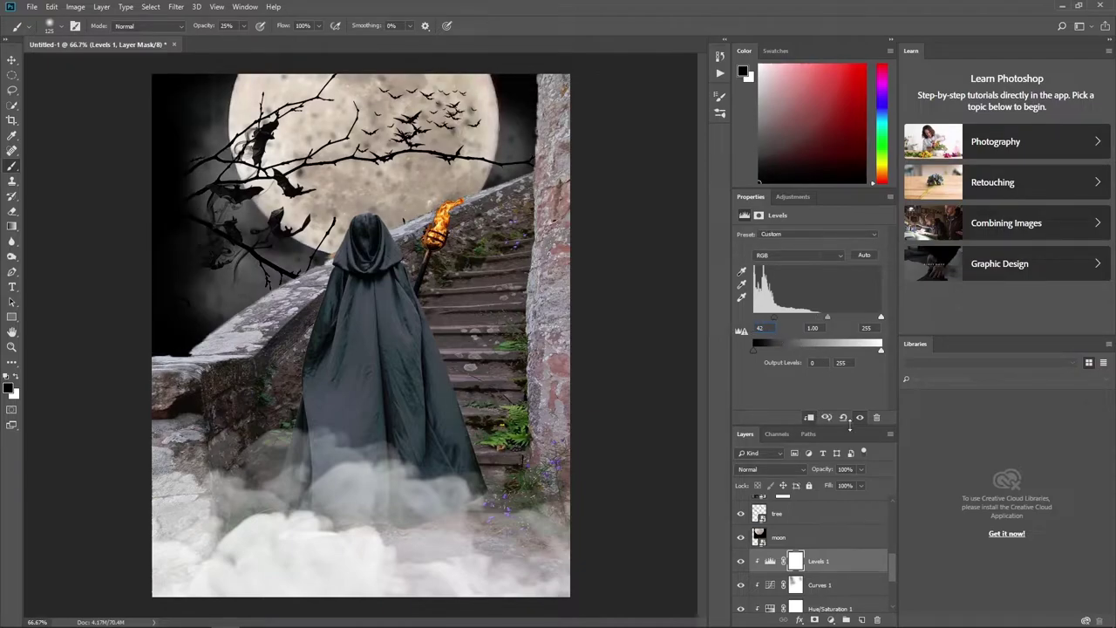
# Paint the Levels mask over the stairs near the torch, the top-left sky and the right stairs
pyautogui.click(795, 560)
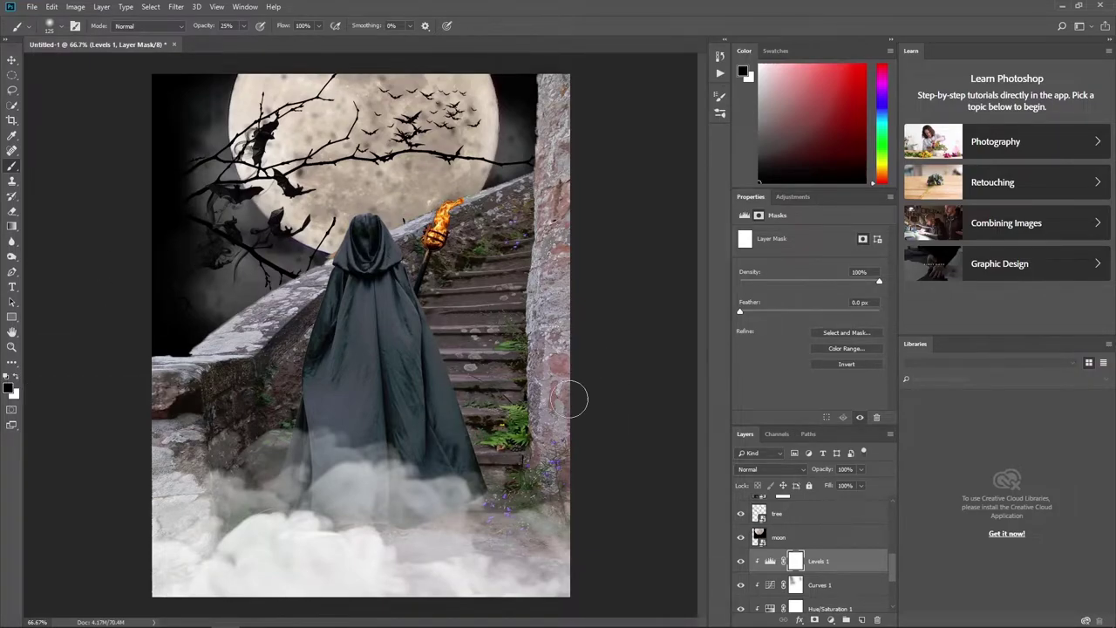
pyautogui.press(']')
pyautogui.press(']')
pyautogui.press(']')
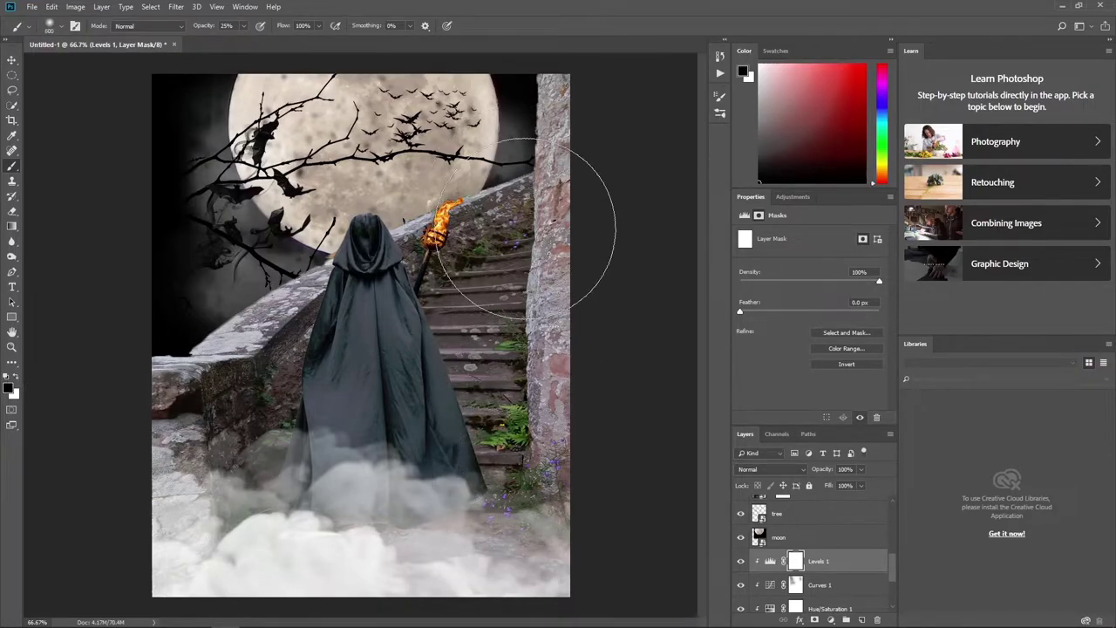
pyautogui.moveTo(475, 279); pyautogui.dragTo(492, 253)
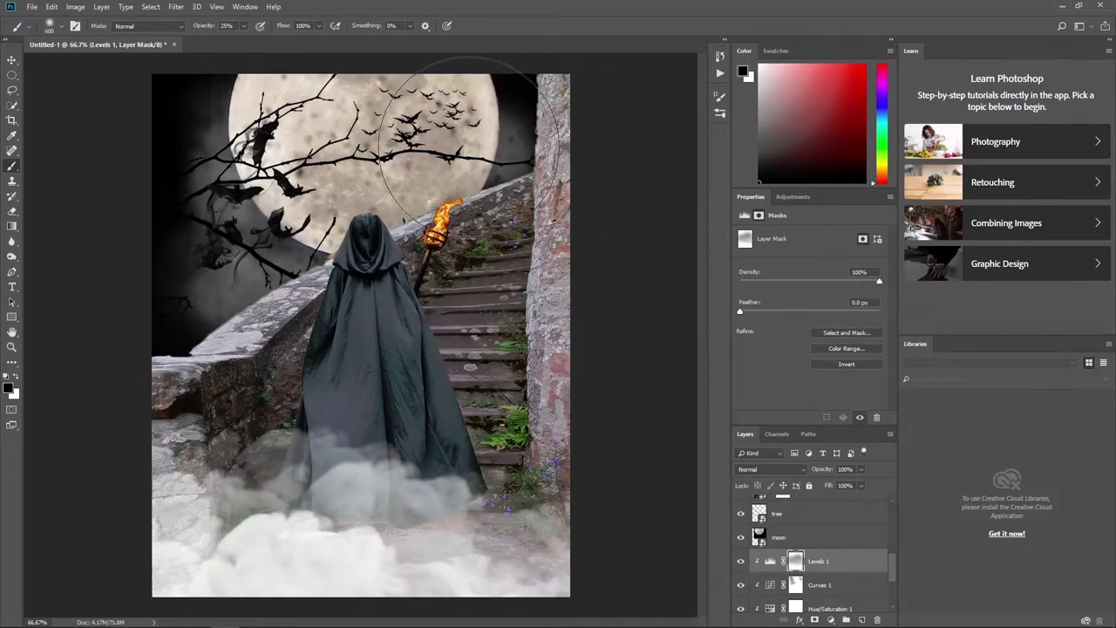
pyautogui.moveTo(243, 40); pyautogui.dragTo(291, 40)
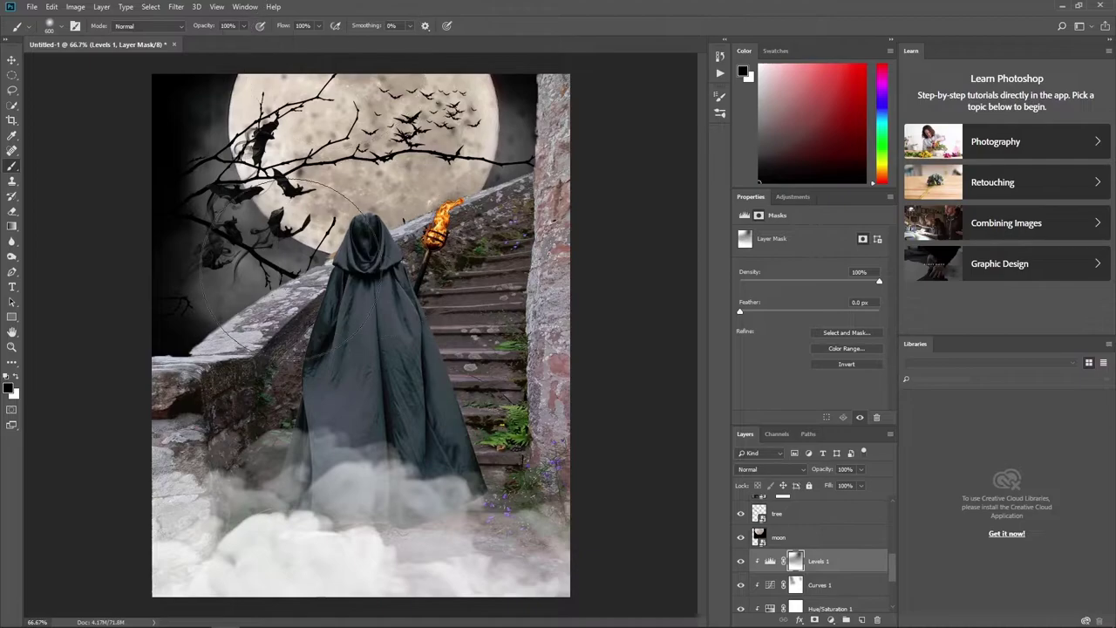
pyautogui.moveTo(201, 139)
pyautogui.mouseDown()
pyautogui.moveTo(279, 246)
pyautogui.moveTo(262, 305)
pyautogui.mouseUp()
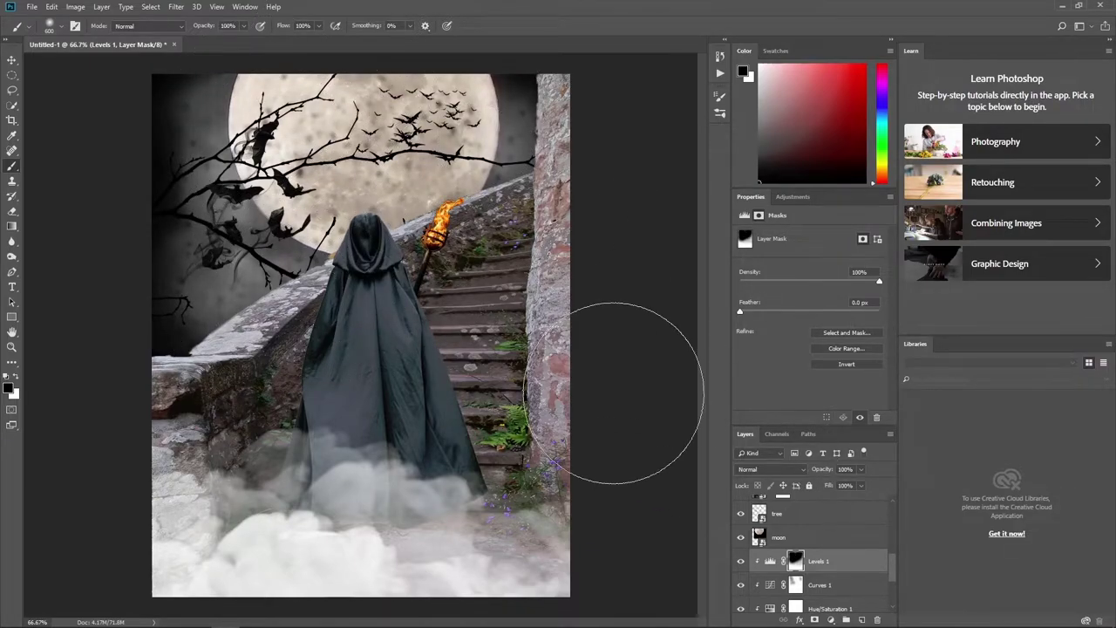
pyautogui.moveTo(561, 287); pyautogui.dragTo(572, 212)
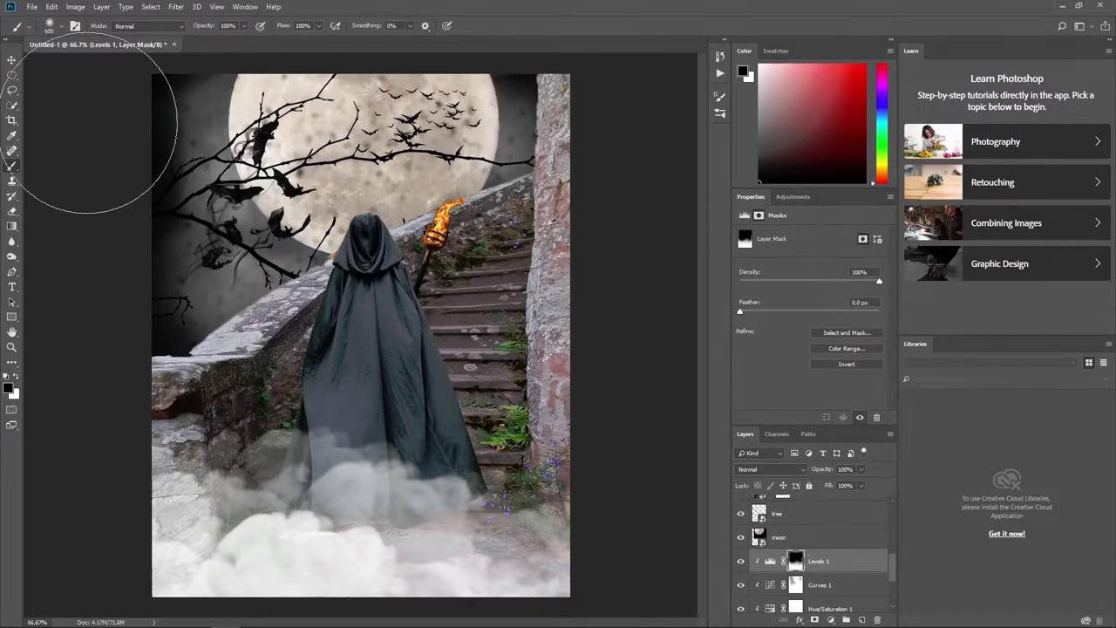
# Quick-select the moon disc, subtracting the stray corner from the selection
pyautogui.click(802, 537)
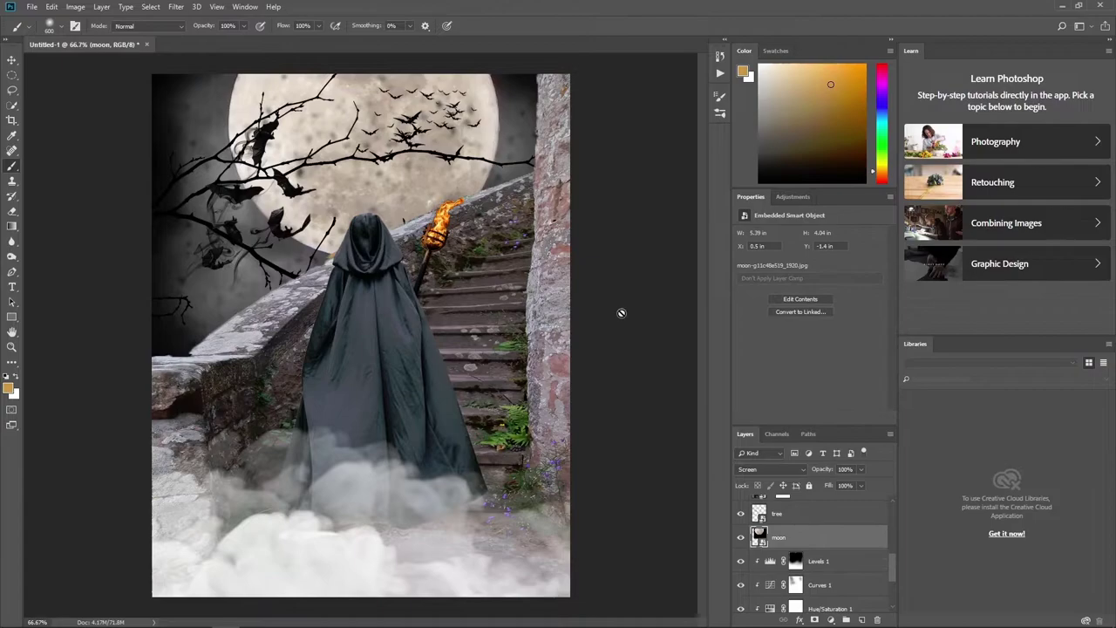
pyautogui.click(12, 105)
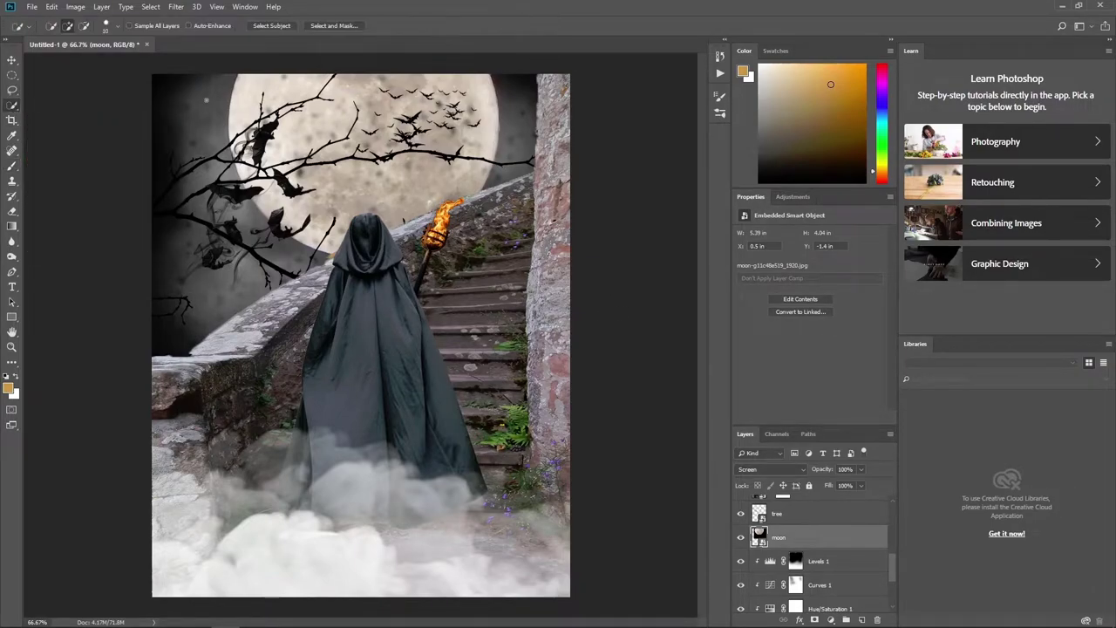
pyautogui.press(']')
pyautogui.press(']')
pyautogui.press(']')
pyautogui.press(']')
pyautogui.press(']')
pyautogui.press(']')
pyautogui.press(']')
pyautogui.press(']')
pyautogui.press(']')
pyautogui.press(']')
pyautogui.press(']')
pyautogui.press(']')
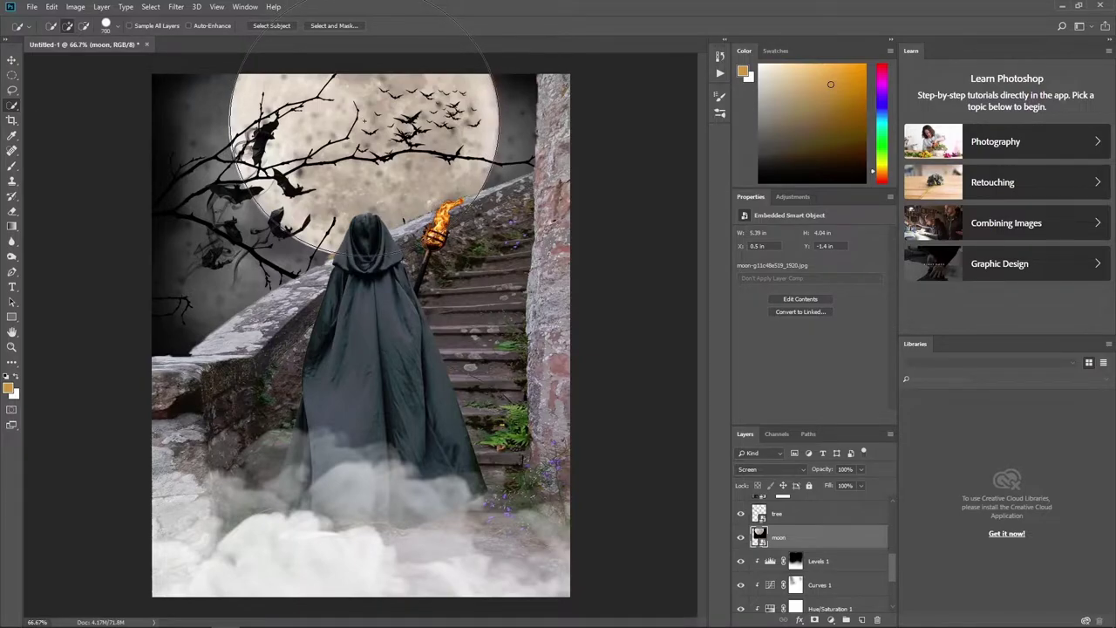
pyautogui.click(365, 162)
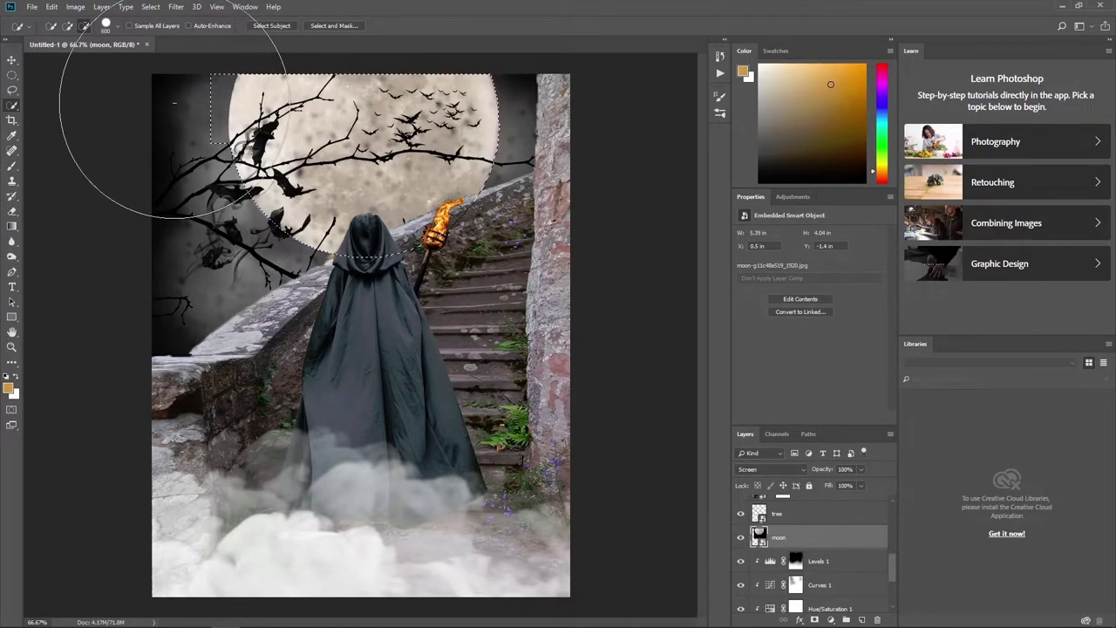
pyautogui.press('[')
pyautogui.press('[')
pyautogui.press('[')
pyautogui.moveTo(206, 87); pyautogui.dragTo(199, 122)
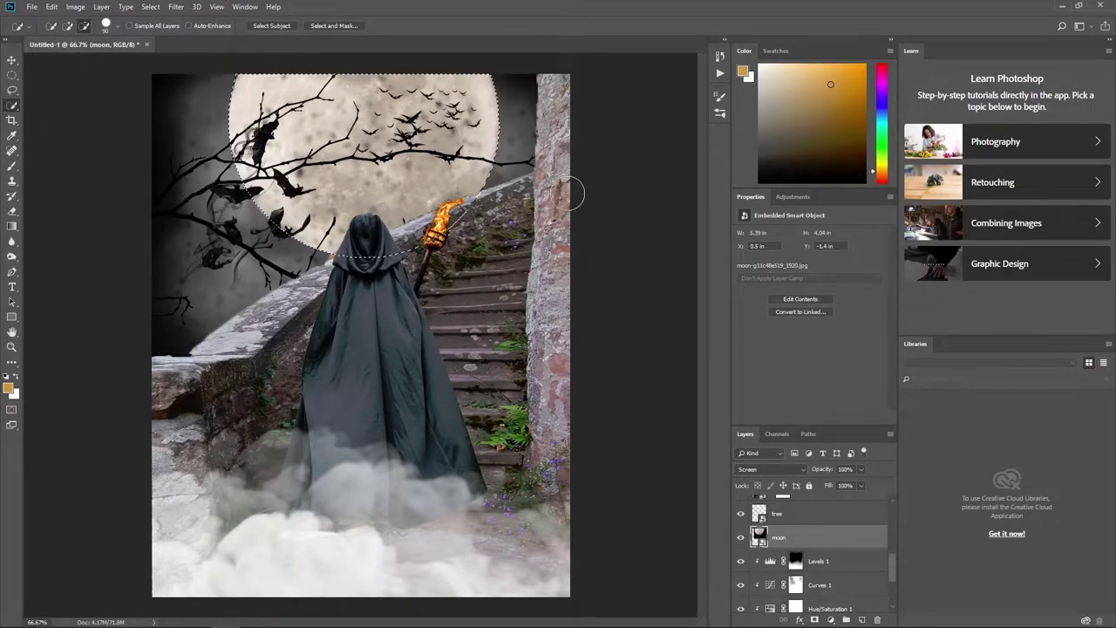
# Mask the moon layer to the selection and refine the mask edge in Select and Mask
pyautogui.click(815, 619)
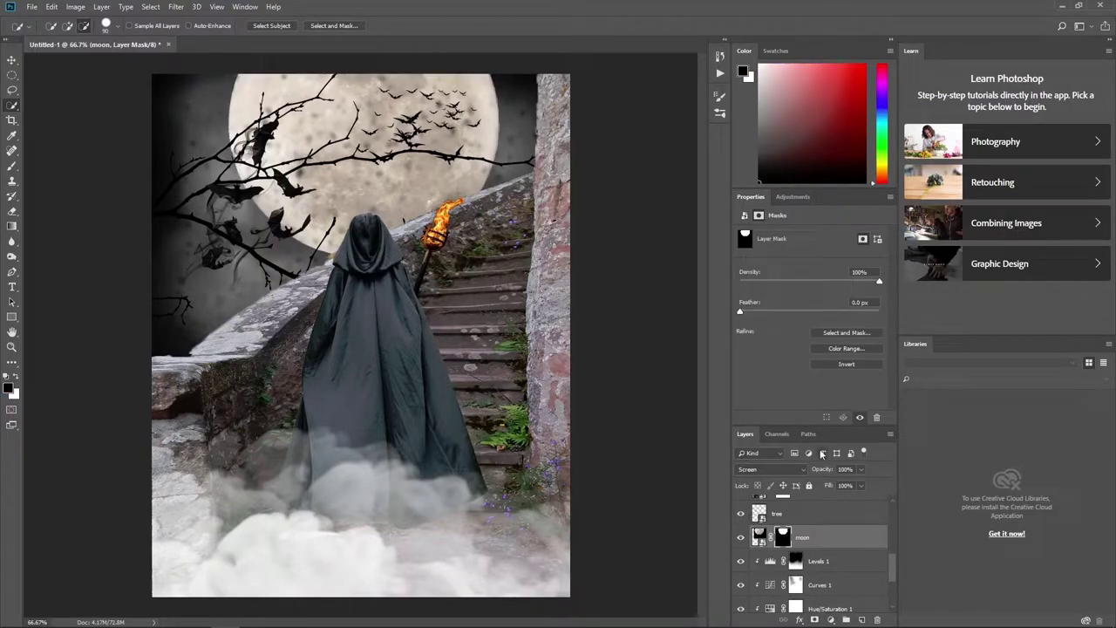
pyautogui.click(846, 332)
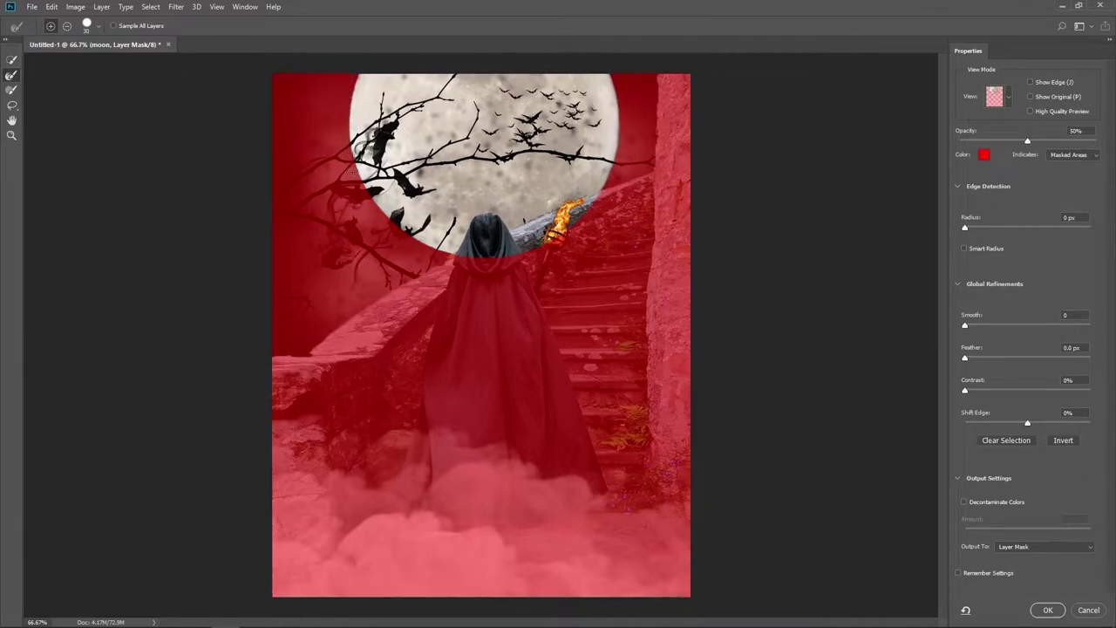
pyautogui.click(1046, 610)
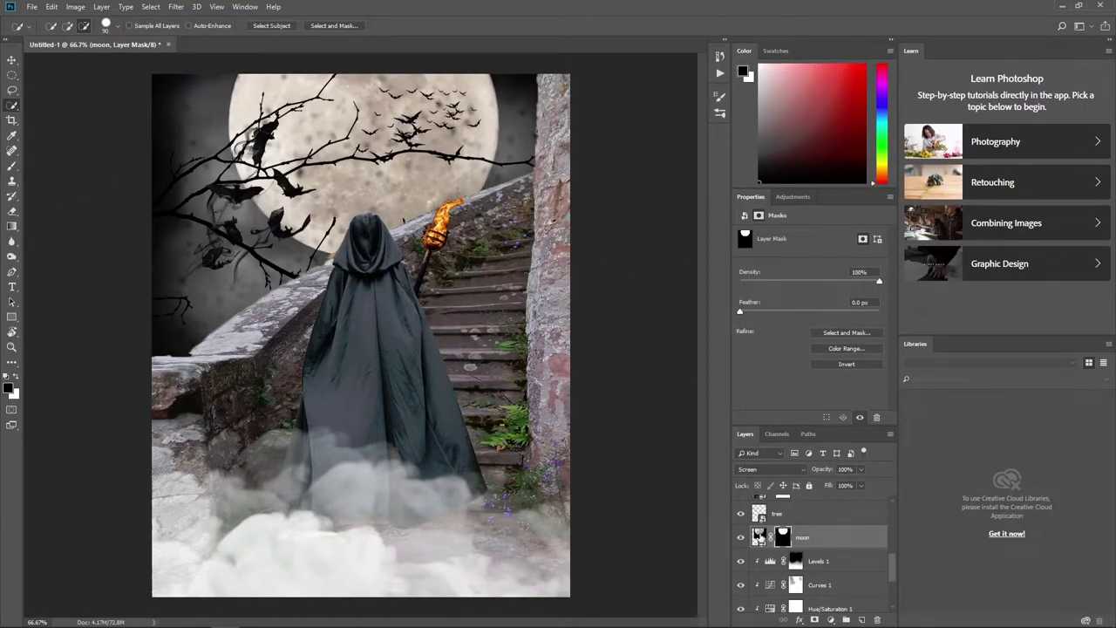
pyautogui.click(759, 535)
pyautogui.click(799, 619)
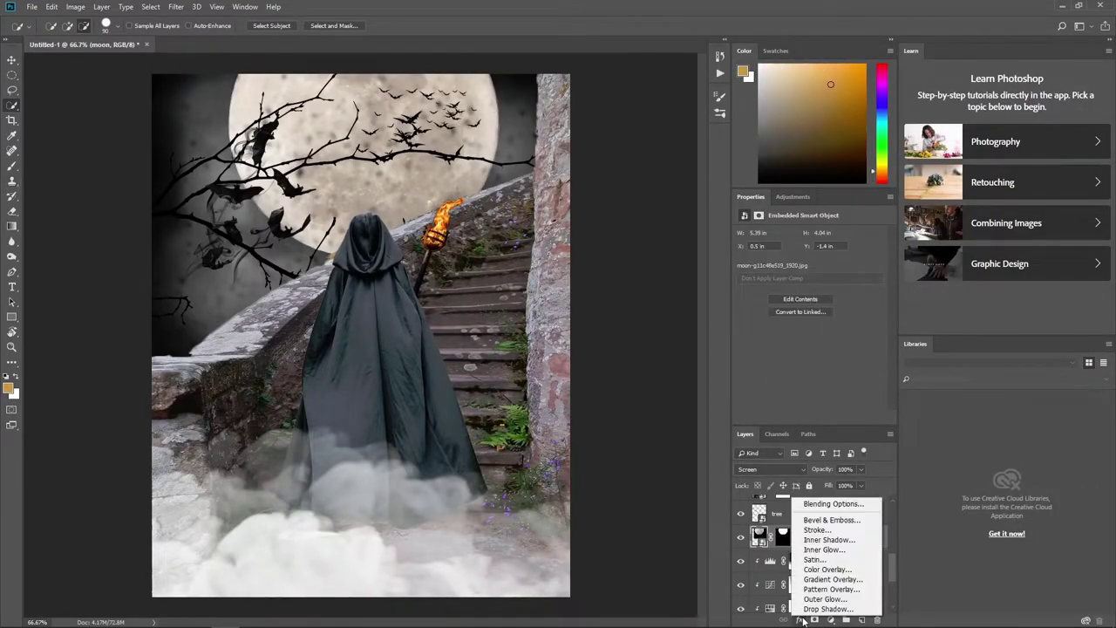
# Give the moon an Inner Glow and a 6 px Gaussian Blur
pyautogui.click(824, 549)
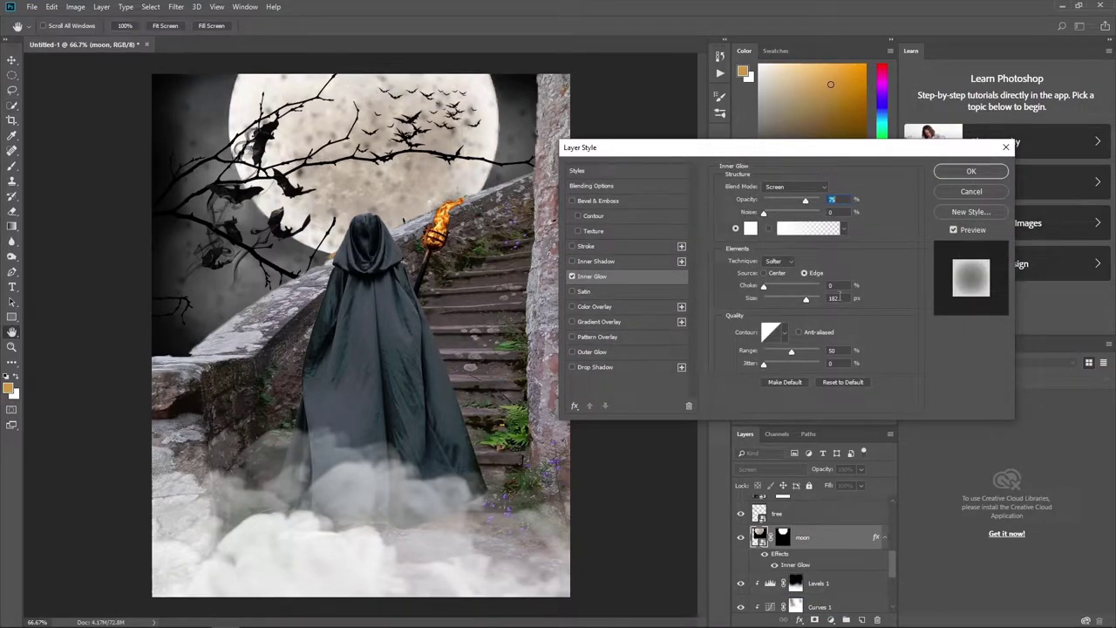
pyautogui.click(972, 174)
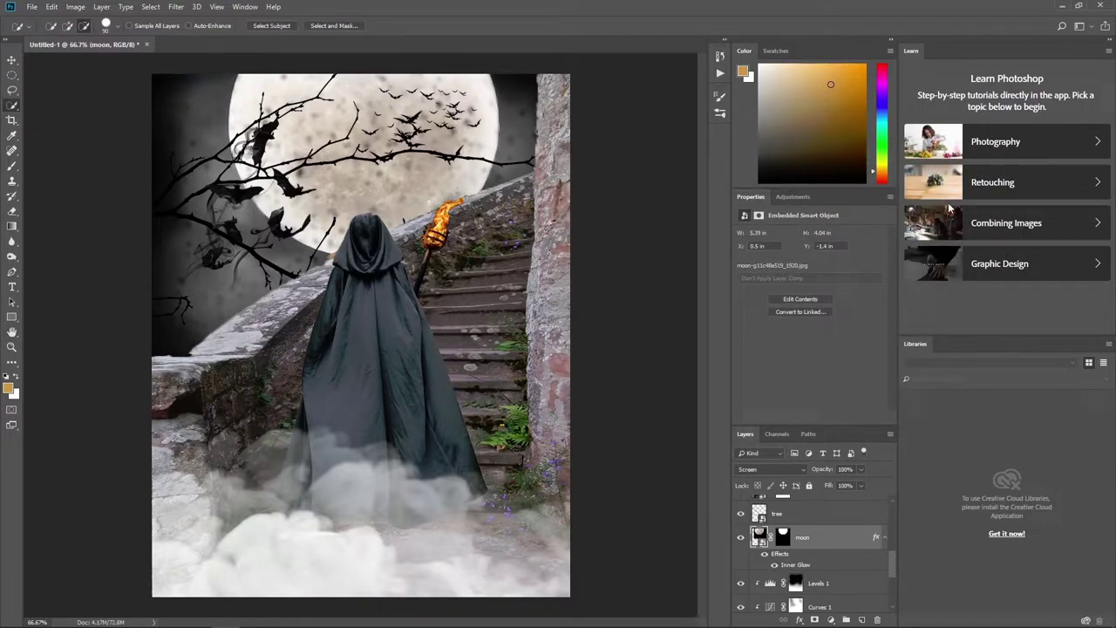
pyautogui.click(176, 7)
pyautogui.click(336, 181)
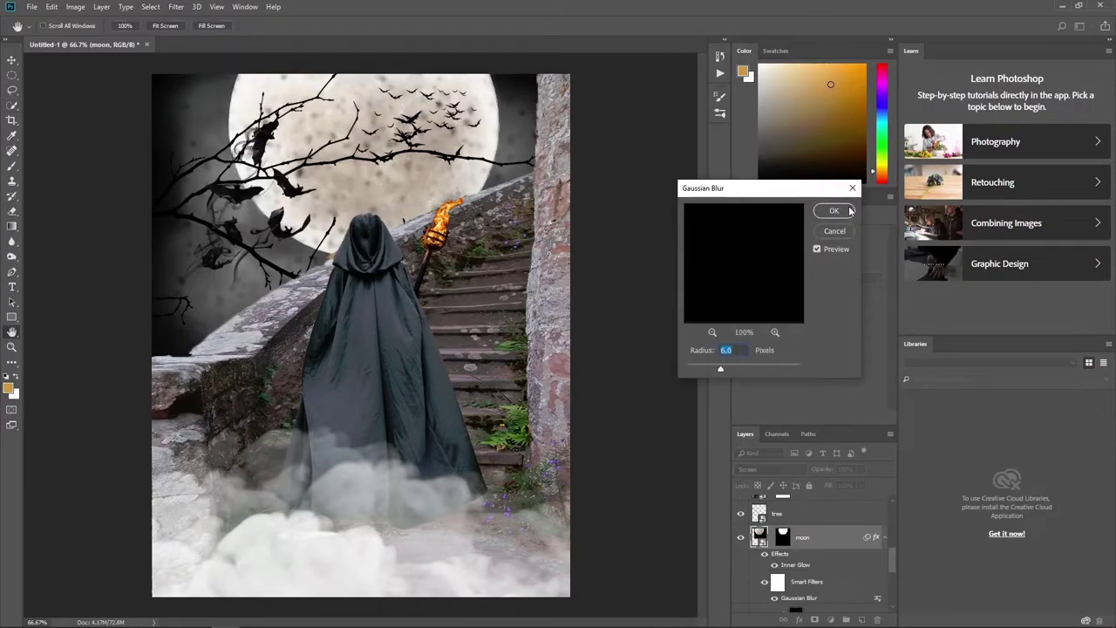
pyautogui.click(835, 210)
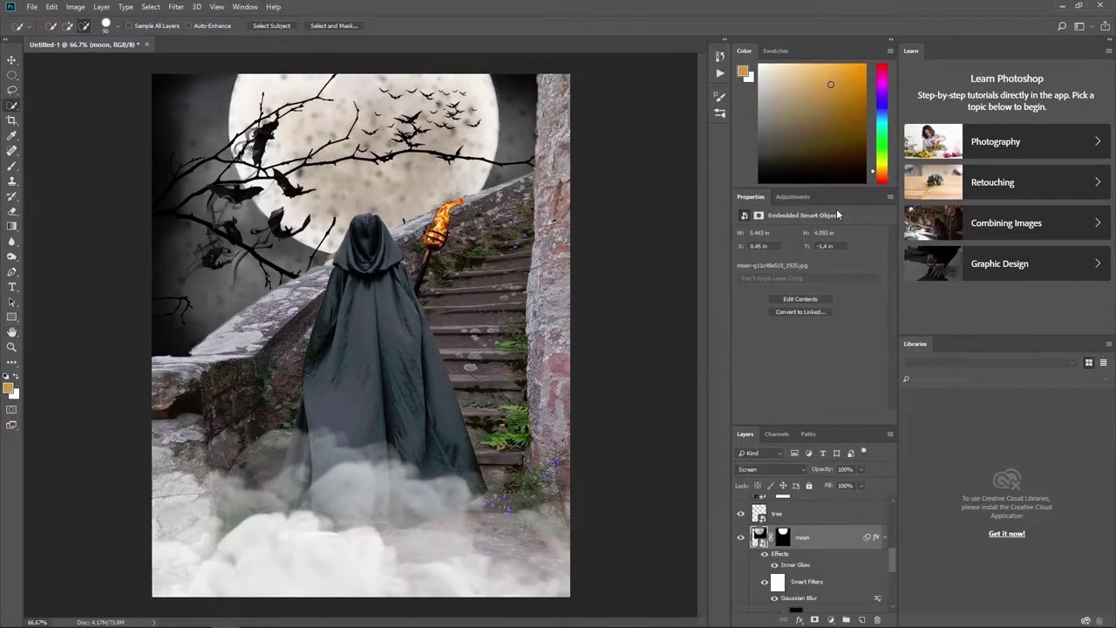
# Add an Outer Glow layer effect to the moon
pyautogui.click(799, 618)
pyautogui.click(815, 600)
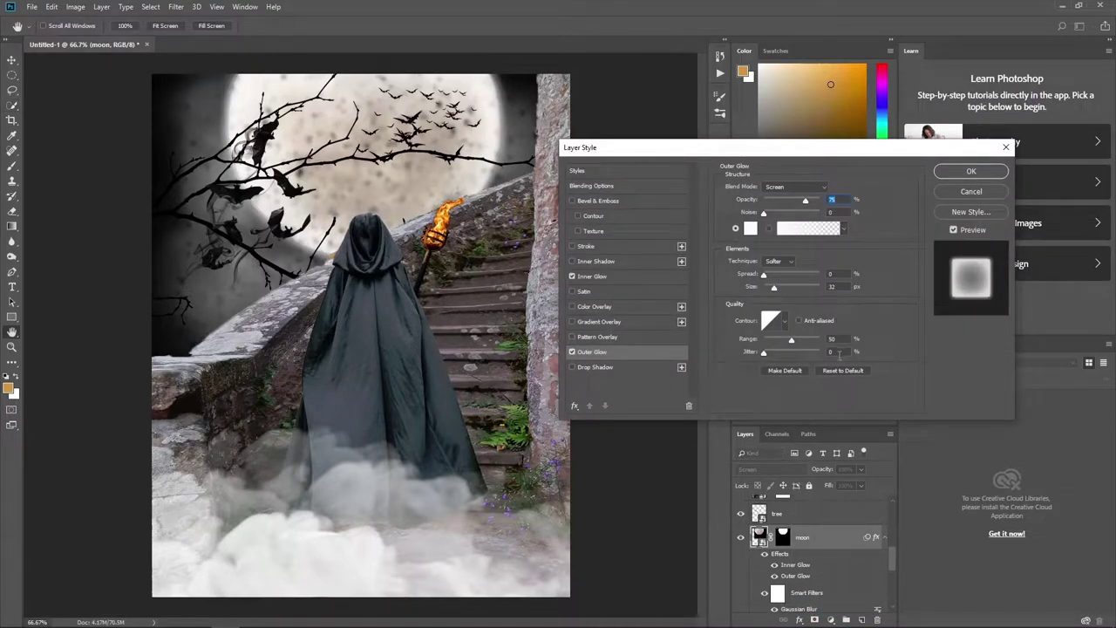
pyautogui.click(965, 173)
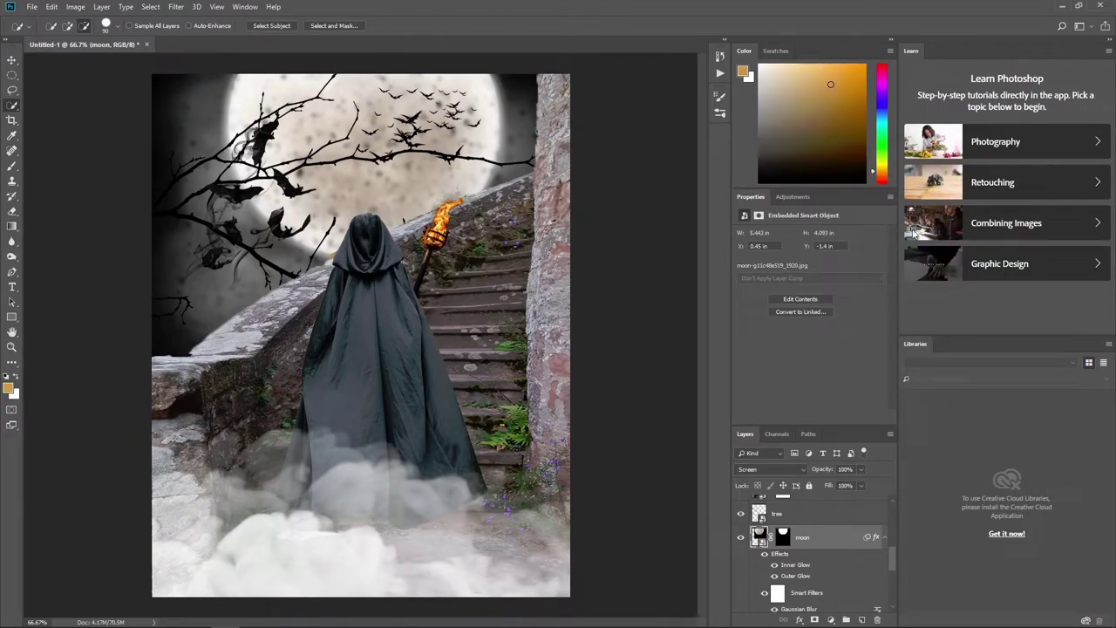
pyautogui.click(829, 619)
# Clip a Hue/Saturation adjustment to the moon with Saturation -100
pyautogui.click(849, 515)
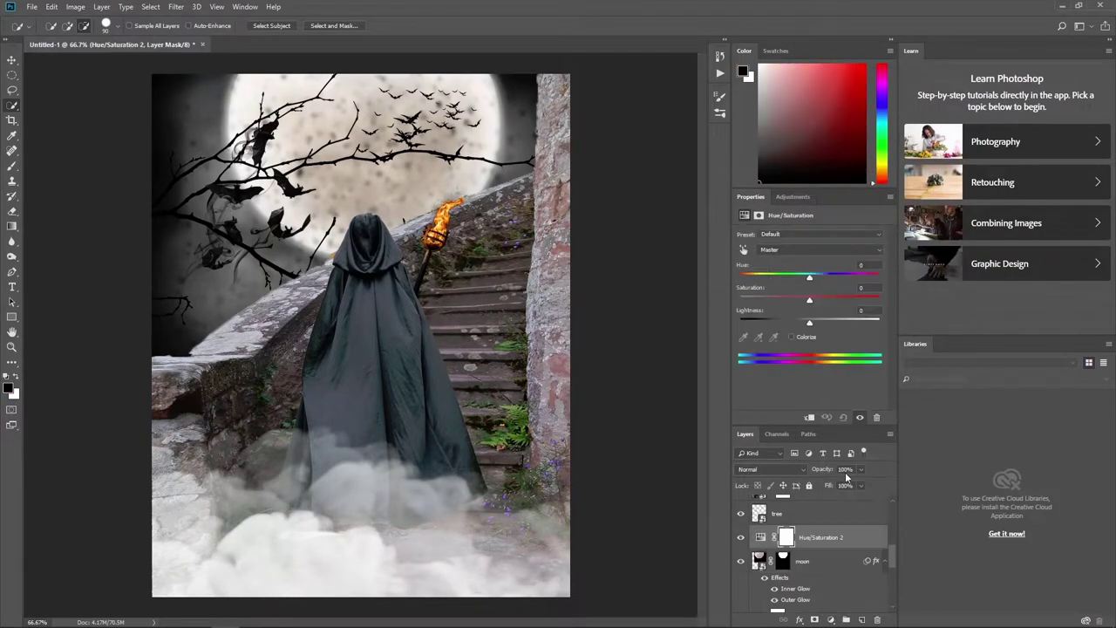
pyautogui.click(809, 418)
pyautogui.moveTo(813, 301); pyautogui.dragTo(790, 300)
pyautogui.write('-100')
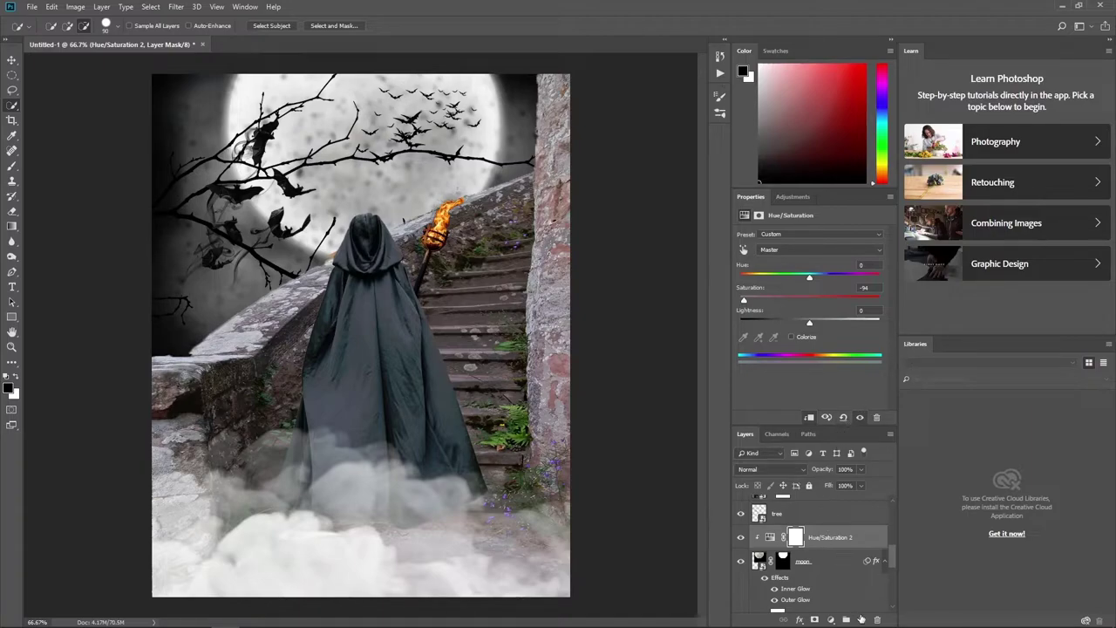
# Add a Soft Light layer named 'moon light' and brush soft white over the moon
pyautogui.click(860, 618)
pyautogui.doubleClick(781, 538)
pyautogui.write('moon light')
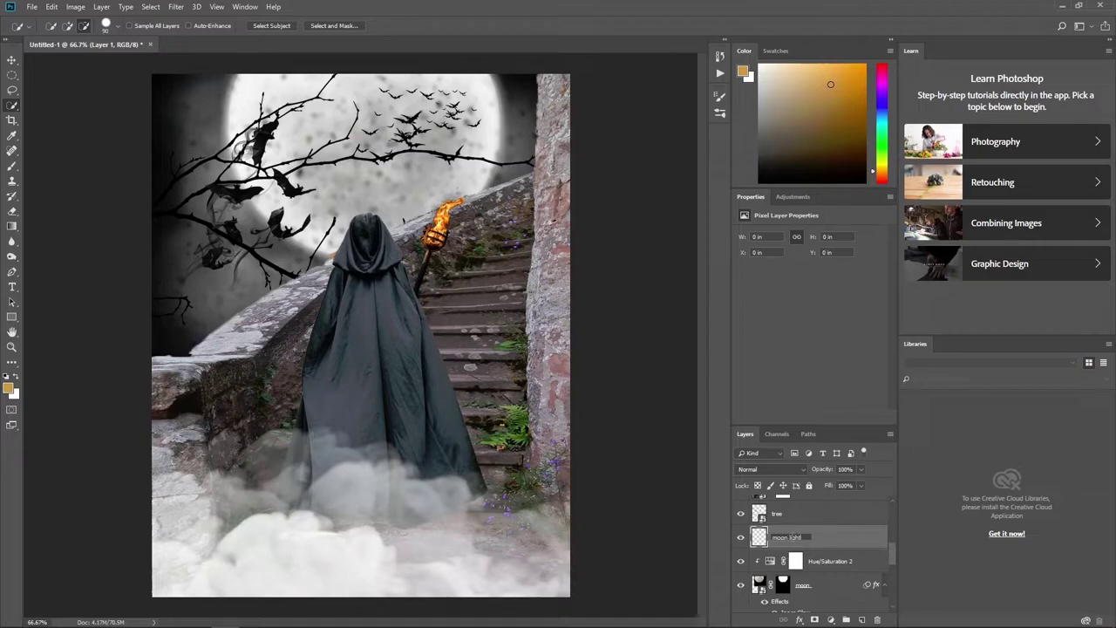
pyautogui.press('Return')
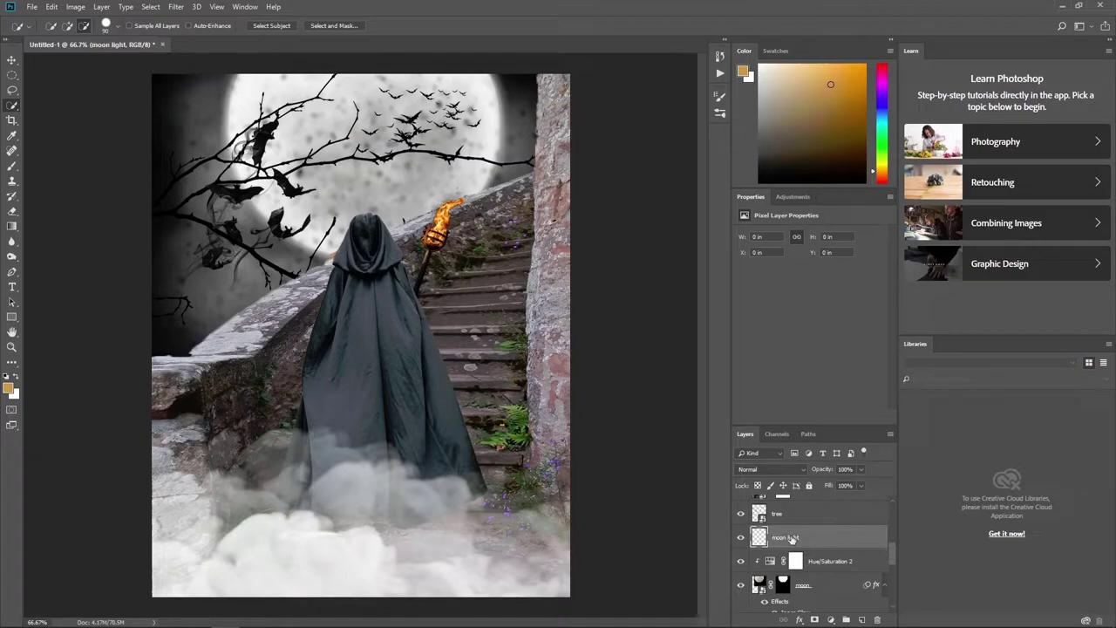
pyautogui.press('d')
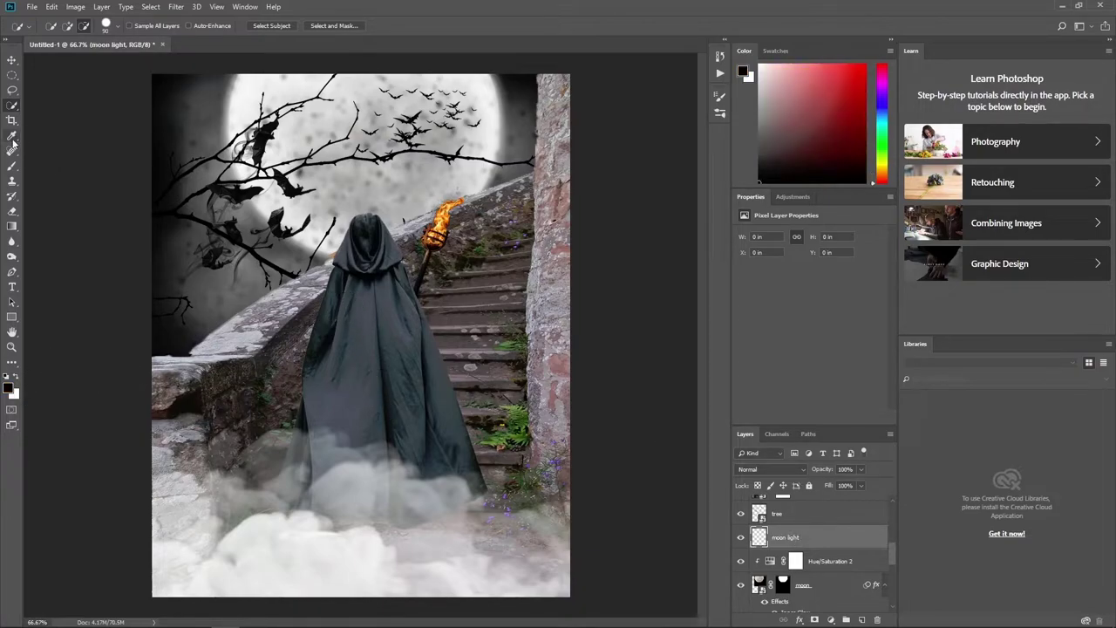
pyautogui.press('b')
pyautogui.press('x')
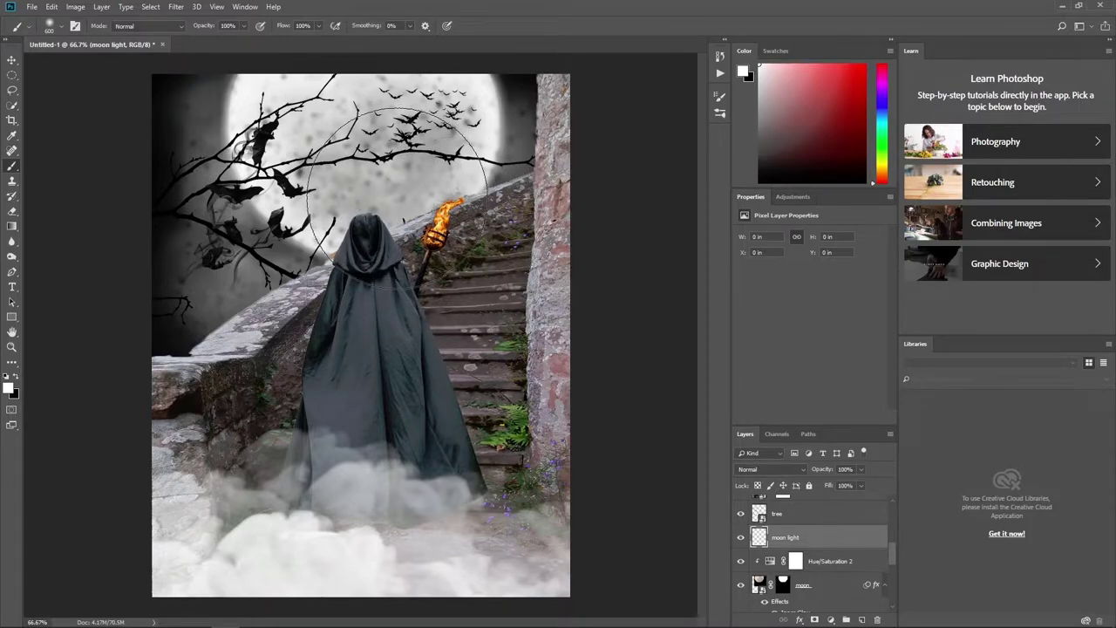
pyautogui.click(770, 469)
pyautogui.click(756, 332)
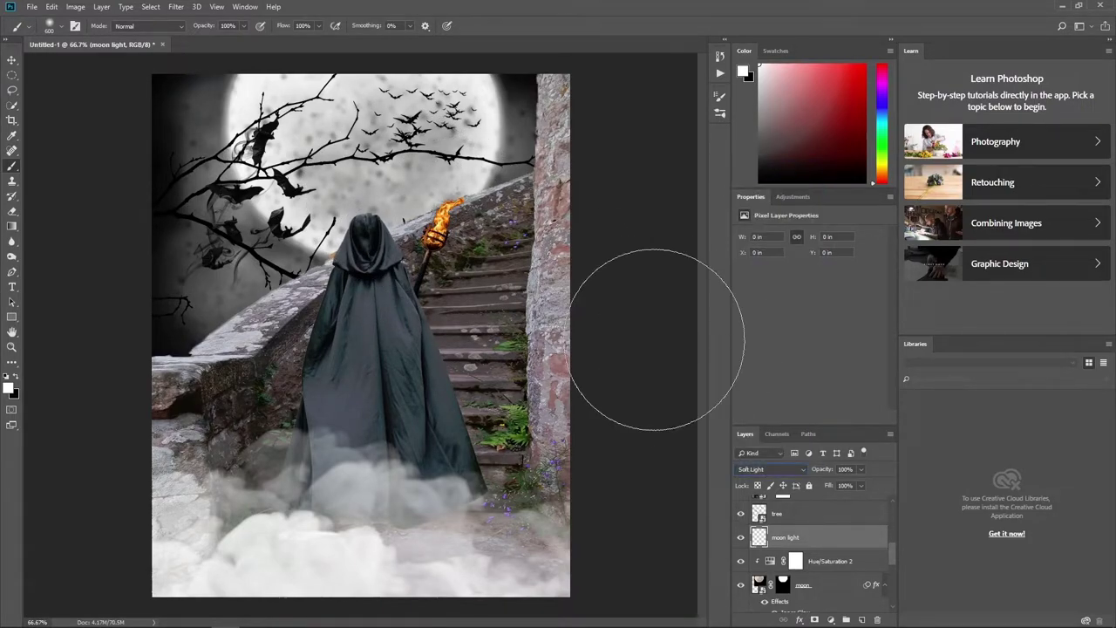
pyautogui.click(386, 178)
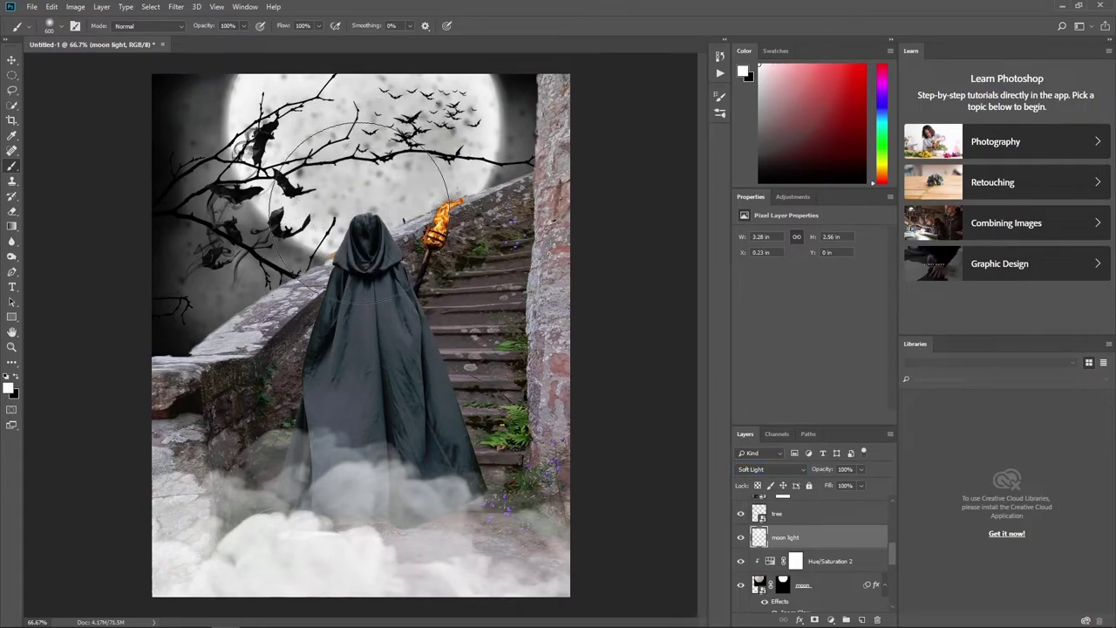
pyautogui.moveTo(384, 180)
pyautogui.mouseDown()
pyautogui.moveTo(413, 160)
pyautogui.moveTo(406, 236)
pyautogui.mouseUp()
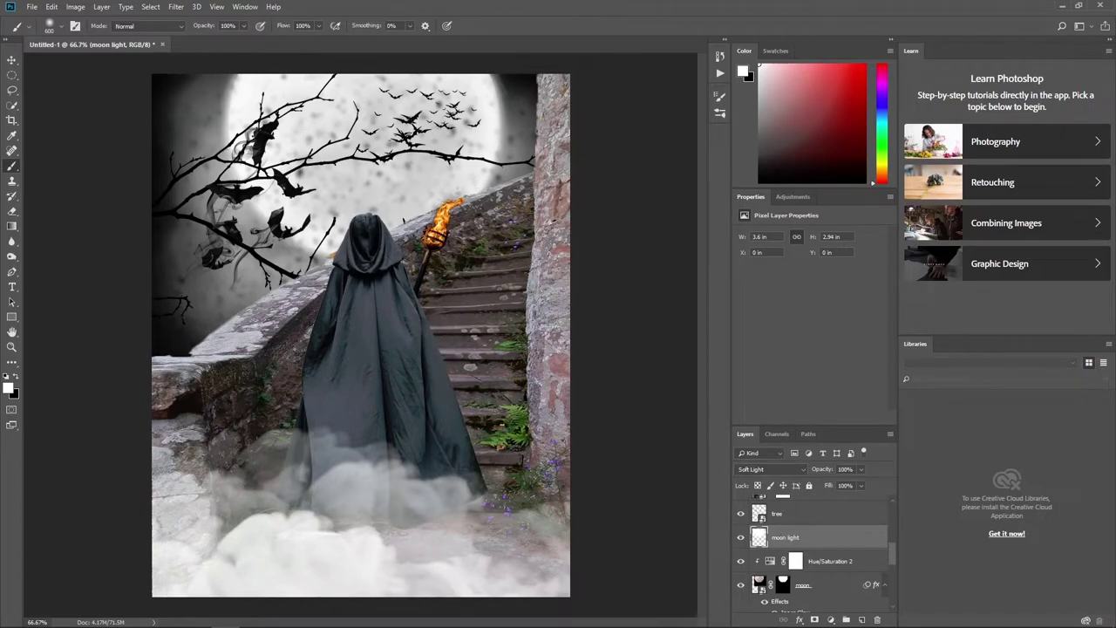
# Apply an 8 px Gaussian blur to the tree layer
pyautogui.click(785, 515)
pyautogui.click(178, 9)
pyautogui.moveTo(182, 139)
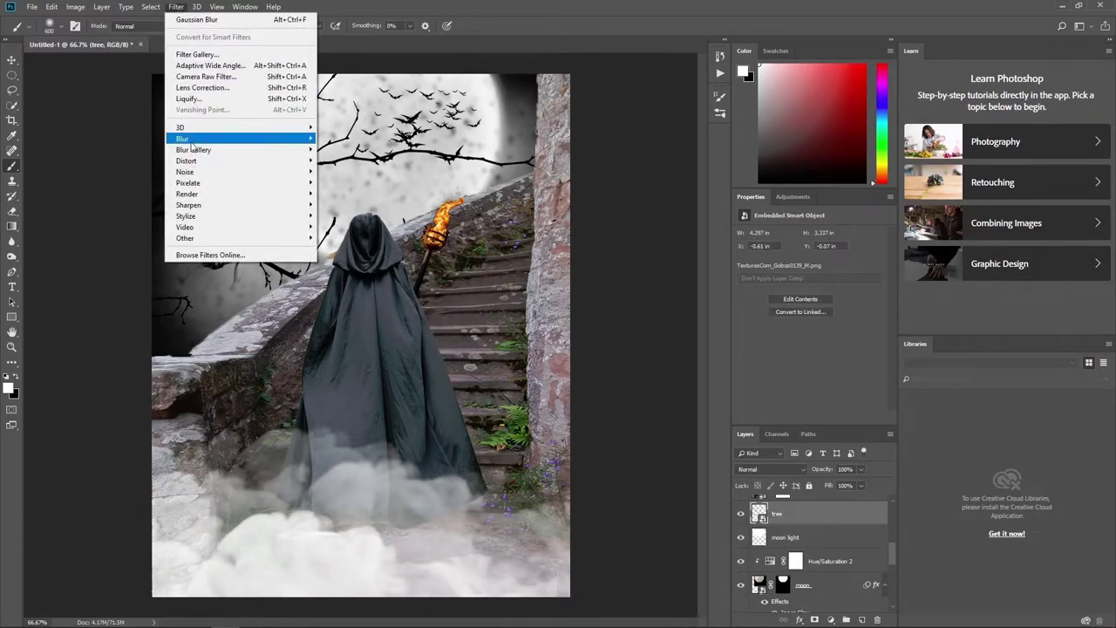
pyautogui.click(349, 185)
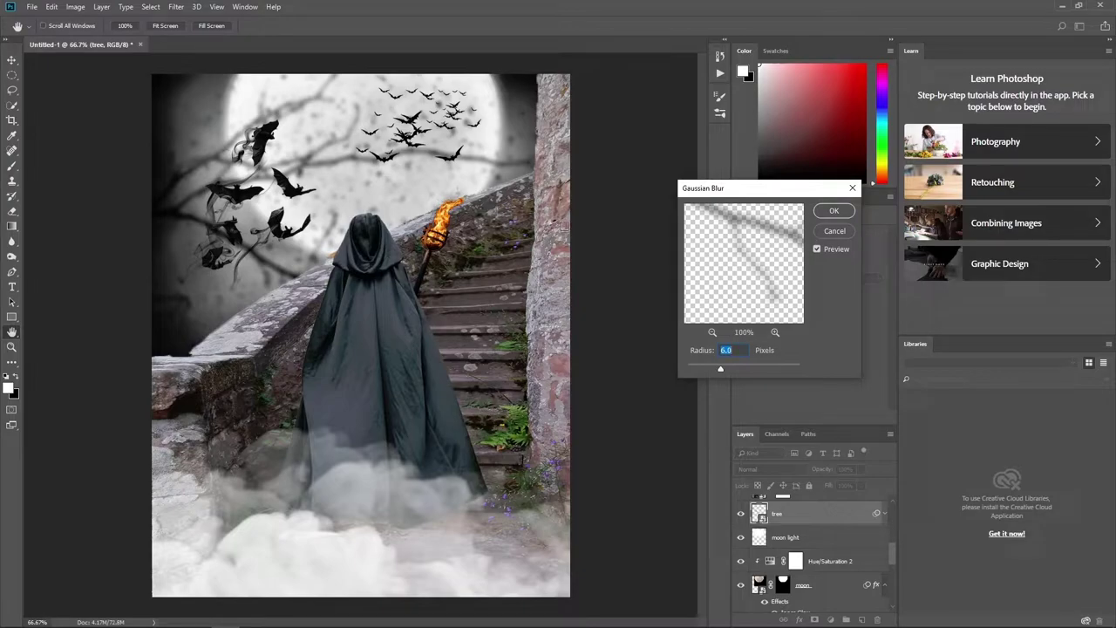
pyautogui.write('8')
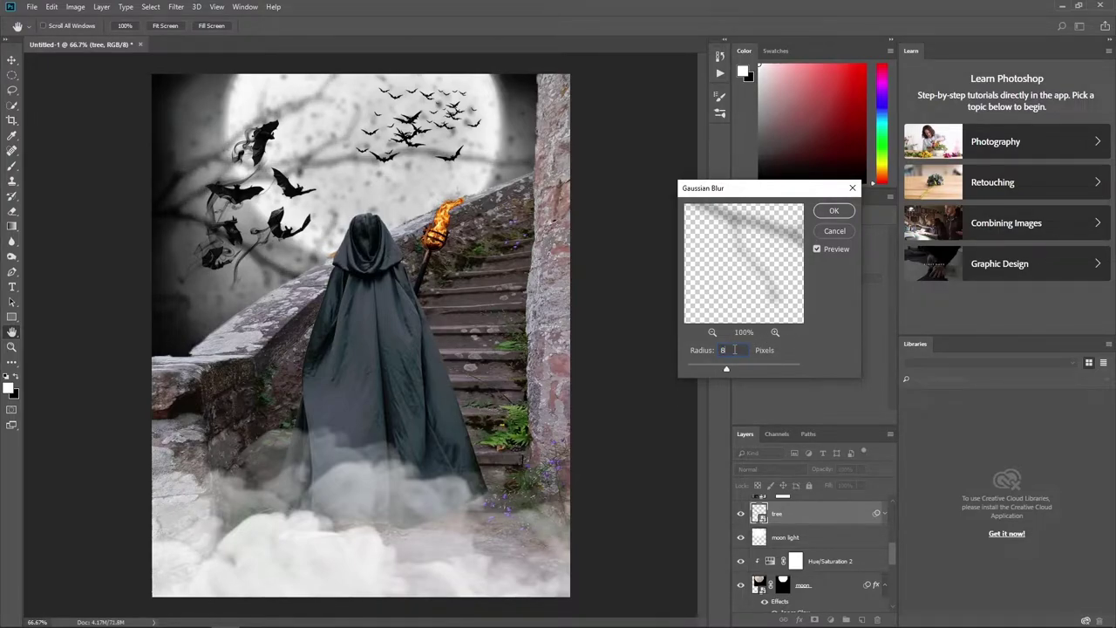
pyautogui.press('Return')
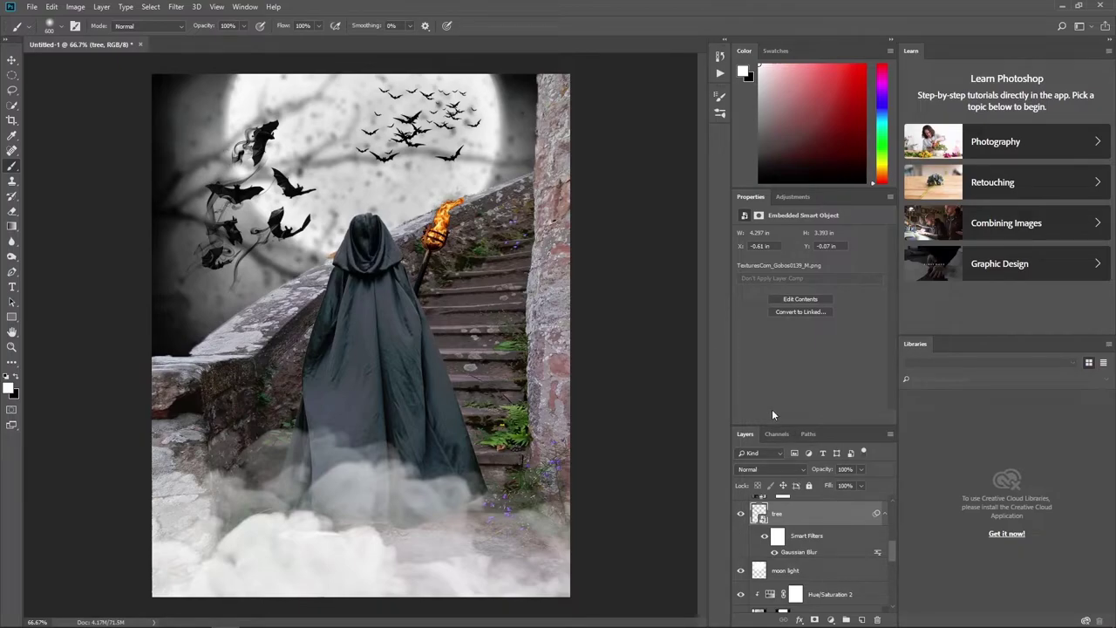
# Enlarge the tree branches and move them up and to the left
pyautogui.hotkey('ctrl', 't')
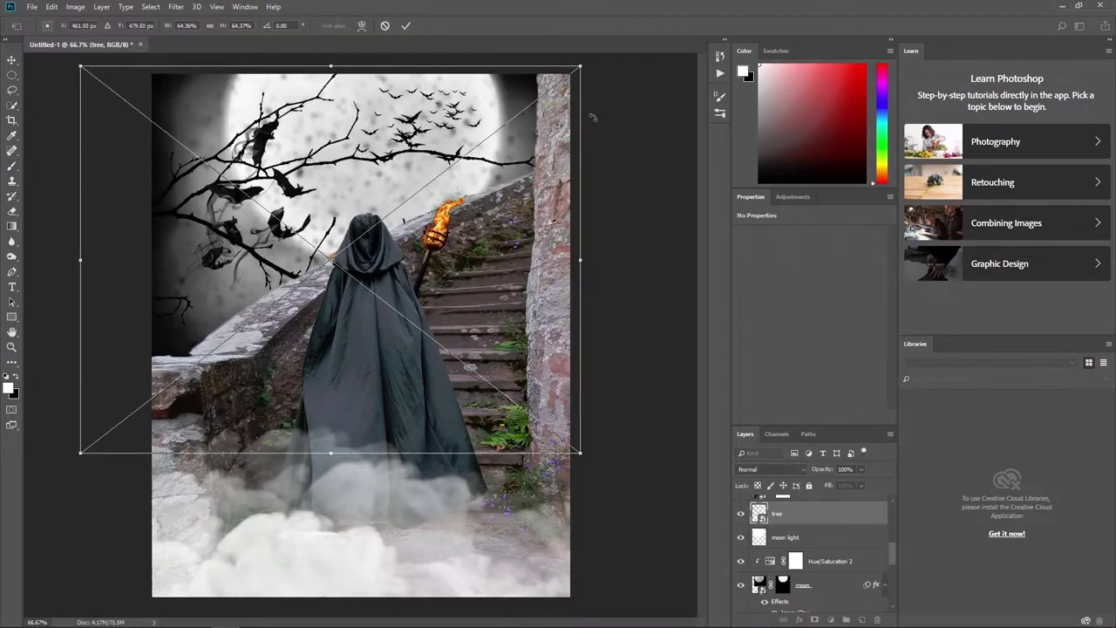
pyautogui.moveTo(581, 65); pyautogui.dragTo(654, 11)
pyautogui.moveTo(558, 166)
pyautogui.mouseDown()
pyautogui.moveTo(516, 130)
pyautogui.moveTo(507, 150)
pyautogui.mouseUp()
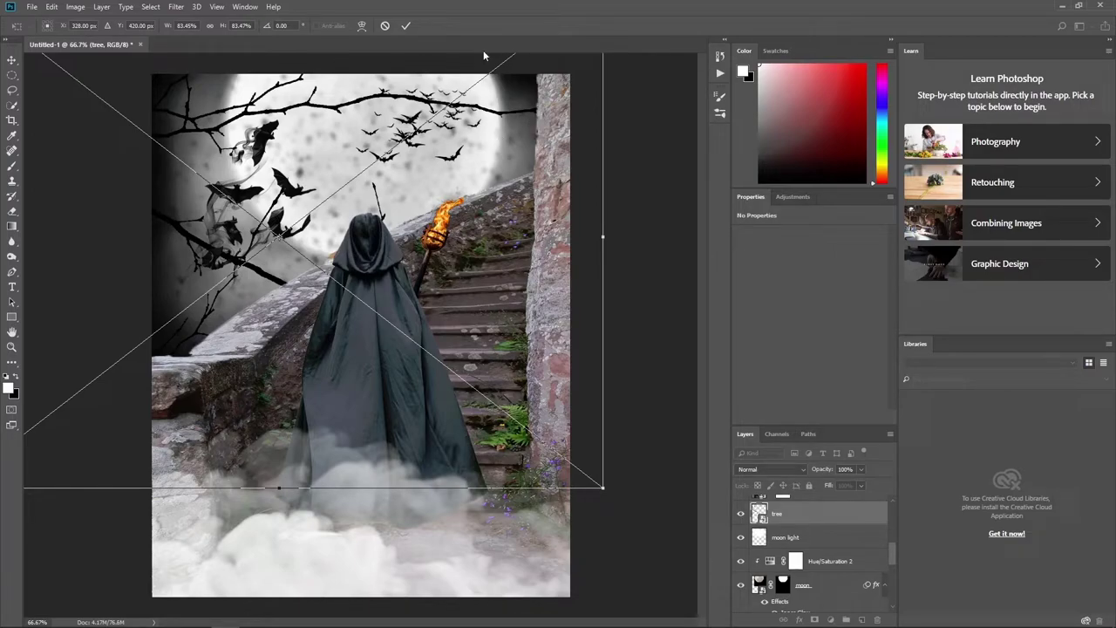
pyautogui.click(406, 26)
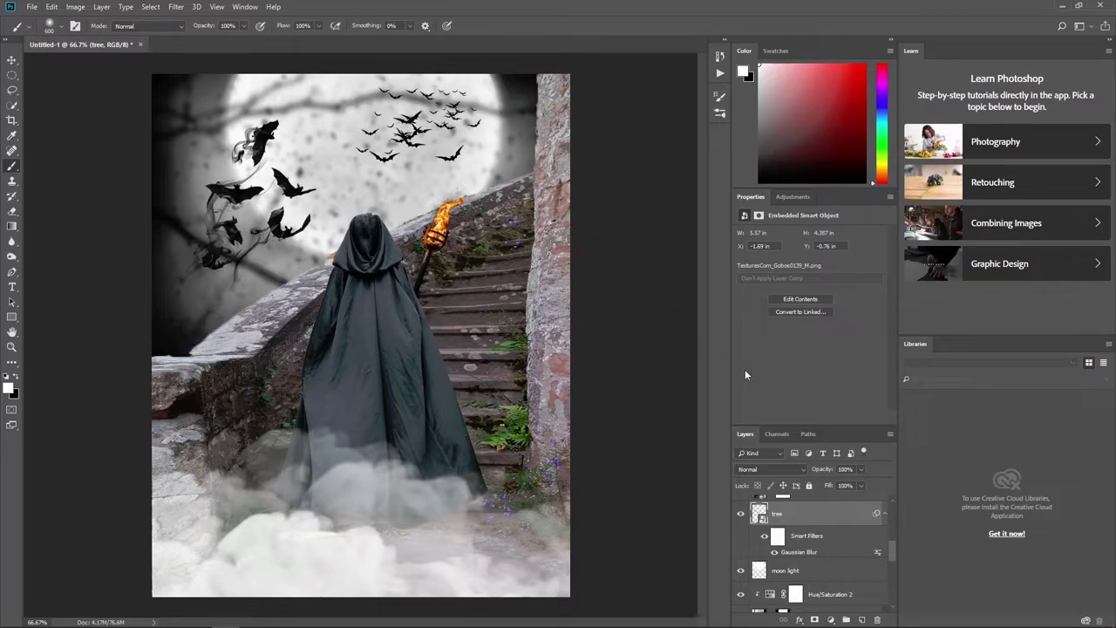
# Mask the tree layer, painting black to hide branches around the bat flock
pyautogui.click(814, 618)
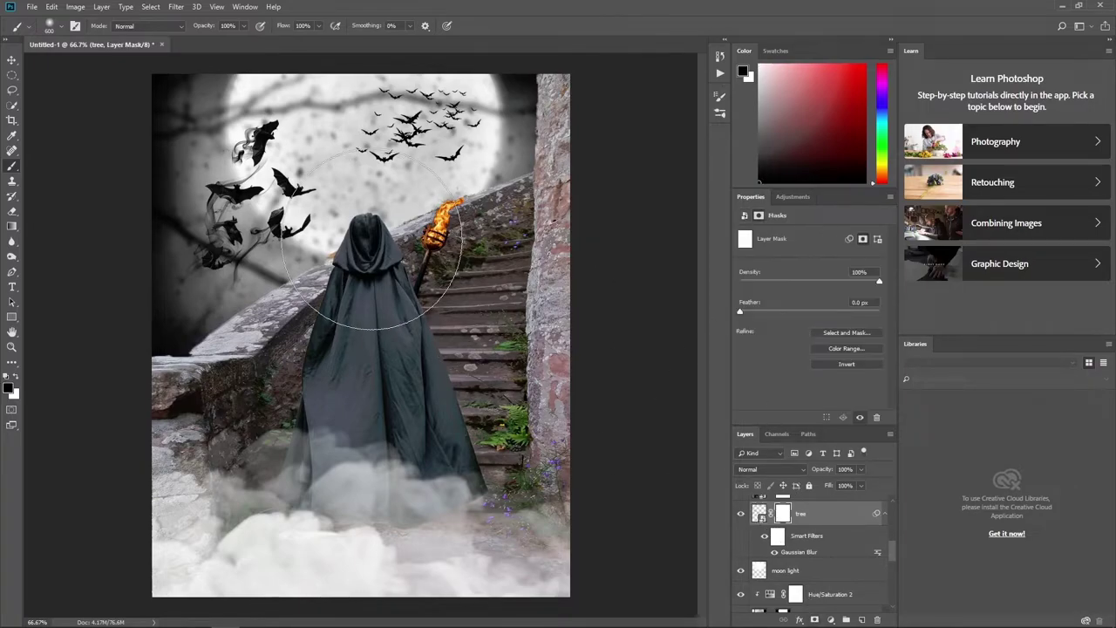
pyautogui.moveTo(279, 183); pyautogui.dragTo(293, 150)
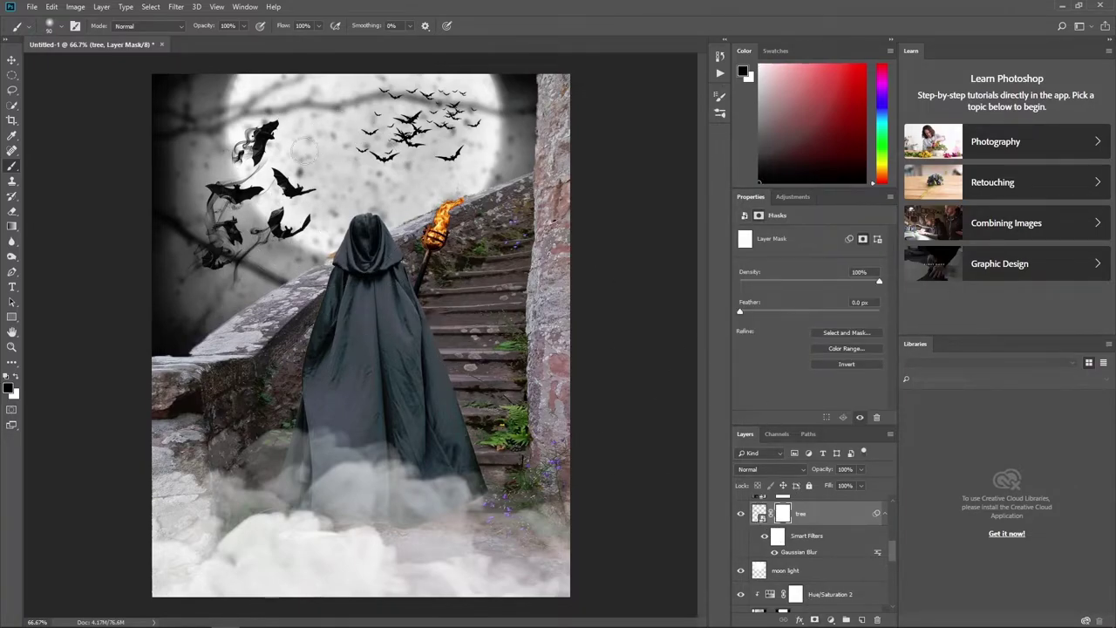
pyautogui.moveTo(271, 217); pyautogui.dragTo(249, 244)
pyautogui.moveTo(218, 192)
pyautogui.mouseDown()
pyautogui.moveTo(196, 223)
pyautogui.moveTo(255, 265)
pyautogui.moveTo(187, 311)
pyautogui.moveTo(195, 336)
pyautogui.mouseUp()
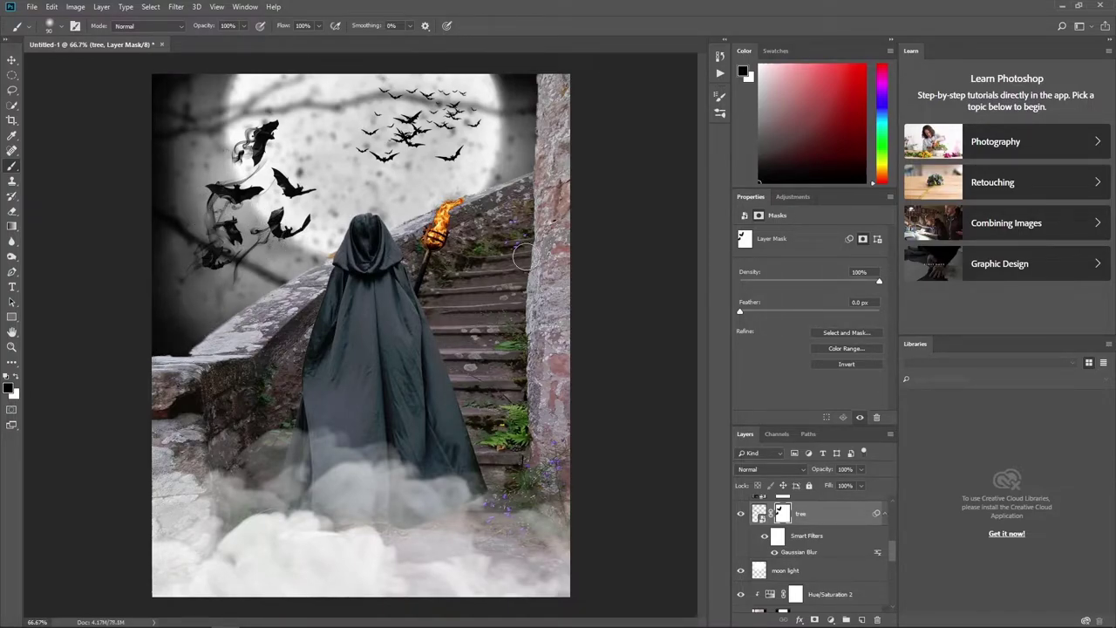
# Nudge the tree branches slightly into their final position
pyautogui.click(758, 512)
pyautogui.hotkey('ctrl', 't')
pyautogui.moveTo(437, 218); pyautogui.dragTo(440, 214)
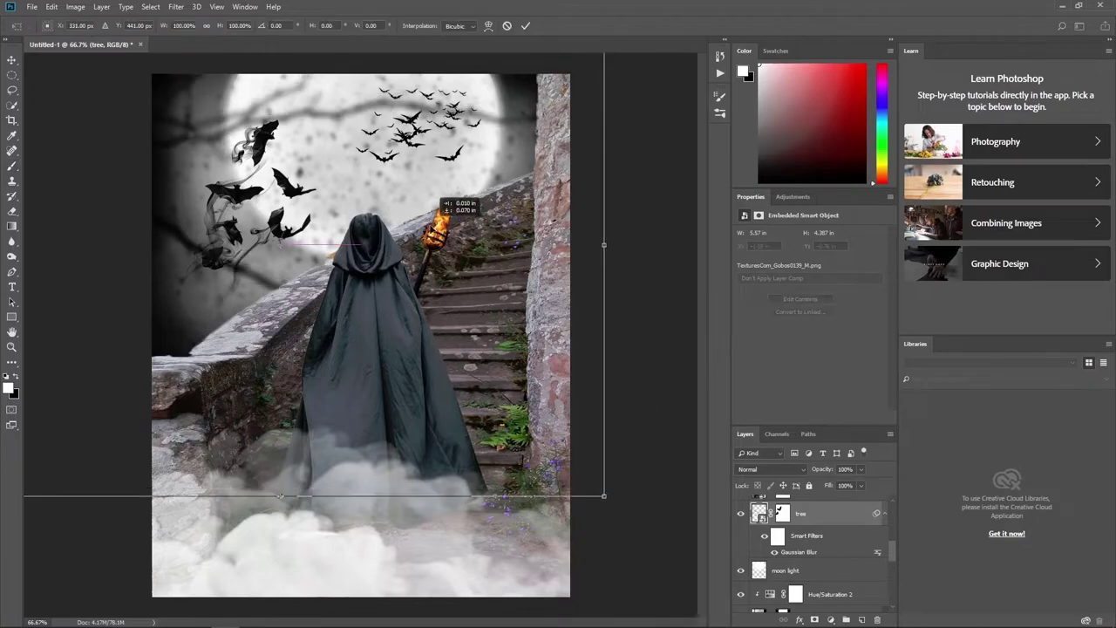
pyautogui.press('Return')
pyautogui.press('b')
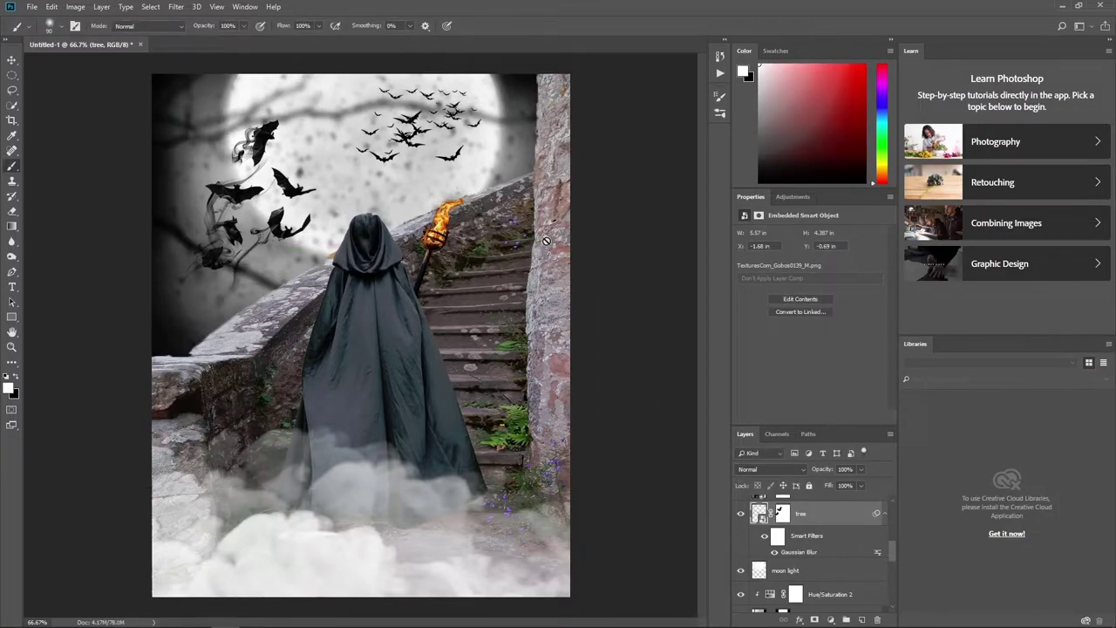
pyautogui.scroll(2, 784, 558)
# Add a Brightness/Contrast adjustment to the stairs with Brightness -150
pyautogui.click(761, 557)
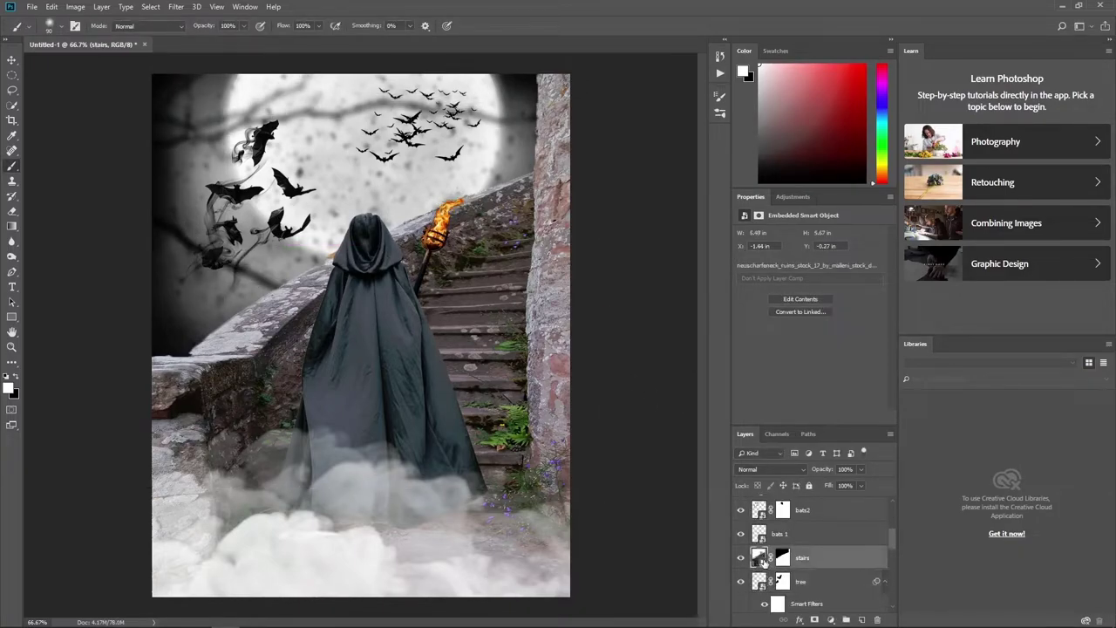
pyautogui.click(830, 618)
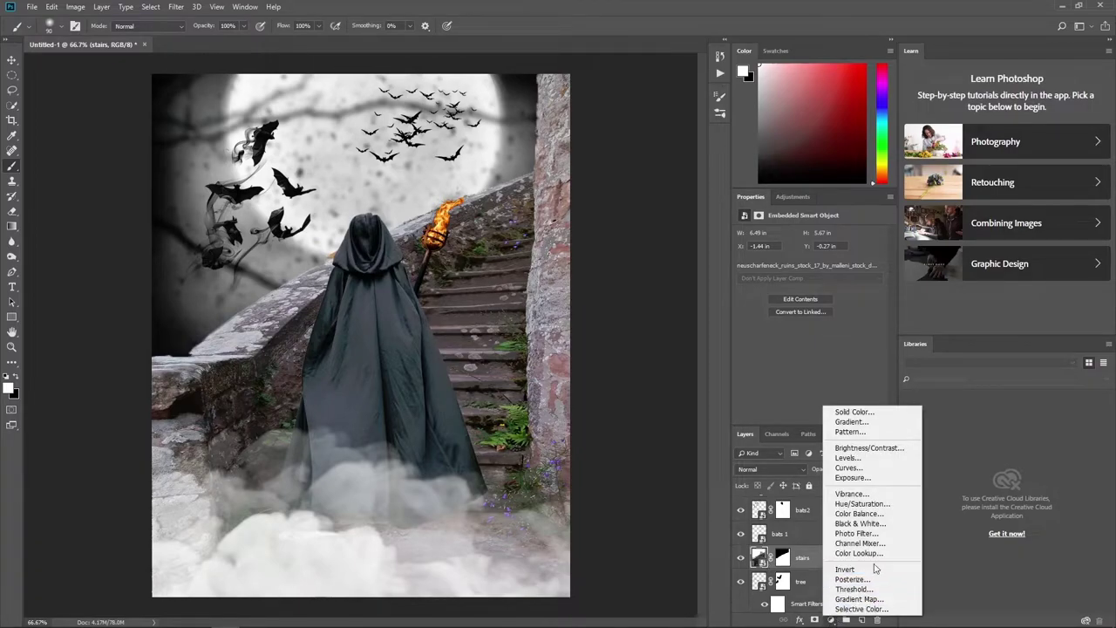
pyautogui.click(880, 449)
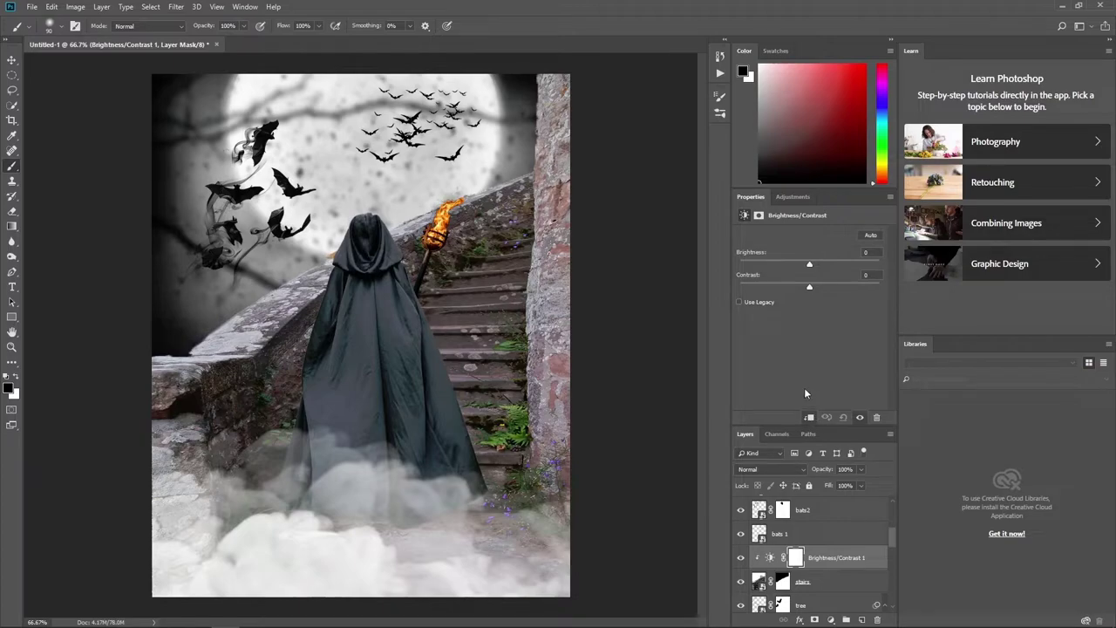
pyautogui.moveTo(809, 264); pyautogui.dragTo(714, 262)
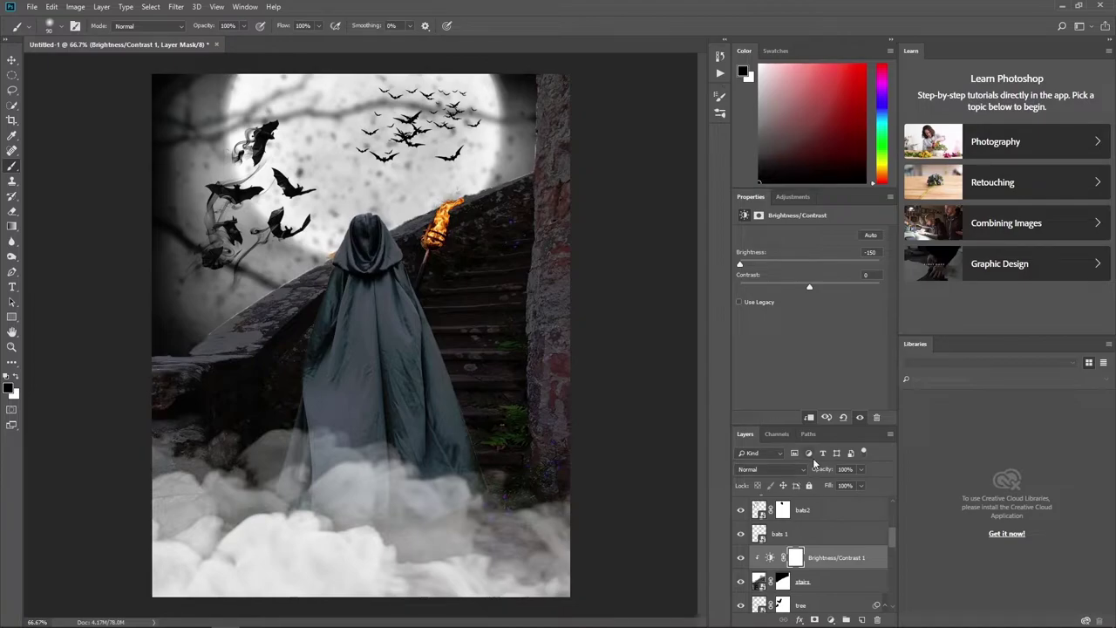
# Refine the stairs mask and paint away the grey haze along the stair top
pyautogui.click(782, 580)
pyautogui.click(856, 333)
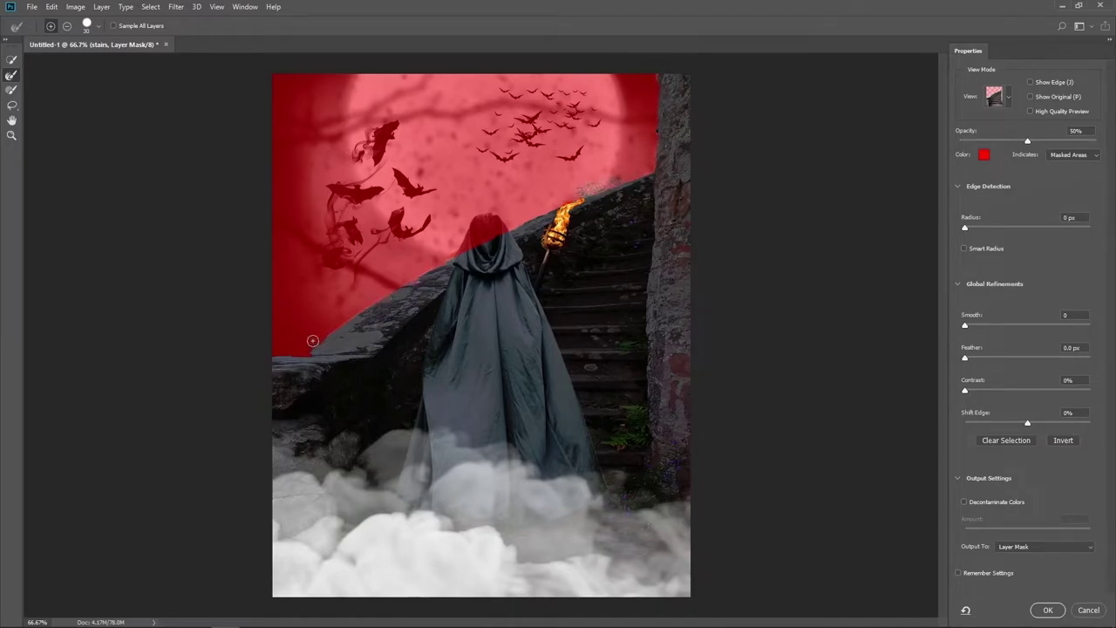
pyautogui.press('b')
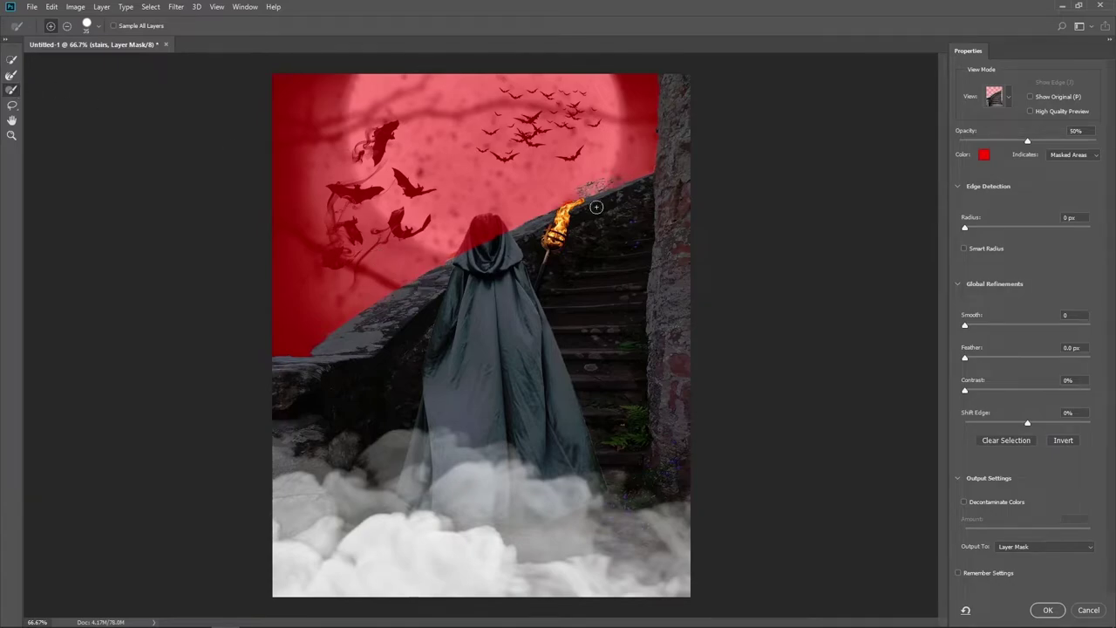
pyautogui.click(1047, 609)
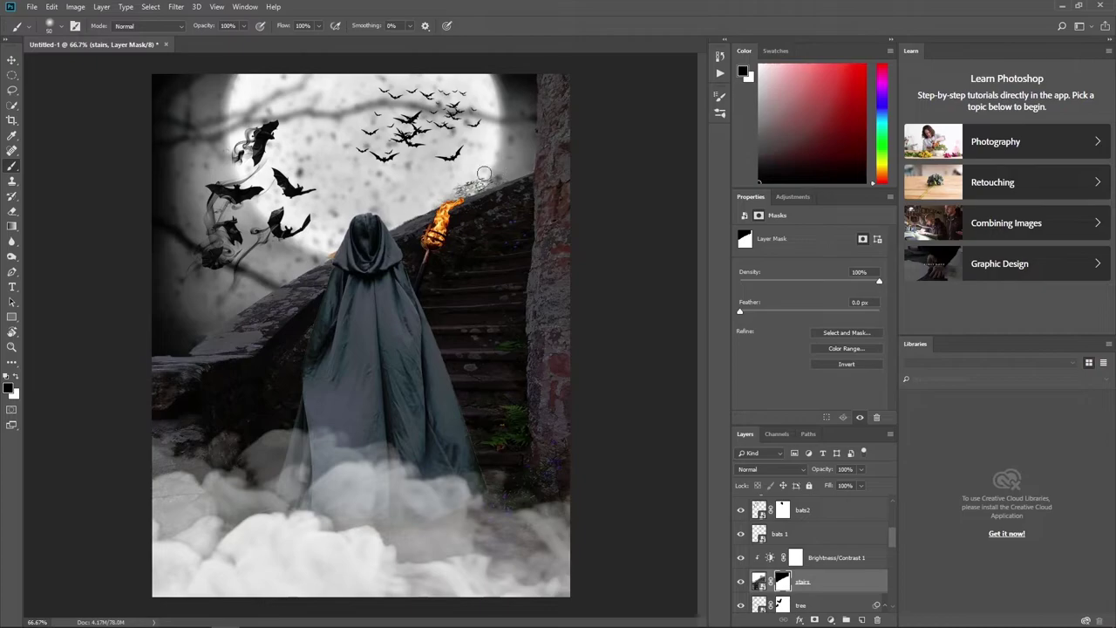
pyautogui.moveTo(493, 168); pyautogui.dragTo(450, 198)
pyautogui.press('[')
pyautogui.press('[')
pyautogui.press('[')
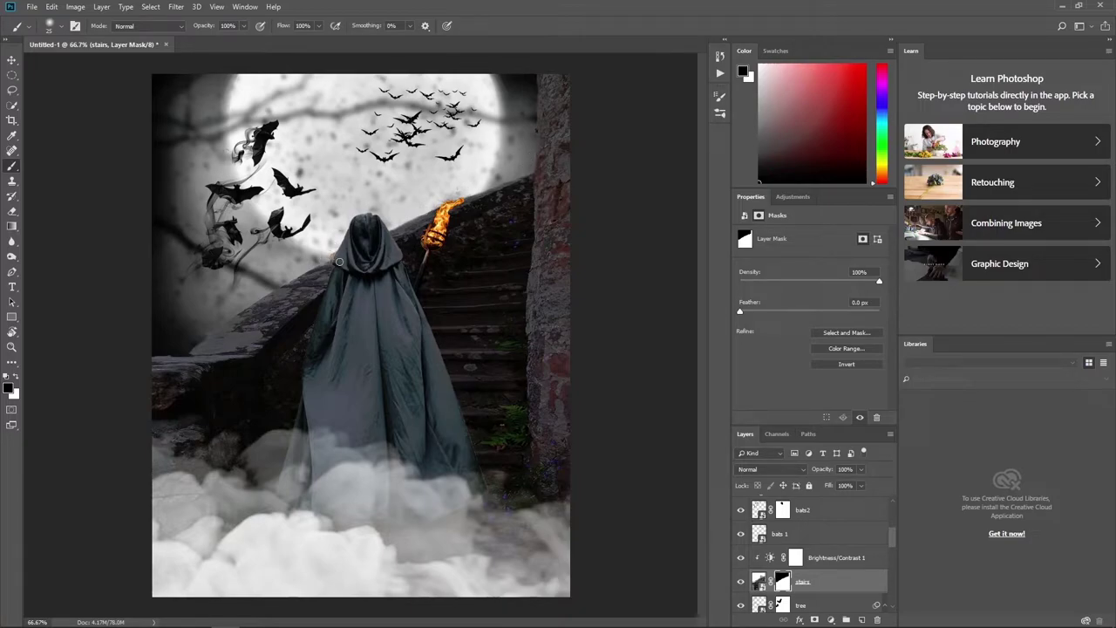
pyautogui.press('x')
# Paint black with a large brush on the Brightness/Contrast 1 mask to relight stairs near the torch
pyautogui.click(795, 558)
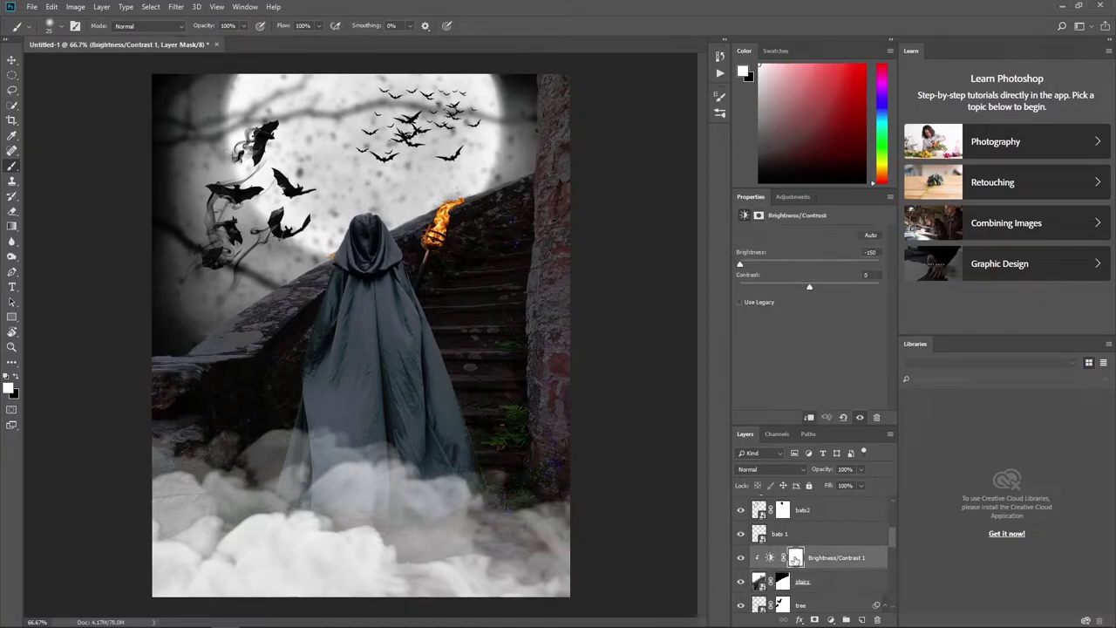
pyautogui.press('x')
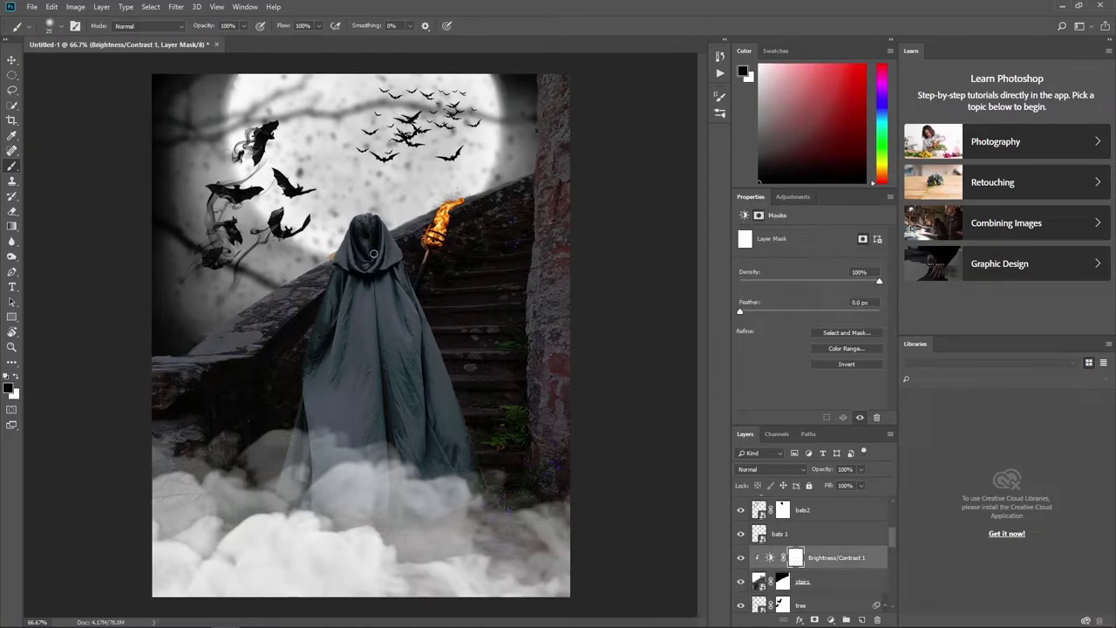
pyautogui.click(742, 557)
pyautogui.click(742, 557)
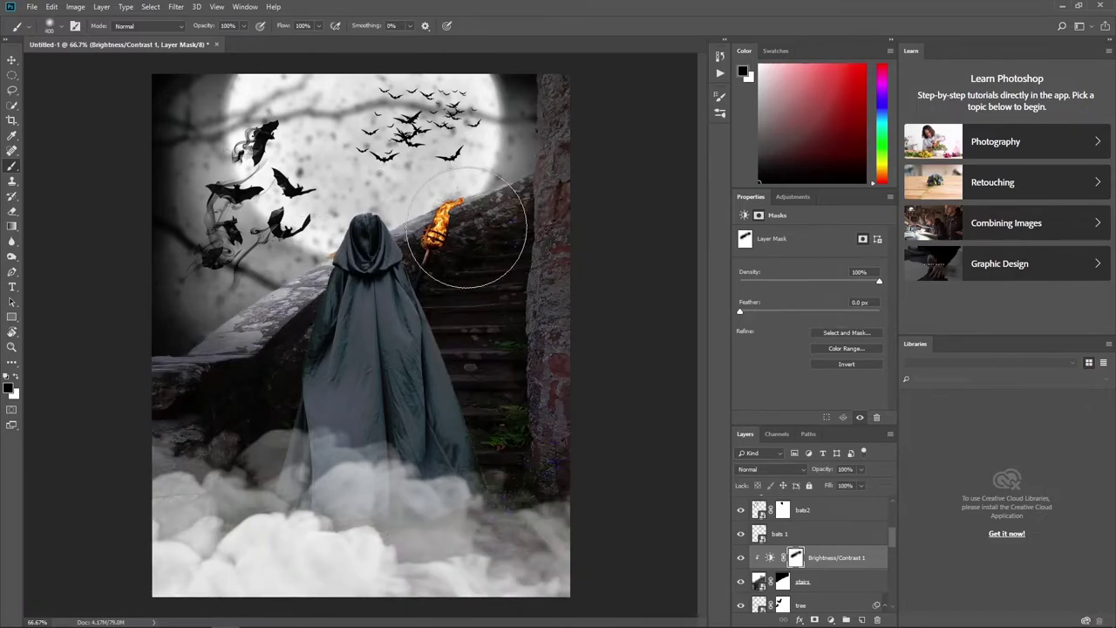
pyautogui.press(']')
pyautogui.press(']')
pyautogui.press(']')
pyautogui.moveTo(485, 224)
pyautogui.mouseDown()
pyautogui.moveTo(407, 337)
pyautogui.moveTo(448, 249)
pyautogui.moveTo(373, 323)
pyautogui.moveTo(324, 348)
pyautogui.mouseUp()
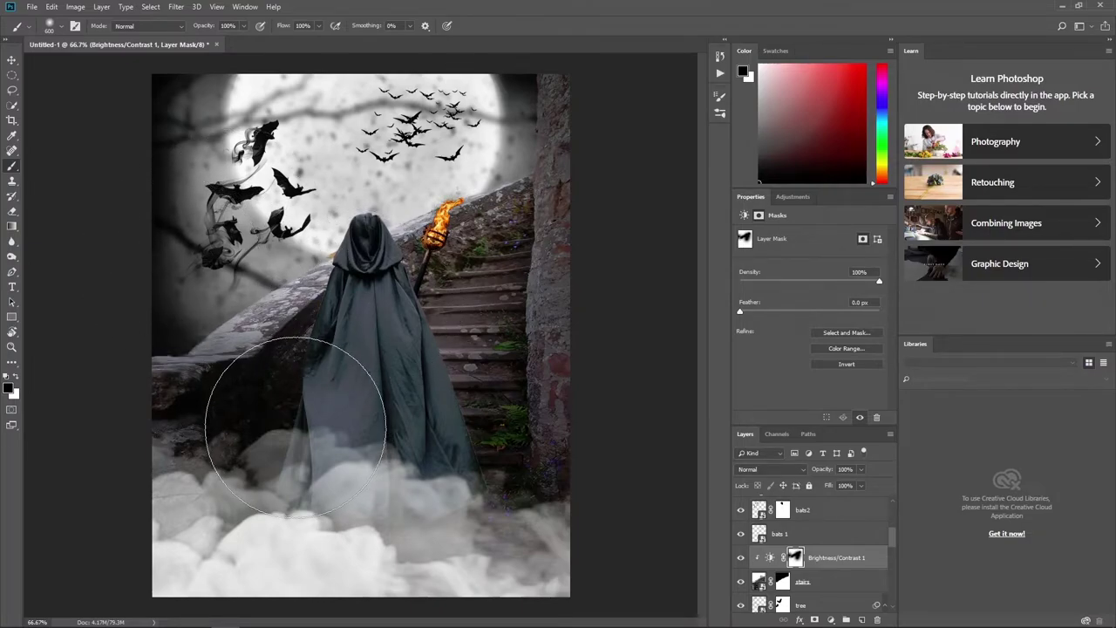
# Paint white to keep the wall left of the cloak and right stairs dark
pyautogui.press('x')
pyautogui.press('[')
pyautogui.press('[')
pyautogui.press('[')
pyautogui.press('[')
pyautogui.press('[')
pyautogui.press('[')
pyautogui.moveTo(217, 368); pyautogui.dragTo(244, 404)
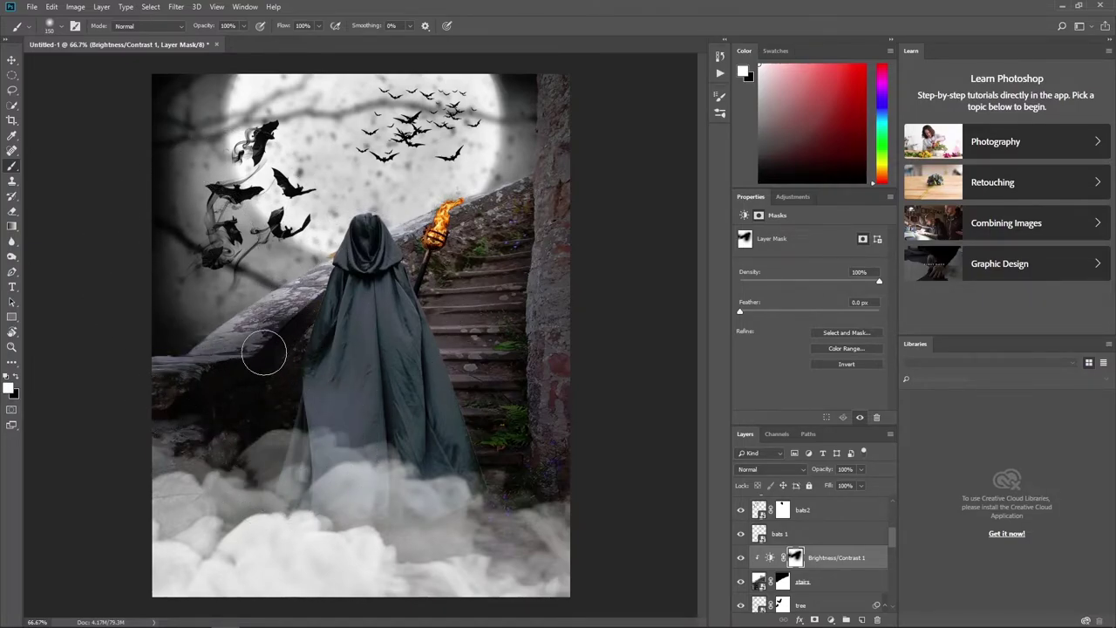
pyautogui.moveTo(528, 428)
pyautogui.mouseDown()
pyautogui.moveTo(491, 468)
pyautogui.moveTo(570, 219)
pyautogui.mouseUp()
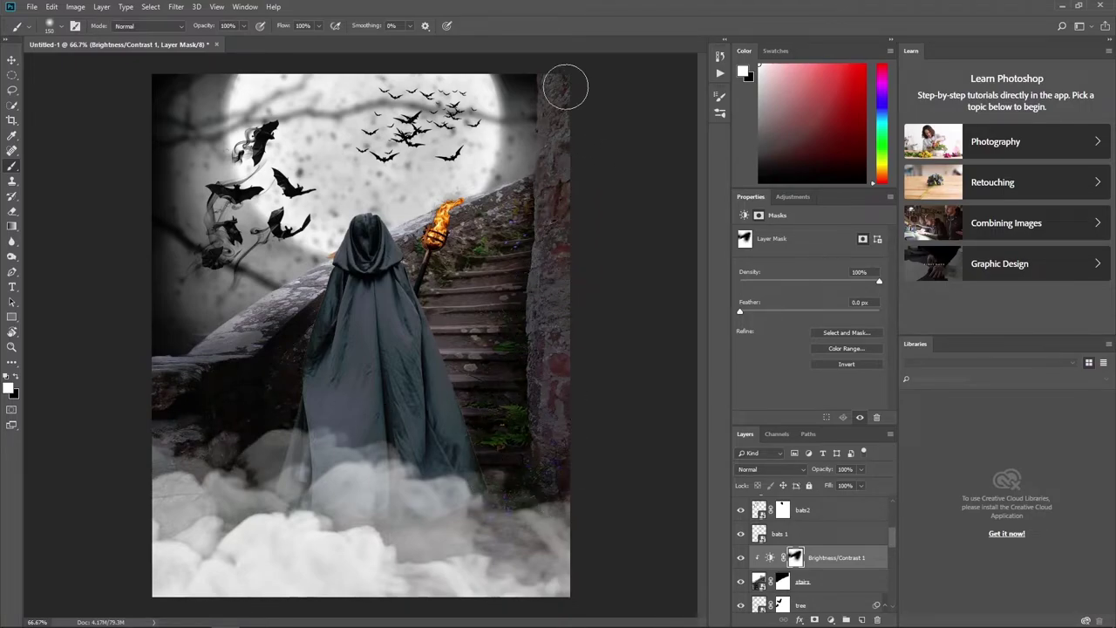
pyautogui.moveTo(613, 171); pyautogui.dragTo(520, 81)
pyautogui.hotkey('ctrl', 'z')
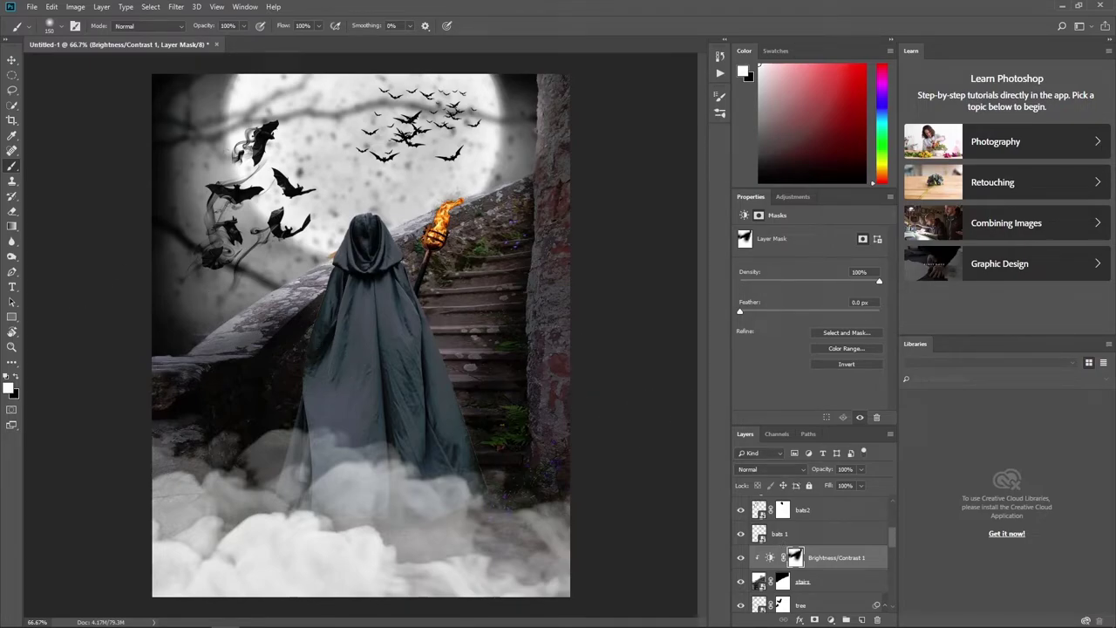
pyautogui.click(762, 533)
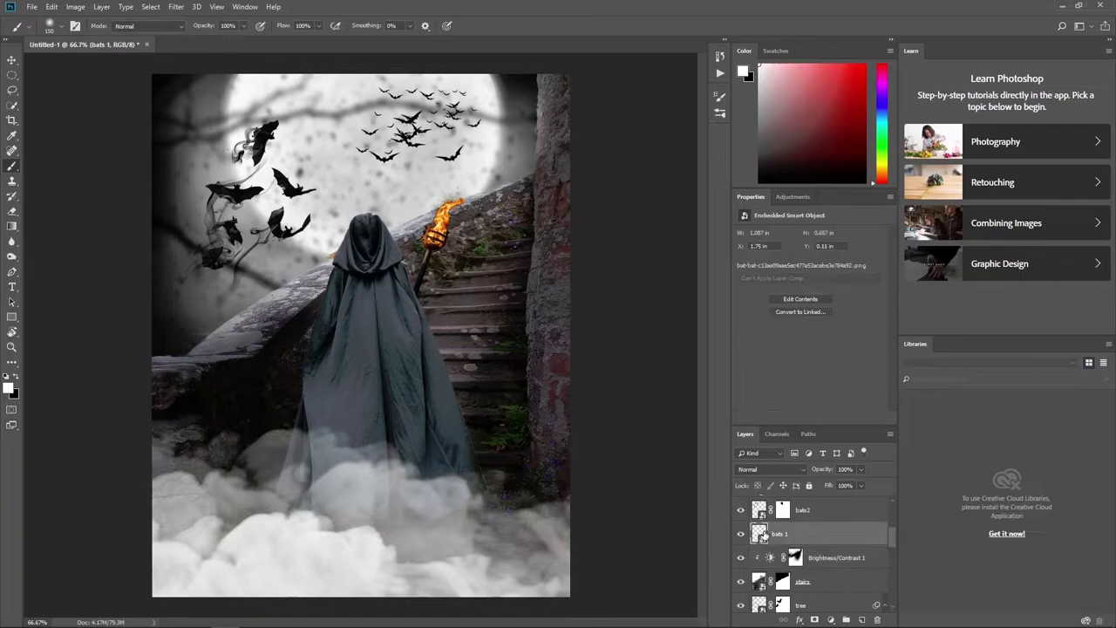
# Gaussian-blur bats 1 and paint its filter mask at 38% opacity to resharpen part of the flock
pyautogui.click(175, 6)
pyautogui.click(349, 181)
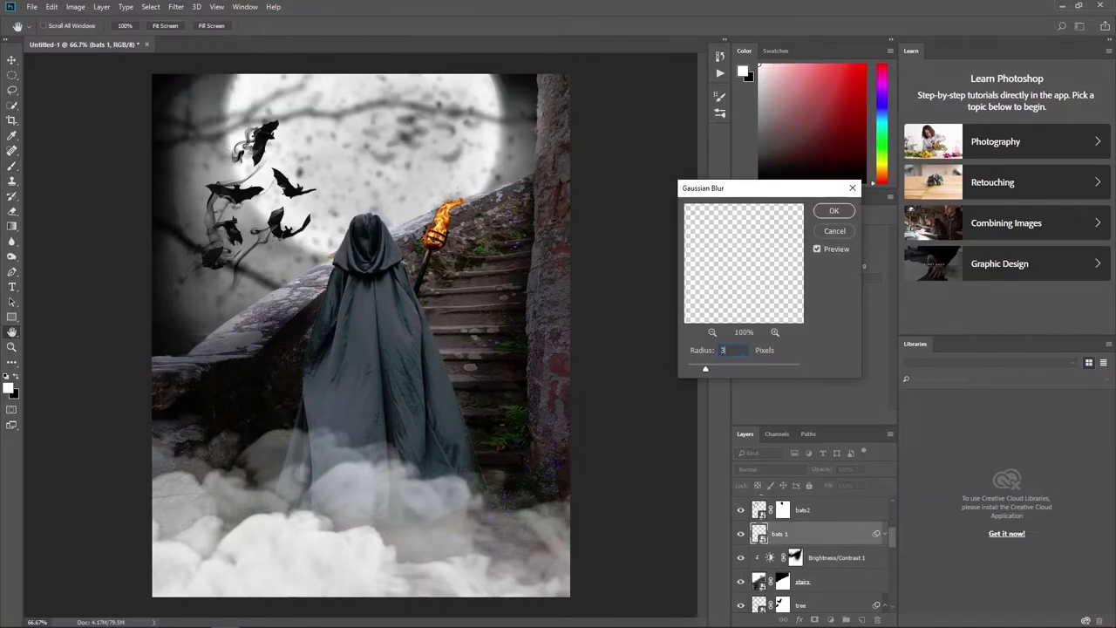
pyautogui.press('Return')
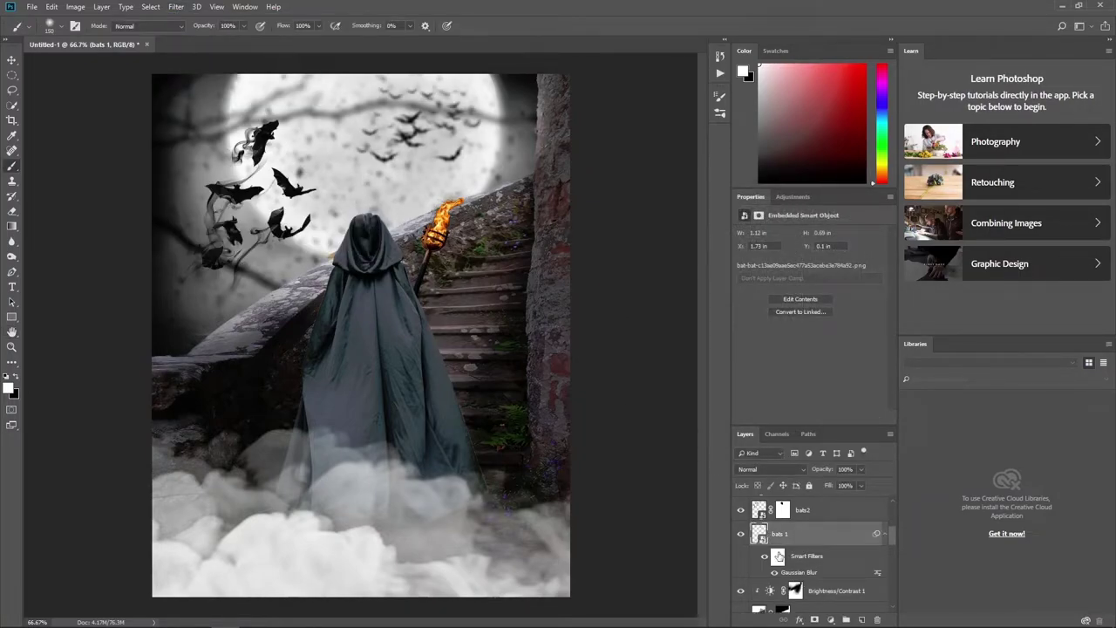
pyautogui.click(777, 555)
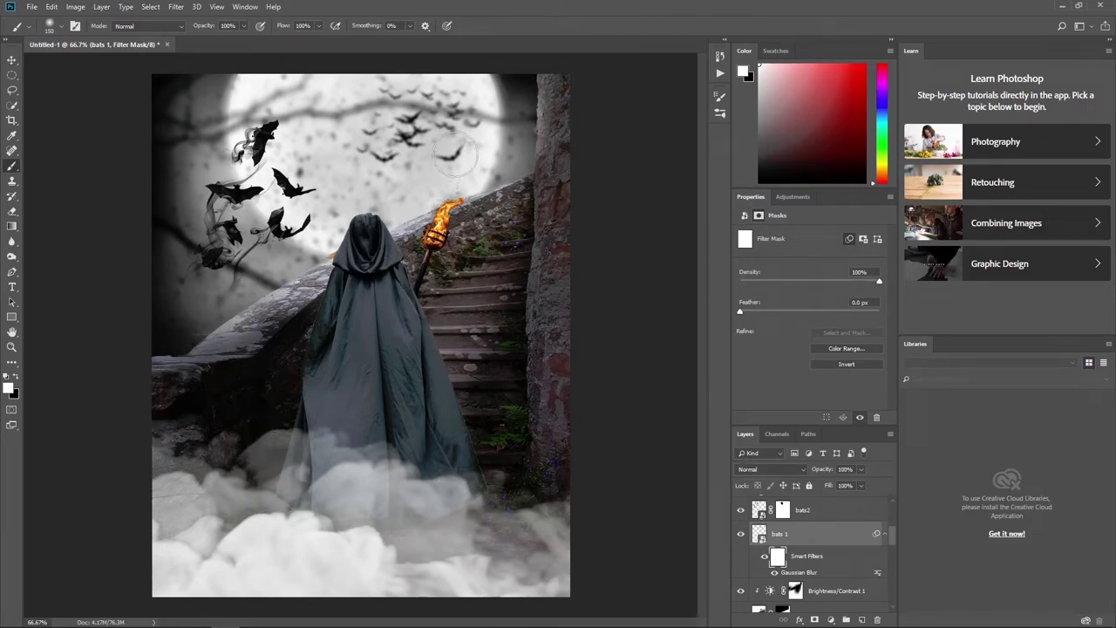
pyautogui.press('x')
pyautogui.moveTo(244, 25); pyautogui.dragTo(218, 41)
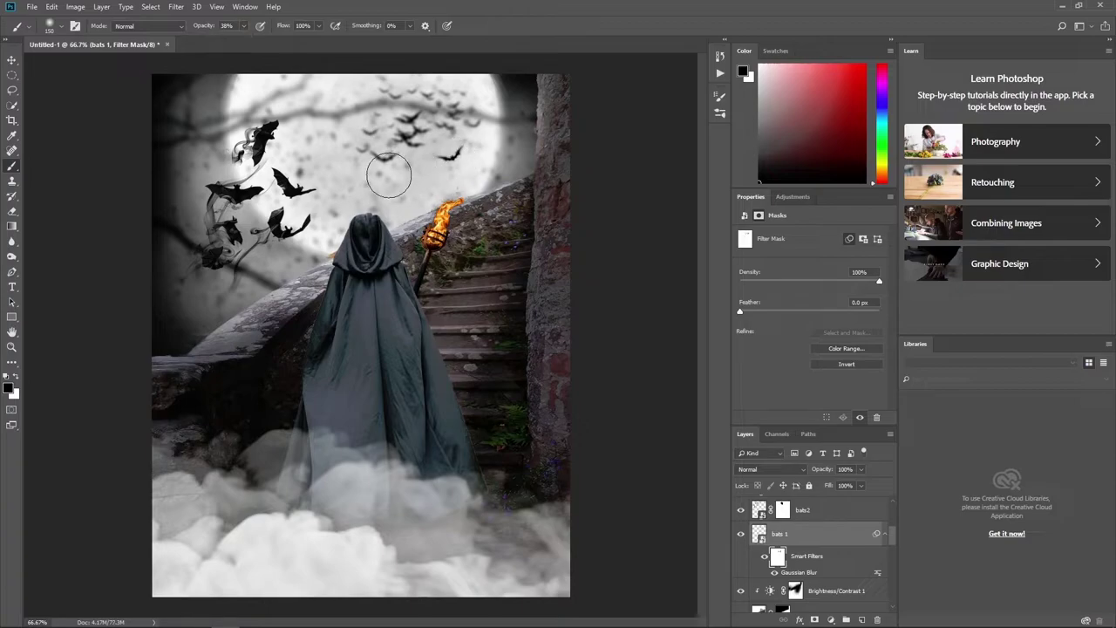
pyautogui.moveTo(389, 177); pyautogui.dragTo(446, 135)
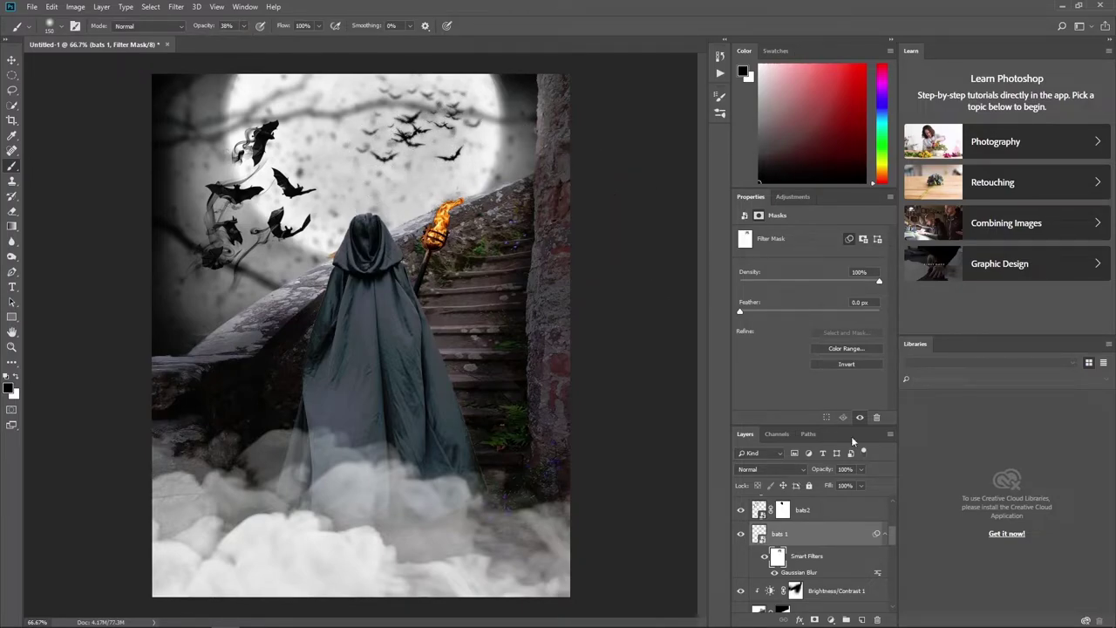
pyautogui.scroll(-2, 804, 530)
pyautogui.scroll(2, 802, 532)
# Blur bats2 by 2.3 px and paint one bat near the moon back to sharp
pyautogui.click(760, 510)
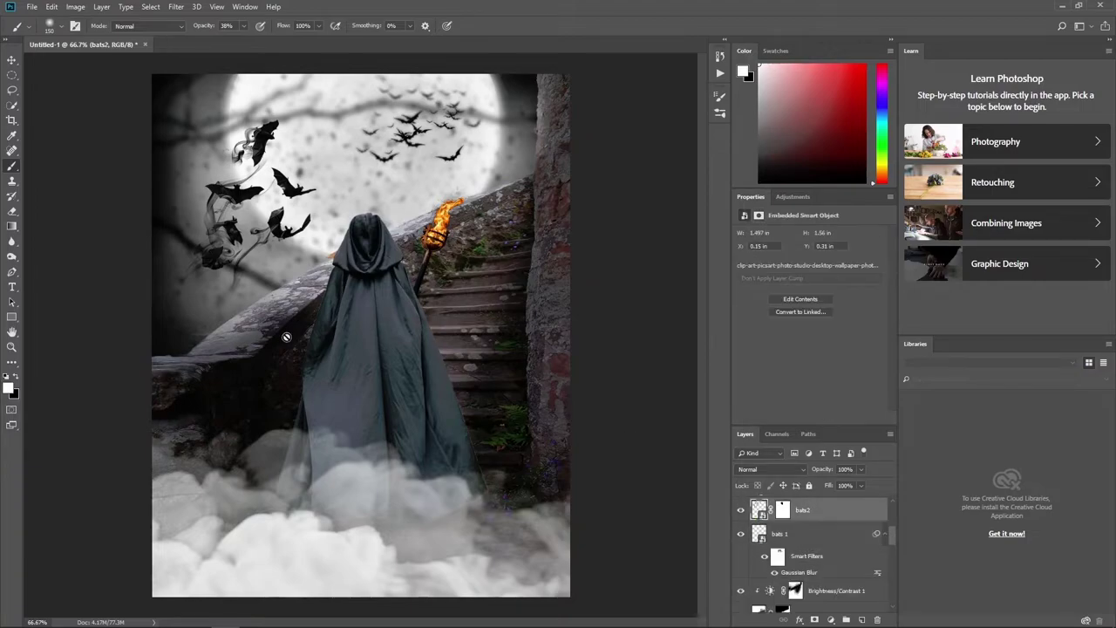
pyautogui.click(178, 9)
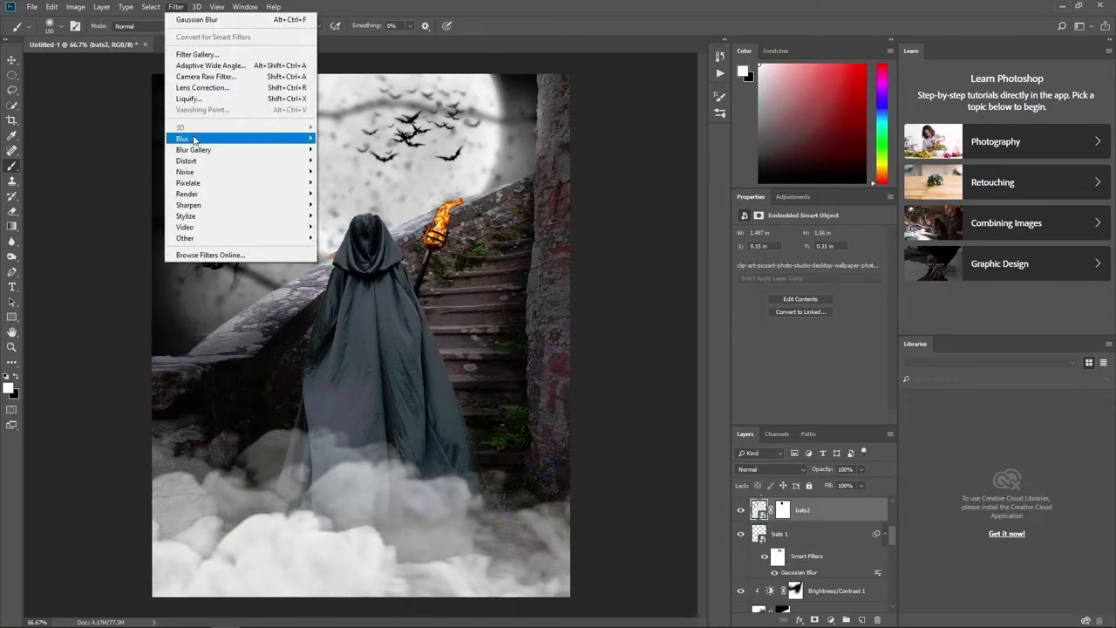
pyautogui.click(344, 183)
pyautogui.write('2.3')
pyautogui.press('Return')
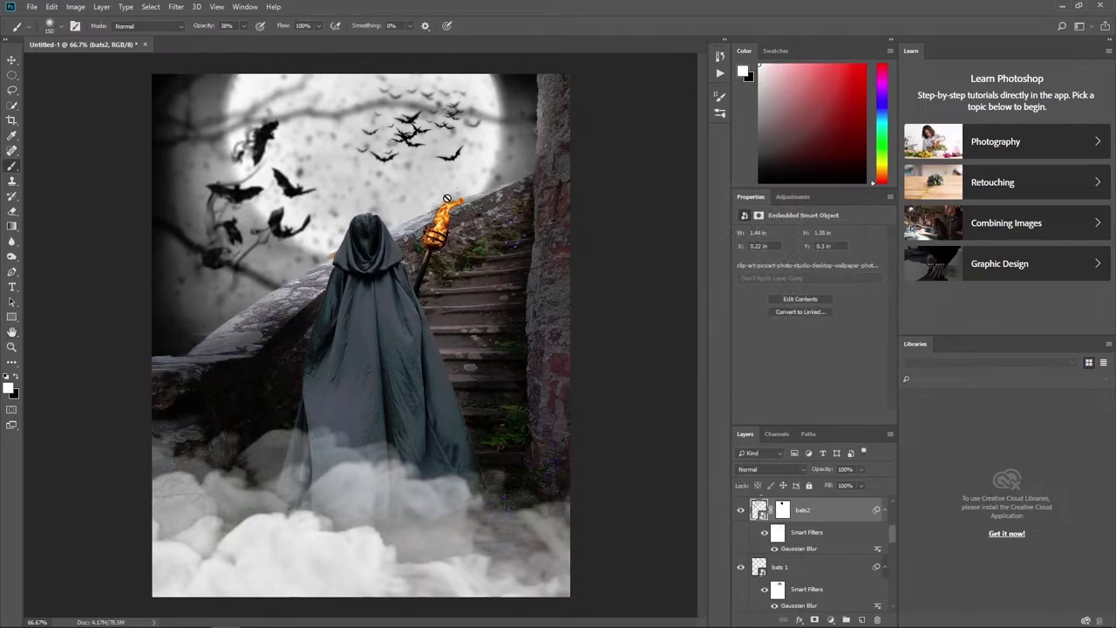
pyautogui.press('[')
pyautogui.press('[')
pyautogui.press('[')
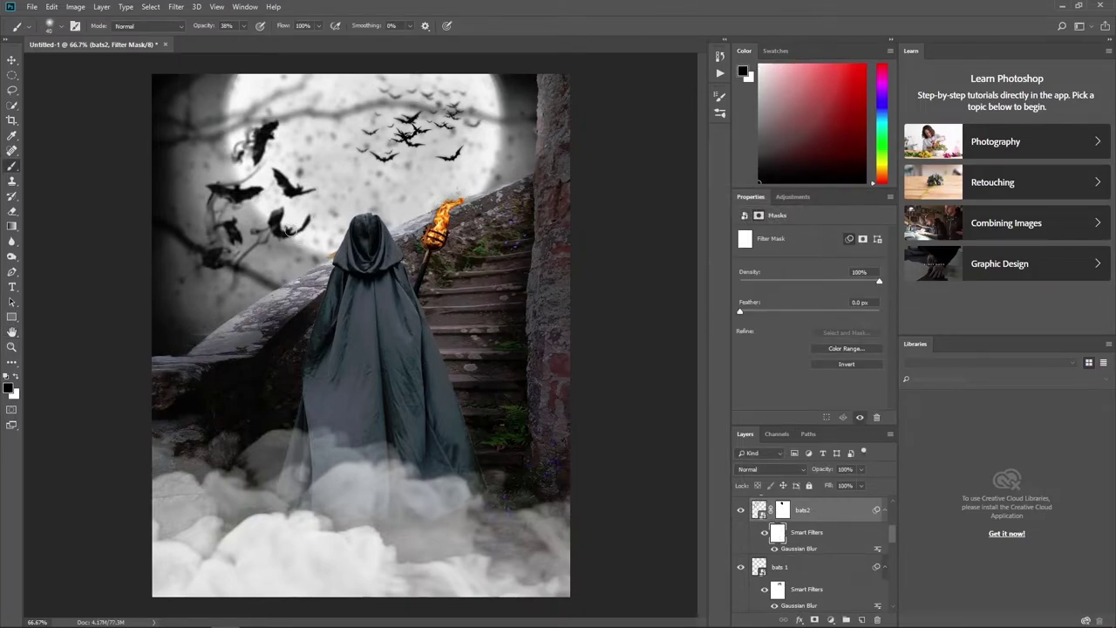
pyautogui.moveTo(297, 186); pyautogui.dragTo(283, 141)
# Add a Color Balance layer above particles with midtones Cyan -32 and Blue +32
pyautogui.moveTo(894, 534); pyautogui.dragTo(898, 511)
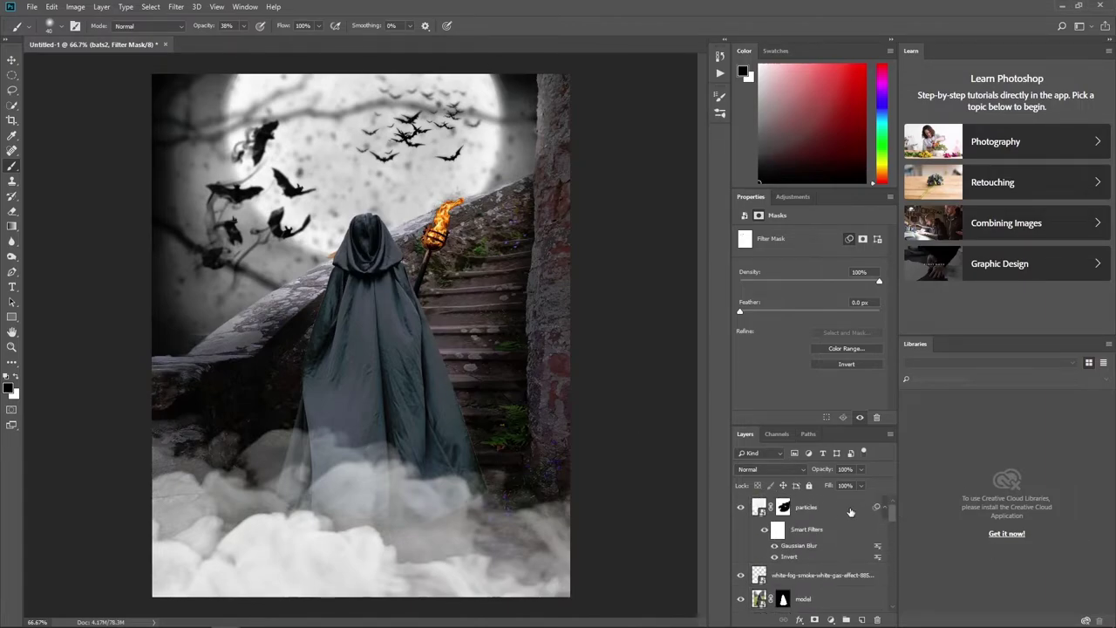
pyautogui.click(850, 511)
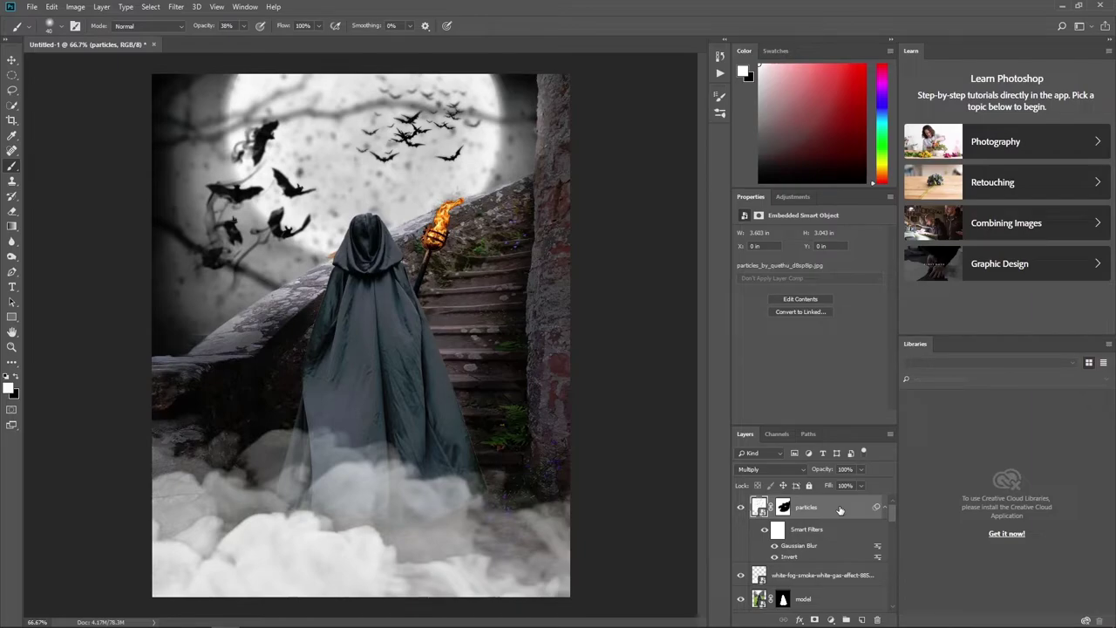
pyautogui.click(830, 619)
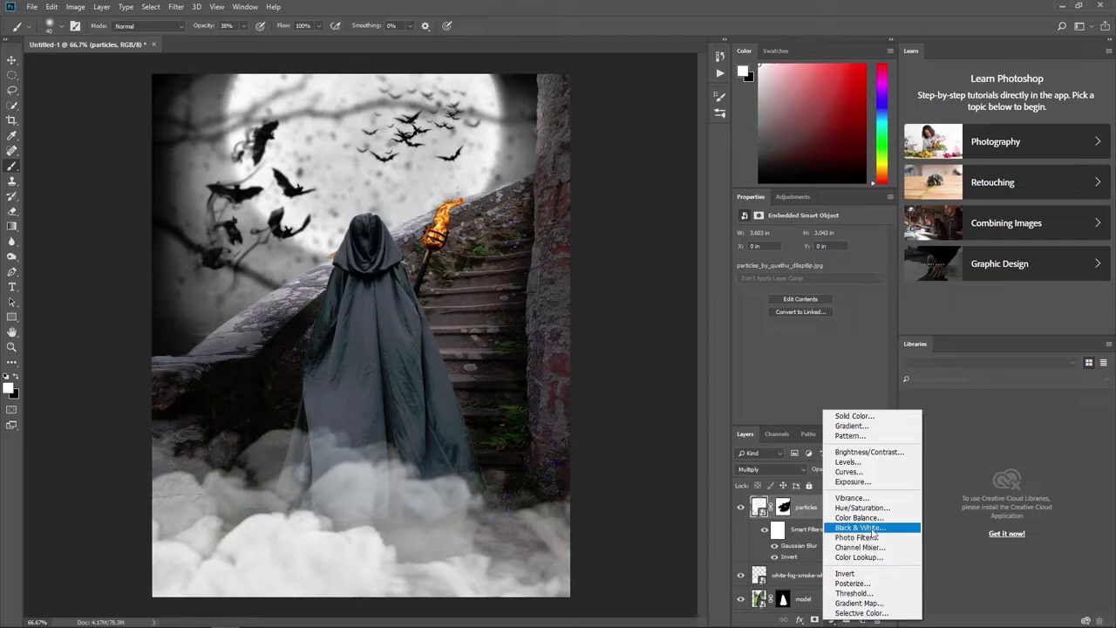
pyautogui.click(863, 517)
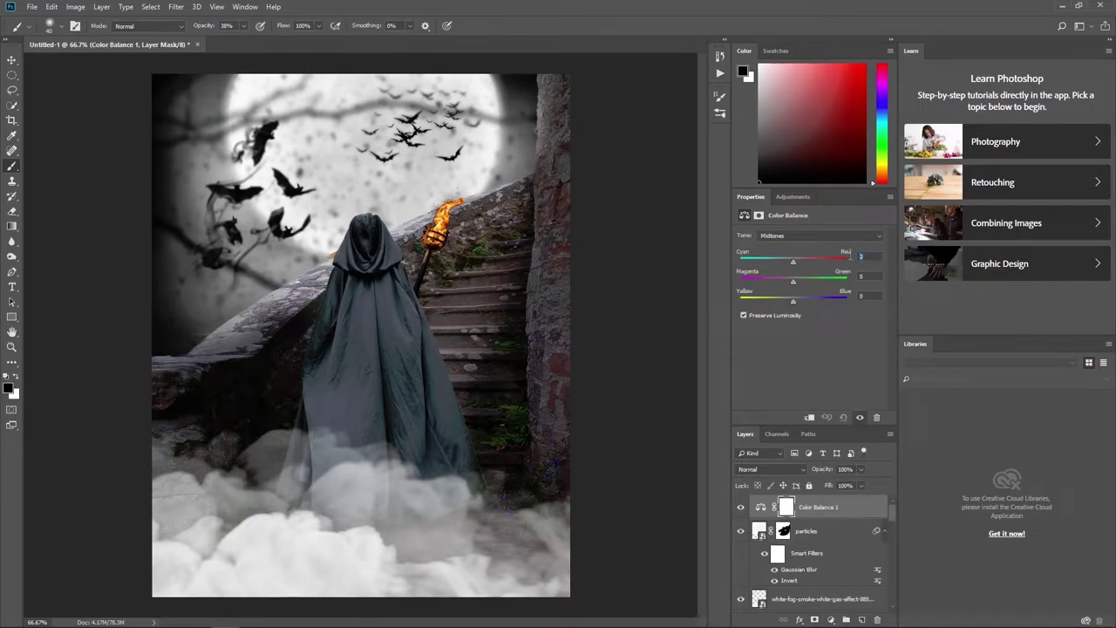
pyautogui.write('-32')
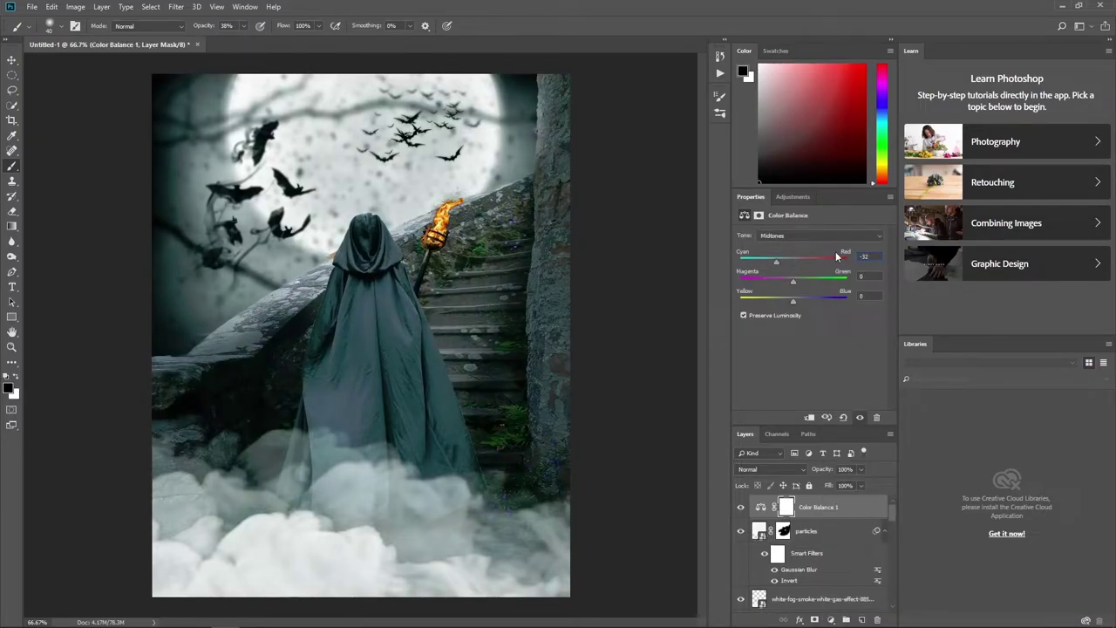
pyautogui.write('32')
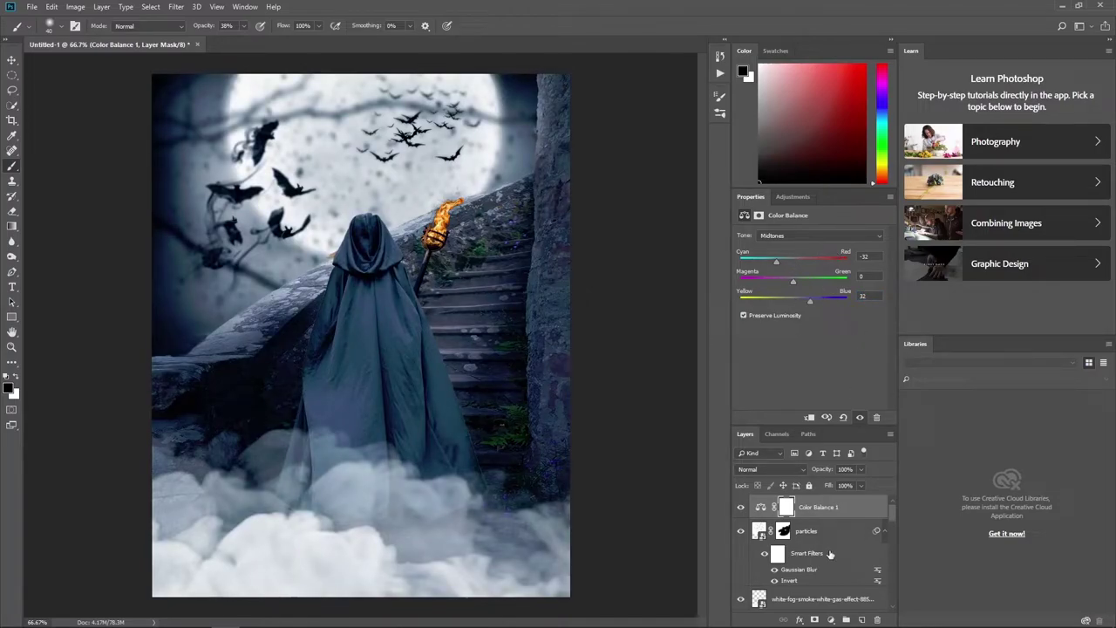
pyautogui.click(830, 619)
# Add a Gradient Map and set its left colour stop to dusty pink
pyautogui.click(858, 603)
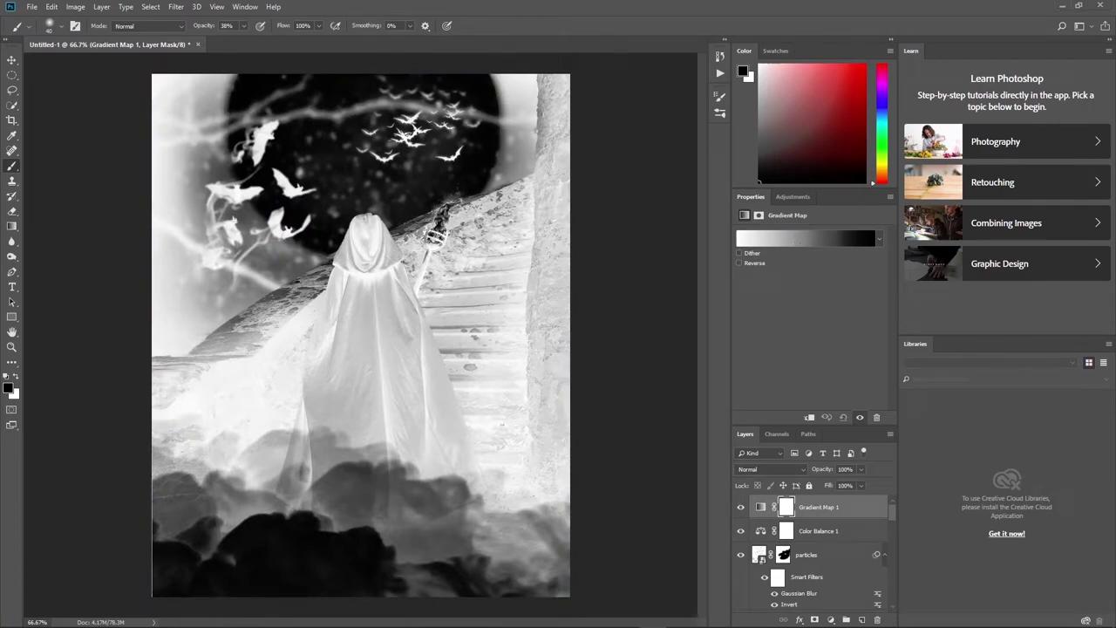
pyautogui.click(811, 239)
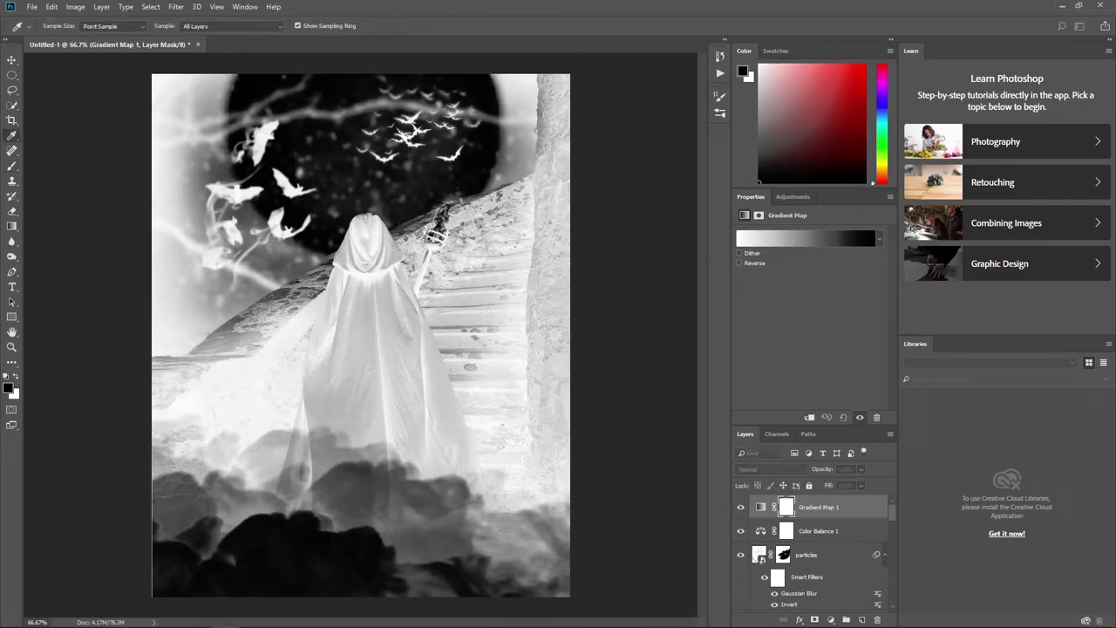
pyautogui.click(471, 369)
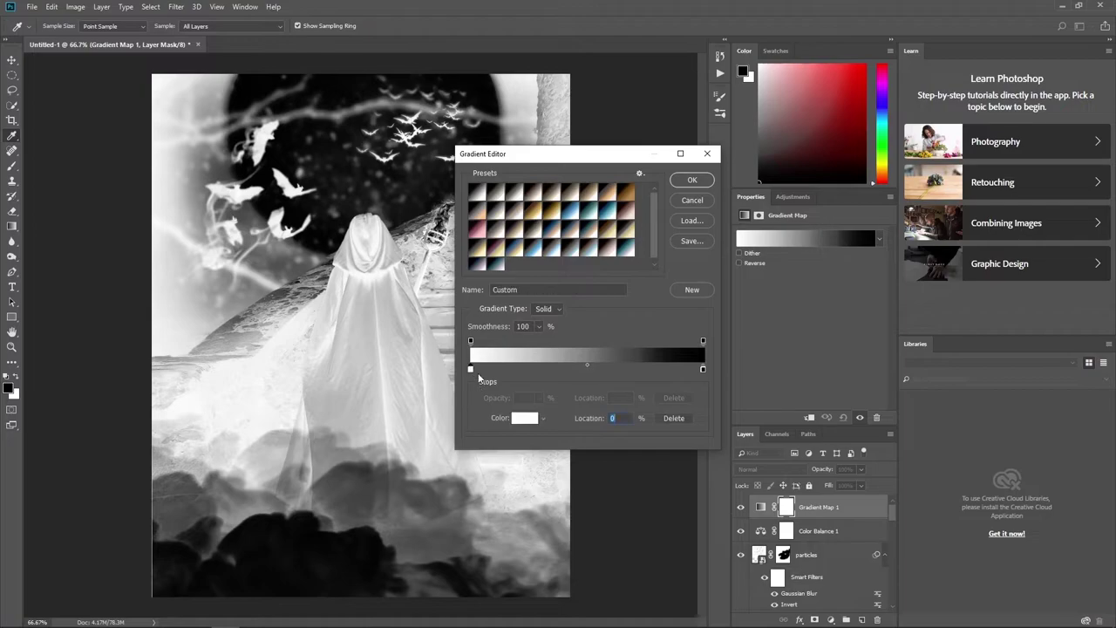
pyautogui.click(524, 417)
pyautogui.click(353, 239)
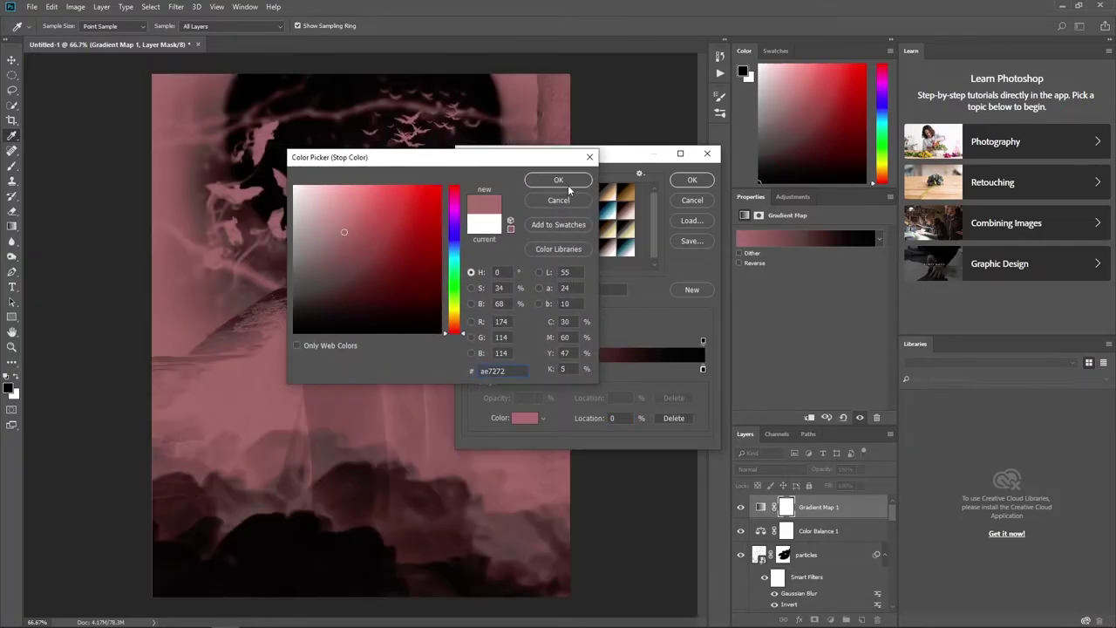
pyautogui.click(562, 185)
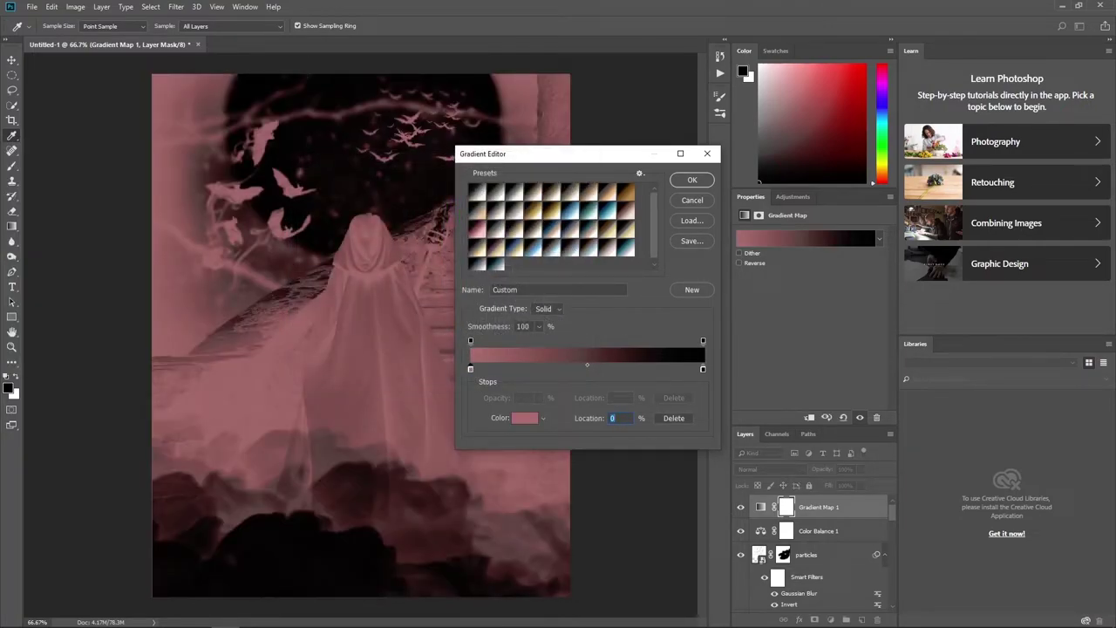
# Set the right stop to light green and blend the Gradient Map in Soft Light
pyautogui.click(703, 370)
pyautogui.click(524, 418)
pyautogui.click(339, 204)
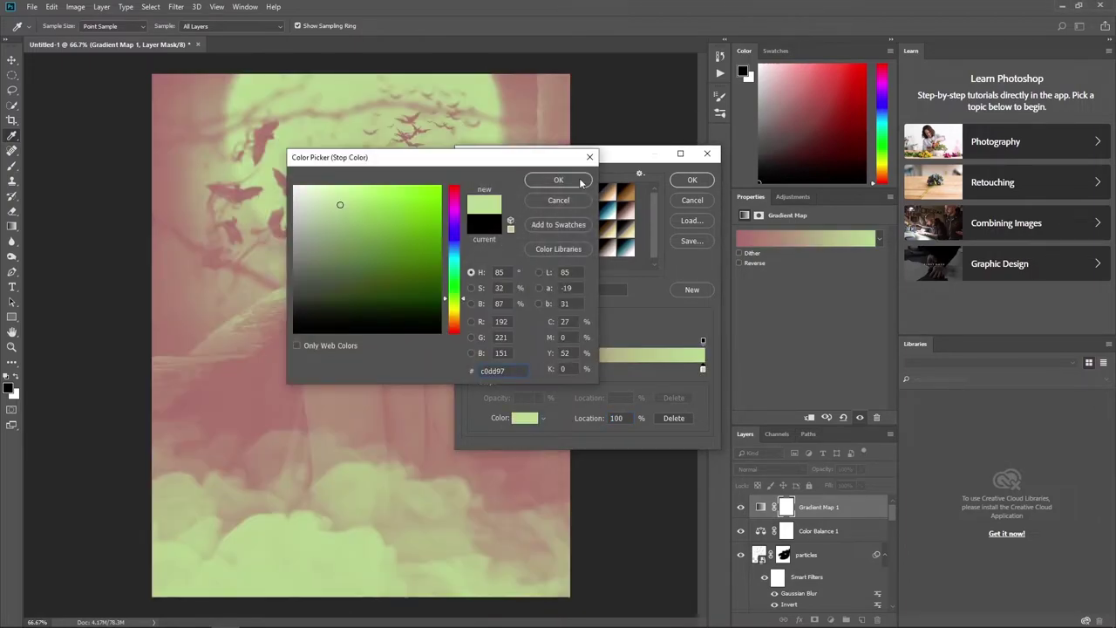
pyautogui.click(578, 181)
pyautogui.click(691, 180)
pyautogui.click(769, 469)
pyautogui.click(761, 333)
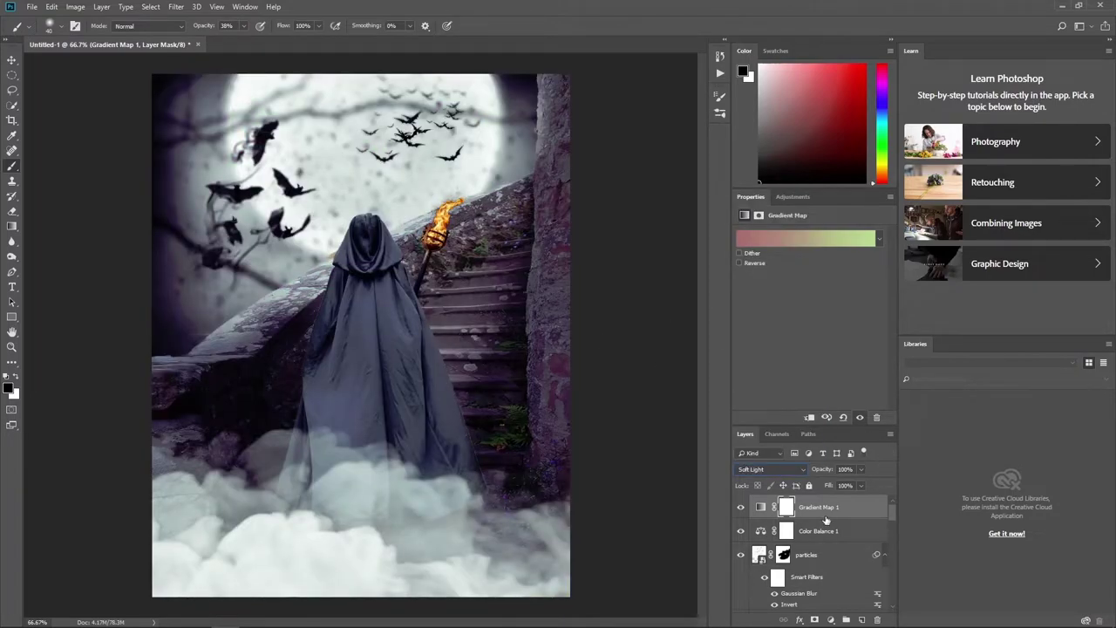
# Add a Curves adjustment with a point at input 149, output 84
pyautogui.click(830, 619)
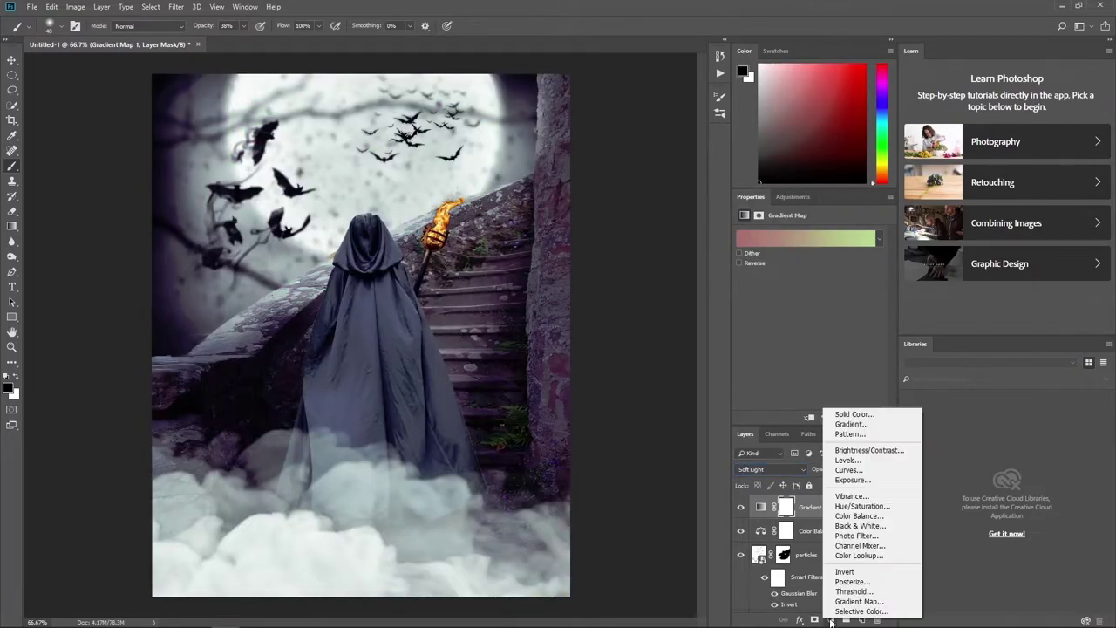
pyautogui.click(856, 471)
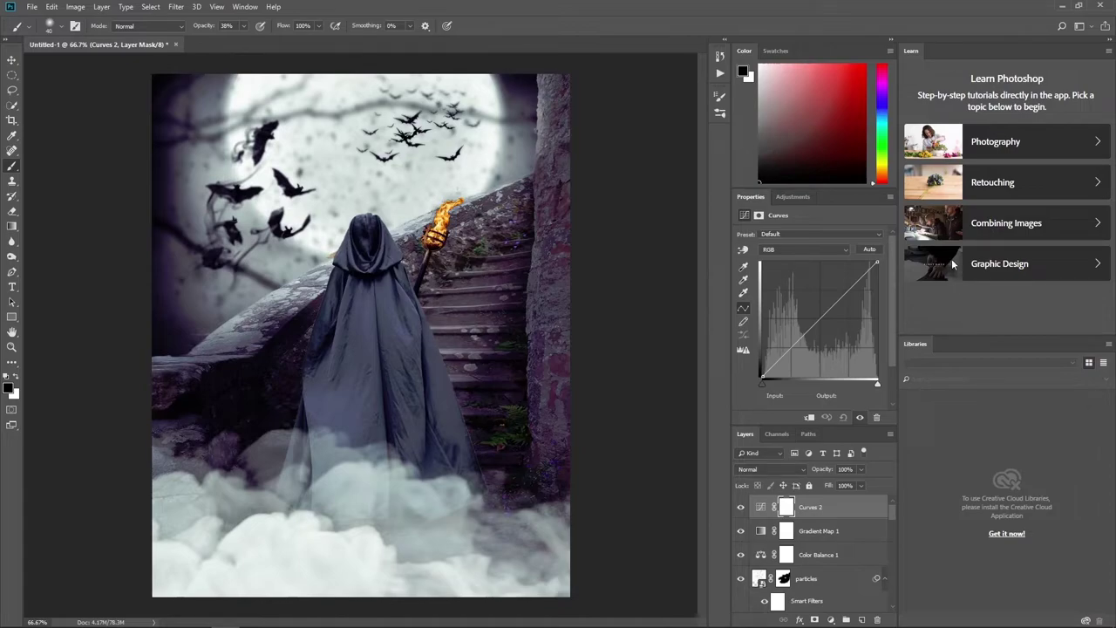
pyautogui.moveTo(826, 313); pyautogui.dragTo(827, 328)
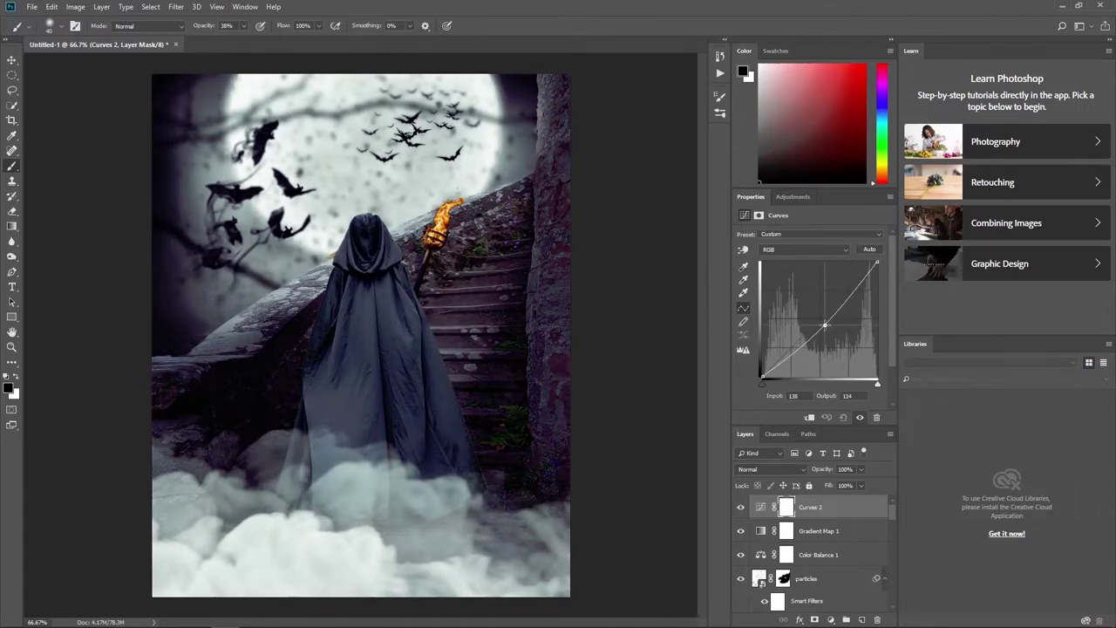
pyautogui.write('149')
pyautogui.press('Tab')
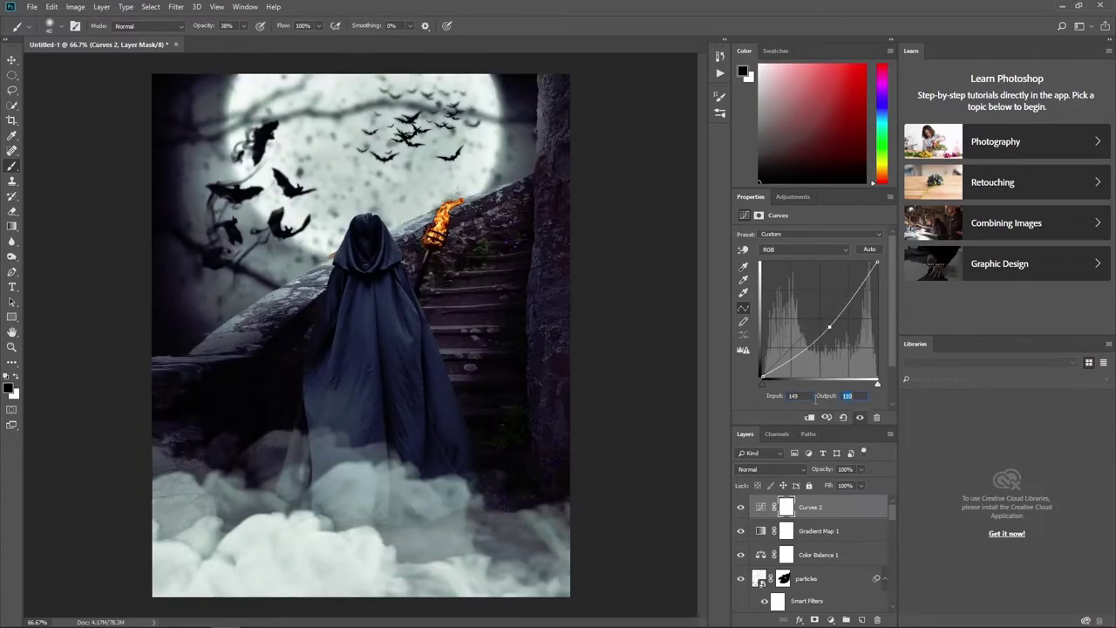
pyautogui.write('84')
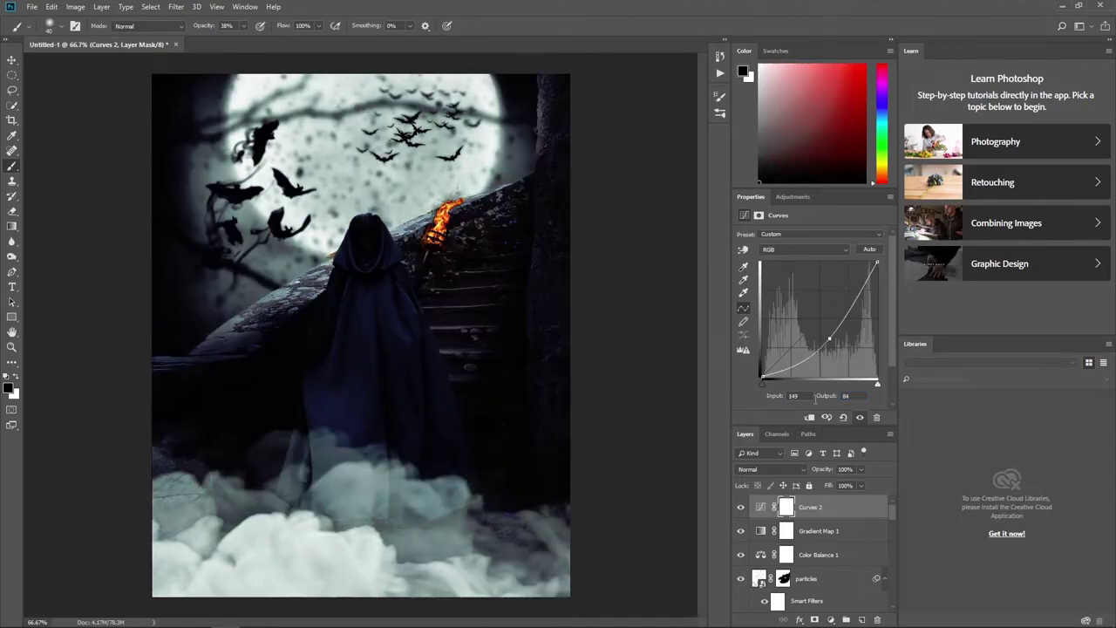
# Paint the Curves 2 mask to keep the moon and cloak brighter, with a touch restored on the back
pyautogui.click(787, 507)
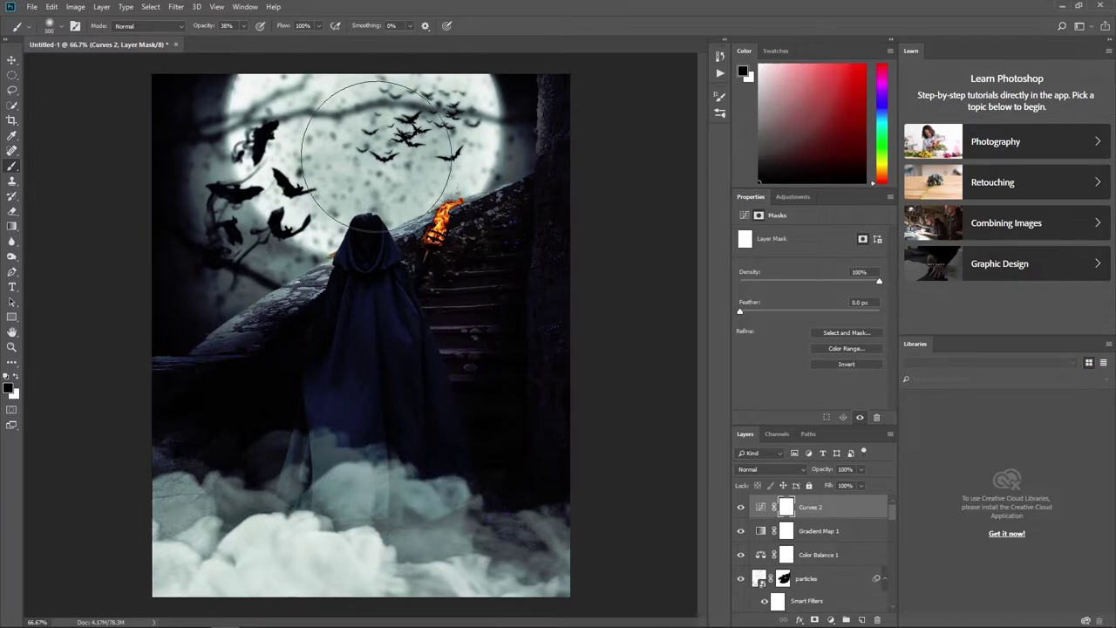
pyautogui.press(']')
pyautogui.press(']')
pyautogui.press(']')
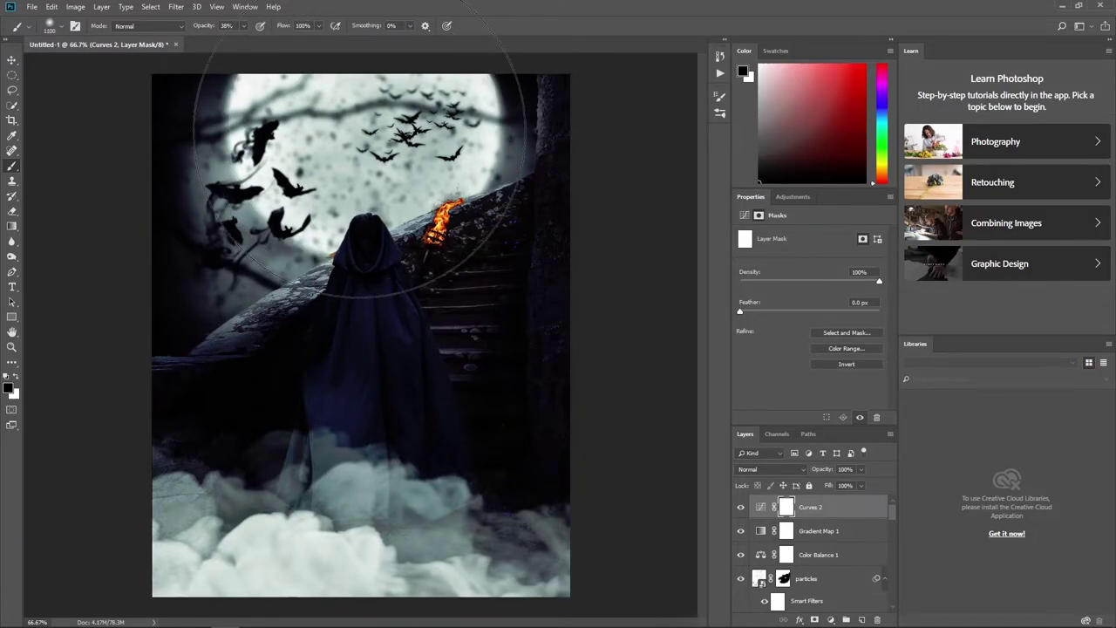
pyautogui.moveTo(364, 122); pyautogui.dragTo(361, 87)
pyautogui.moveTo(243, 25); pyautogui.dragTo(283, 39)
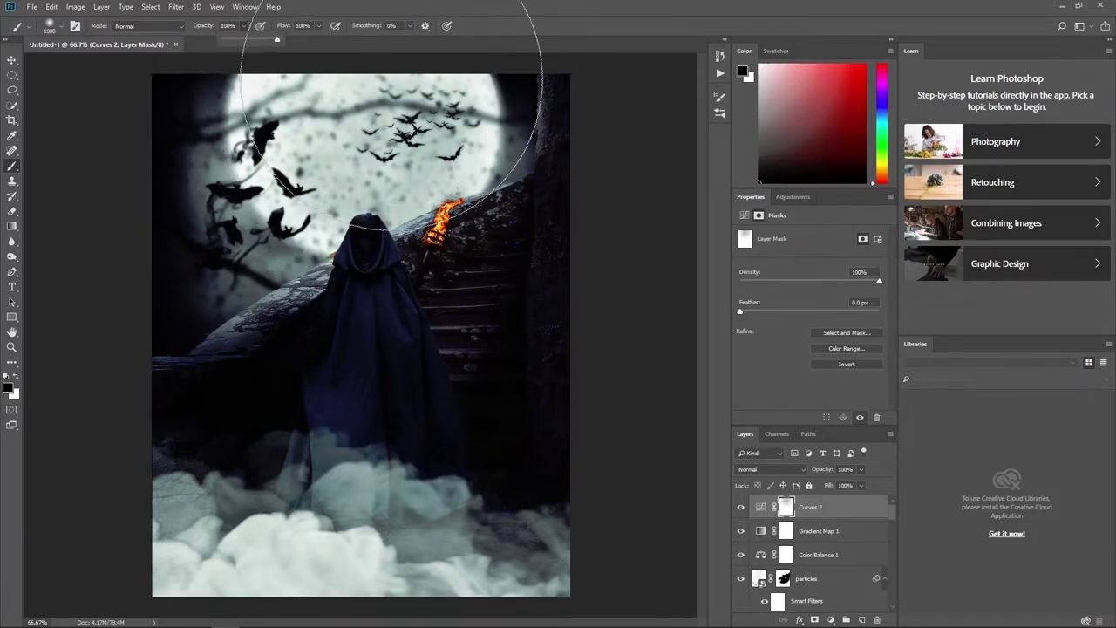
pyautogui.click(383, 148)
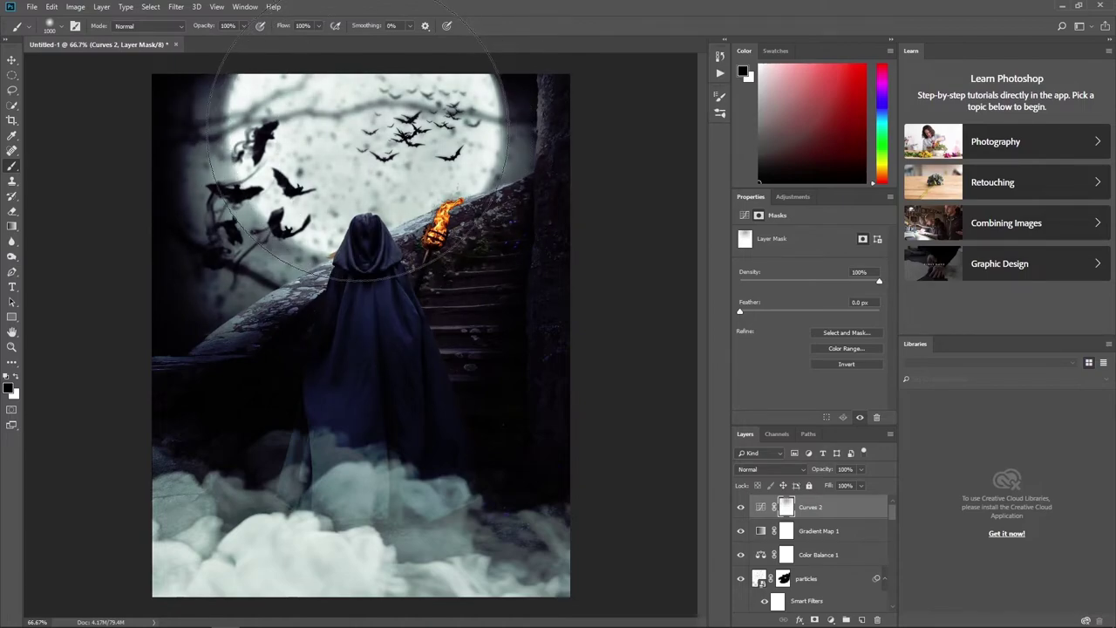
pyautogui.press('[')
pyautogui.press('[')
pyautogui.press('[')
pyautogui.press('[')
pyautogui.press('[')
pyautogui.press('[')
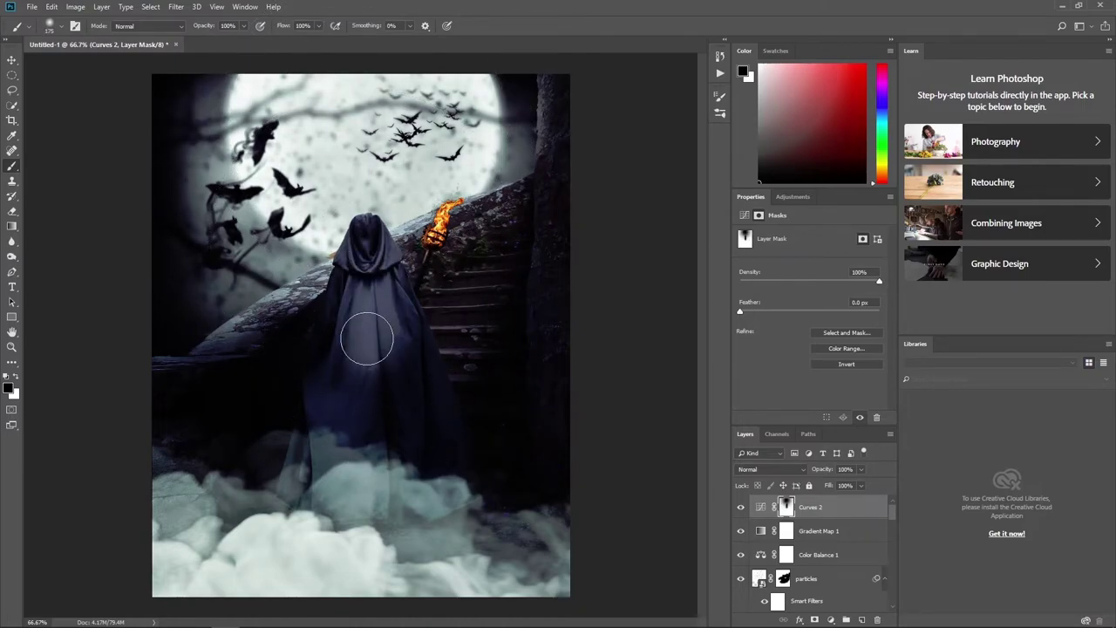
pyautogui.click(243, 25)
pyautogui.moveTo(217, 44); pyautogui.dragTo(207, 40)
pyautogui.moveTo(341, 261)
pyautogui.mouseDown()
pyautogui.moveTo(406, 349)
pyautogui.moveTo(383, 356)
pyautogui.moveTo(402, 398)
pyautogui.moveTo(322, 485)
pyautogui.moveTo(343, 386)
pyautogui.moveTo(424, 456)
pyautogui.moveTo(339, 384)
pyautogui.mouseUp()
pyautogui.press('x')
pyautogui.press('x')
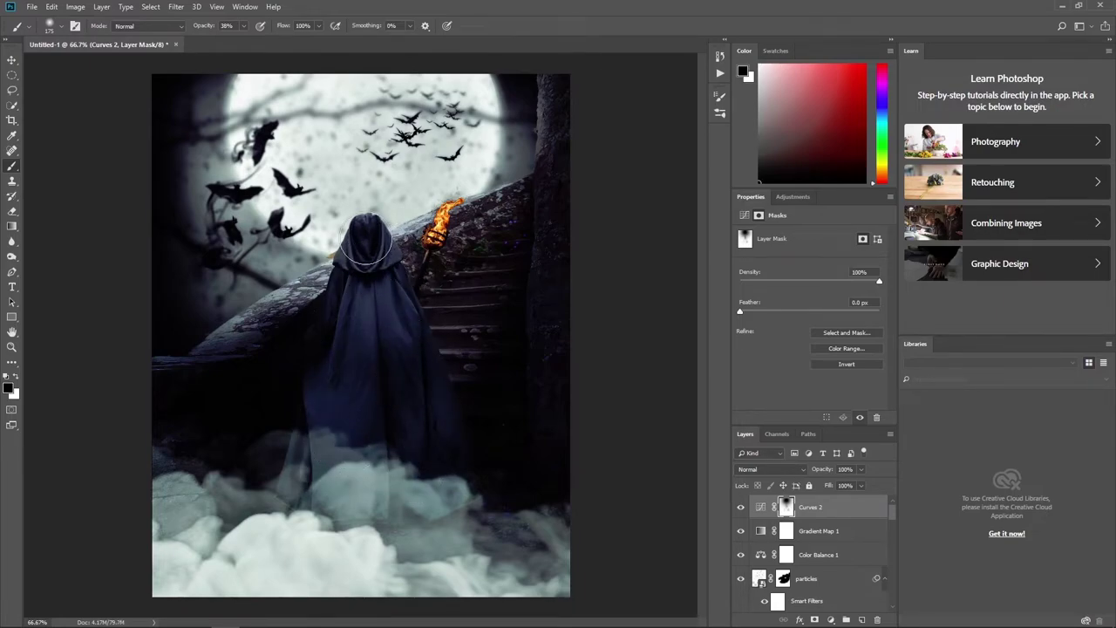
pyautogui.moveTo(369, 326)
pyautogui.mouseDown()
pyautogui.moveTo(366, 392)
pyautogui.moveTo(391, 313)
pyautogui.moveTo(399, 383)
pyautogui.moveTo(412, 360)
pyautogui.moveTo(403, 319)
pyautogui.moveTo(336, 361)
pyautogui.moveTo(381, 379)
pyautogui.moveTo(368, 388)
pyautogui.mouseUp()
# Add a Vibrance adjustment above Curves 2 set to 70
pyautogui.click(760, 507)
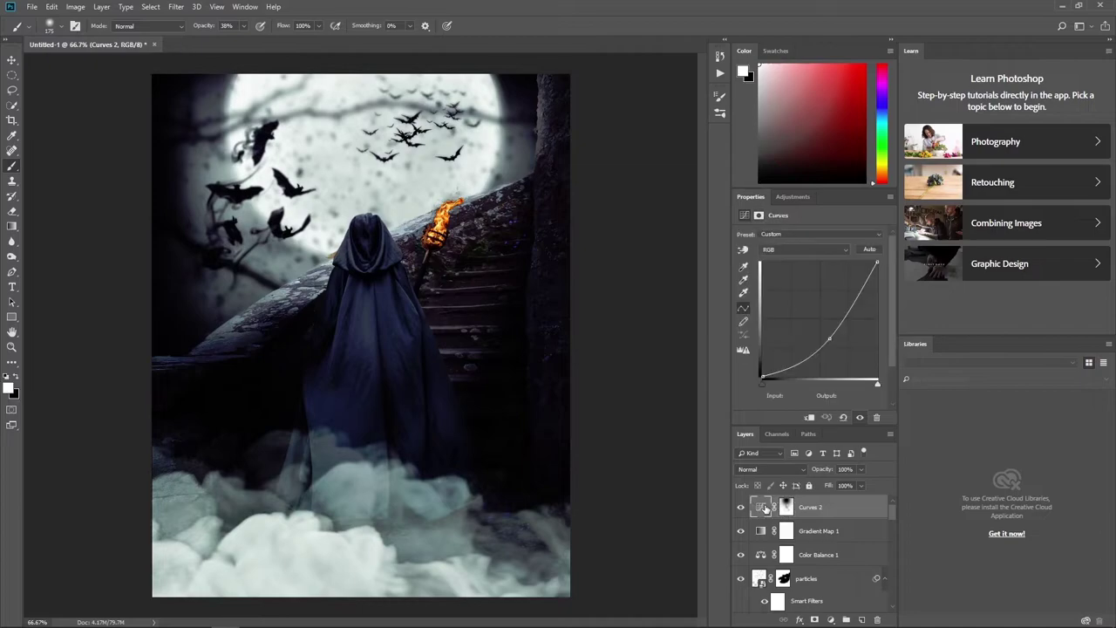
pyautogui.click(830, 619)
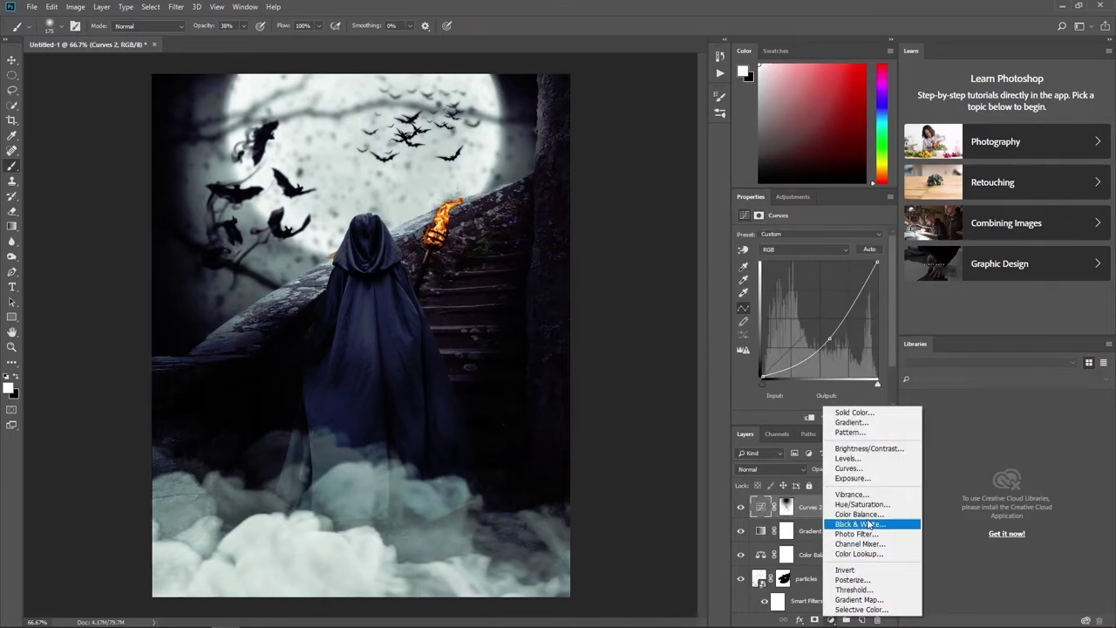
pyautogui.click(857, 499)
pyautogui.click(862, 233)
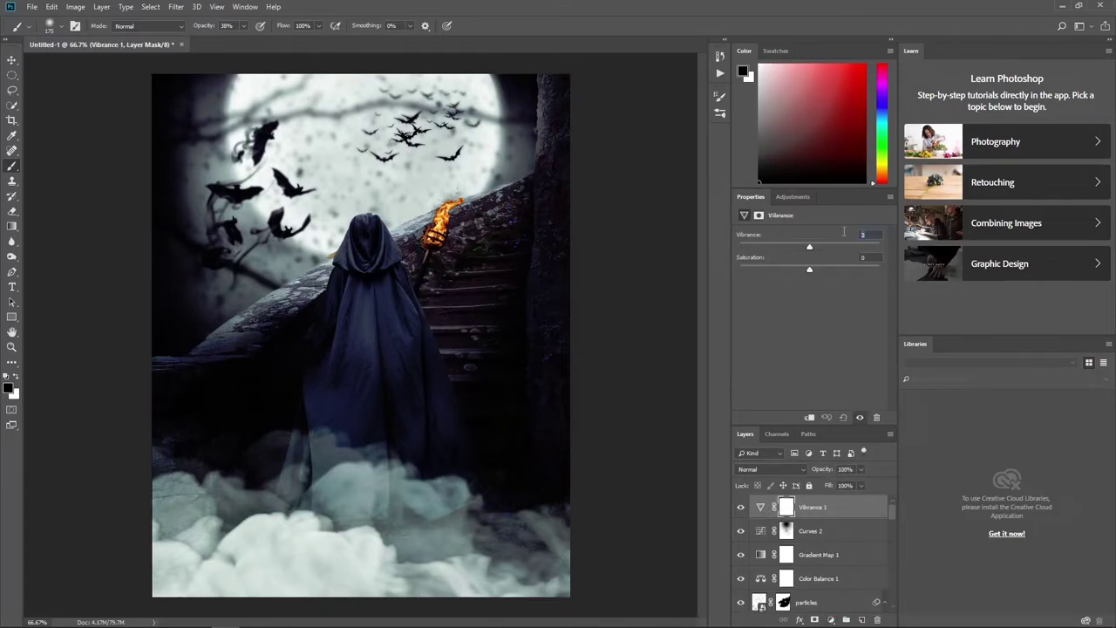
pyautogui.write('0')
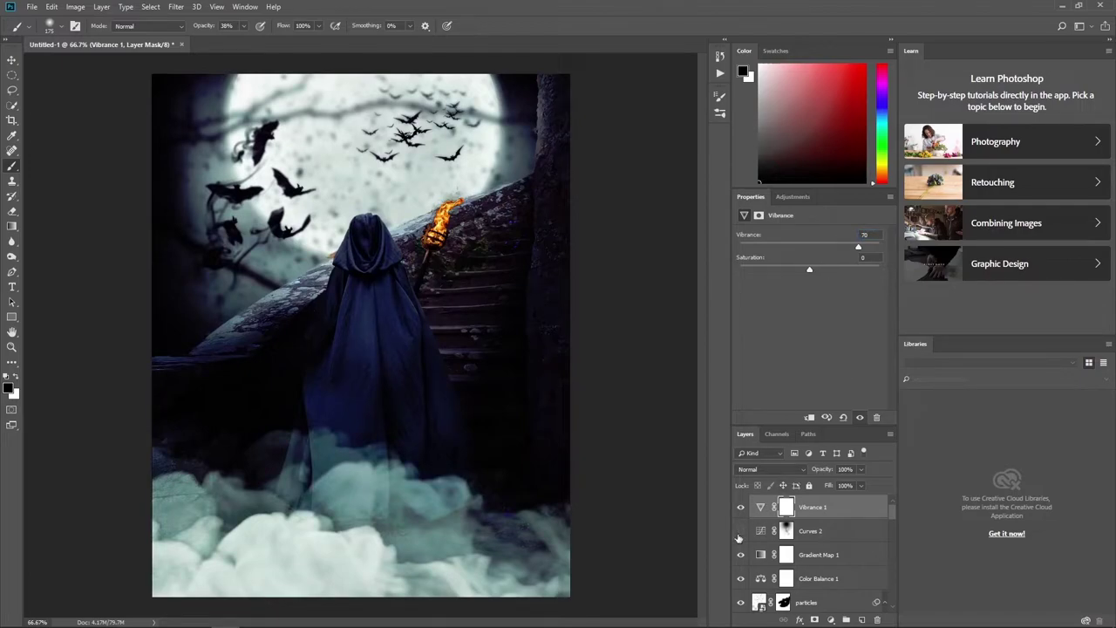
pyautogui.press('Return')
# Add a Hue/Saturation layer with Saturation +3, then a default Curves layer on top
pyautogui.click(830, 619)
pyautogui.click(859, 504)
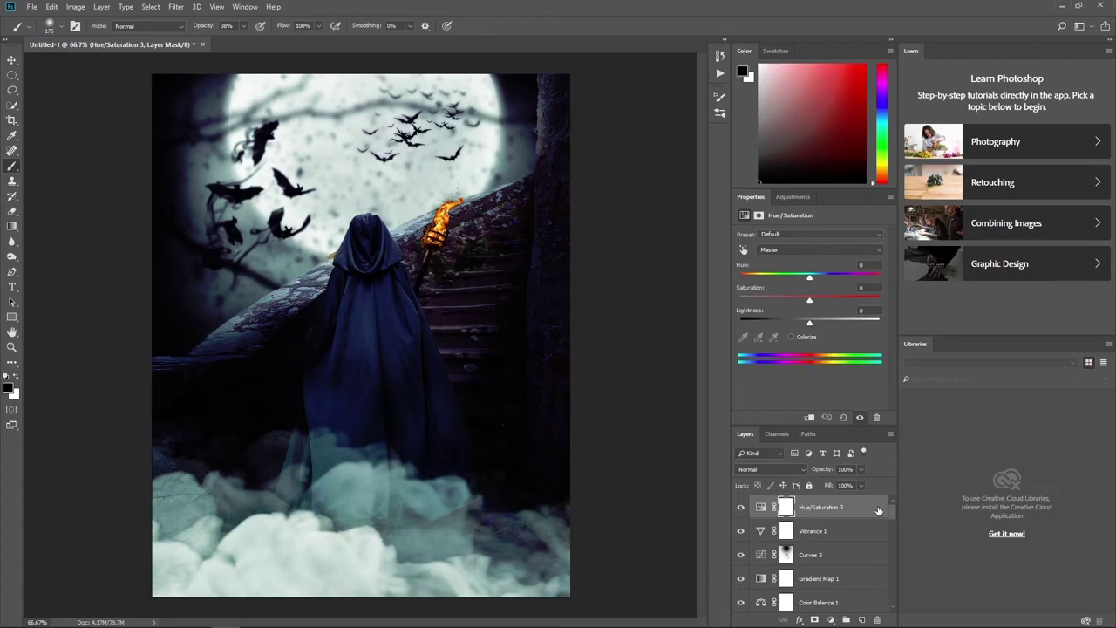
pyautogui.write('3')
pyautogui.press('Return')
pyautogui.click(830, 619)
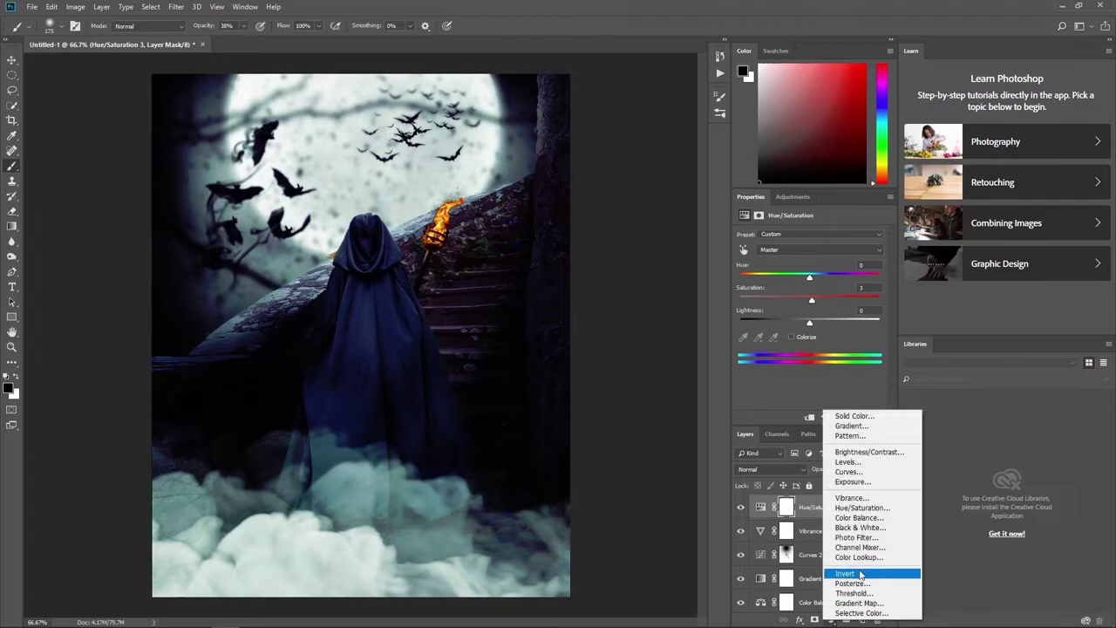
pyautogui.click(870, 474)
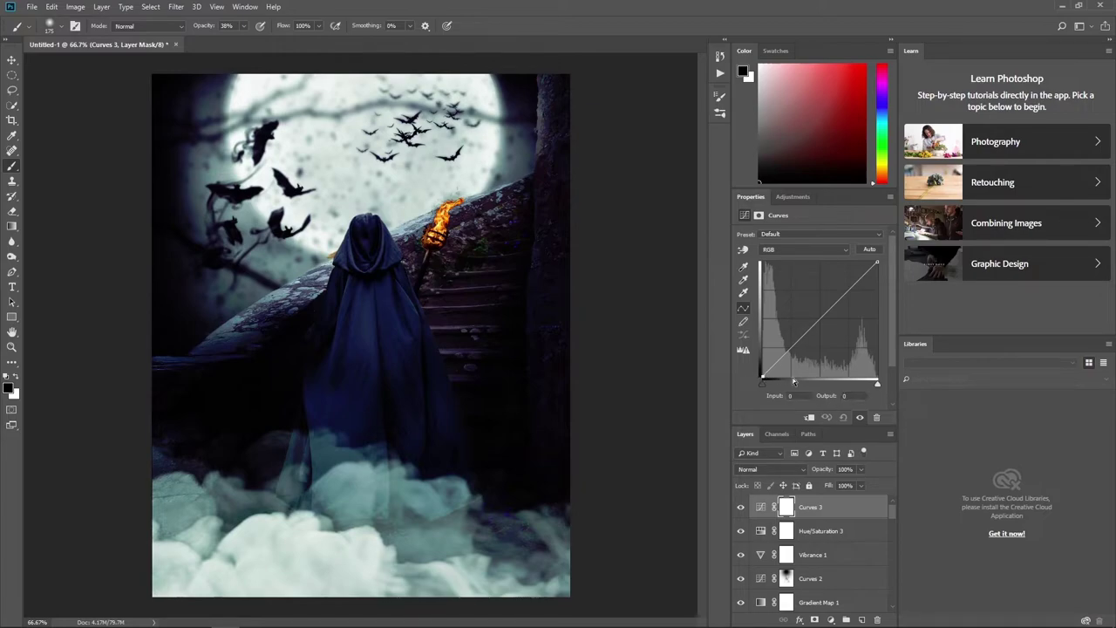
# Lift the Curves 3 black point to output 39 and add a midtone point at output 125
pyautogui.write('39')
pyautogui.press('Return')
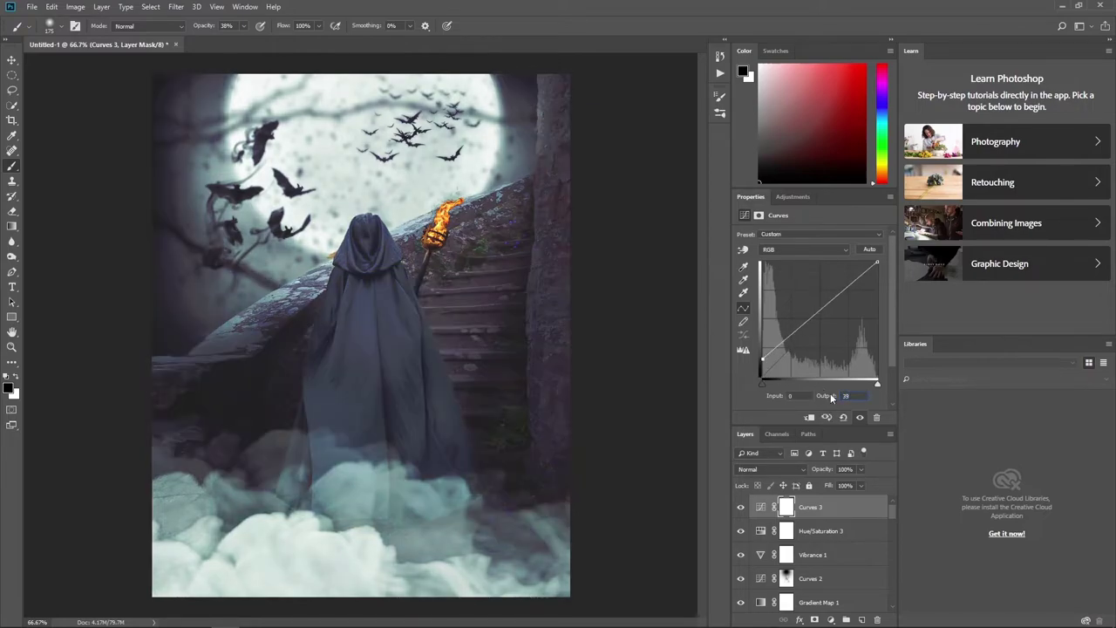
pyautogui.moveTo(818, 312); pyautogui.dragTo(808, 297)
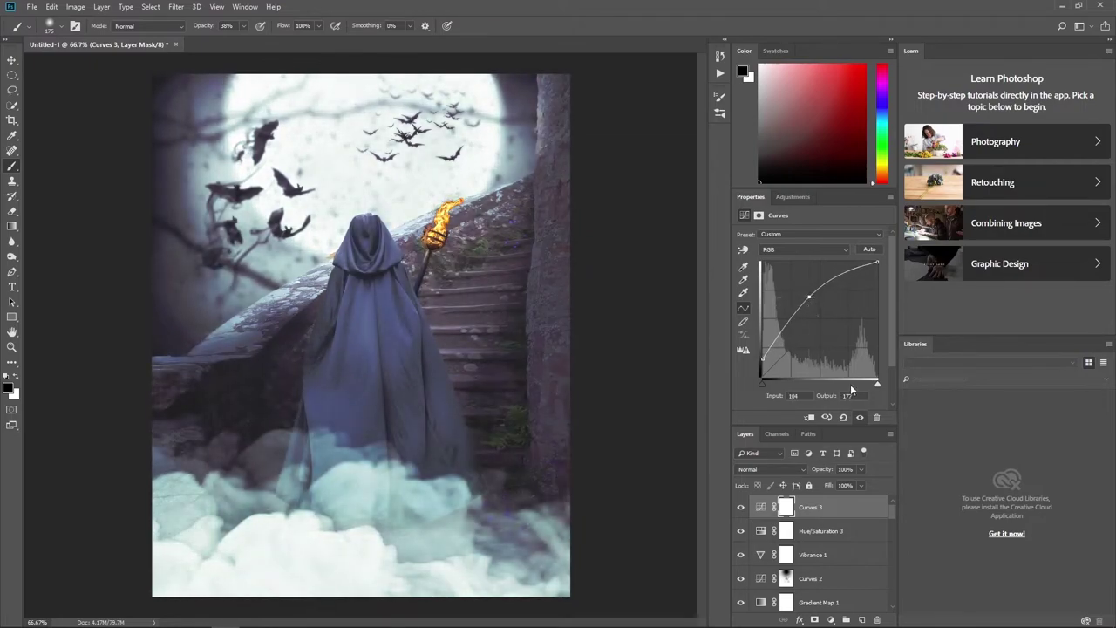
pyautogui.click(847, 394)
pyautogui.write('12')
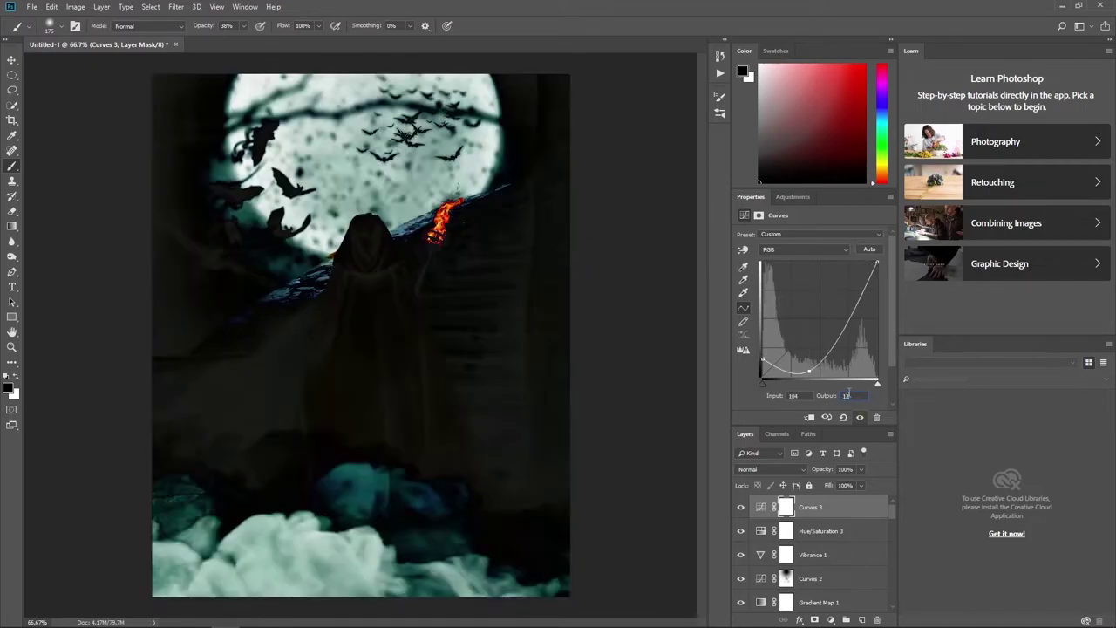
pyautogui.write('5')
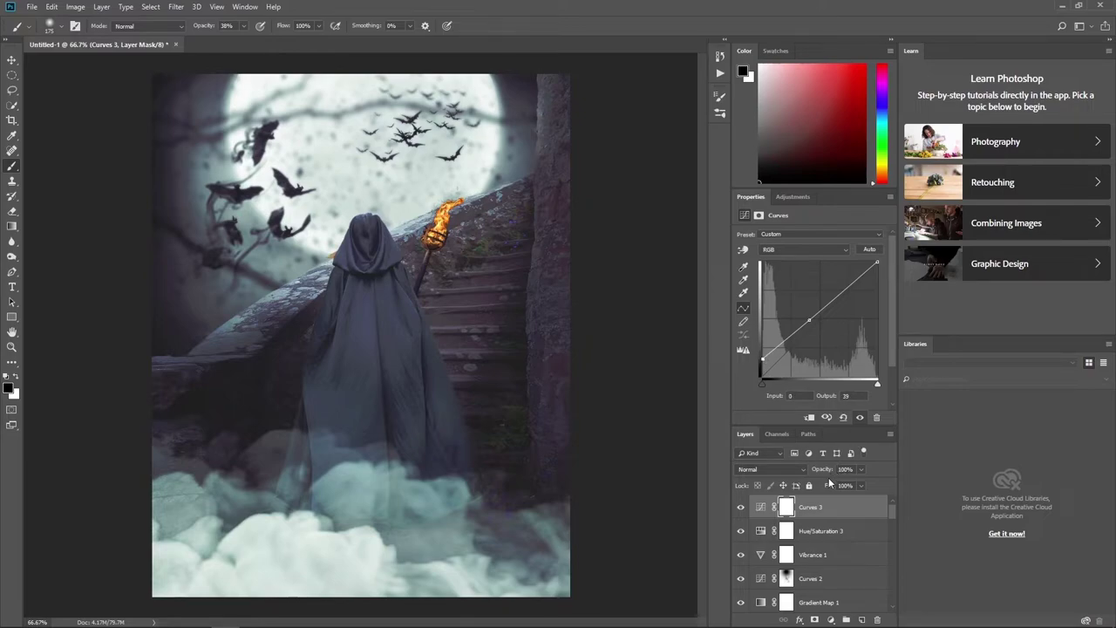
pyautogui.click(829, 619)
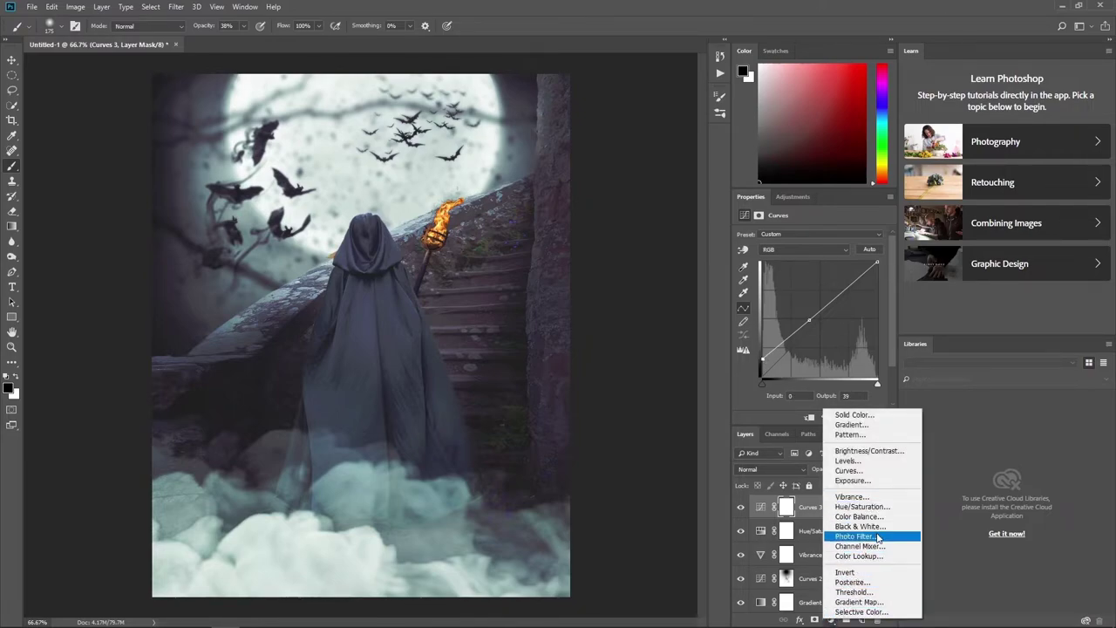
# Add a NightFromDay.CUBE Color Lookup layer in Hard Light blend mode at 68% fill
pyautogui.click(859, 555)
pyautogui.click(832, 236)
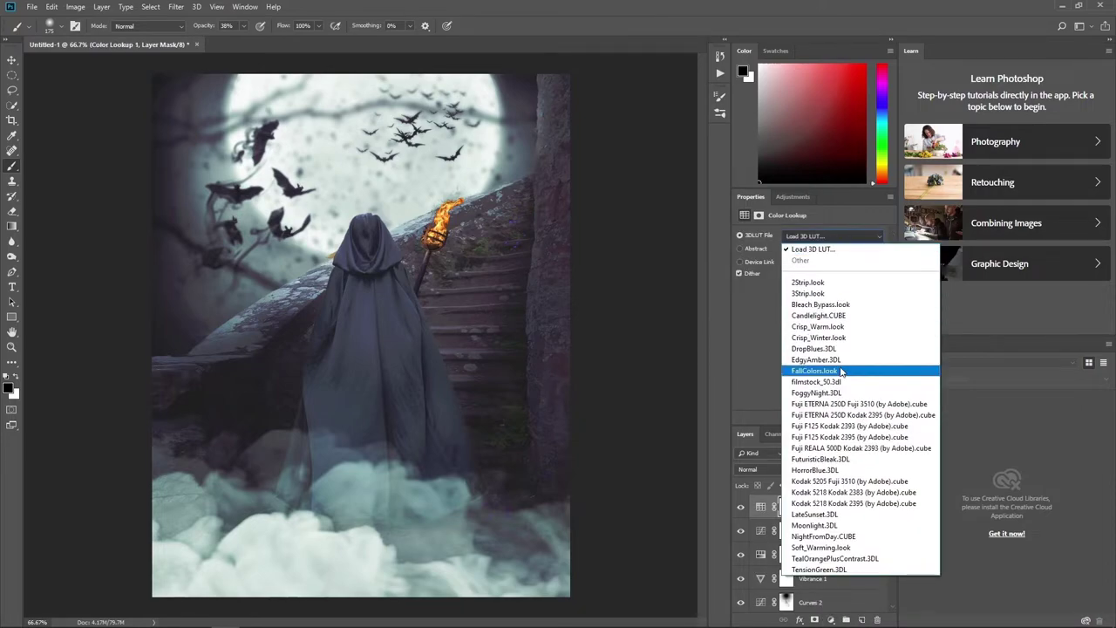
pyautogui.click(848, 537)
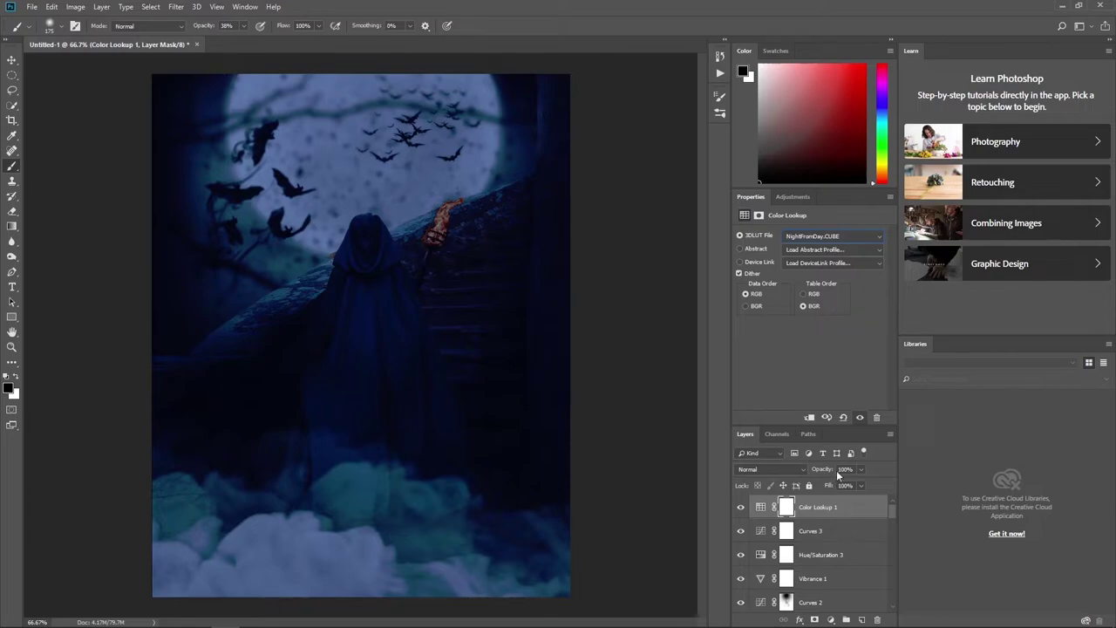
pyautogui.click(780, 469)
pyautogui.click(770, 338)
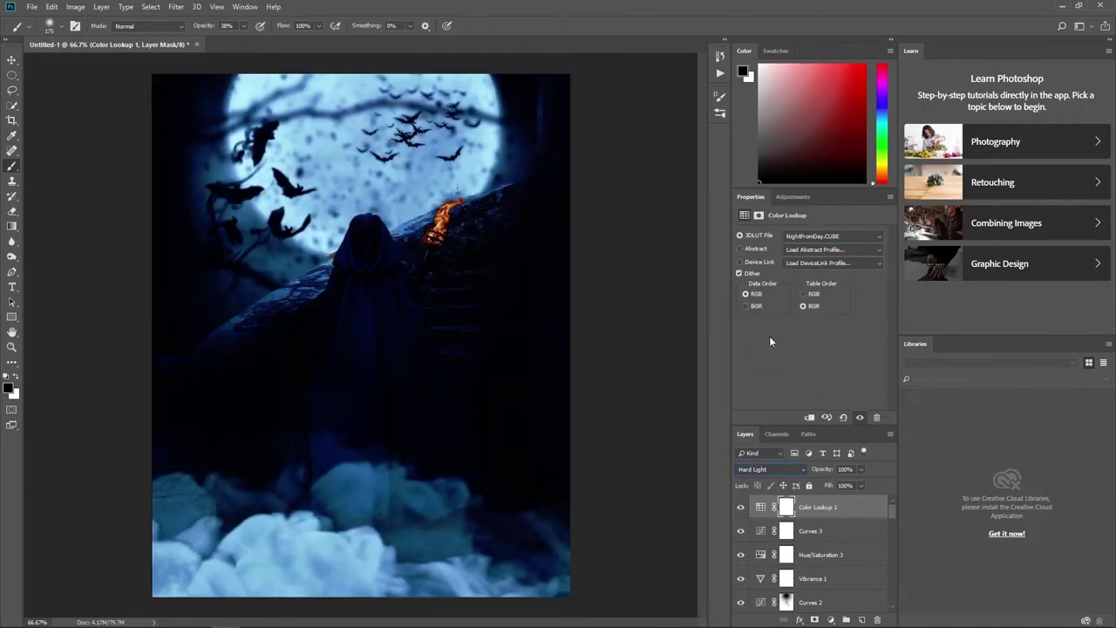
pyautogui.click(845, 485)
pyautogui.write('68')
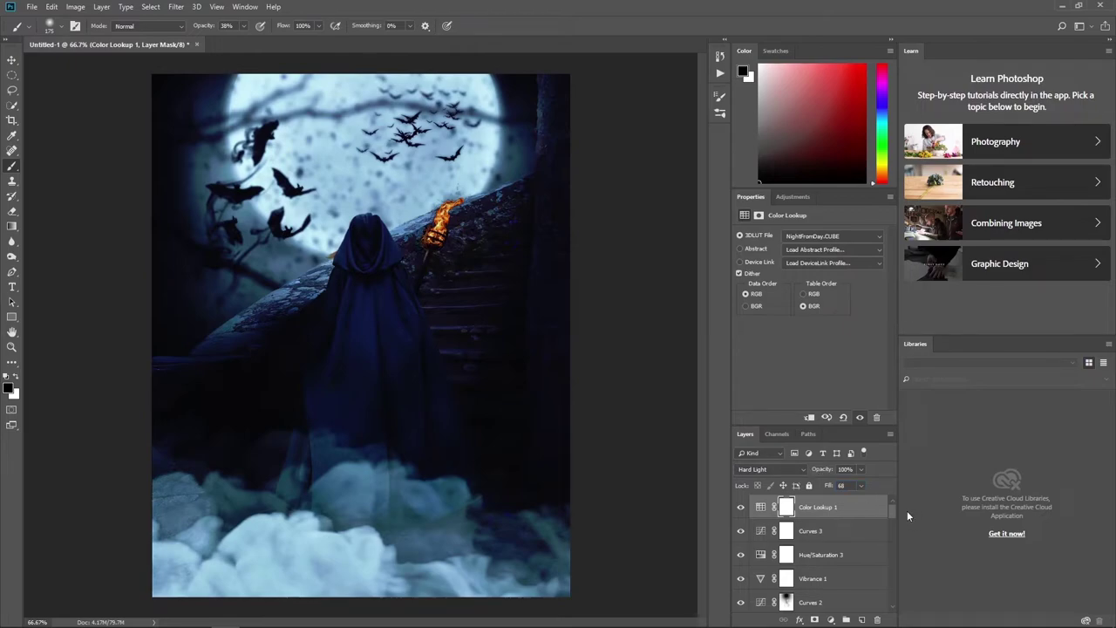
# Toggle Curves 2 off and on to compare, then select and adjust Curves 2
pyautogui.scroll(-3, 863, 545)
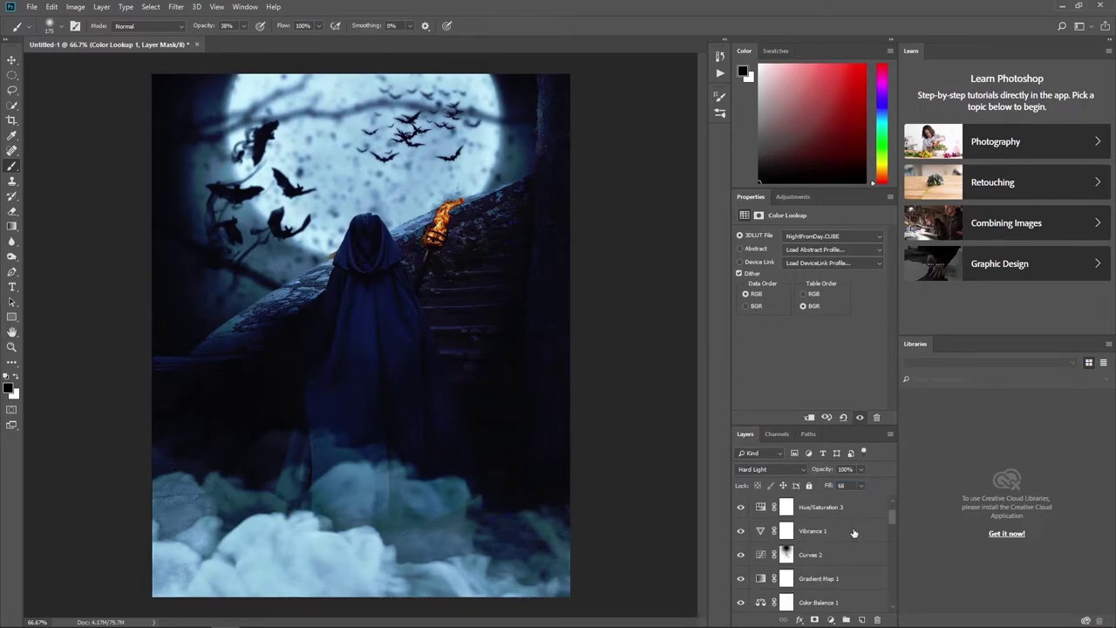
pyautogui.scroll(2, 869, 547)
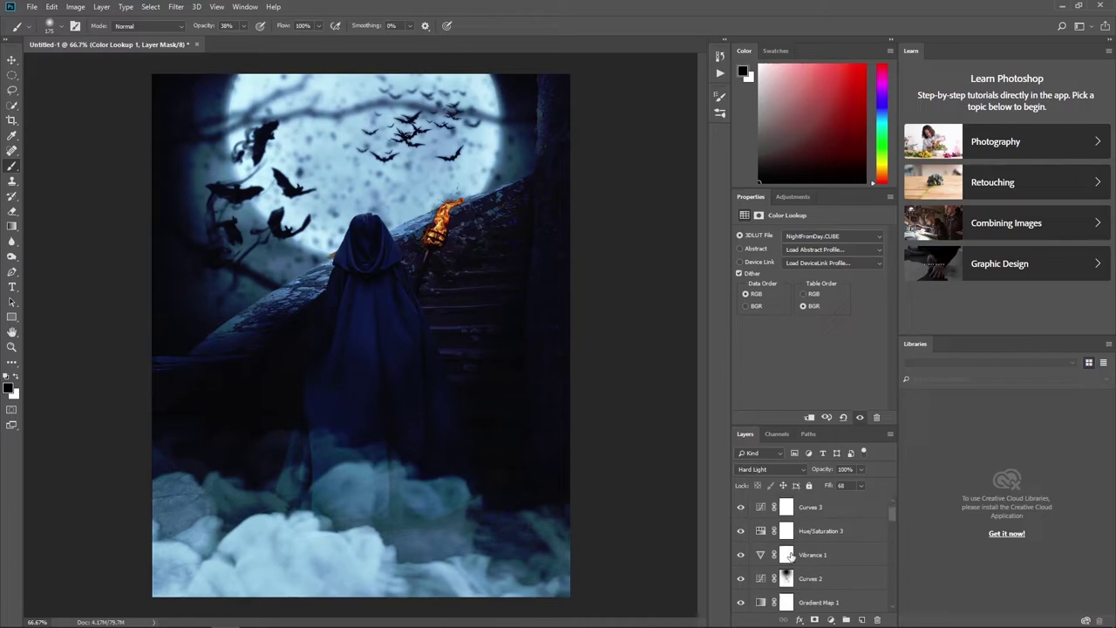
pyautogui.click(741, 578)
pyautogui.click(741, 578)
pyautogui.click(741, 578)
pyautogui.click(785, 578)
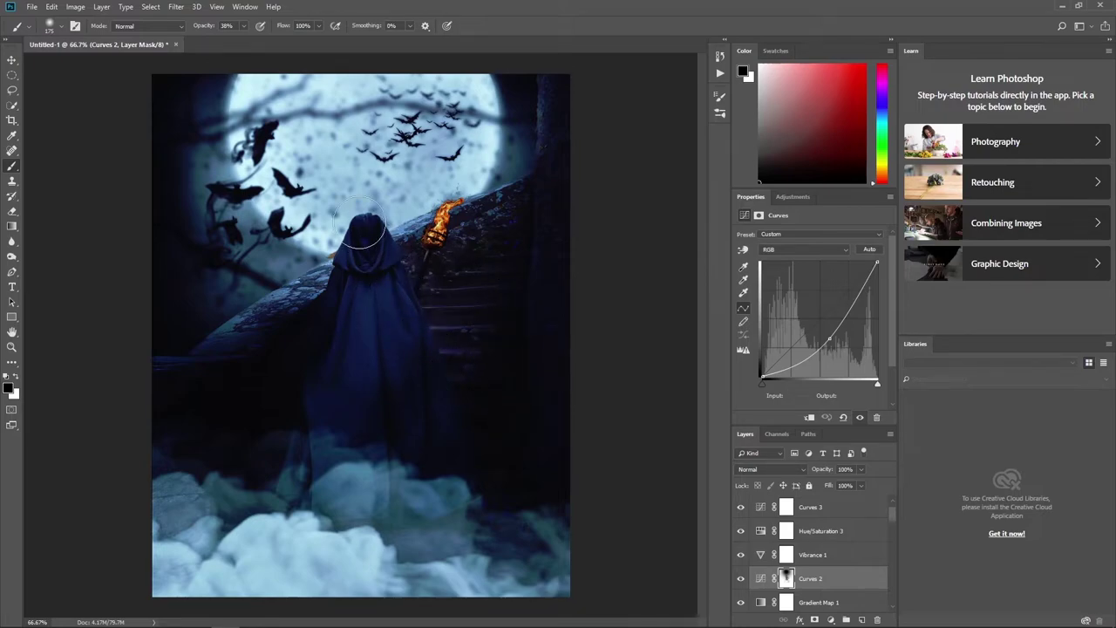
pyautogui.moveTo(893, 515); pyautogui.dragTo(897, 548)
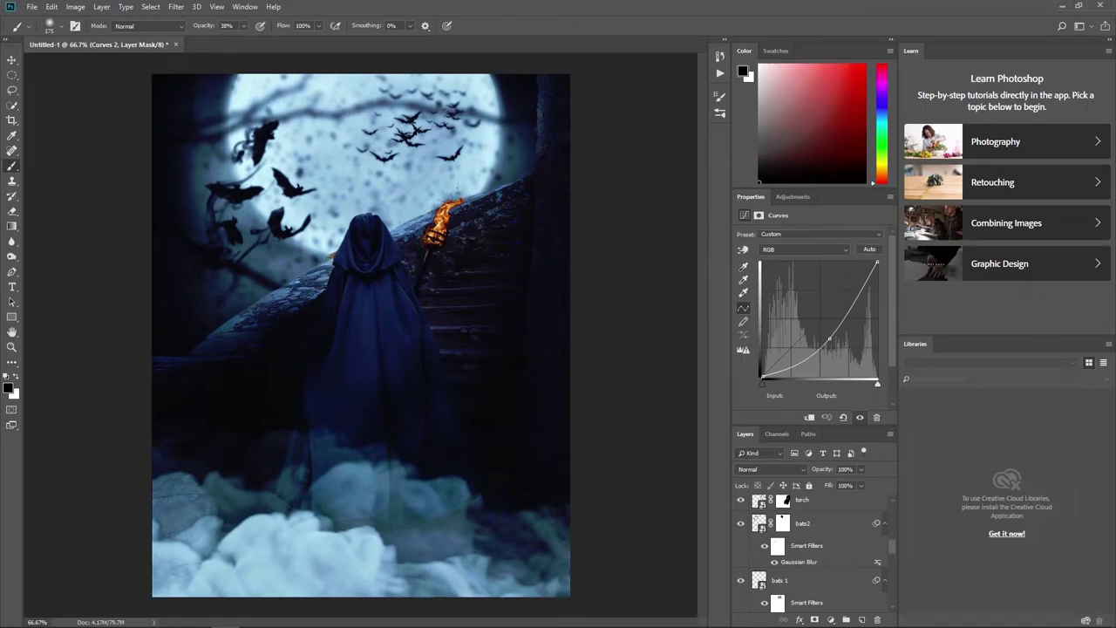
# Rename the empty Layer 1 to 'light' and set its blend mode to Overlay
pyautogui.scroll(2, 820, 558)
pyautogui.click(824, 549)
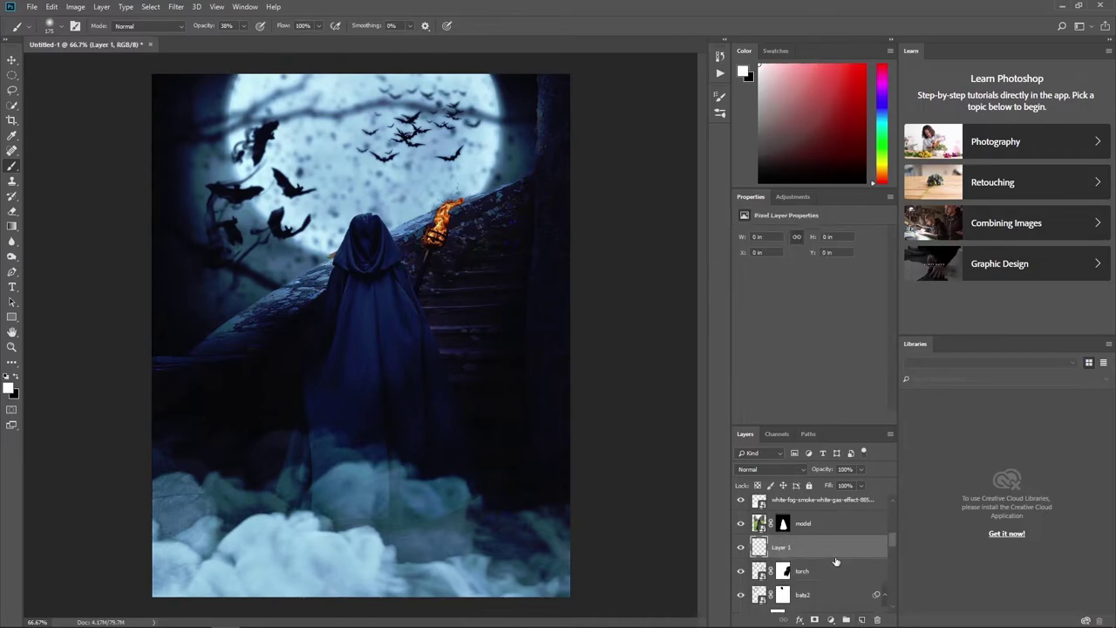
pyautogui.doubleClick(782, 547)
pyautogui.write('light')
pyautogui.press('Return')
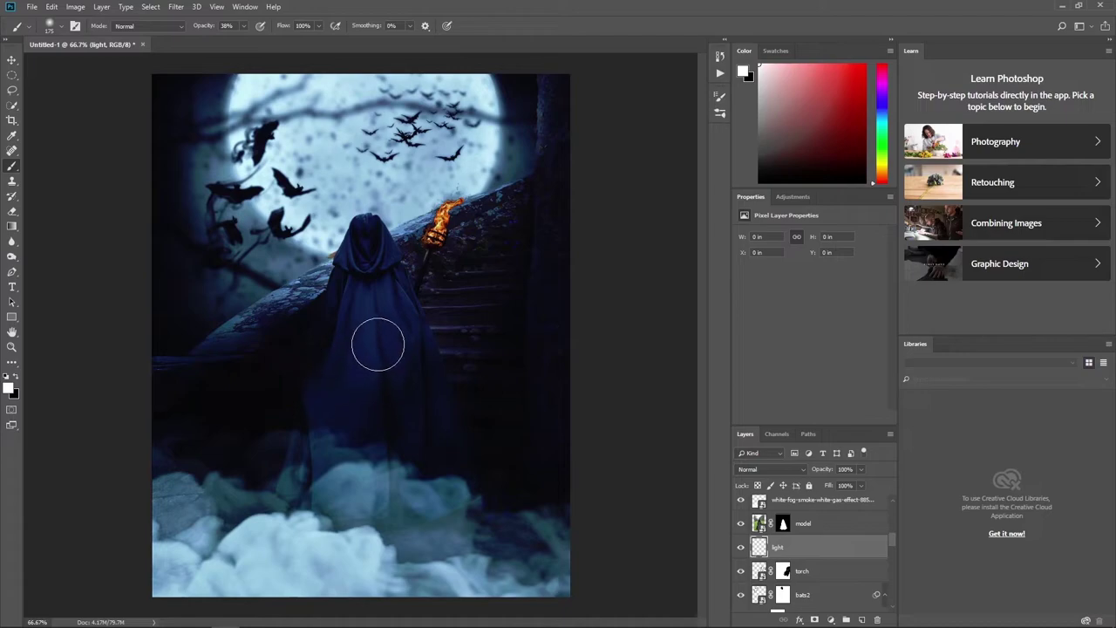
pyautogui.click(776, 469)
pyautogui.click(751, 318)
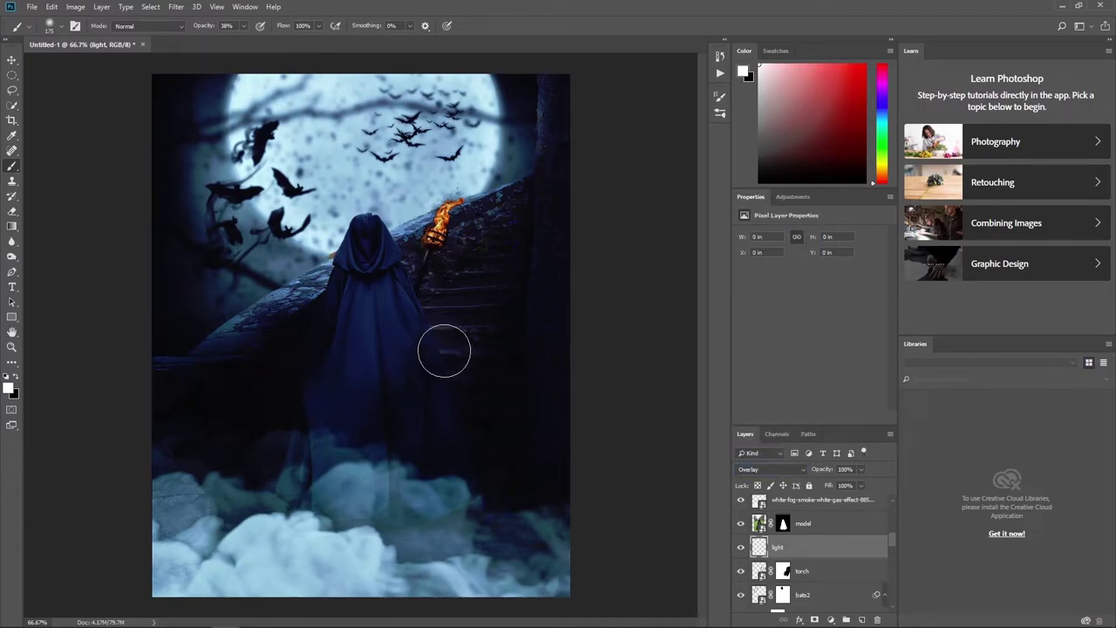
# Paint soft white light over the cloak and stairs with a 700 brush, then set Fill to 85%
pyautogui.press(']')
pyautogui.press(']')
pyautogui.press(']')
pyautogui.press(']')
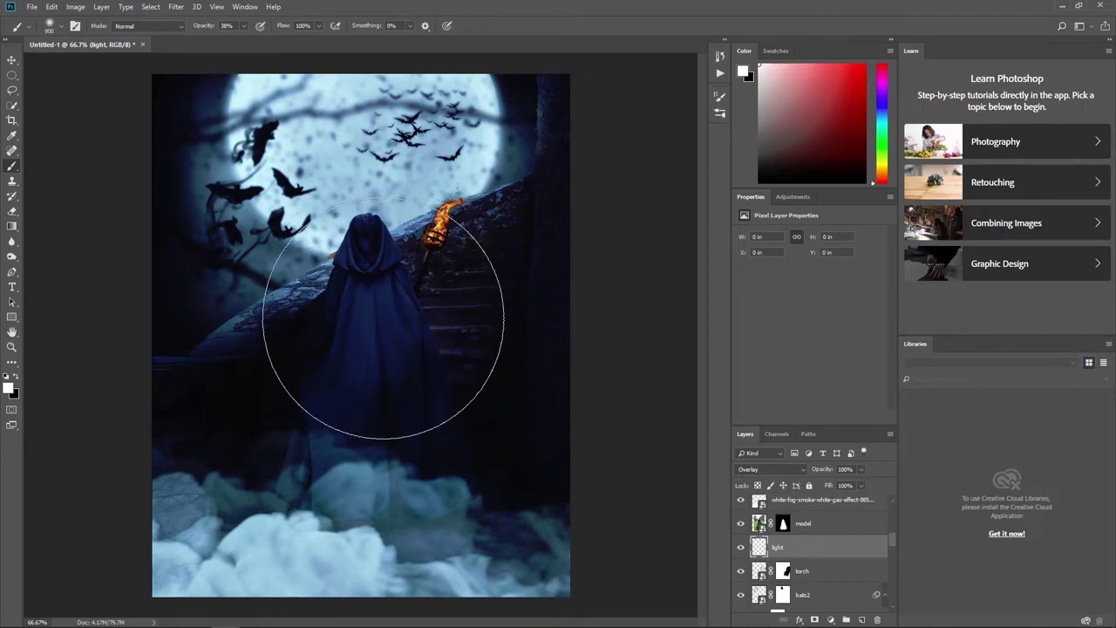
pyautogui.press(']')
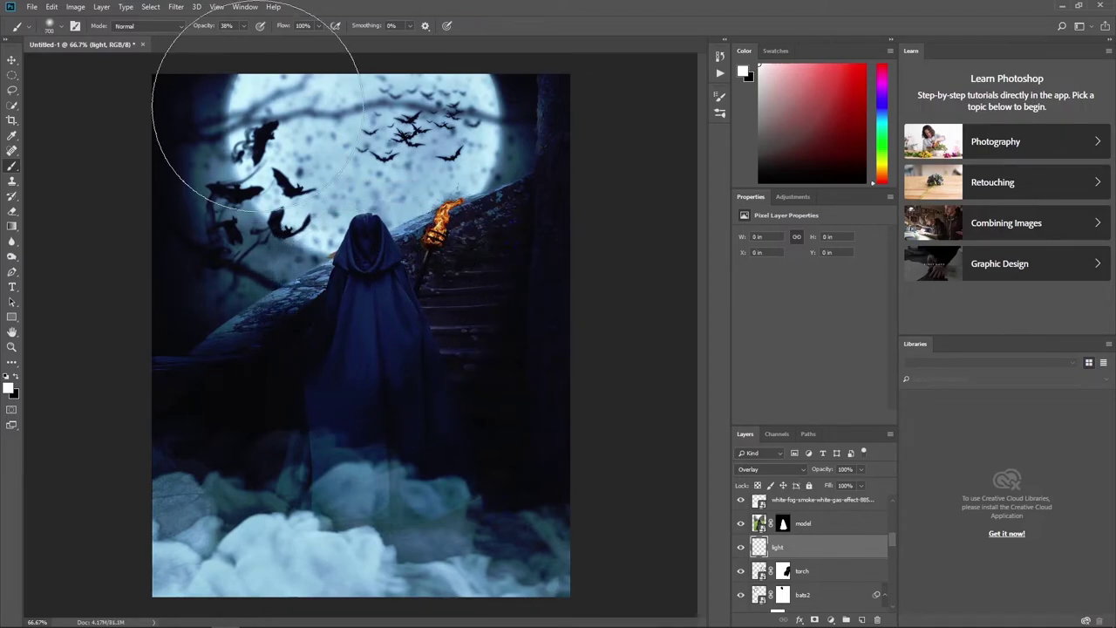
pyautogui.moveTo(243, 43); pyautogui.dragTo(281, 39)
pyautogui.click(373, 327)
pyautogui.click(381, 344)
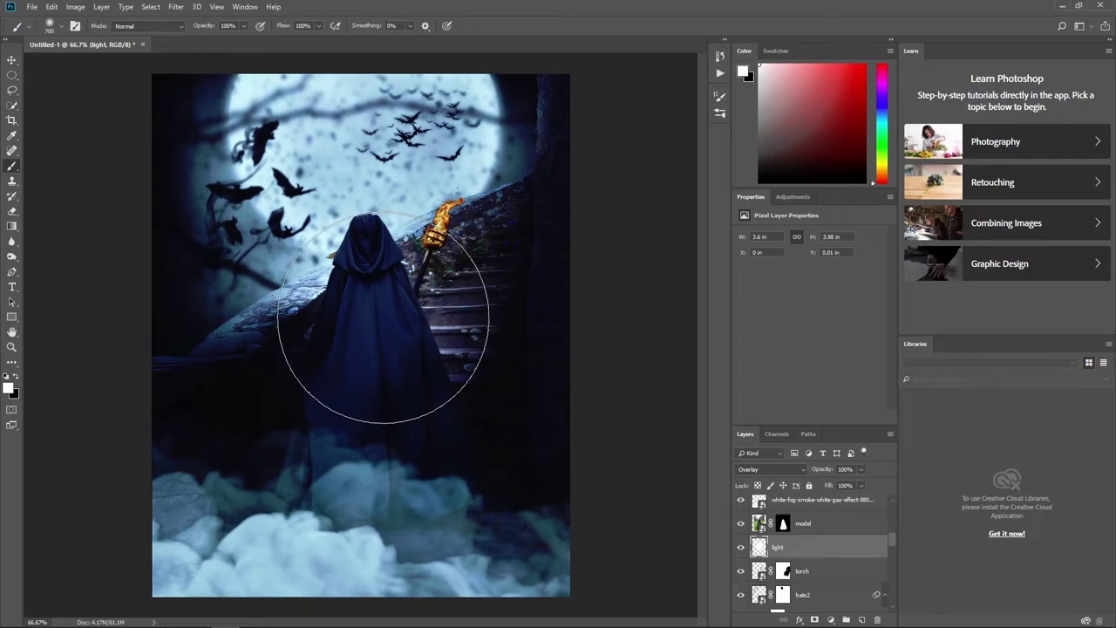
pyautogui.hotkey('ctrl', 'z')
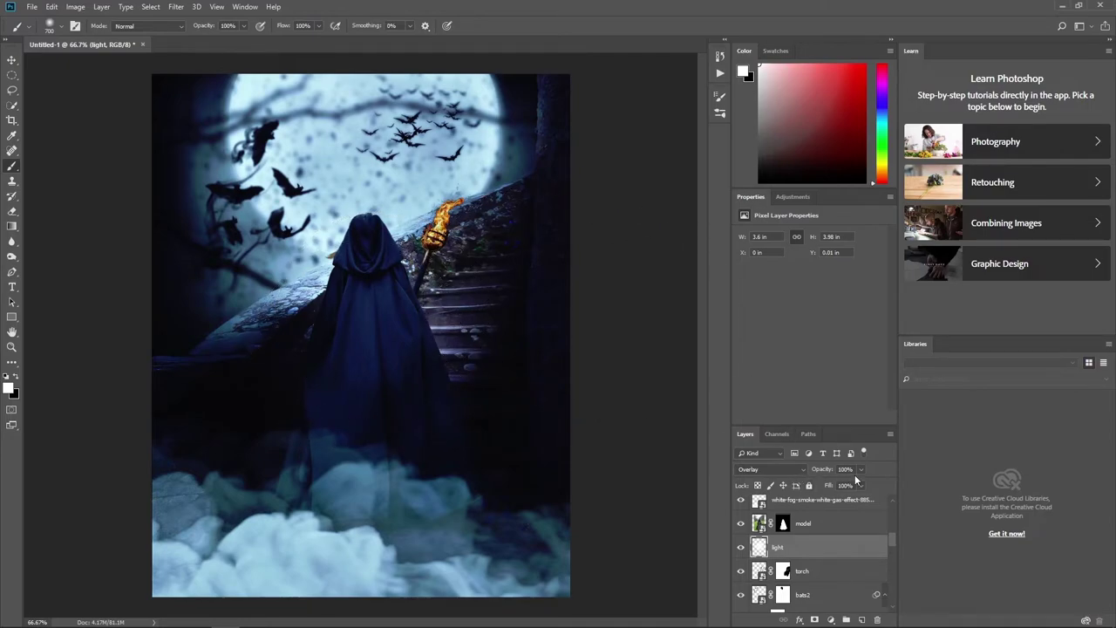
pyautogui.click(845, 485)
pyautogui.write('85')
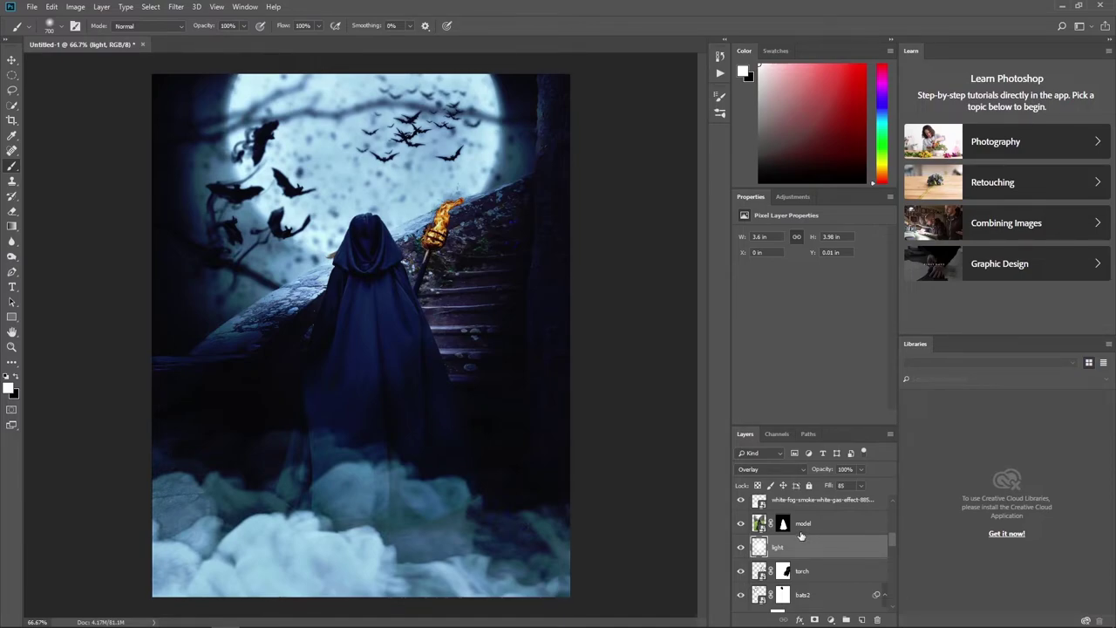
# Add a 'torch light' layer above the torch and set the foreground colour to #d39a45
pyautogui.scroll(-1, 829, 549)
pyautogui.click(820, 553)
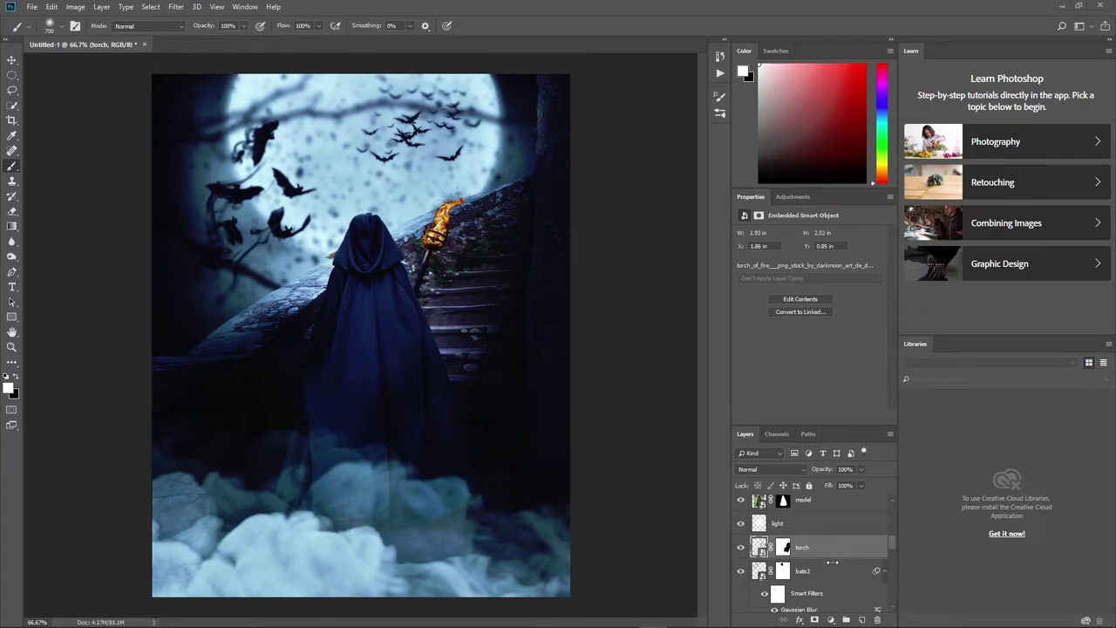
pyautogui.click(862, 619)
pyautogui.write('torch light')
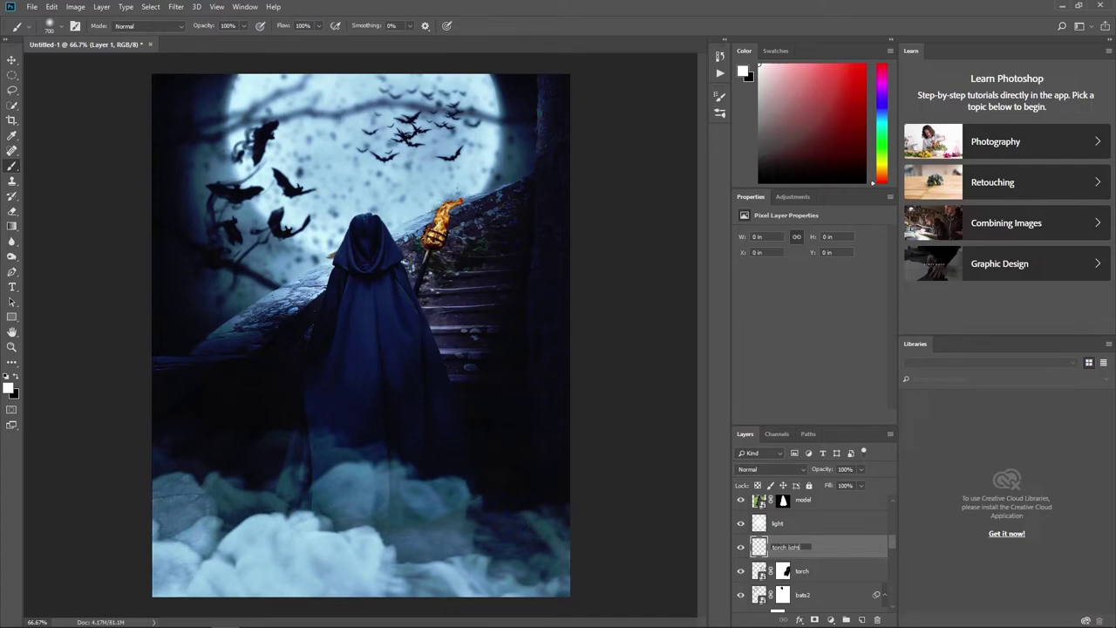
pyautogui.press('Return')
pyautogui.click(8, 389)
pyautogui.write('d39a45')
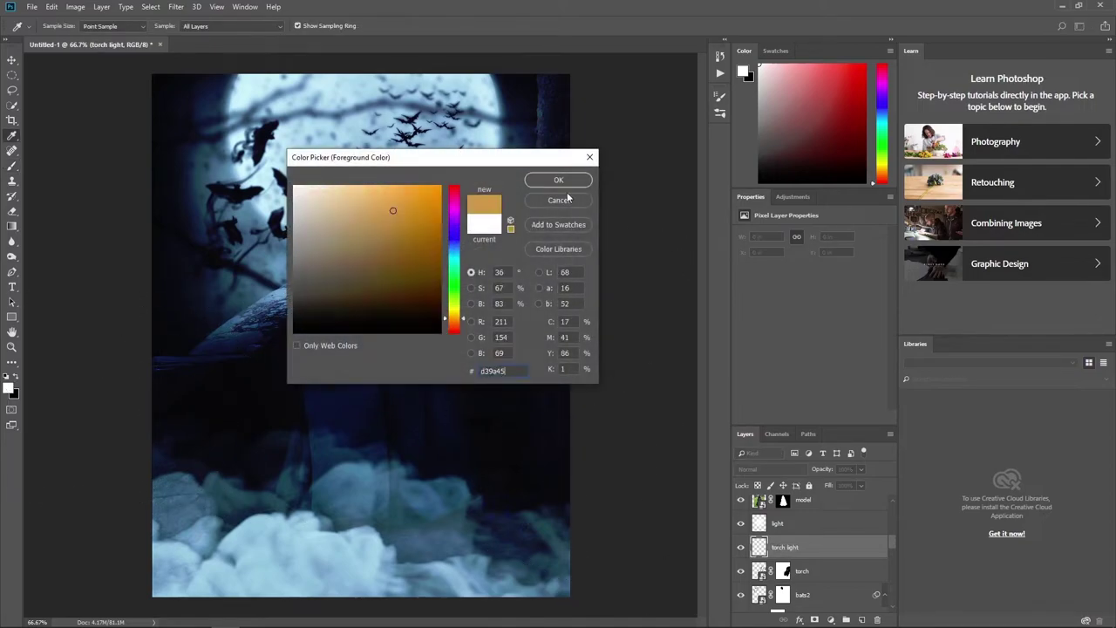
pyautogui.click(558, 180)
# Brush an orange glow over the torch flame, blended as Overlay at 68% fill
pyautogui.press('b')
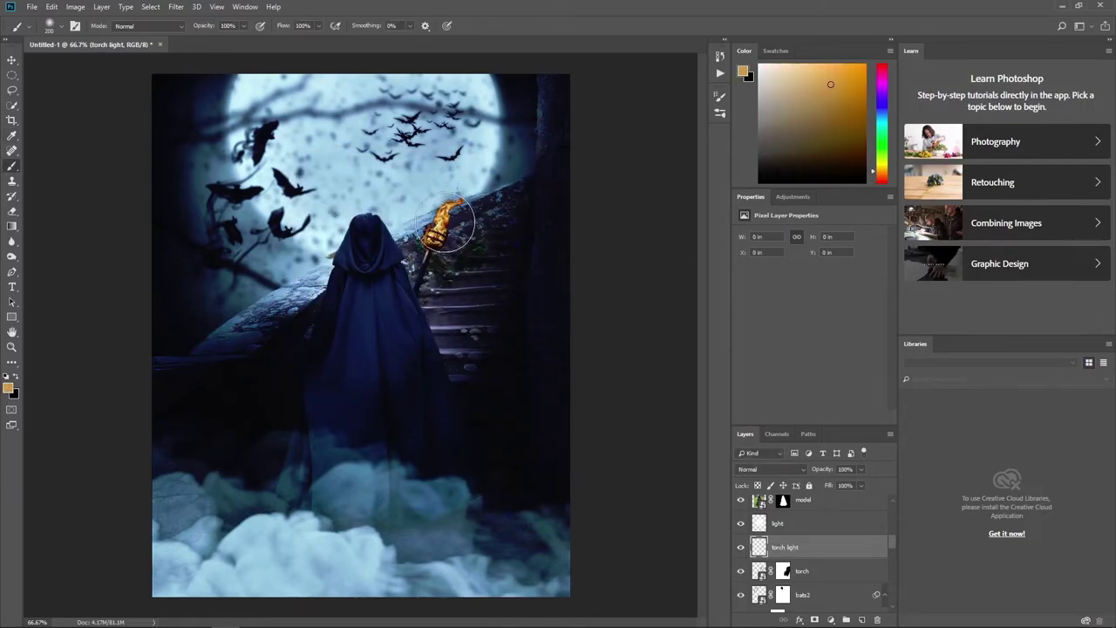
pyautogui.click(446, 220)
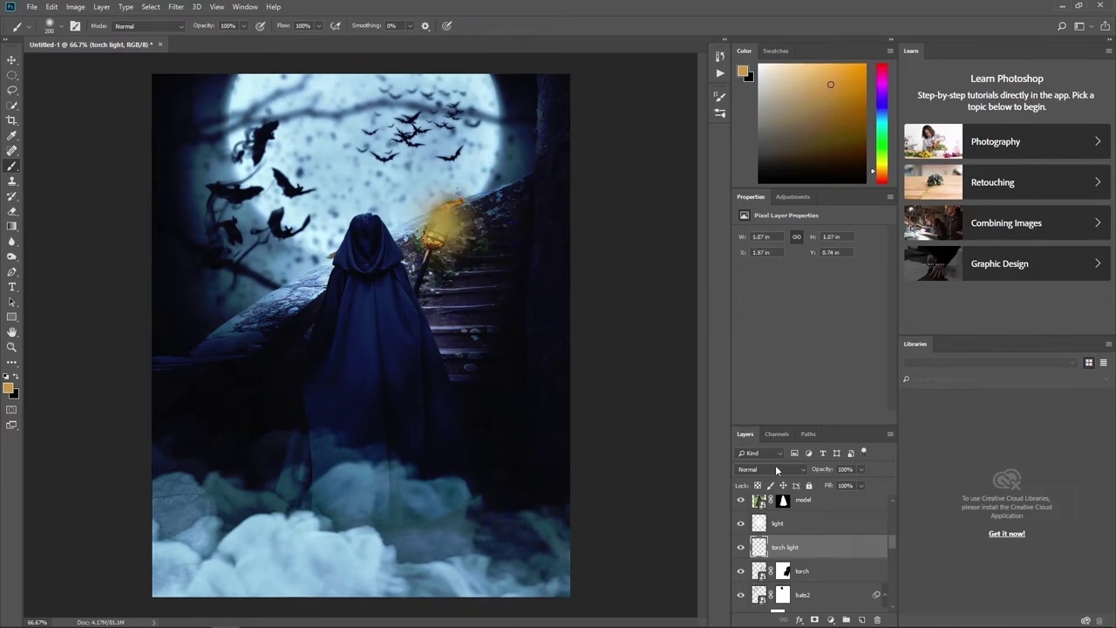
pyautogui.click(776, 470)
pyautogui.click(753, 324)
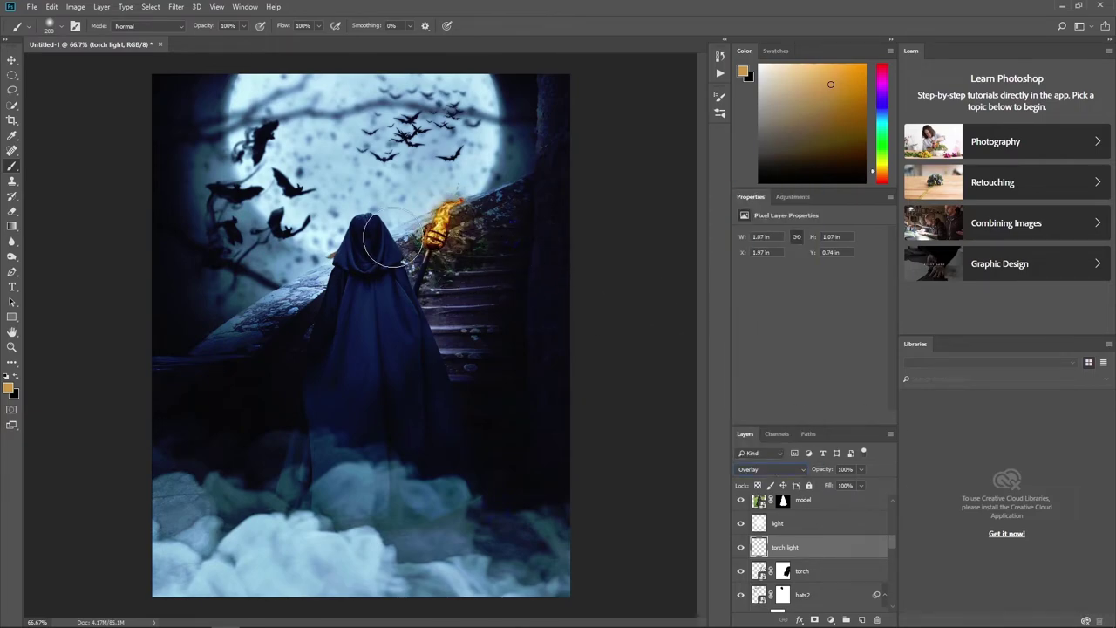
pyautogui.moveTo(394, 241); pyautogui.dragTo(431, 237)
pyautogui.moveTo(859, 488); pyautogui.dragTo(845, 499)
# Apply a Motion Blur filter to the torch layer
pyautogui.click(793, 571)
pyautogui.click(175, 7)
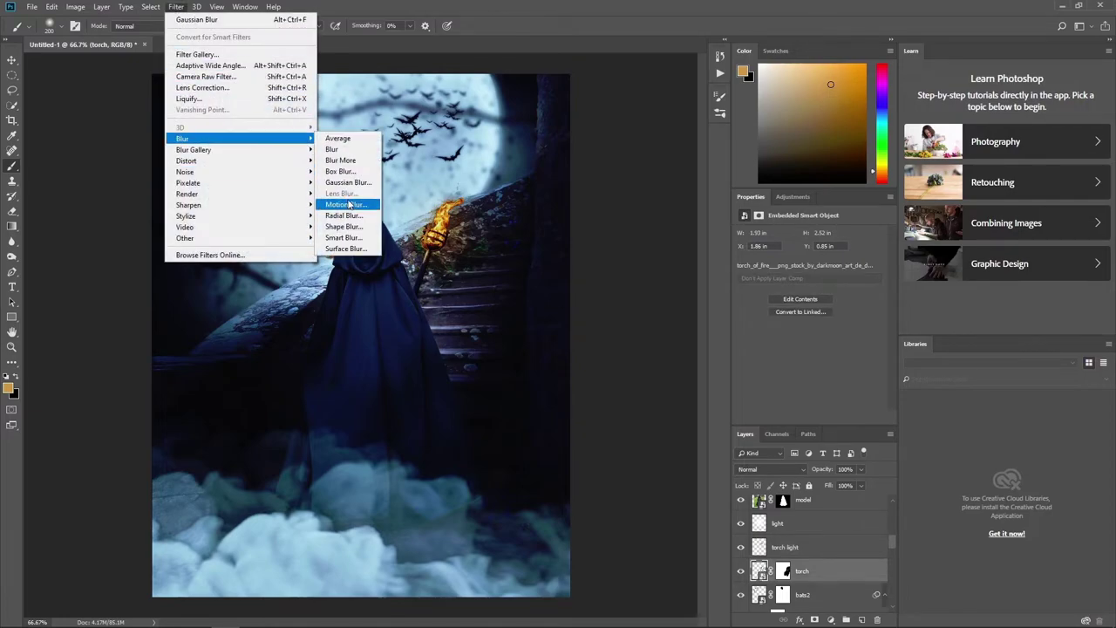
pyautogui.click(345, 204)
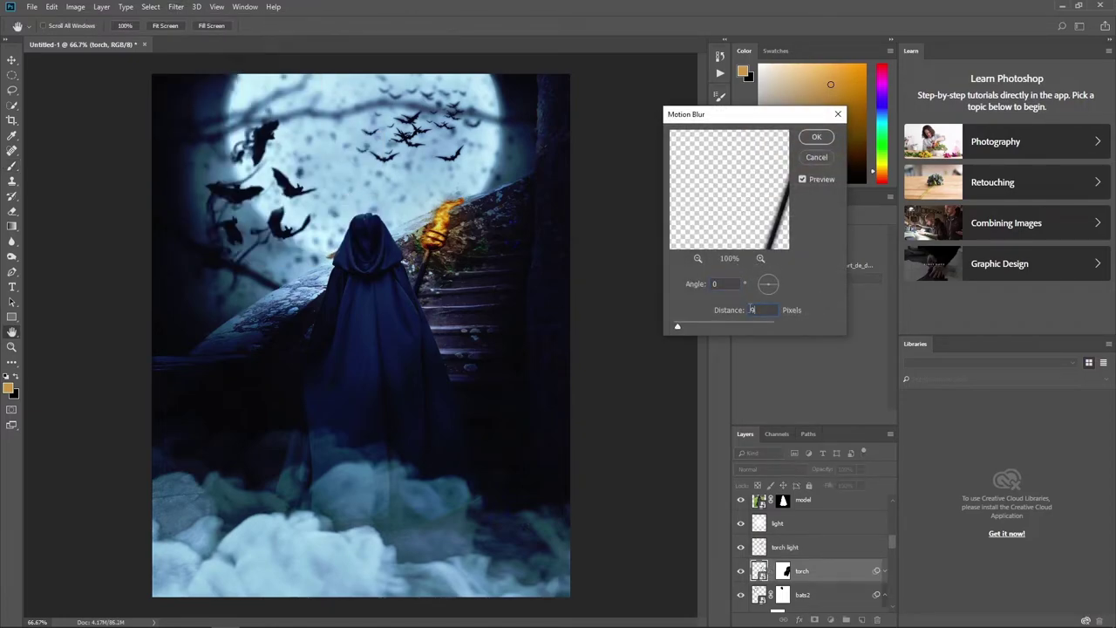
pyautogui.press('Return')
# Paint black on the filter mask to remove the blur from the handle and stairs
pyautogui.click(778, 593)
pyautogui.press('b')
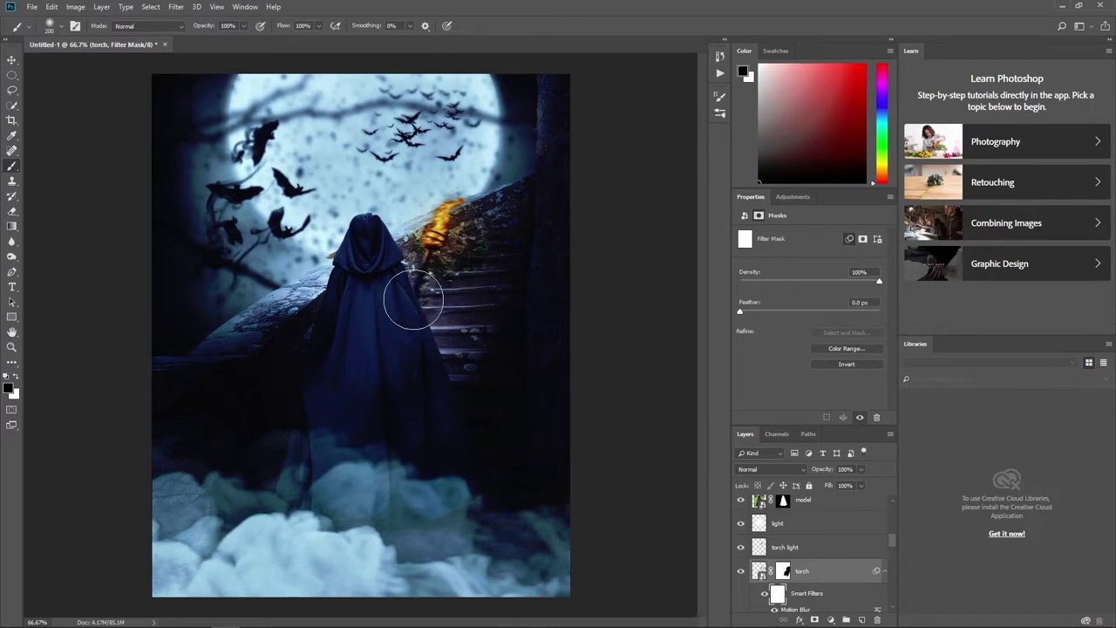
pyautogui.moveTo(423, 290); pyautogui.dragTo(449, 237)
pyautogui.press('[')
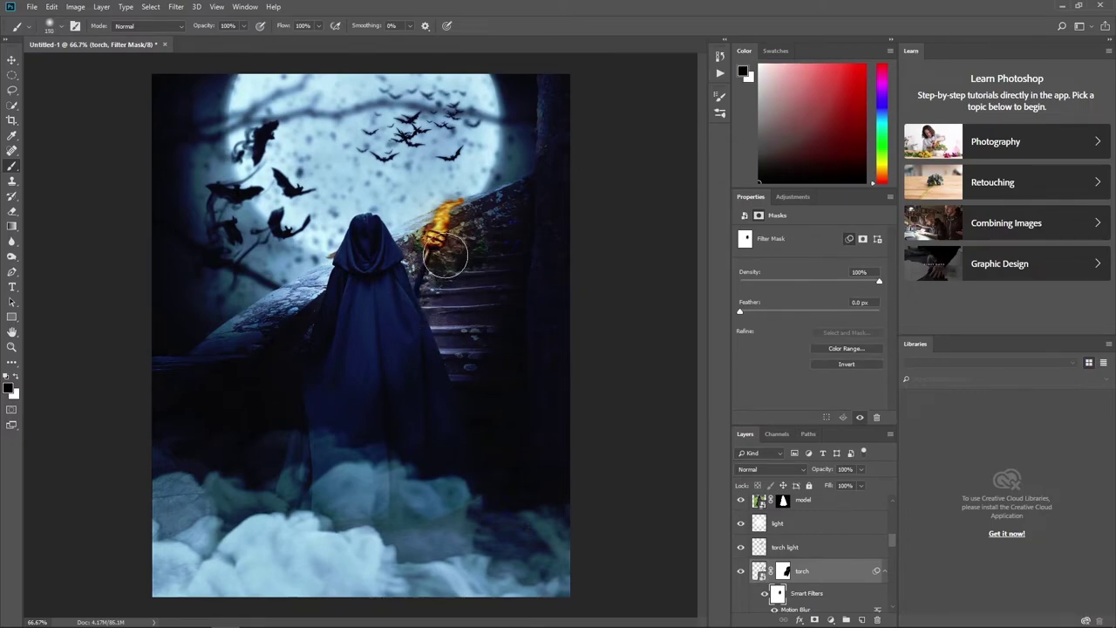
pyautogui.moveTo(445, 291); pyautogui.dragTo(428, 236)
# Add a new layer named 'shadow' above the light layer
pyautogui.click(817, 530)
pyautogui.click(862, 618)
pyautogui.doubleClick(781, 523)
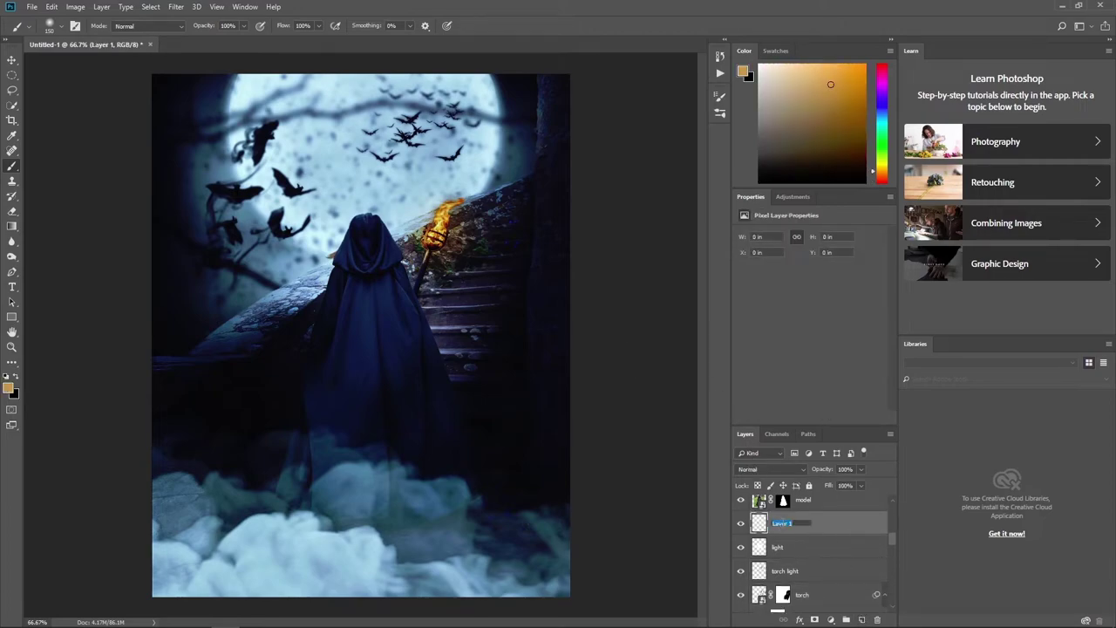
pyautogui.write('shadow')
pyautogui.press('Return')
# Hide the fog and paint faint black shading near the bottom with a size-100 brush
pyautogui.scroll(2, 837, 548)
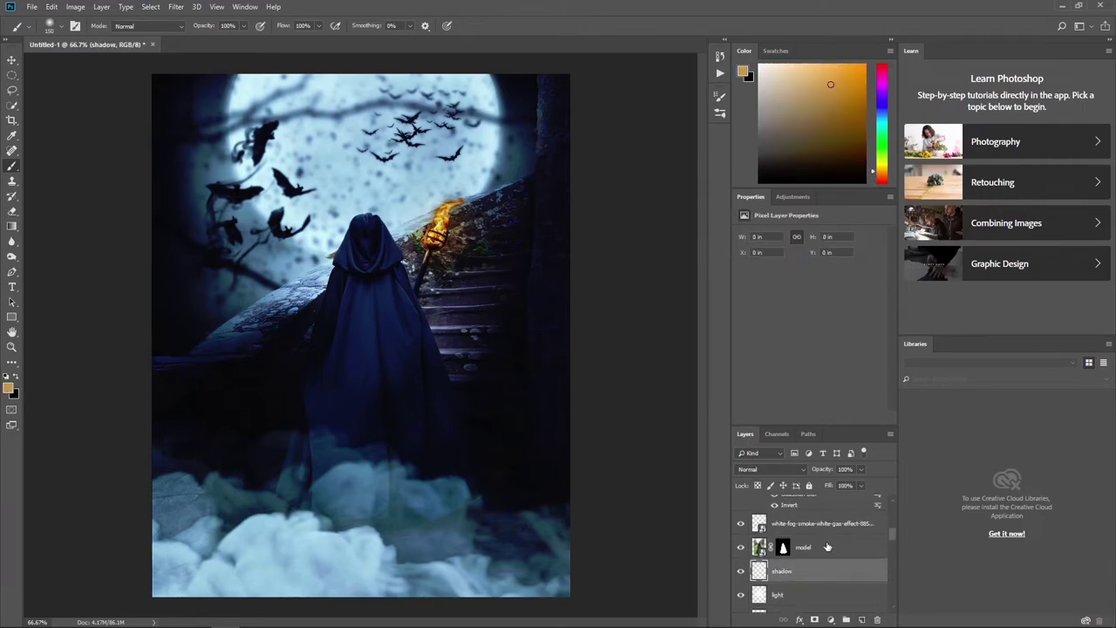
pyautogui.click(740, 524)
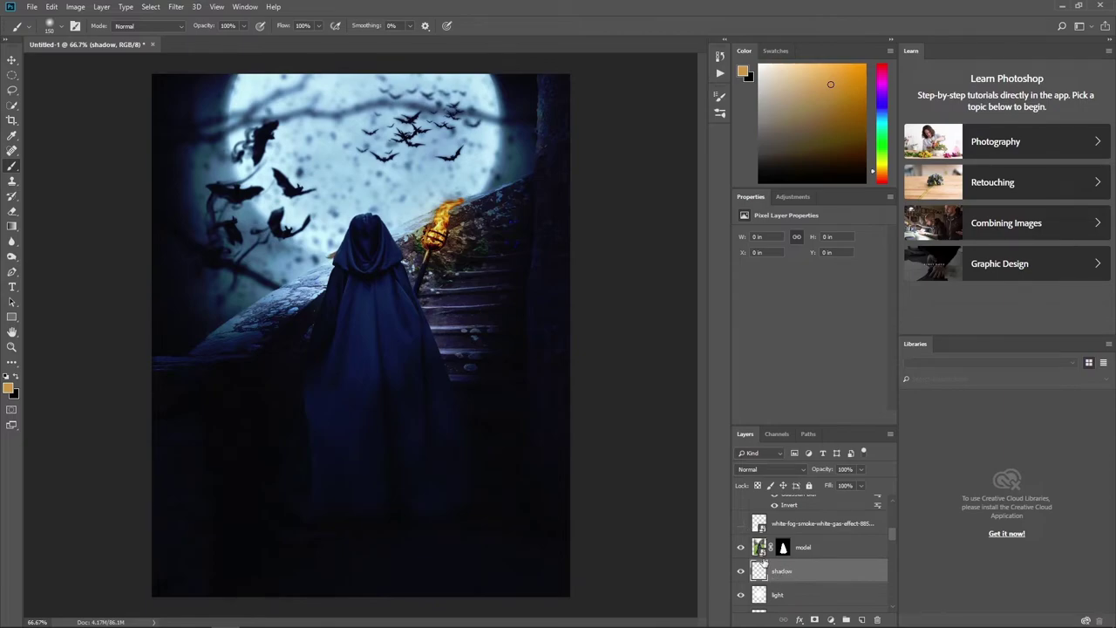
pyautogui.press('x')
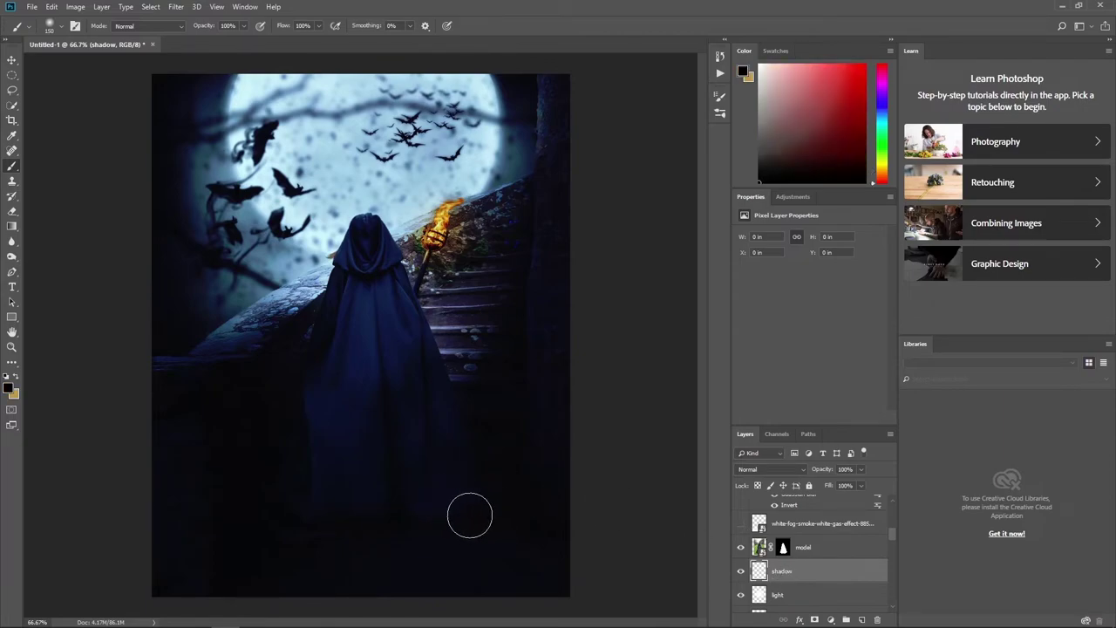
pyautogui.press('[')
pyautogui.press('[')
pyautogui.moveTo(421, 528)
pyautogui.mouseDown()
pyautogui.moveTo(332, 537)
pyautogui.moveTo(296, 525)
pyautogui.mouseUp()
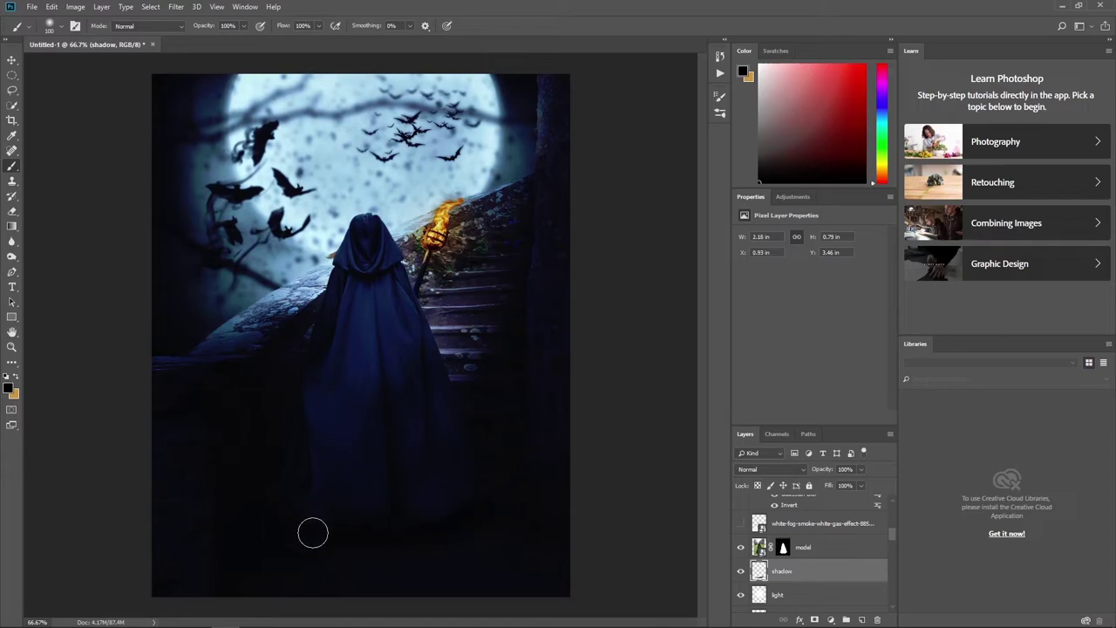
# Set the shadow layer to Multiply at 47% fill and show the fog layer again
pyautogui.click(780, 471)
pyautogui.click(756, 223)
pyautogui.click(741, 523)
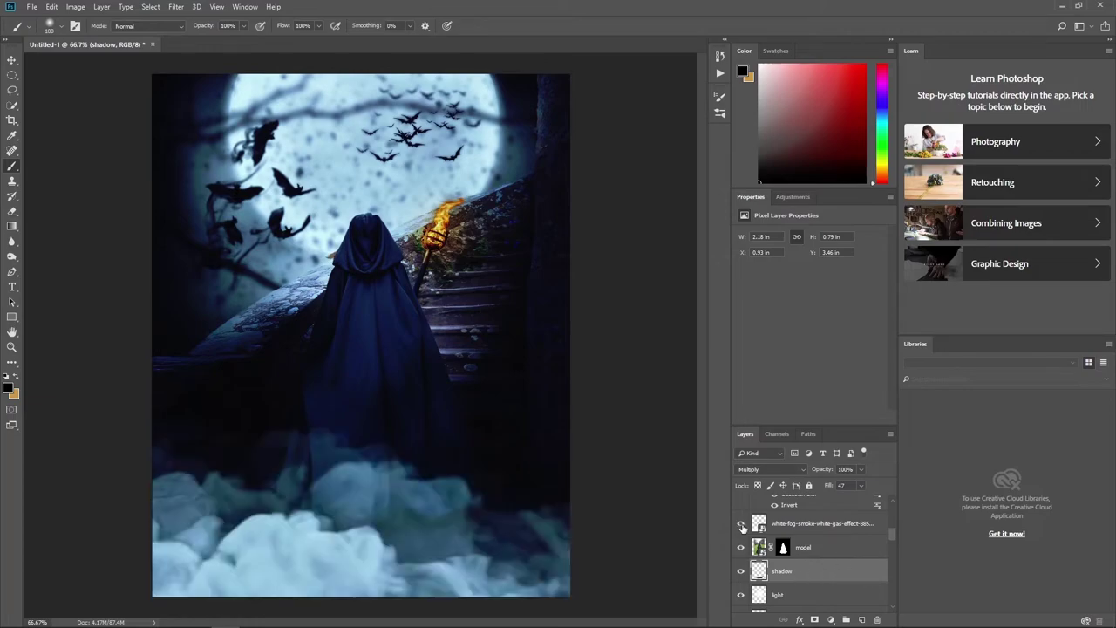
pyautogui.click(762, 547)
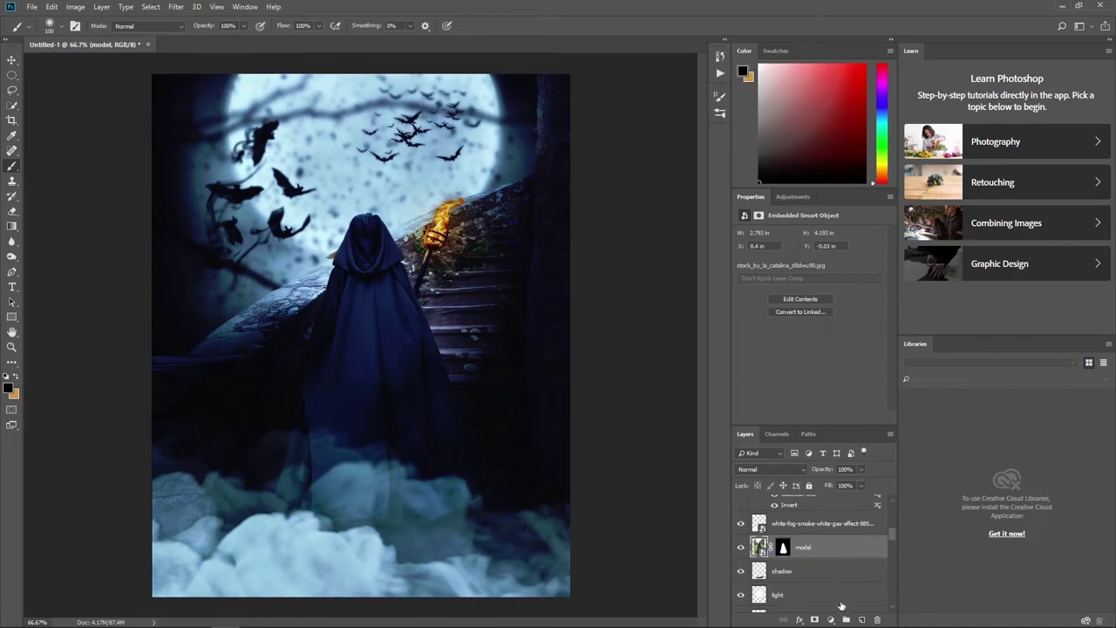
# Add a Curves adjustment clipped to the model layer, entering curve values 36 and 115/241
pyautogui.click(830, 619)
pyautogui.click(859, 465)
pyautogui.click(811, 418)
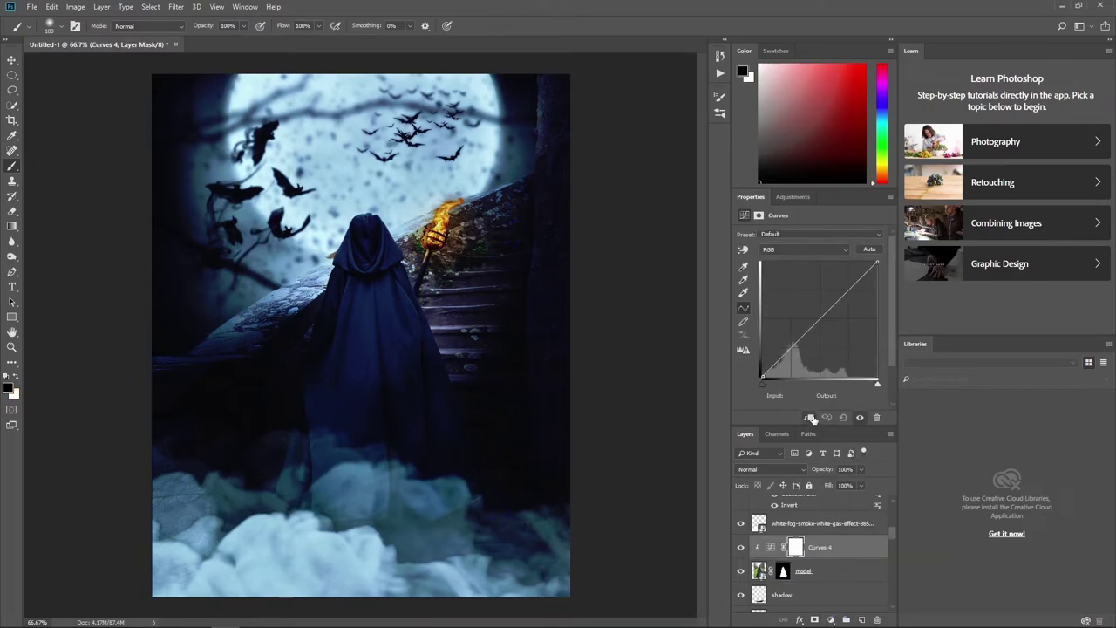
pyautogui.moveTo(762, 380); pyautogui.dragTo(767, 380)
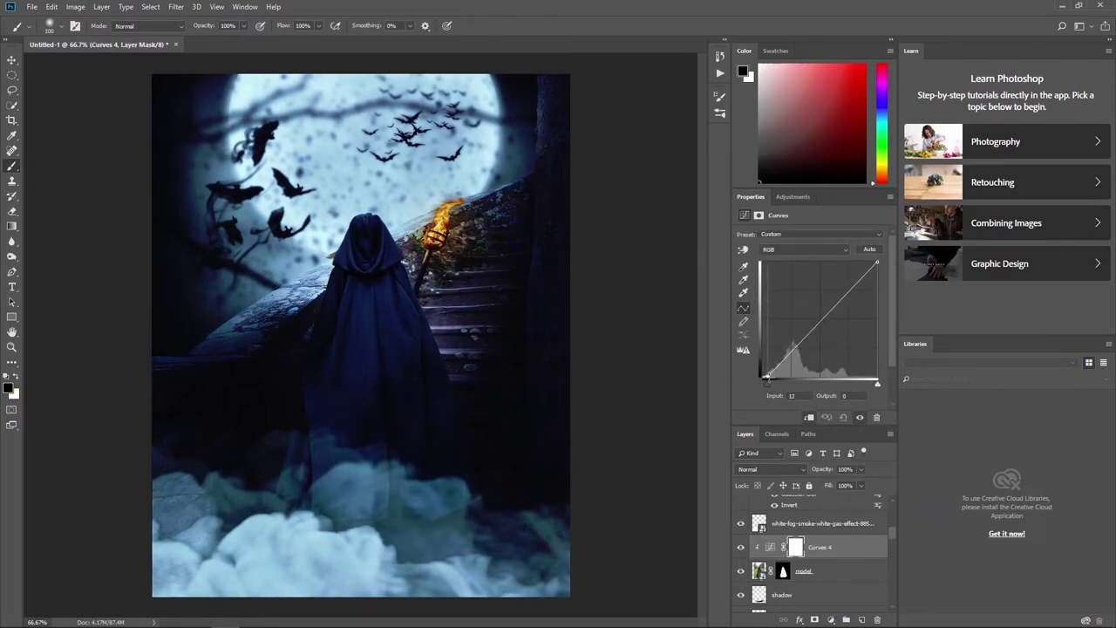
pyautogui.write('36')
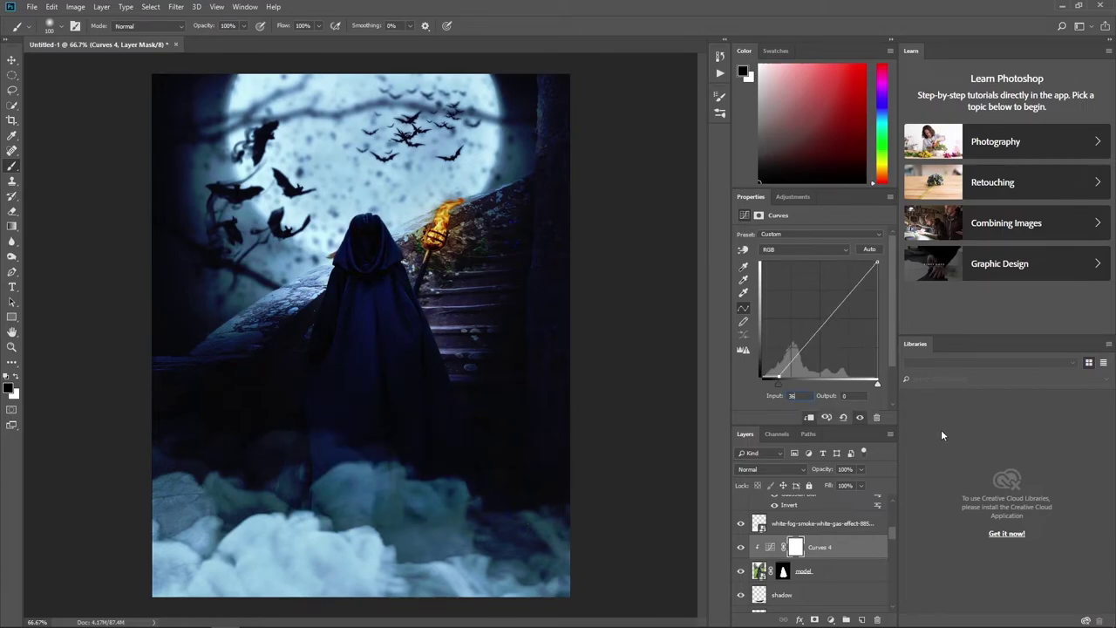
pyautogui.moveTo(825, 327); pyautogui.dragTo(830, 328)
pyautogui.moveTo(856, 395); pyautogui.dragTo(843, 394)
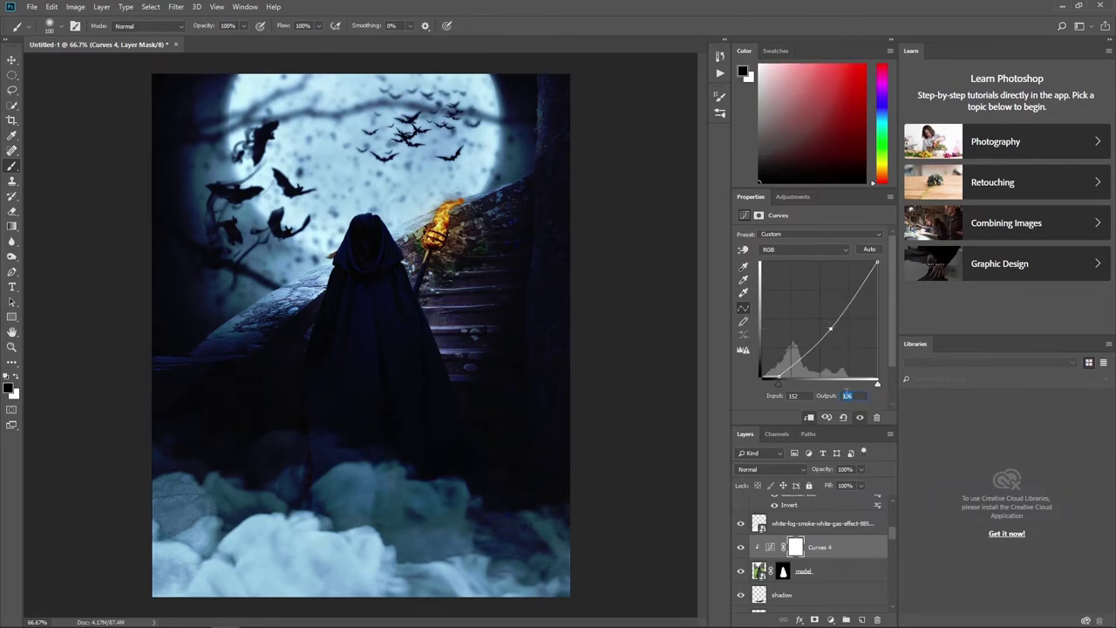
pyautogui.write('115')
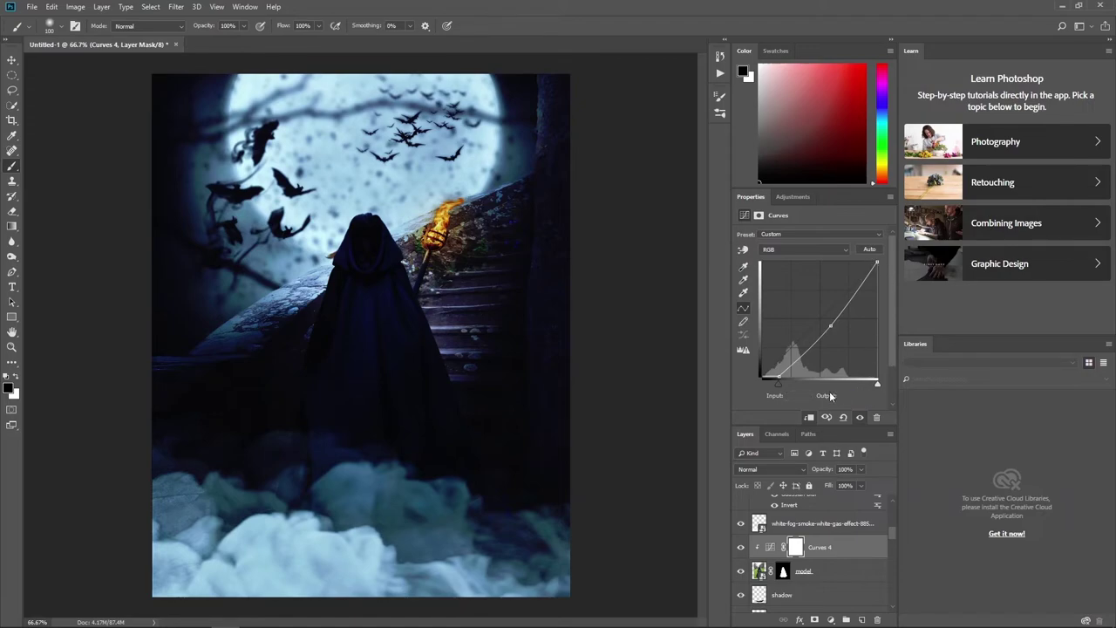
pyautogui.write('241')
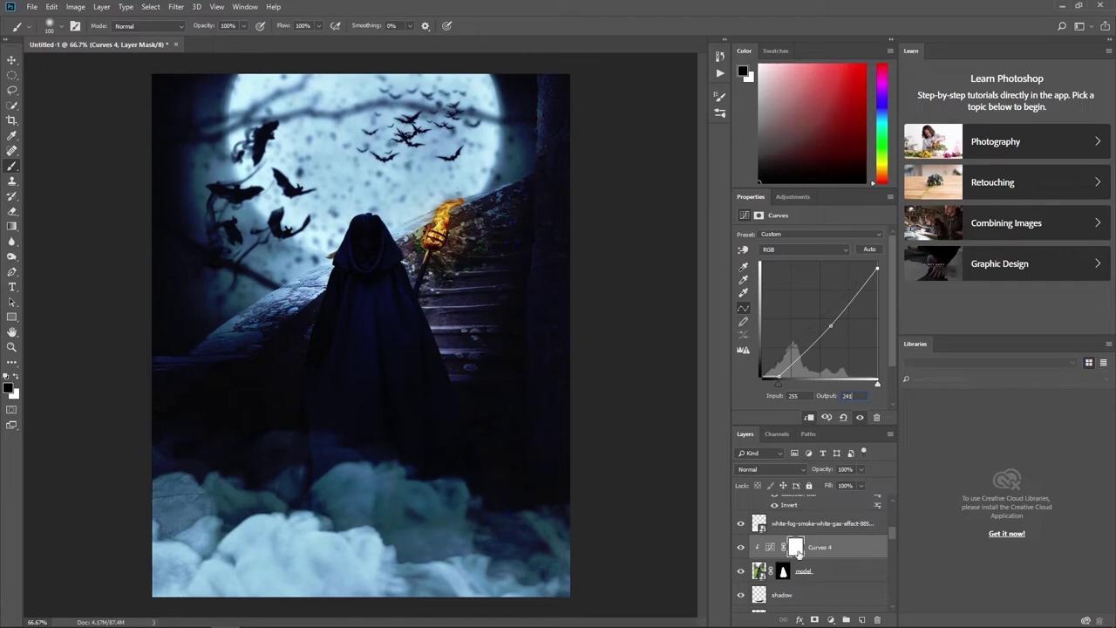
# Paint the Curves 4 mask over the cloak and hood to reveal the brightening
pyautogui.click(795, 547)
pyautogui.press(']')
pyautogui.press(']')
pyautogui.press(']')
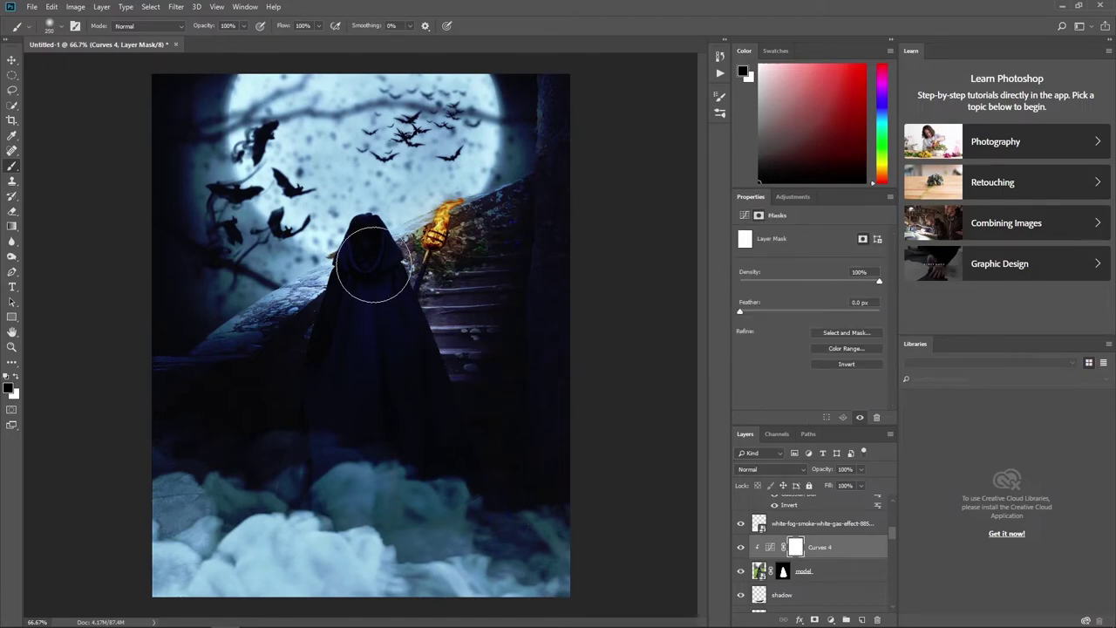
pyautogui.moveTo(373, 264); pyautogui.dragTo(381, 378)
pyautogui.press(']')
pyautogui.press(']')
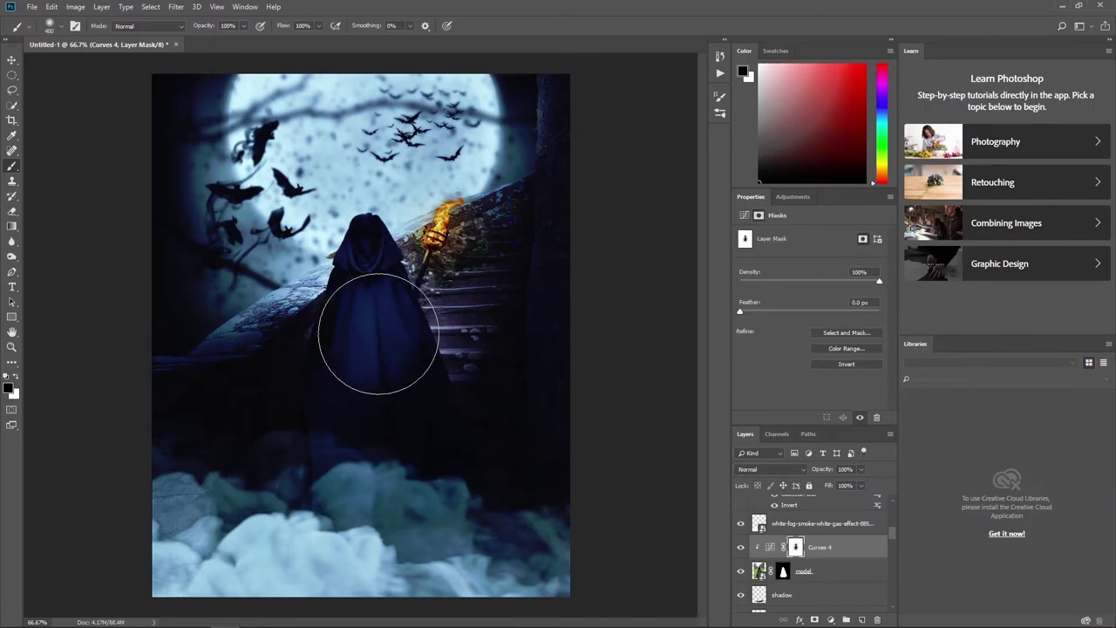
pyautogui.press('[')
pyautogui.press('[')
pyautogui.moveTo(398, 311)
pyautogui.mouseDown()
pyautogui.moveTo(362, 235)
pyautogui.moveTo(386, 360)
pyautogui.moveTo(431, 377)
pyautogui.moveTo(512, 335)
pyautogui.mouseUp()
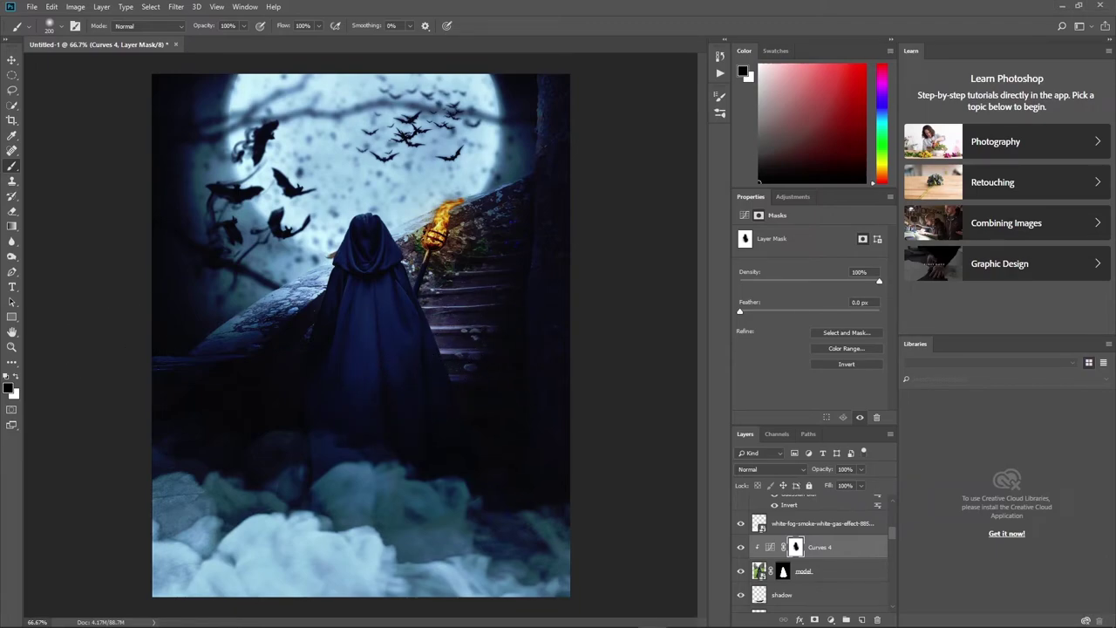
# Add a layer named 'light' above Curves 4 and pick a torch-orange foreground colour
pyautogui.click(864, 620)
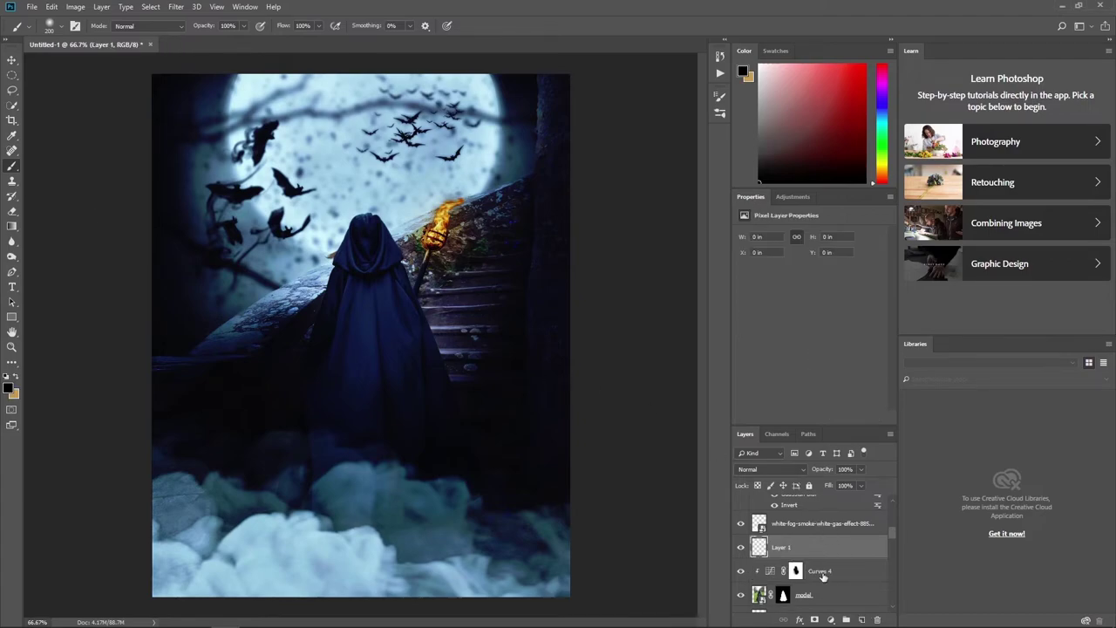
pyautogui.rightClick(798, 549)
pyautogui.click(791, 505)
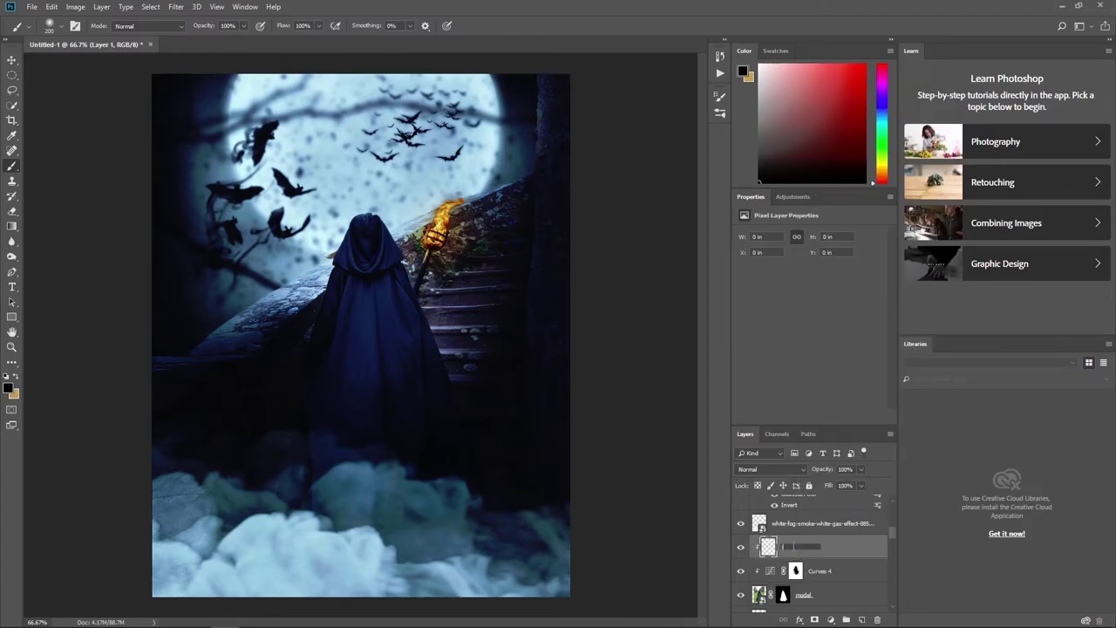
pyautogui.write('light')
pyautogui.press('Return')
pyautogui.click(9, 389)
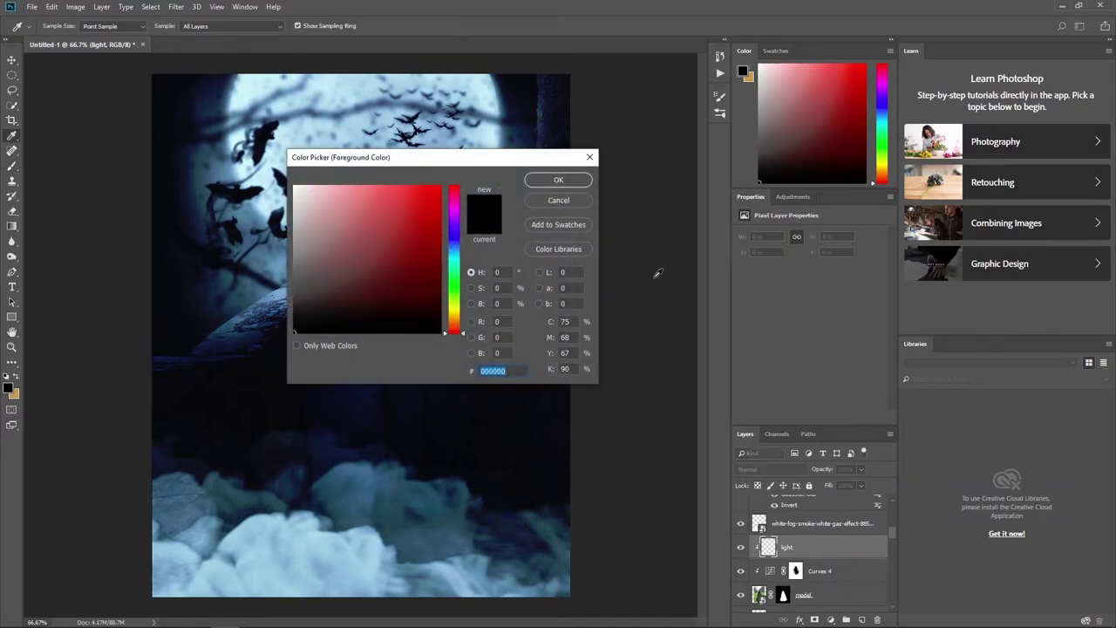
pyautogui.click(558, 180)
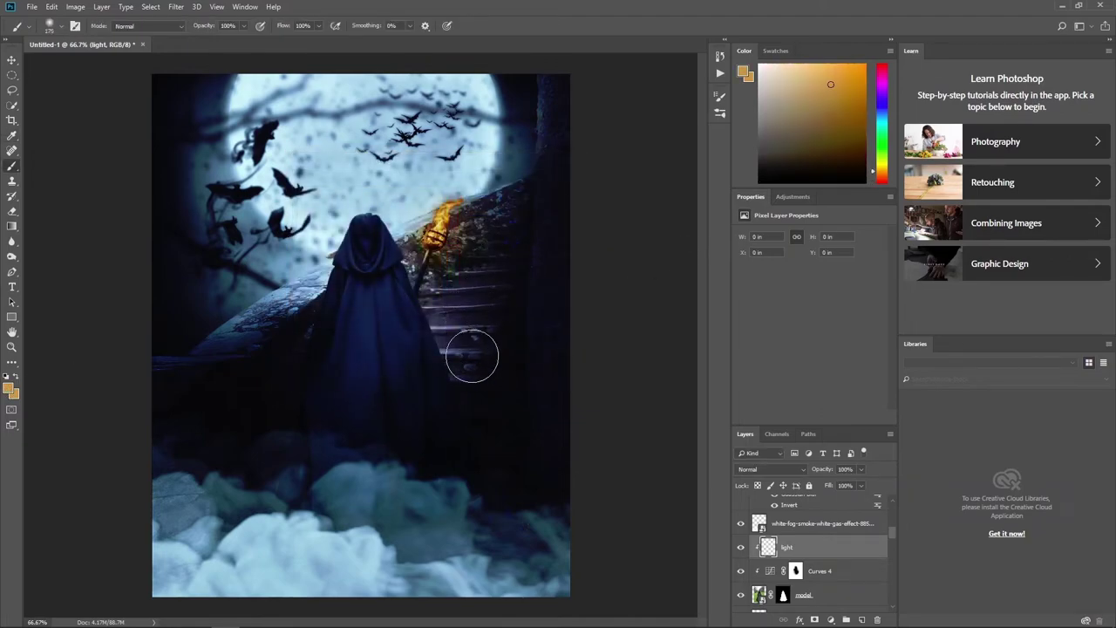
# Set 'light' to Overlay and paint an orange glow on the hood's right edge
pyautogui.click(771, 469)
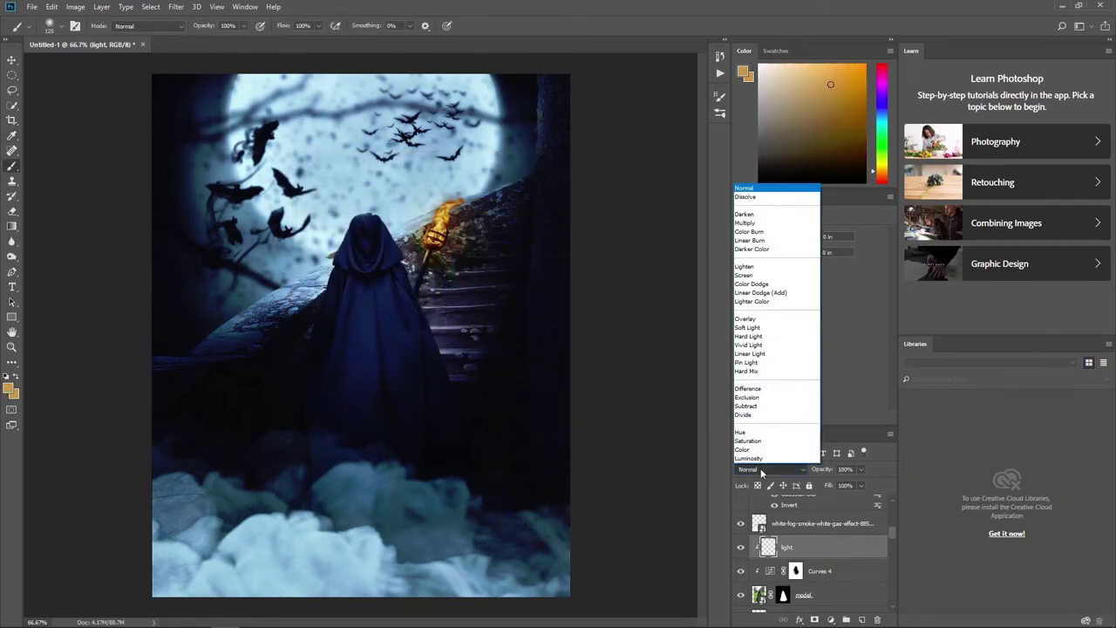
pyautogui.click(767, 317)
pyautogui.moveTo(384, 222); pyautogui.dragTo(393, 262)
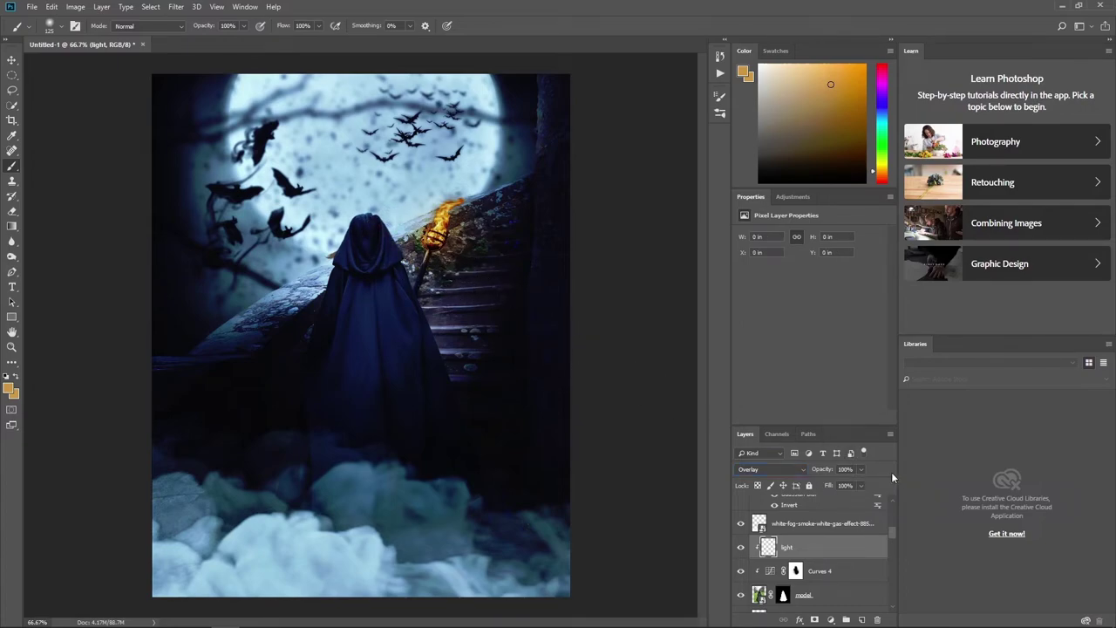
pyautogui.moveTo(387, 230)
pyautogui.mouseDown()
pyautogui.moveTo(413, 243)
pyautogui.moveTo(415, 280)
pyautogui.mouseUp()
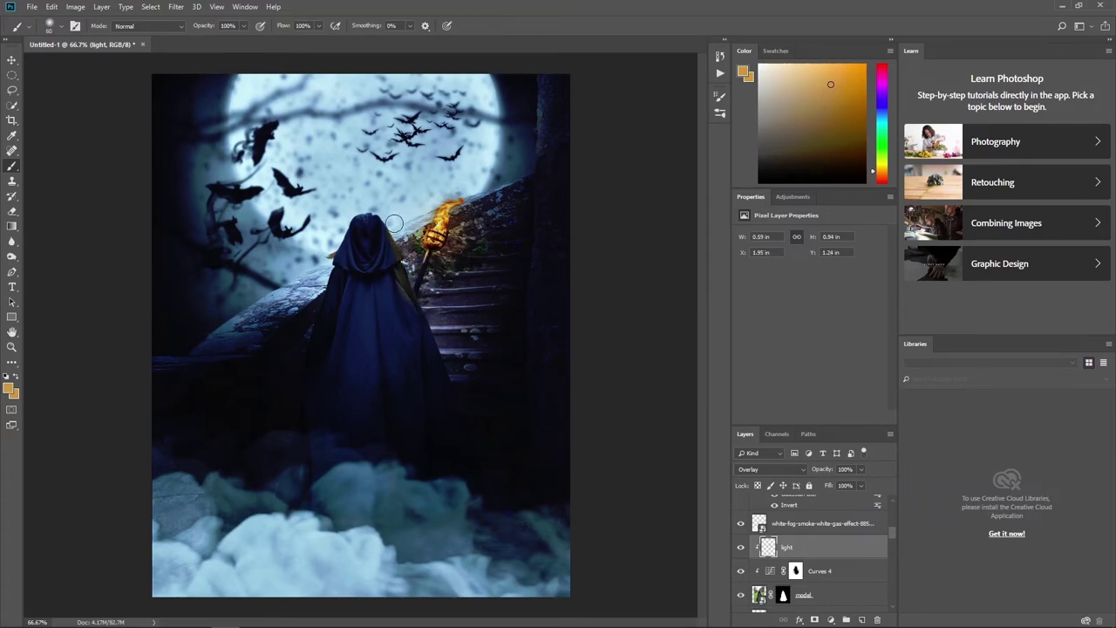
pyautogui.moveTo(391, 226); pyautogui.dragTo(421, 252)
# Add a layer mask to 'light' and set its fill to 88%
pyautogui.click(814, 619)
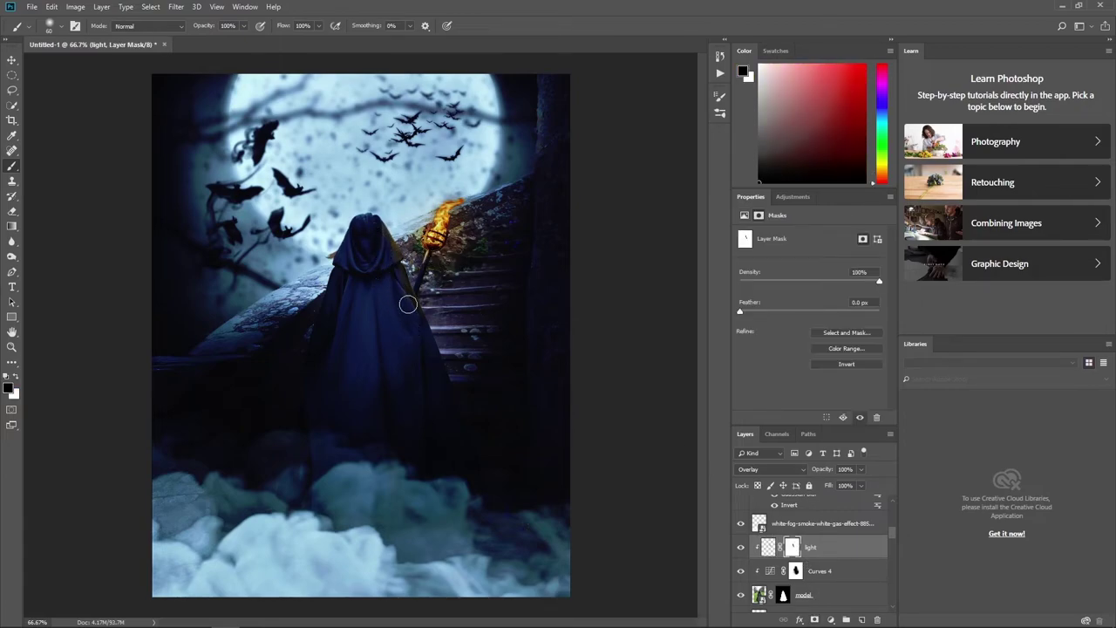
pyautogui.press('x')
pyautogui.moveTo(863, 487); pyautogui.dragTo(853, 499)
pyautogui.moveTo(861, 486); pyautogui.dragTo(863, 501)
pyautogui.click(811, 525)
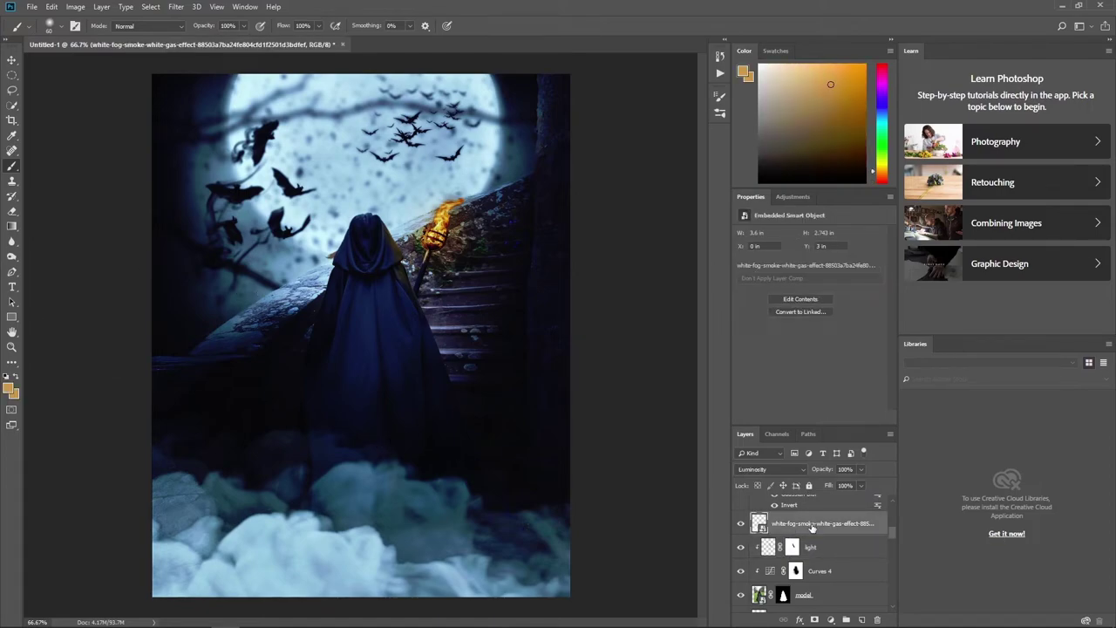
# Add a mask to the fog layer and try a size-250 black stroke, then undo it
pyautogui.click(813, 618)
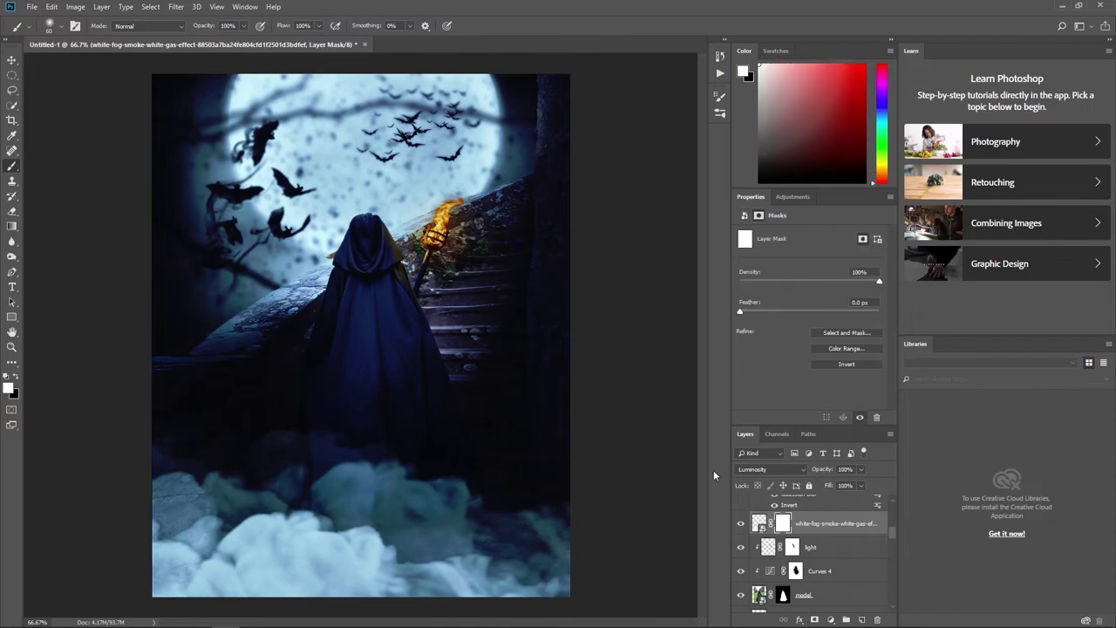
pyautogui.click(17, 377)
pyautogui.press(']')
pyautogui.press(']')
pyautogui.press(']')
pyautogui.moveTo(386, 491)
pyautogui.mouseDown()
pyautogui.moveTo(392, 528)
pyautogui.moveTo(510, 535)
pyautogui.mouseUp()
pyautogui.hotkey('ctrl', 'z')
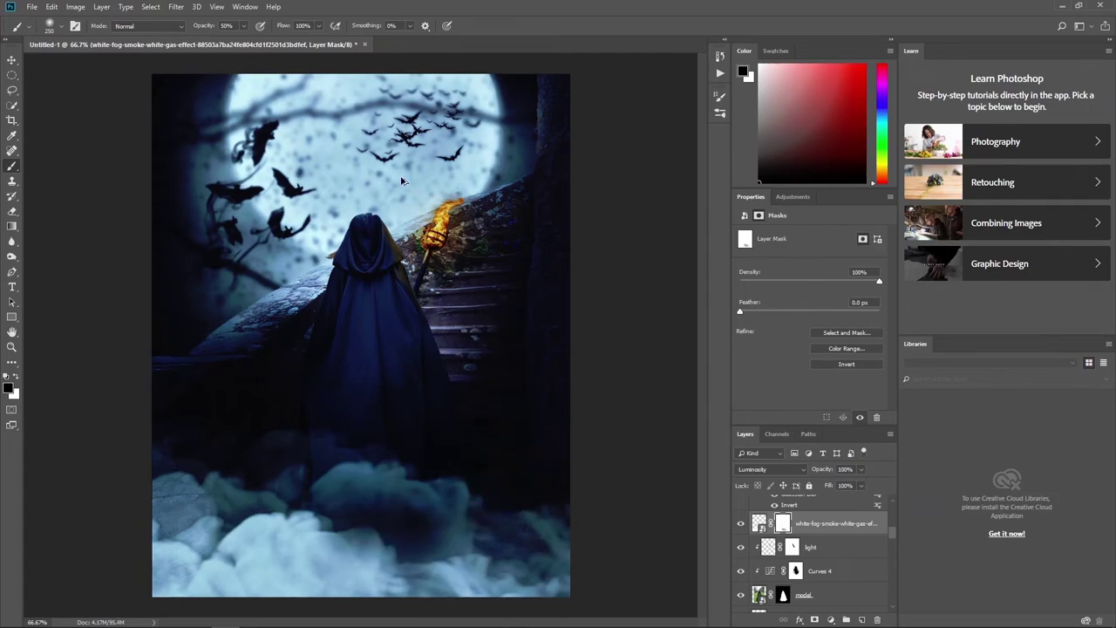
pyautogui.hotkey('ctrl', 'z')
pyautogui.hotkey('ctrl', 'z')
# At 20% brush opacity, paint black to fade the fog across the bottom
pyautogui.write('20')
pyautogui.press('Return')
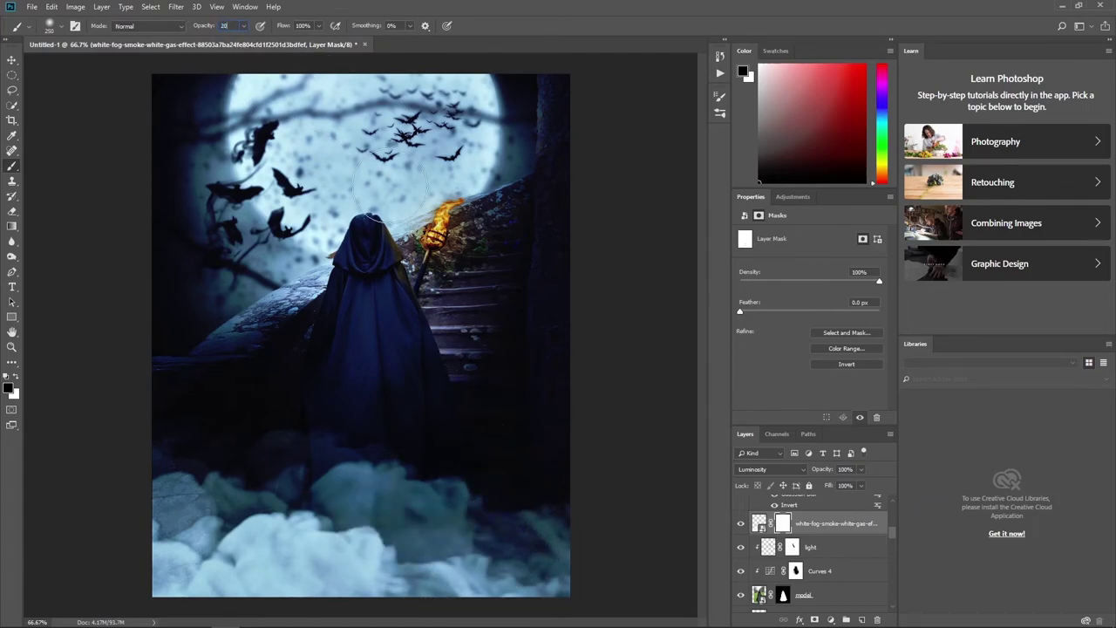
pyautogui.moveTo(375, 492)
pyautogui.mouseDown()
pyautogui.moveTo(424, 535)
pyautogui.moveTo(399, 548)
pyautogui.moveTo(264, 533)
pyautogui.moveTo(287, 584)
pyautogui.moveTo(498, 573)
pyautogui.moveTo(369, 558)
pyautogui.moveTo(361, 503)
pyautogui.moveTo(379, 475)
pyautogui.moveTo(363, 459)
pyautogui.moveTo(349, 504)
pyautogui.moveTo(446, 515)
pyautogui.moveTo(470, 532)
pyautogui.moveTo(294, 593)
pyautogui.moveTo(159, 528)
pyautogui.moveTo(351, 568)
pyautogui.moveTo(185, 579)
pyautogui.moveTo(391, 590)
pyautogui.moveTo(232, 578)
pyautogui.moveTo(184, 528)
pyautogui.moveTo(159, 526)
pyautogui.moveTo(423, 593)
pyautogui.moveTo(605, 593)
pyautogui.moveTo(654, 570)
pyautogui.mouseUp()
pyautogui.moveTo(369, 476)
pyautogui.mouseDown()
pyautogui.moveTo(418, 453)
pyautogui.moveTo(368, 478)
pyautogui.moveTo(448, 473)
pyautogui.moveTo(414, 530)
pyautogui.moveTo(186, 528)
pyautogui.moveTo(343, 573)
pyautogui.moveTo(588, 591)
pyautogui.moveTo(371, 593)
pyautogui.moveTo(304, 528)
pyautogui.moveTo(224, 491)
pyautogui.moveTo(175, 520)
pyautogui.moveTo(601, 538)
pyautogui.moveTo(175, 576)
pyautogui.mouseUp()
# Alternate black and white strokes to refine the lower fog, restoring it on the lower right
pyautogui.press('x')
pyautogui.press('x')
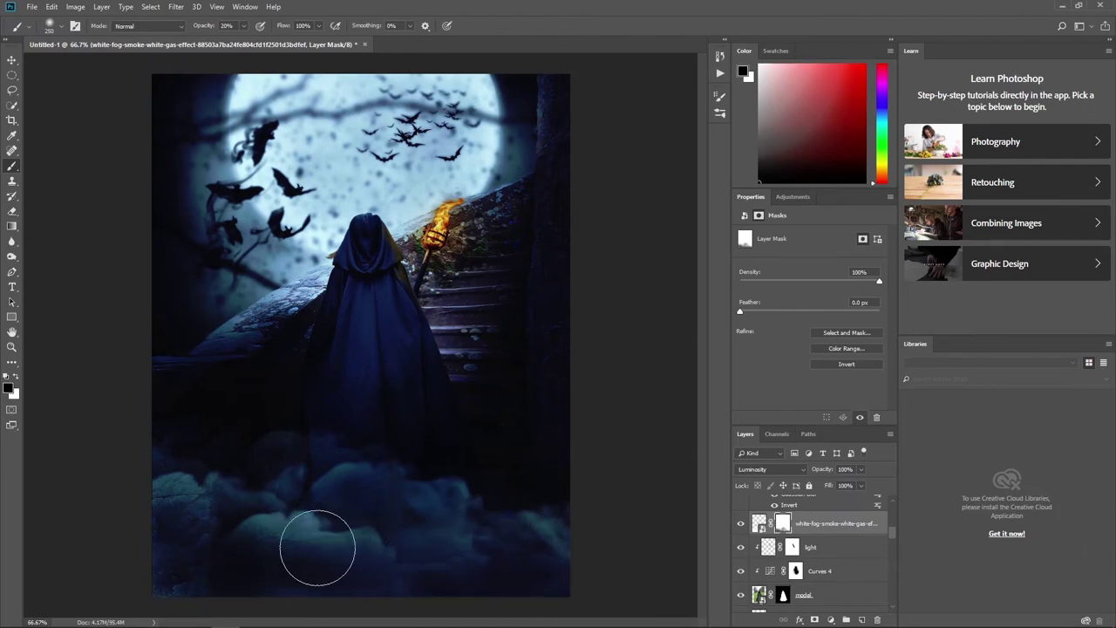
pyautogui.moveTo(326, 540)
pyautogui.mouseDown()
pyautogui.moveTo(287, 587)
pyautogui.moveTo(434, 562)
pyautogui.mouseUp()
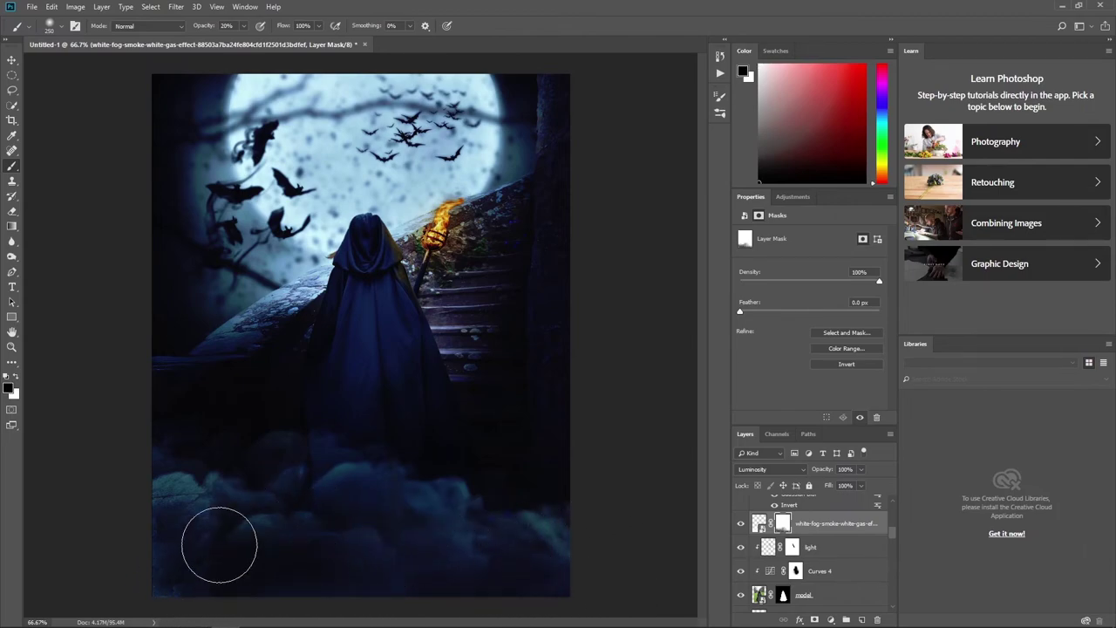
pyautogui.press('x')
pyautogui.moveTo(378, 536)
pyautogui.mouseDown()
pyautogui.moveTo(622, 561)
pyautogui.moveTo(591, 543)
pyautogui.moveTo(451, 530)
pyautogui.mouseUp()
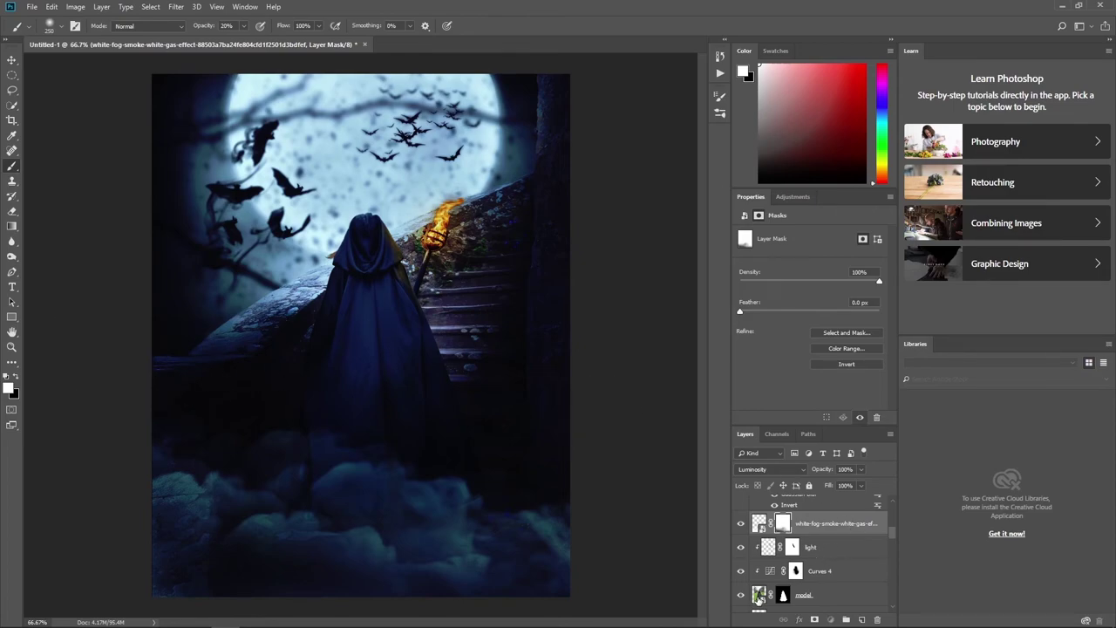
pyautogui.click(758, 596)
# Create a new Overlay-mode layer, Layer 1, for dodging and burning
pyautogui.keyDown('alt'); pyautogui.click(862, 620); pyautogui.keyUp('alt')
pyautogui.click(505, 234)
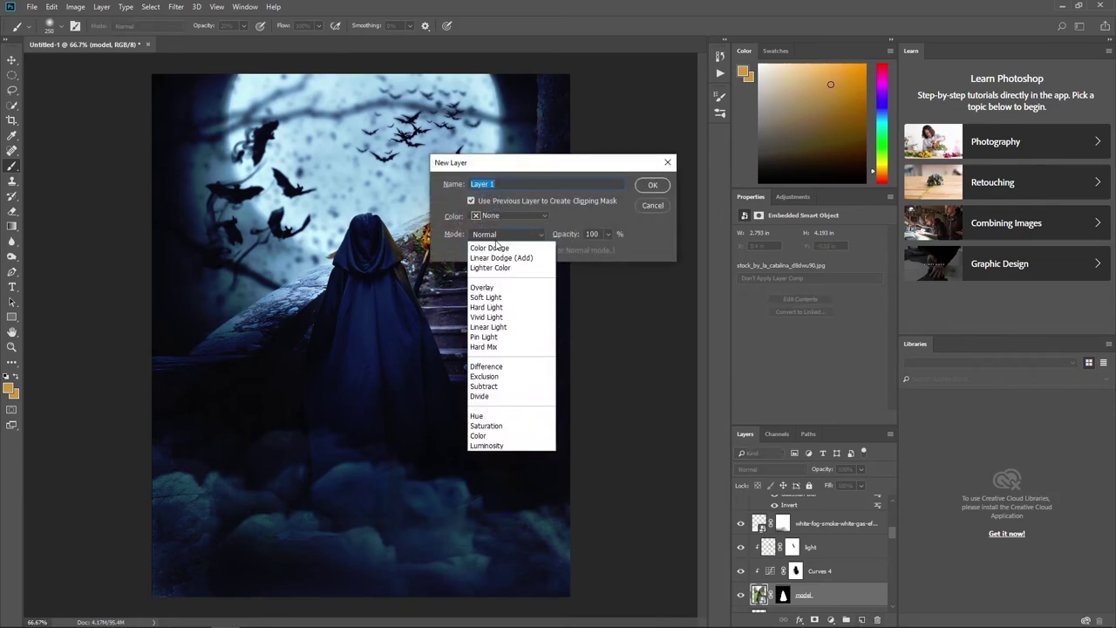
pyautogui.click(489, 392)
pyautogui.click(652, 184)
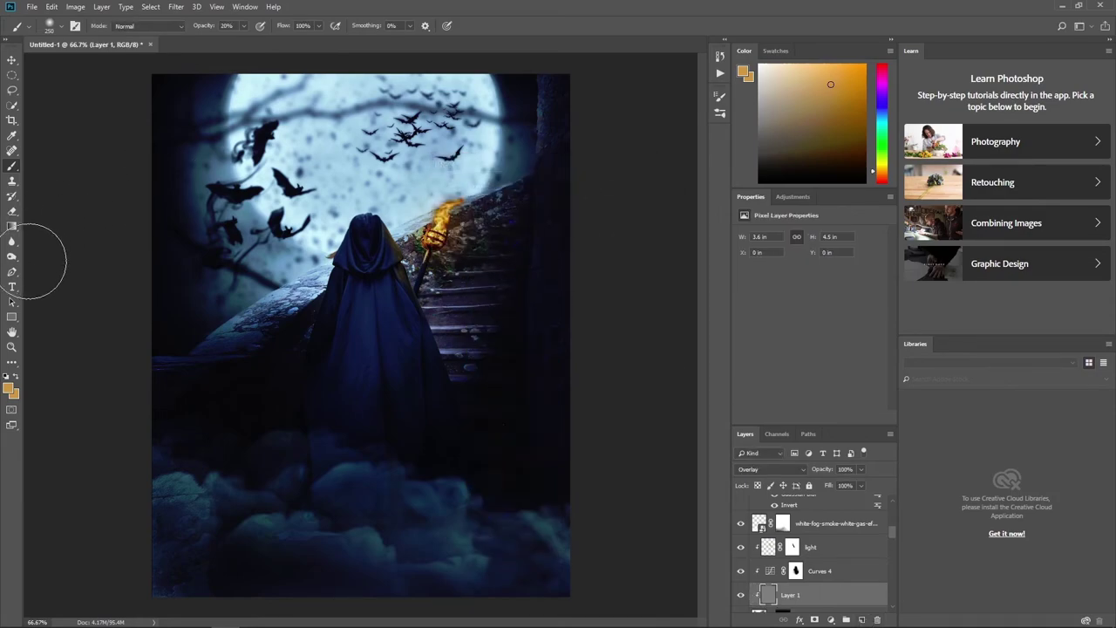
# Dodge the top of the hood with a size-100 brush, then switch to Burn at 12% exposure
pyautogui.click(12, 255)
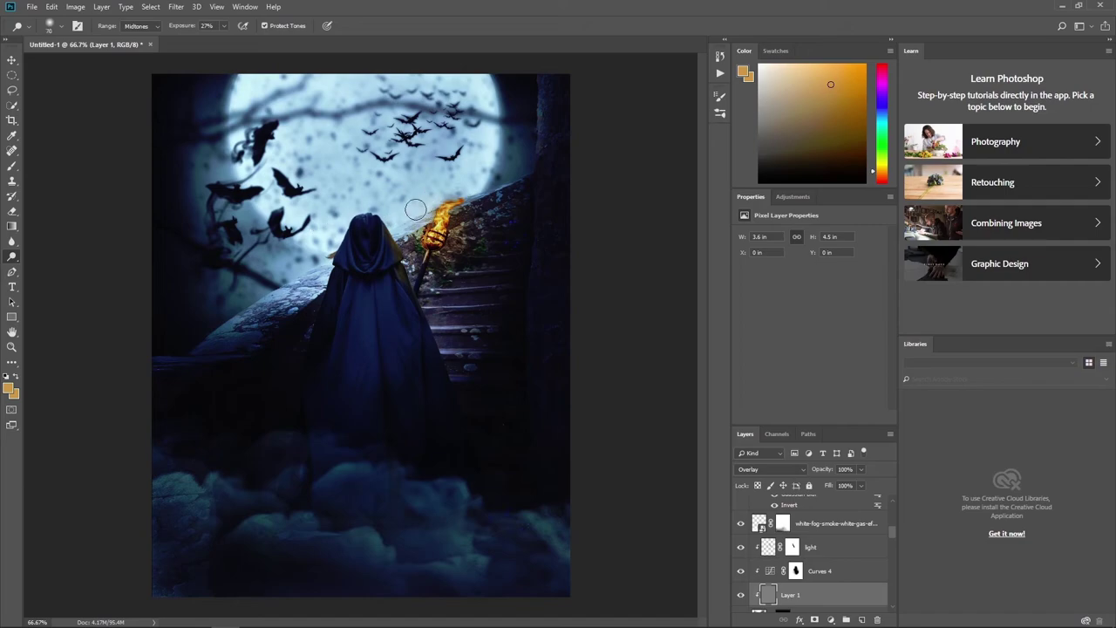
pyautogui.moveTo(415, 209); pyautogui.dragTo(393, 215)
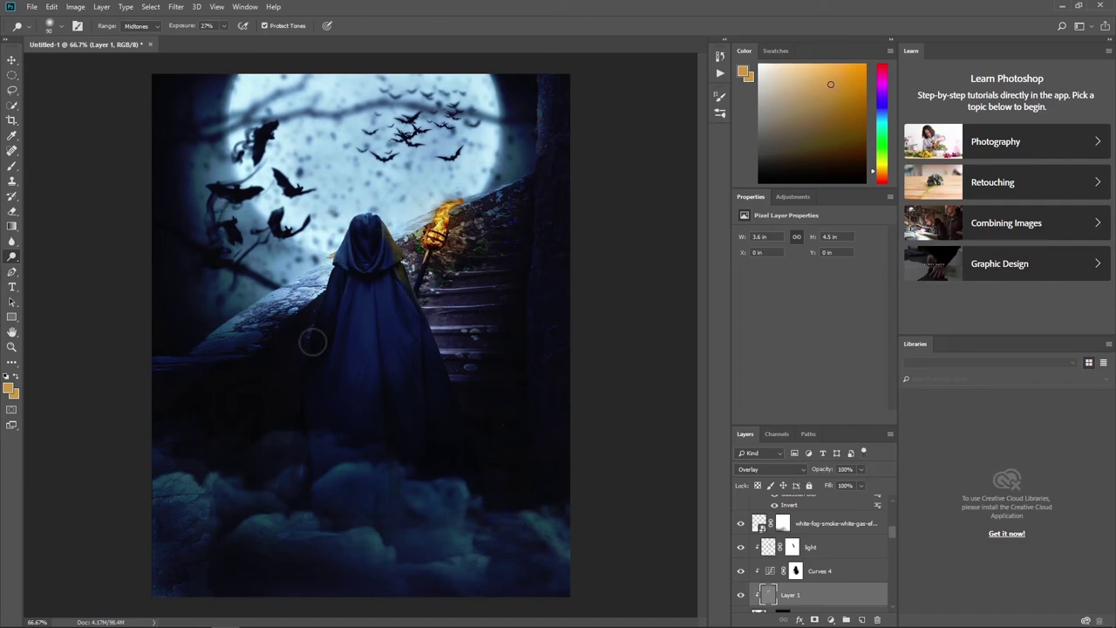
pyautogui.press(']')
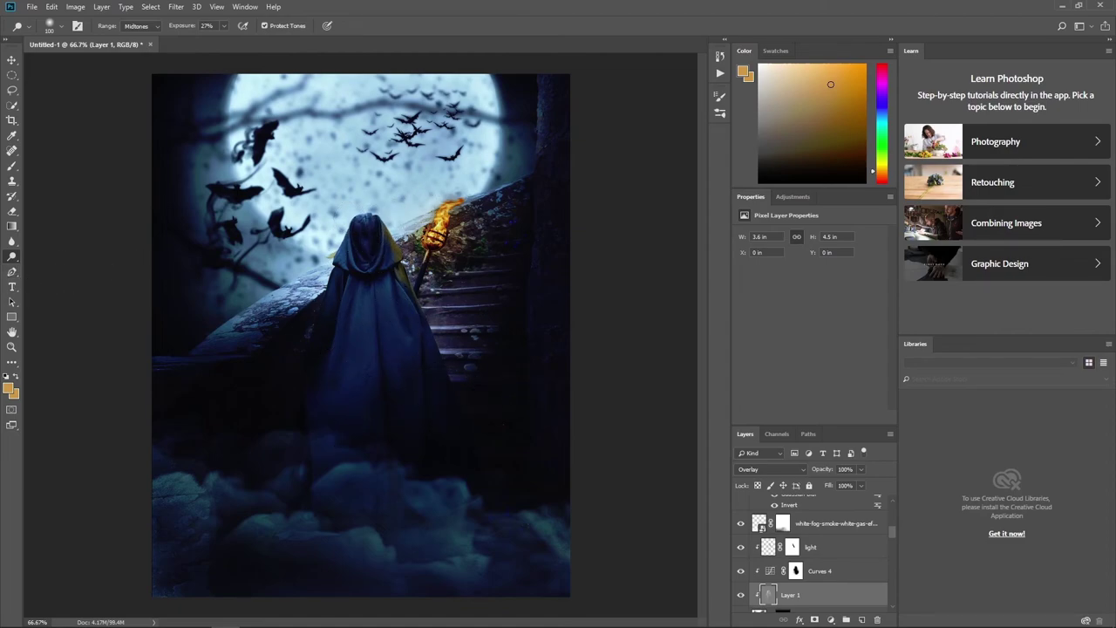
pyautogui.rightClick(13, 259)
pyautogui.click(52, 267)
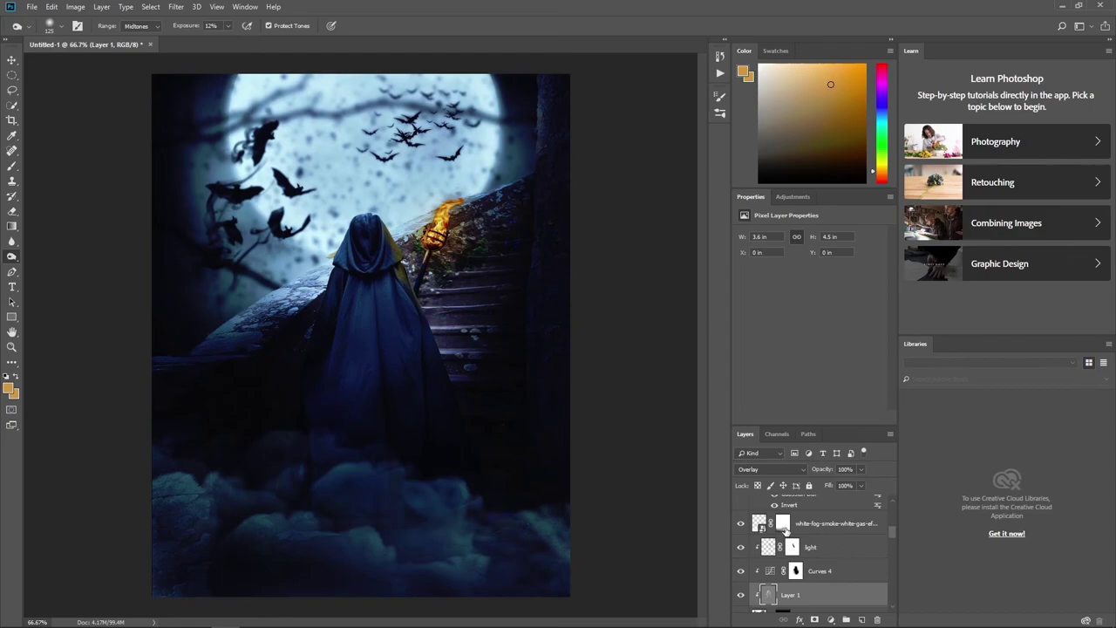
pyautogui.click(784, 528)
# Squash the fog layer to 2.557 in tall so it hugs the canvas bottom
pyautogui.hotkey('ctrl', 't')
pyautogui.moveTo(361, 411)
pyautogui.mouseDown()
pyautogui.moveTo(360, 454)
pyautogui.moveTo(361, 443)
pyautogui.mouseUp()
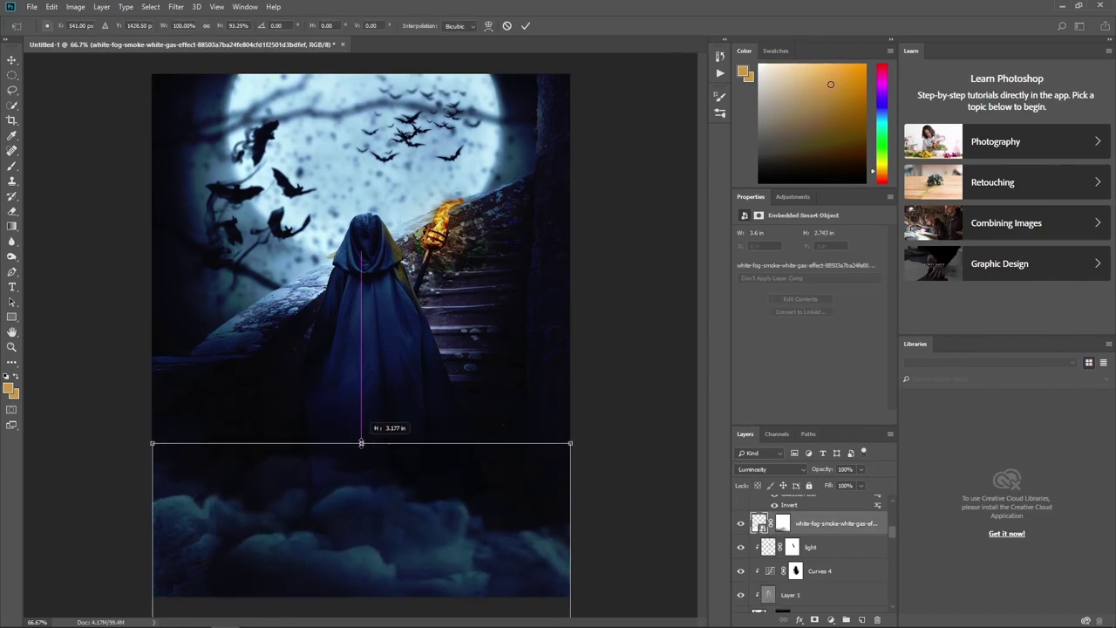
pyautogui.click(526, 25)
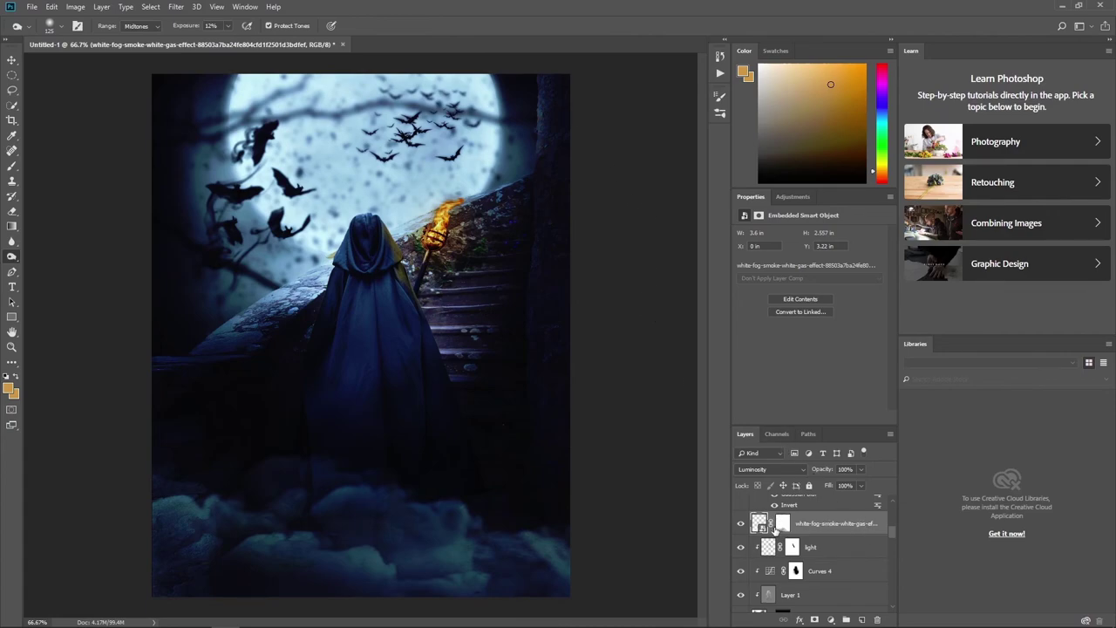
# Select Layer 1 and return to the Dodge tool at 27% exposure
pyautogui.scroll(-1, 785, 540)
pyautogui.click(797, 570)
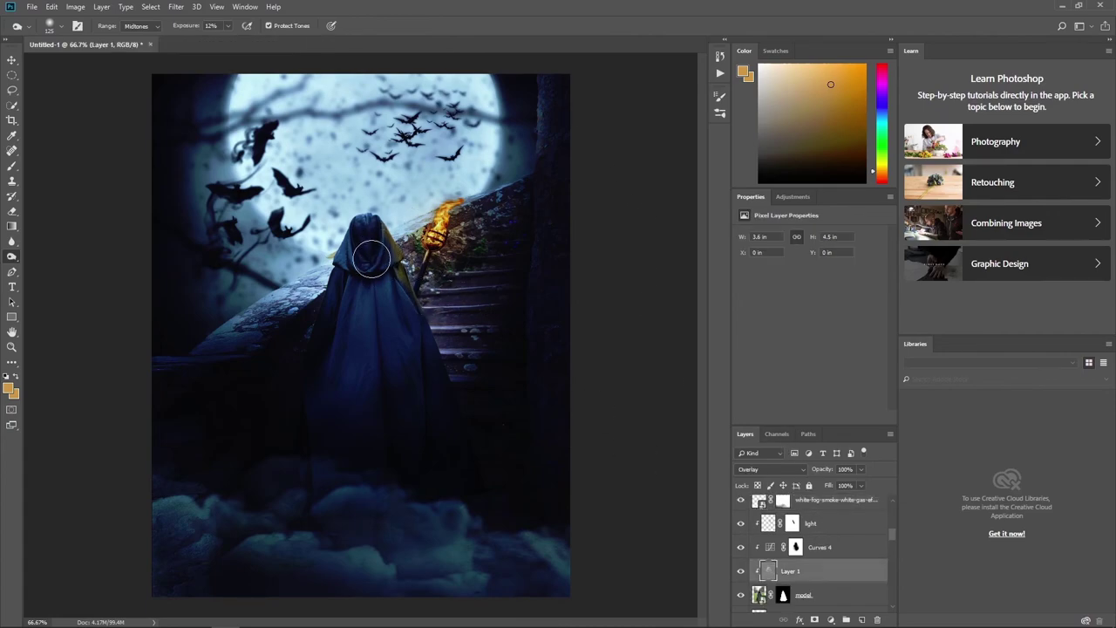
pyautogui.rightClick(12, 257)
pyautogui.click(64, 259)
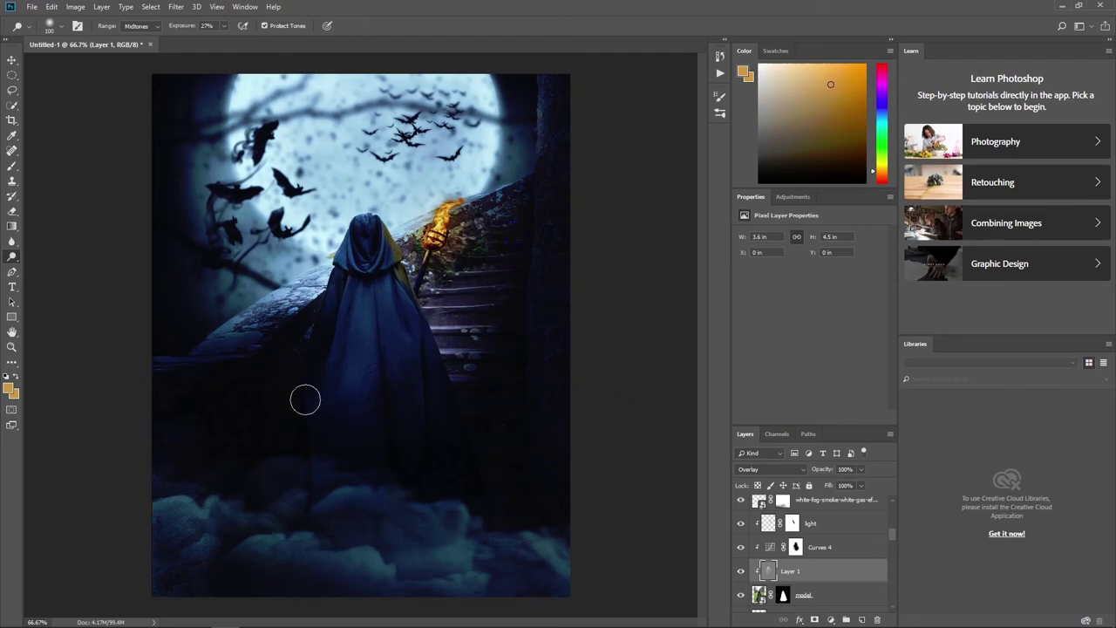
pyautogui.moveTo(891, 535); pyautogui.dragTo(892, 512)
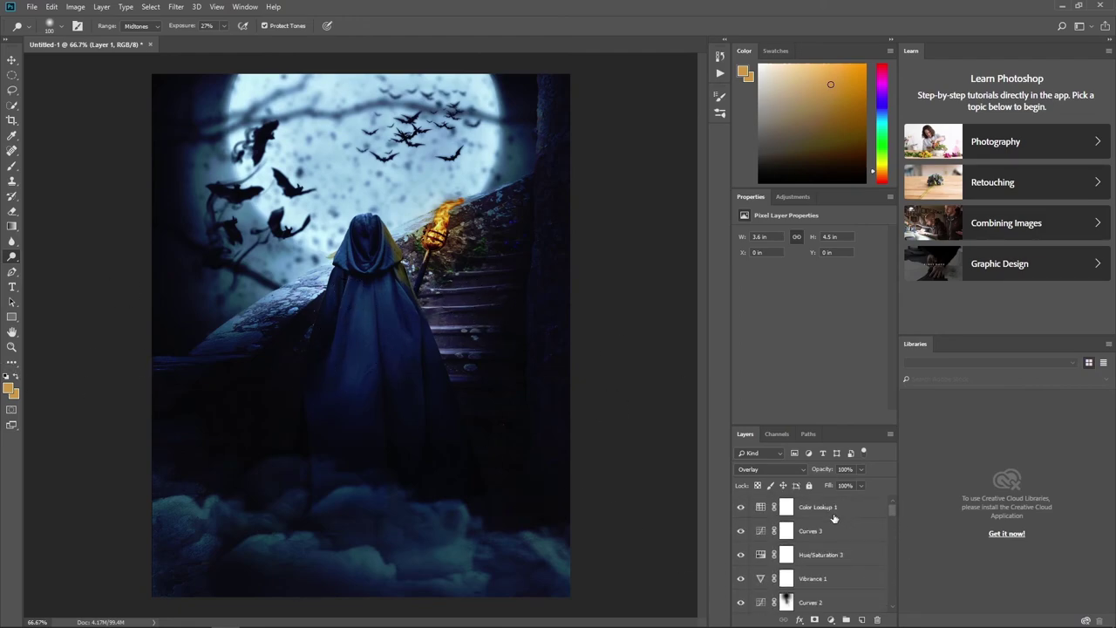
# Stamp all visible layers into Layer 2 and convert it to a smart object
pyautogui.click(824, 510)
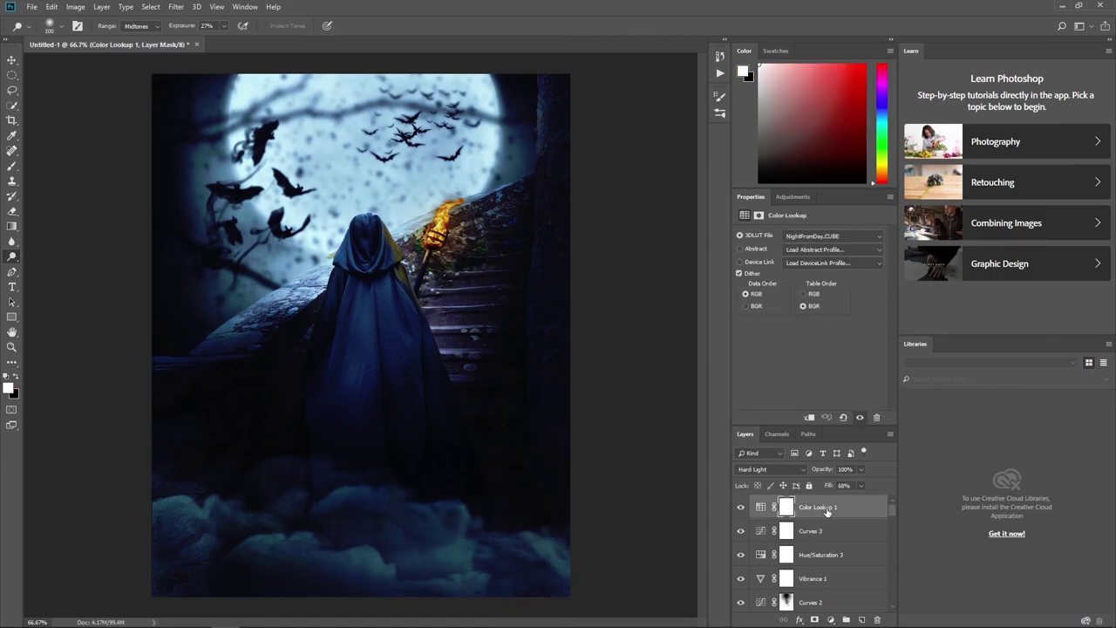
pyautogui.hotkey('ctrl', 'shift', 'alt', 'e')
pyautogui.rightClick(825, 510)
pyautogui.click(887, 178)
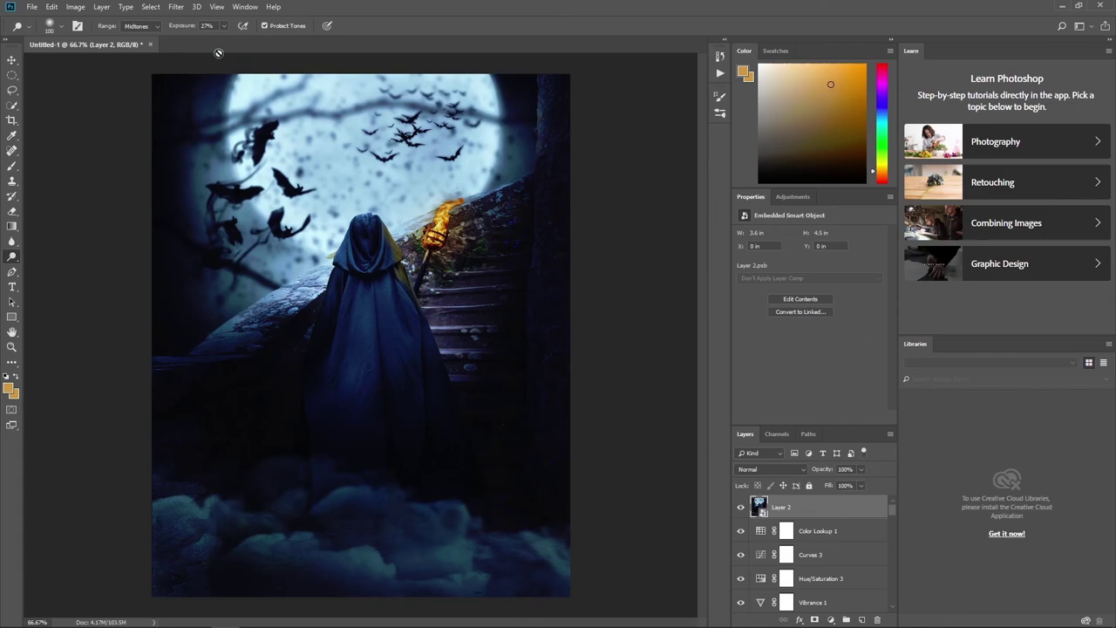
# In Camera Raw set Highlights +24, Shadows -1, Whites +27, Blacks +17, Clarity +23
pyautogui.click(175, 6)
pyautogui.click(199, 76)
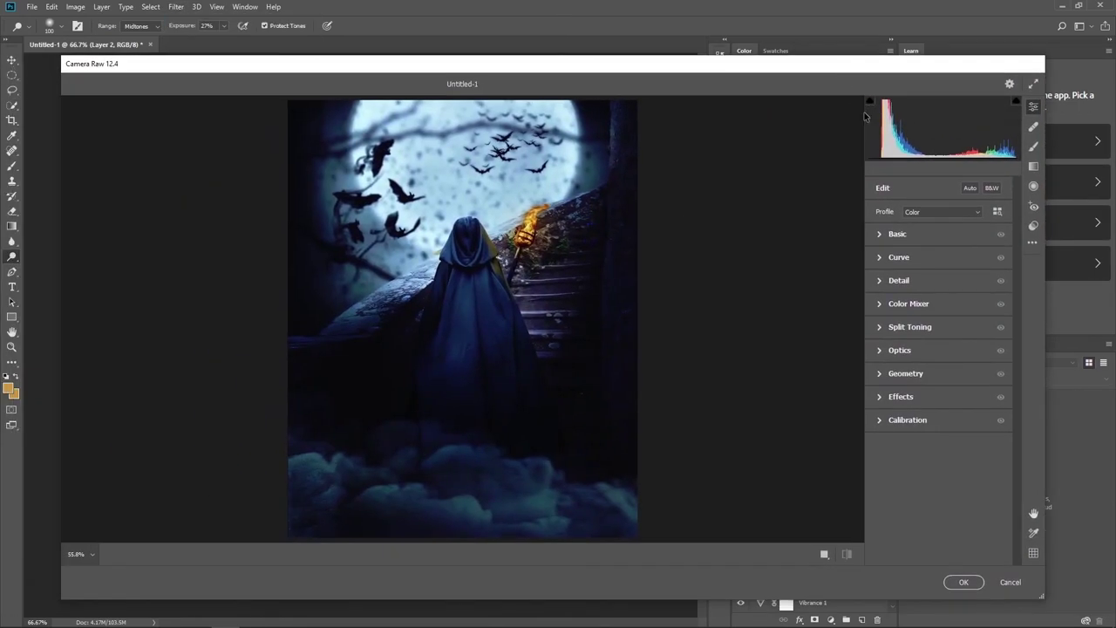
pyautogui.click(897, 233)
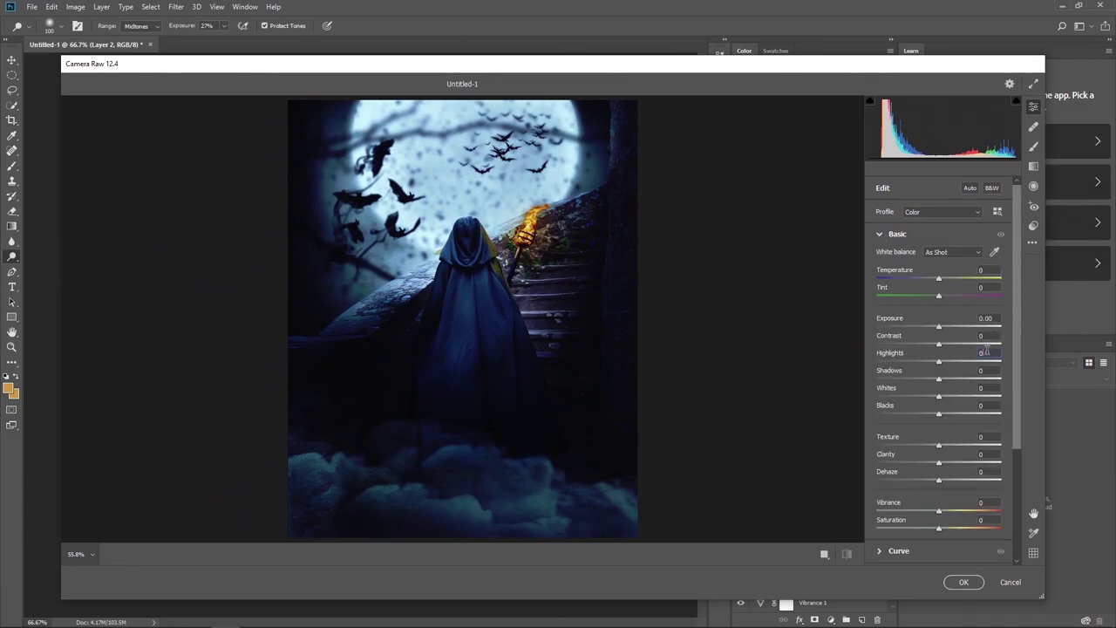
pyautogui.write('24')
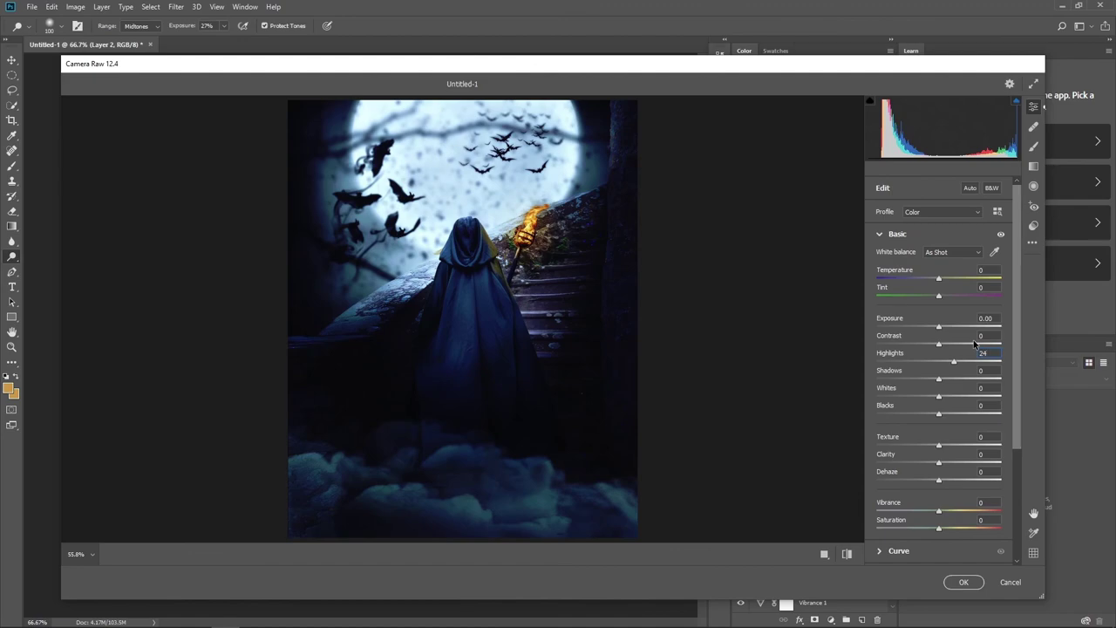
pyautogui.press('Tab')
pyautogui.write('-1')
pyautogui.write('27')
pyautogui.write('17')
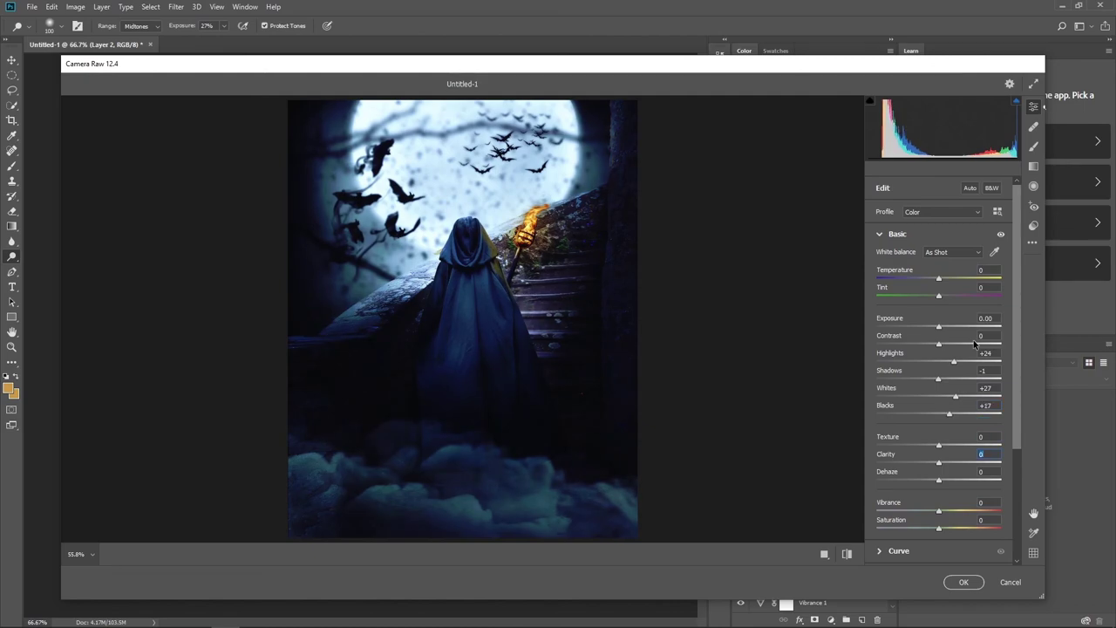
pyautogui.write('3')
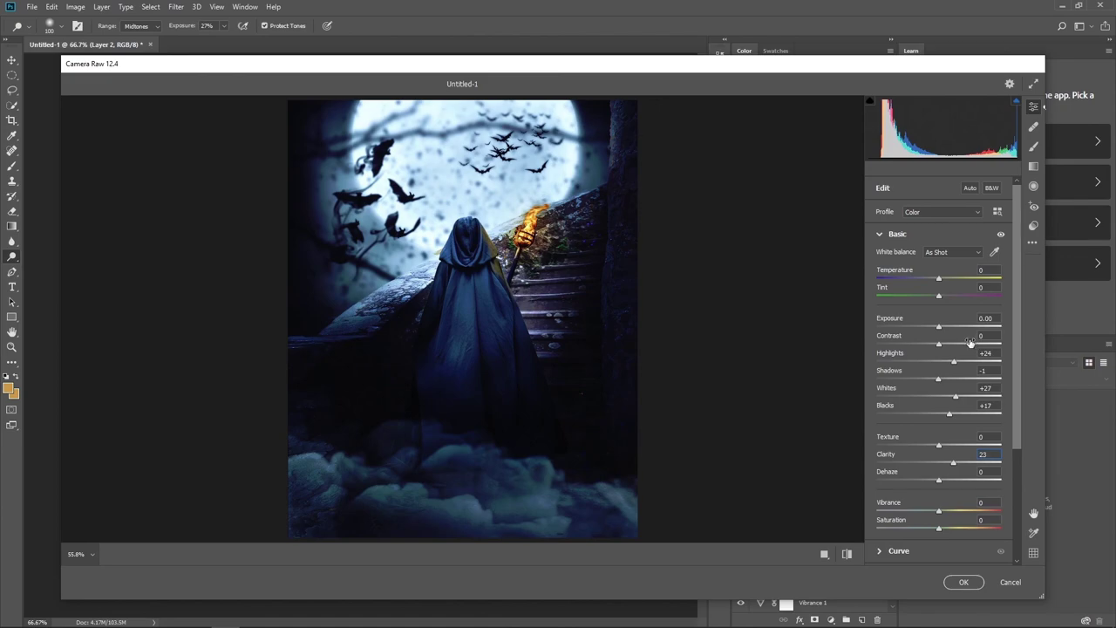
pyautogui.scroll(-2, 968, 449)
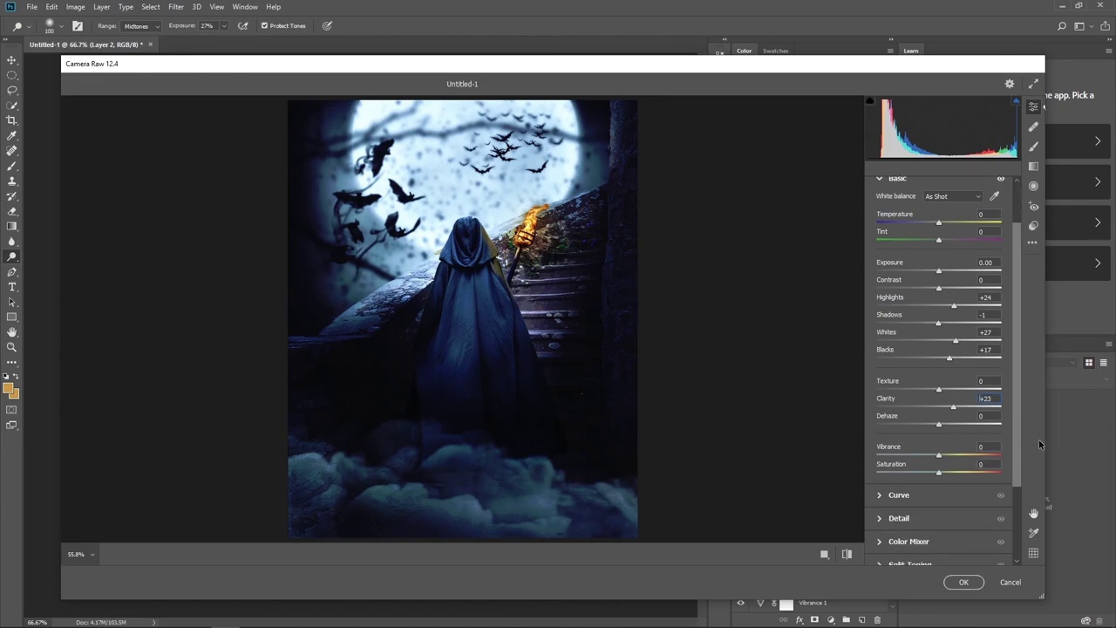
# Set the Camera Raw Optics vignette to -43
pyautogui.scroll(-1, 882, 522)
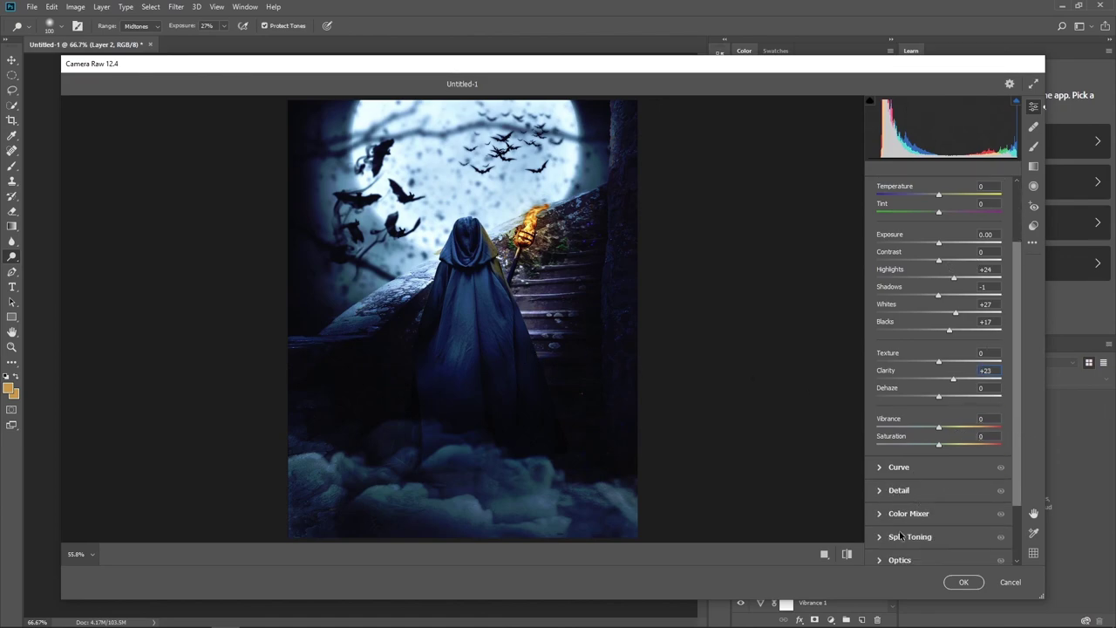
pyautogui.scroll(-2, 882, 515)
pyautogui.click(882, 501)
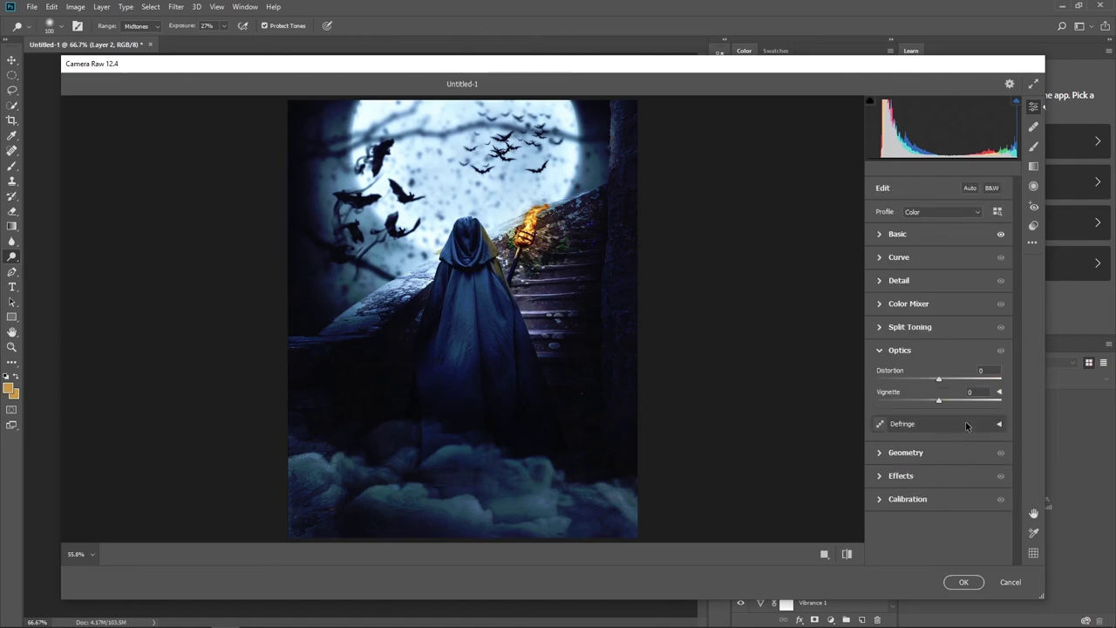
pyautogui.write('-43')
pyautogui.press('Return')
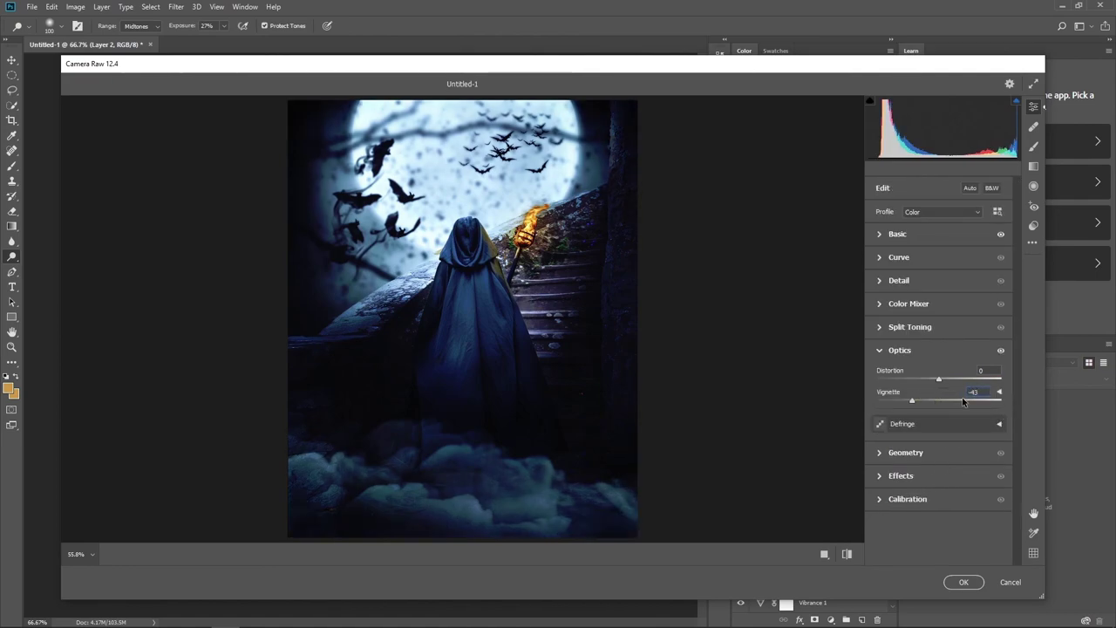
# Choose the Modern 06 profile and apply the Camera Raw edits
pyautogui.click(997, 211)
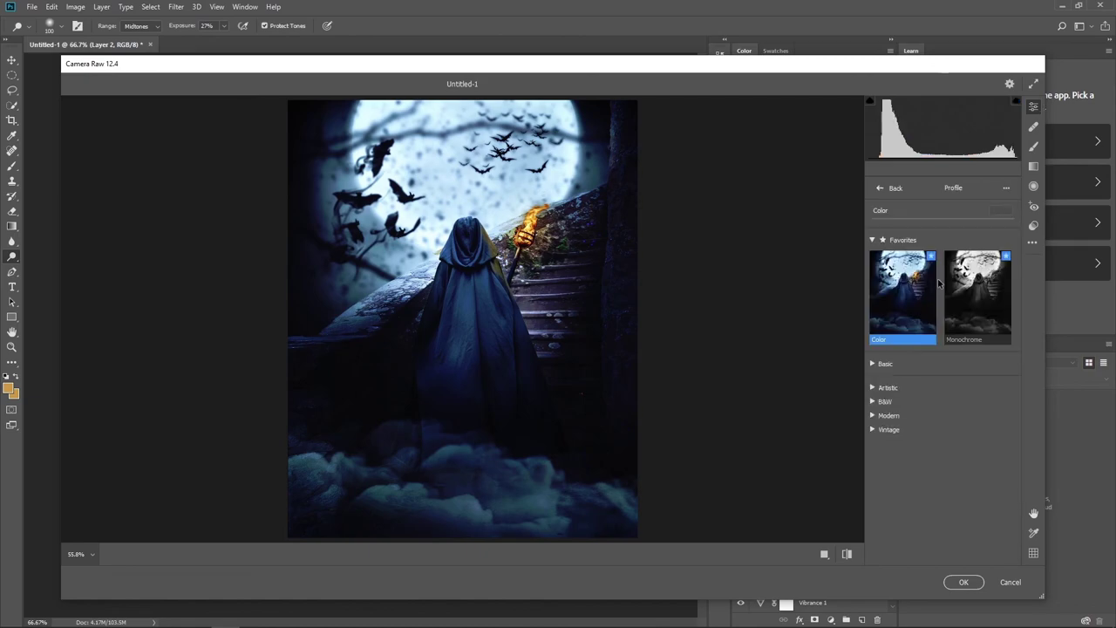
pyautogui.click(880, 415)
pyautogui.scroll(-4, 923, 414)
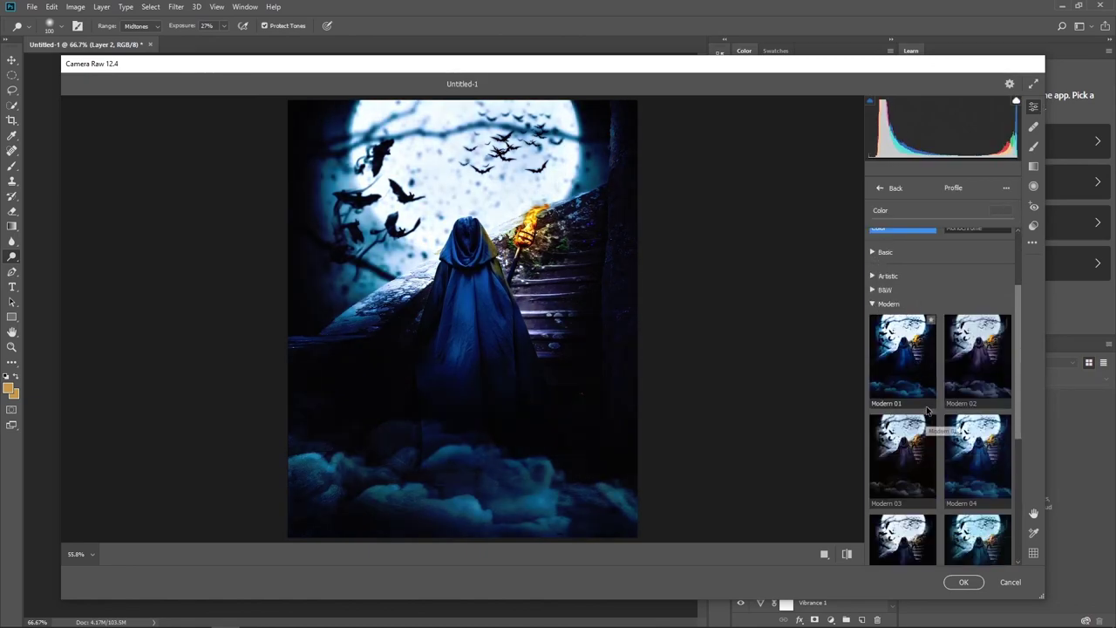
pyautogui.click(978, 494)
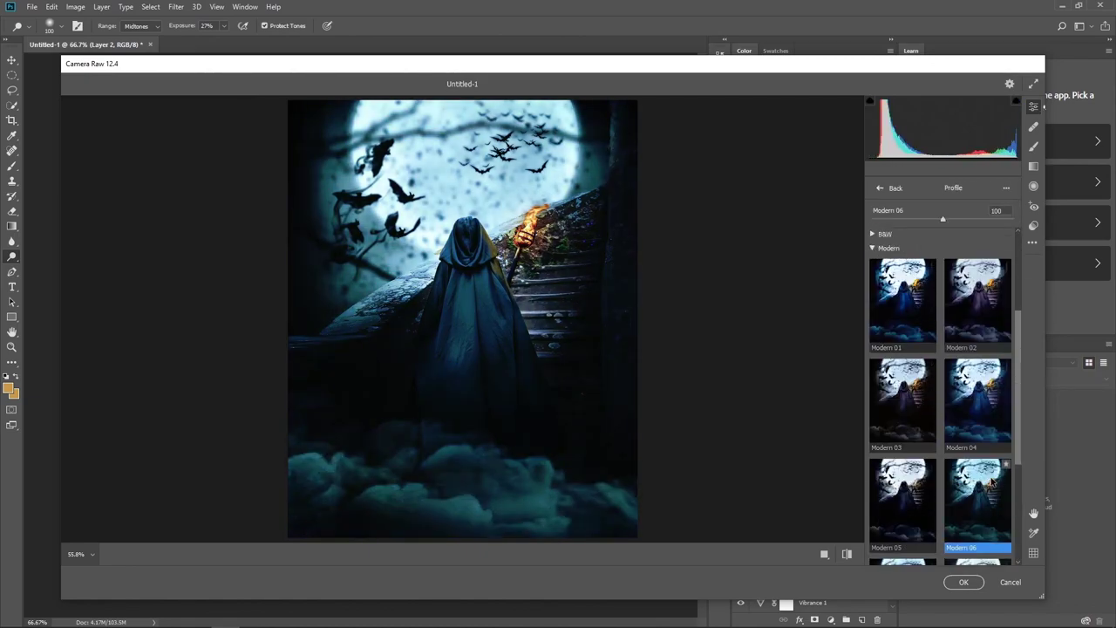
pyautogui.click(964, 580)
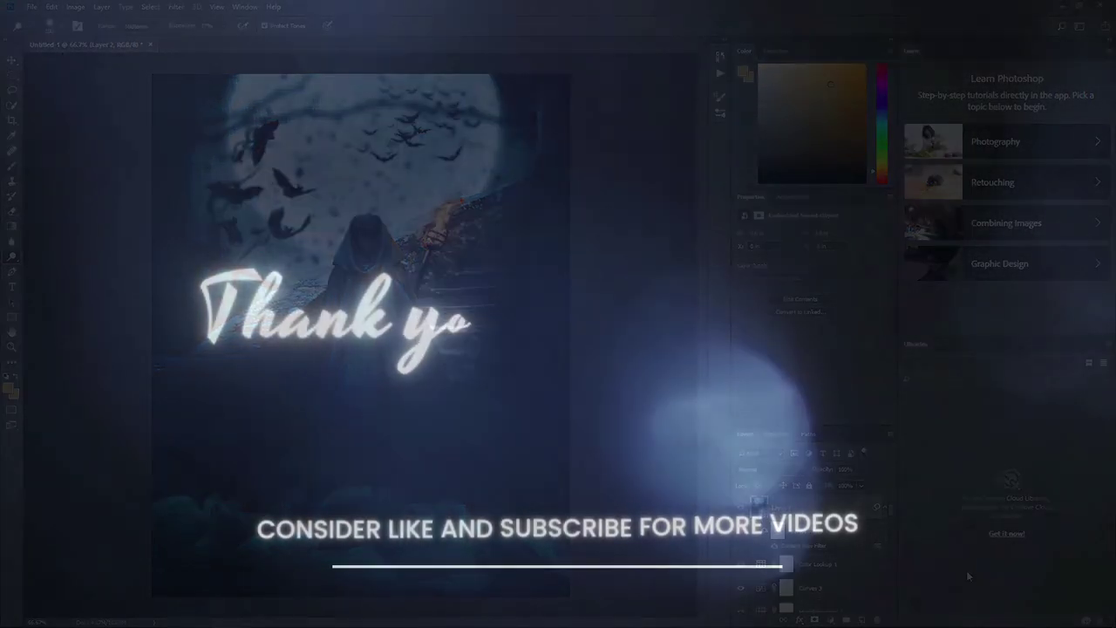